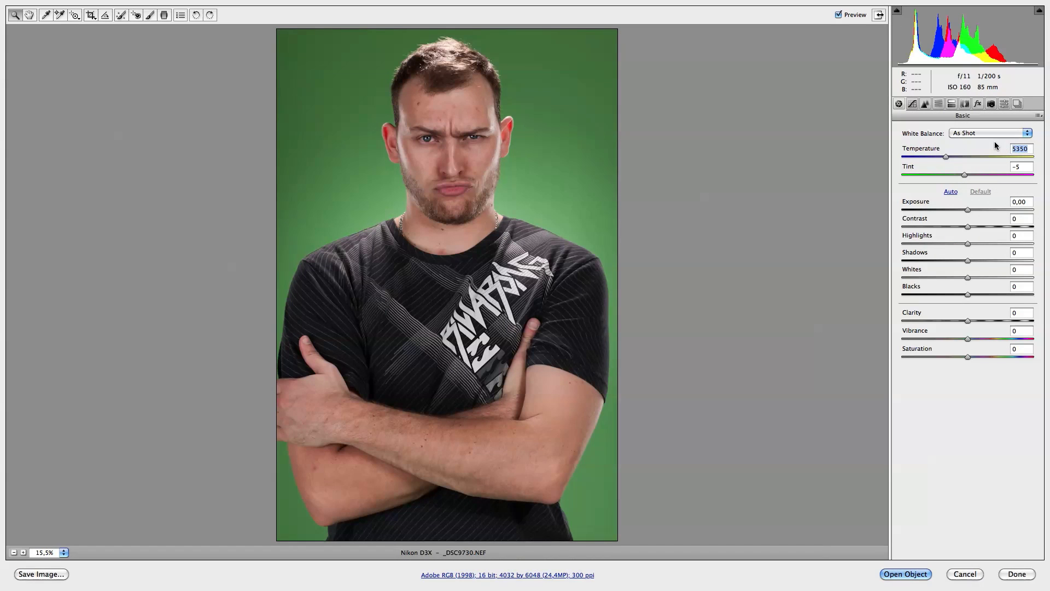
# Try different white balance temperatures on the portrait and set the temperature to 5400.
pyautogui.write('4500')
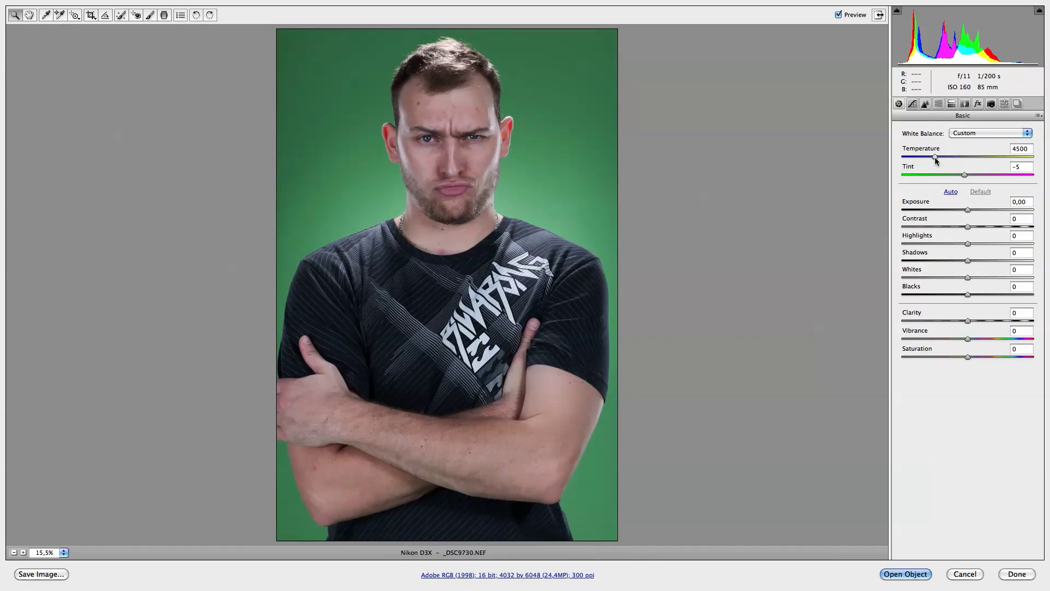
pyautogui.moveTo(940, 156); pyautogui.dragTo(947, 156)
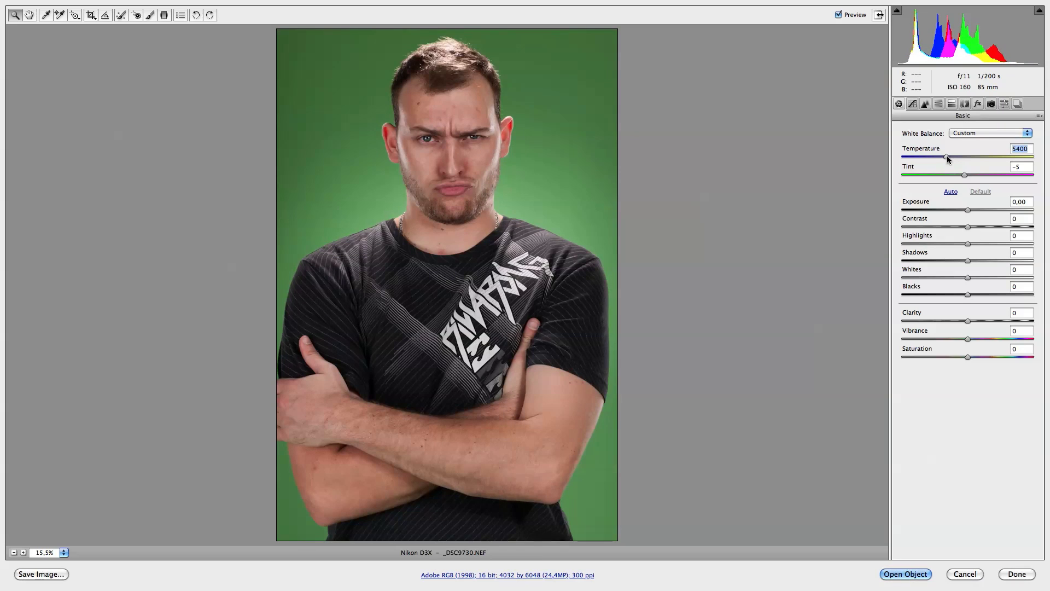
pyautogui.moveTo(947, 157); pyautogui.dragTo(945, 156)
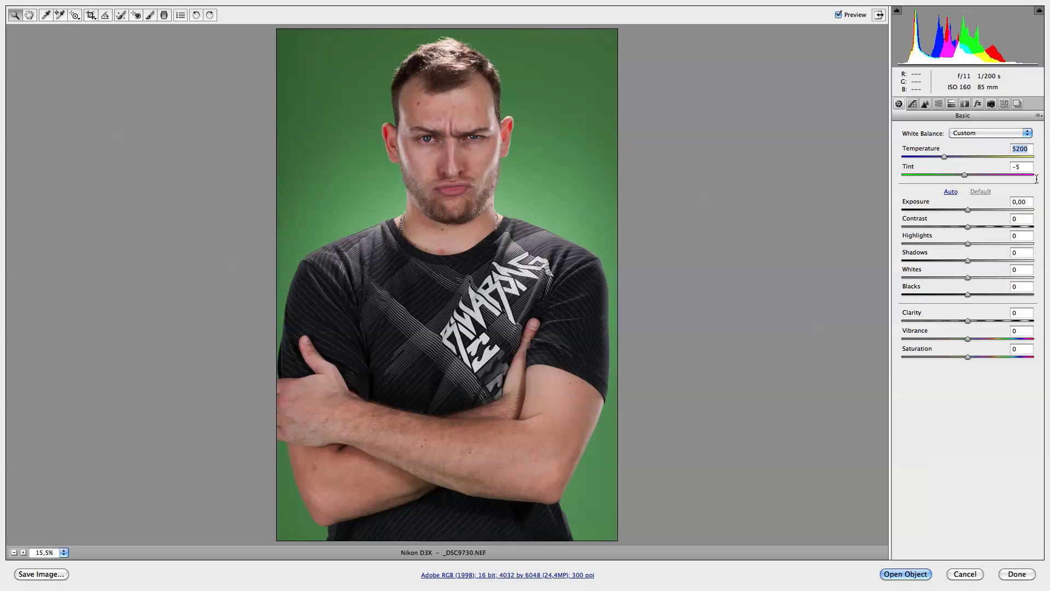
pyautogui.write('5400')
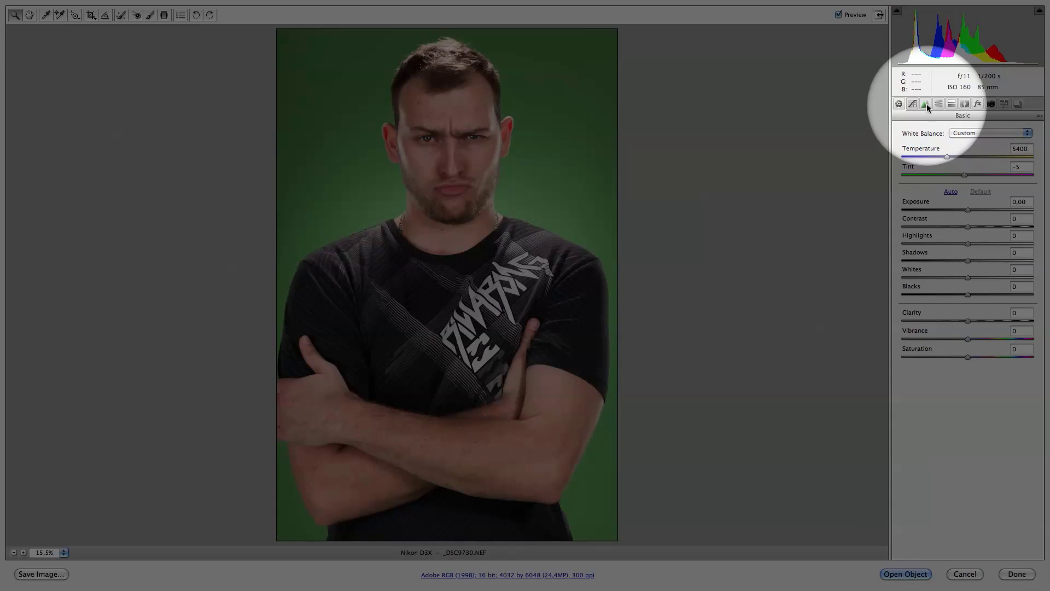
# Set the raw sharpening to amount 70 and radius 0.6, checking the effect close up on the face.
pyautogui.click(925, 103)
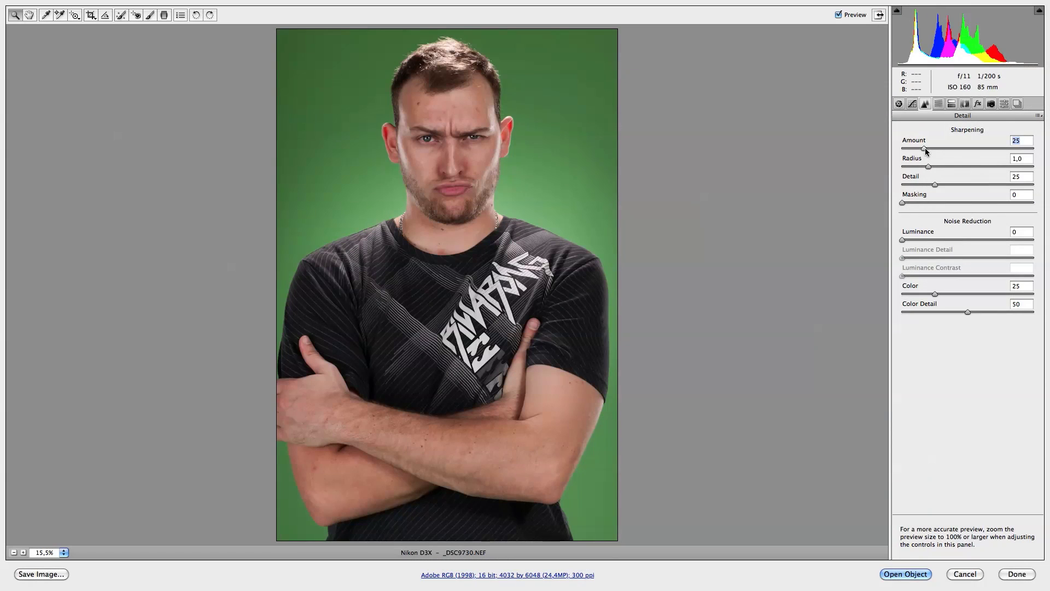
pyautogui.moveTo(924, 149); pyautogui.dragTo(960, 154)
pyautogui.moveTo(443, 154); pyautogui.dragTo(558, 239)
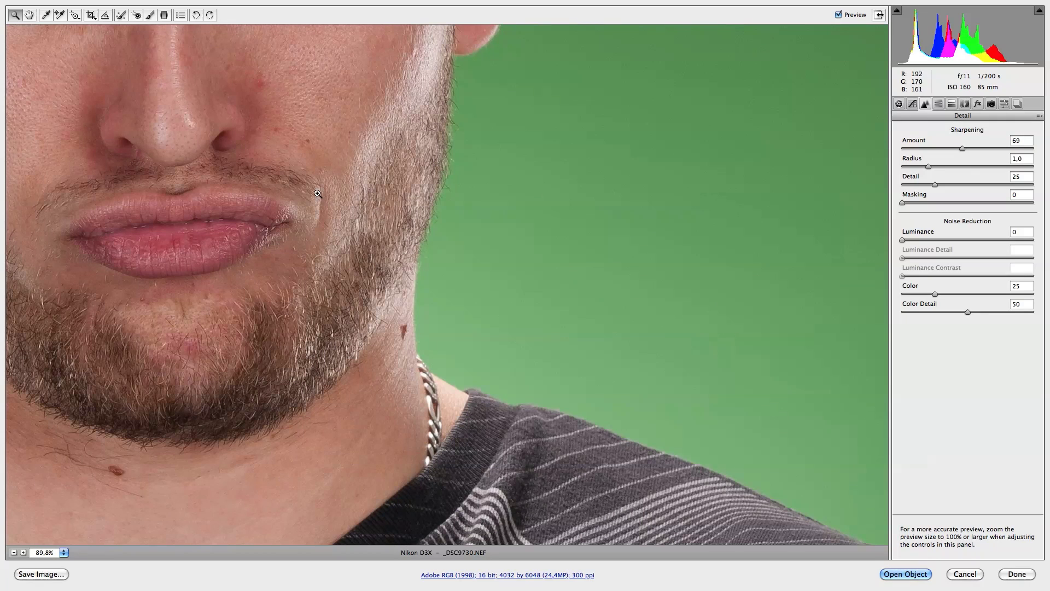
pyautogui.moveTo(963, 148); pyautogui.dragTo(907, 151)
pyautogui.moveTo(928, 167); pyautogui.dragTo(919, 171)
pyautogui.press('super+0')
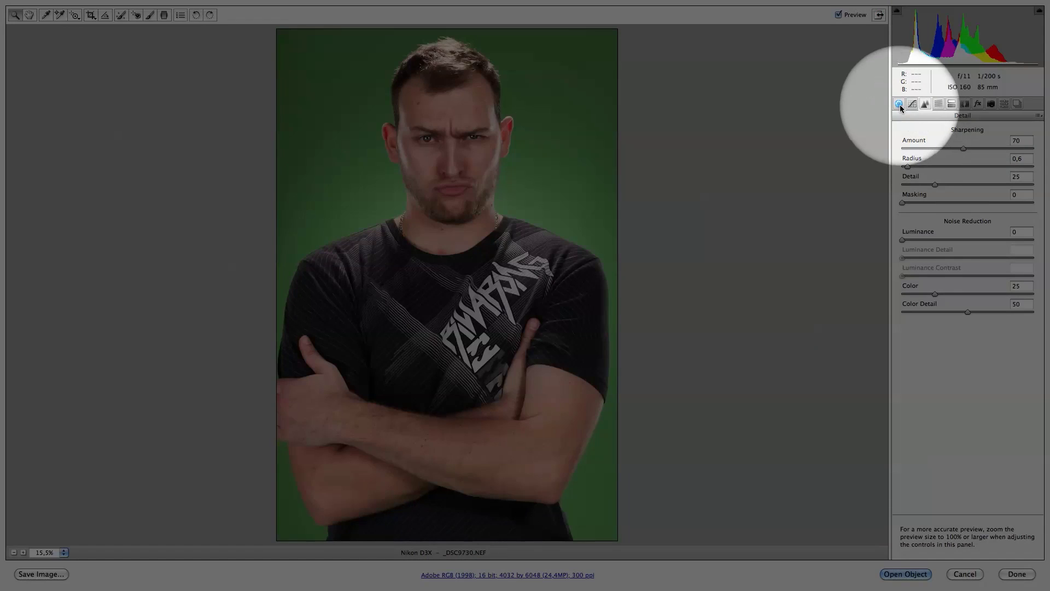
# Try an exposure of +0.10 in the Basic adjustments and restore the default tone values.
pyautogui.click(899, 105)
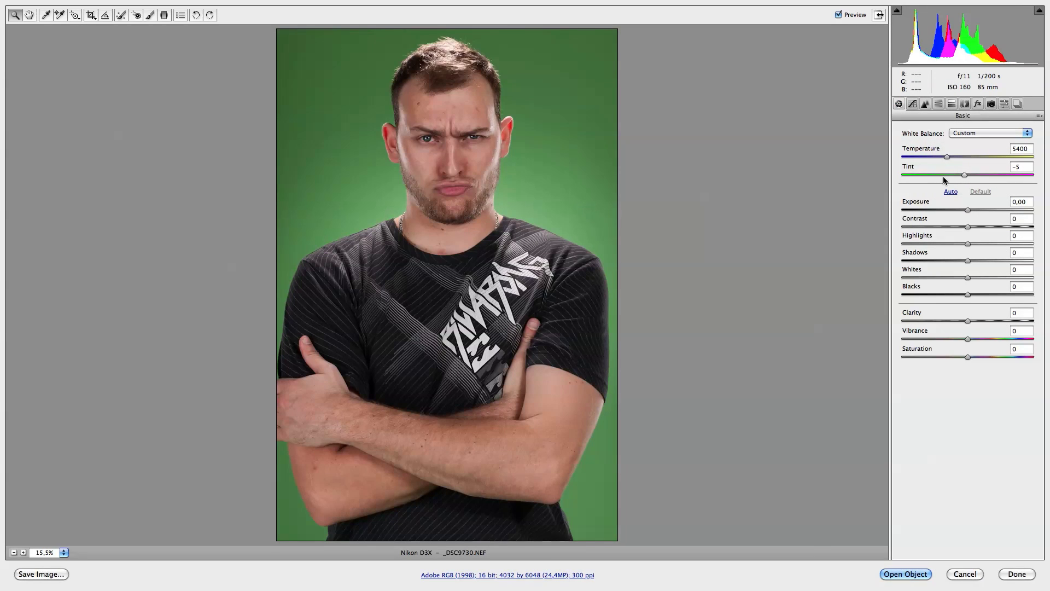
pyautogui.click(967, 209)
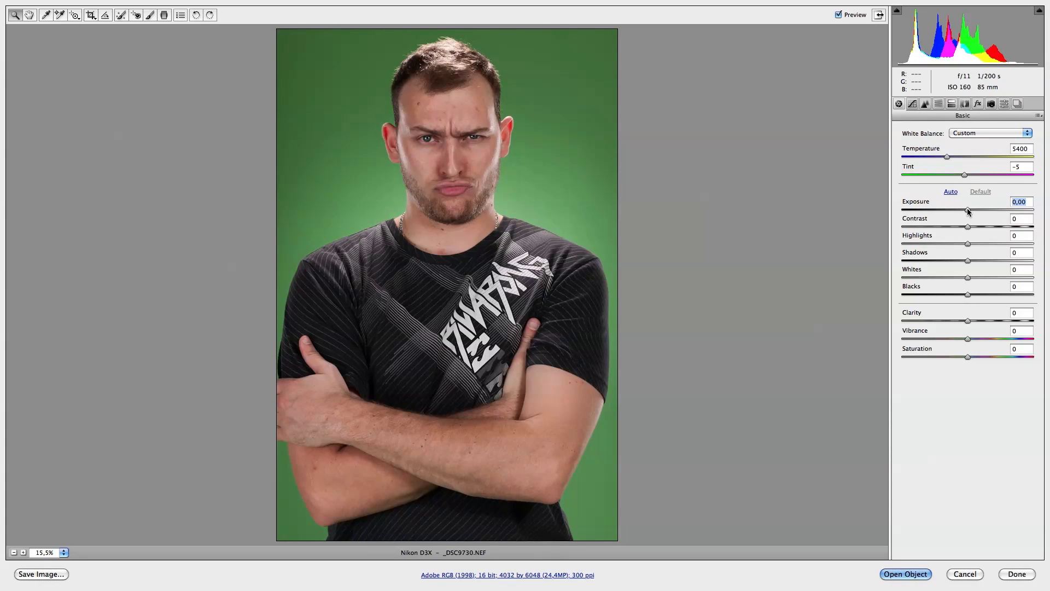
pyautogui.moveTo(967, 211); pyautogui.dragTo(970, 211)
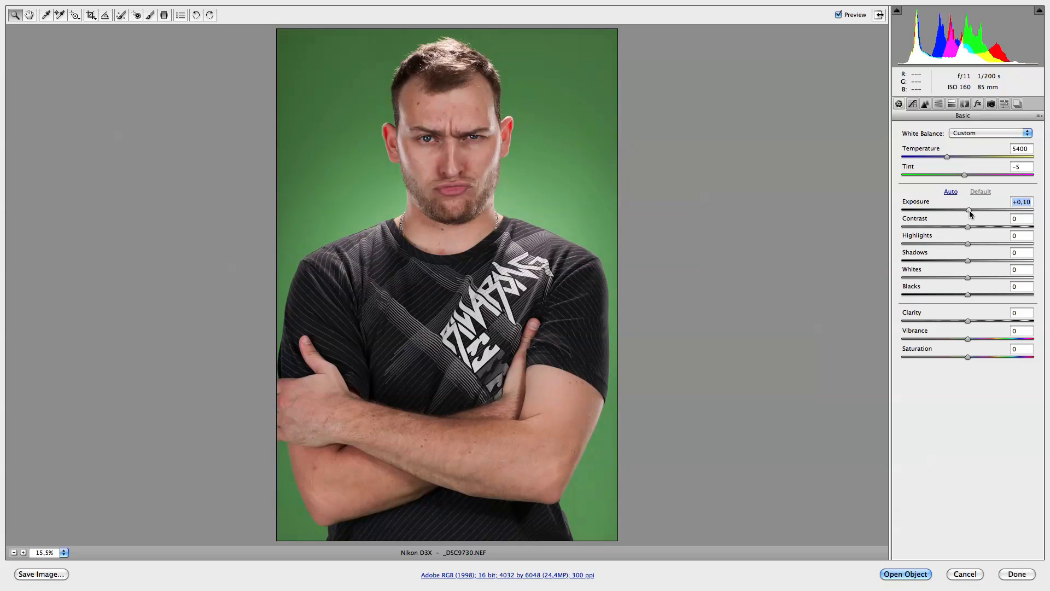
pyautogui.click(980, 191)
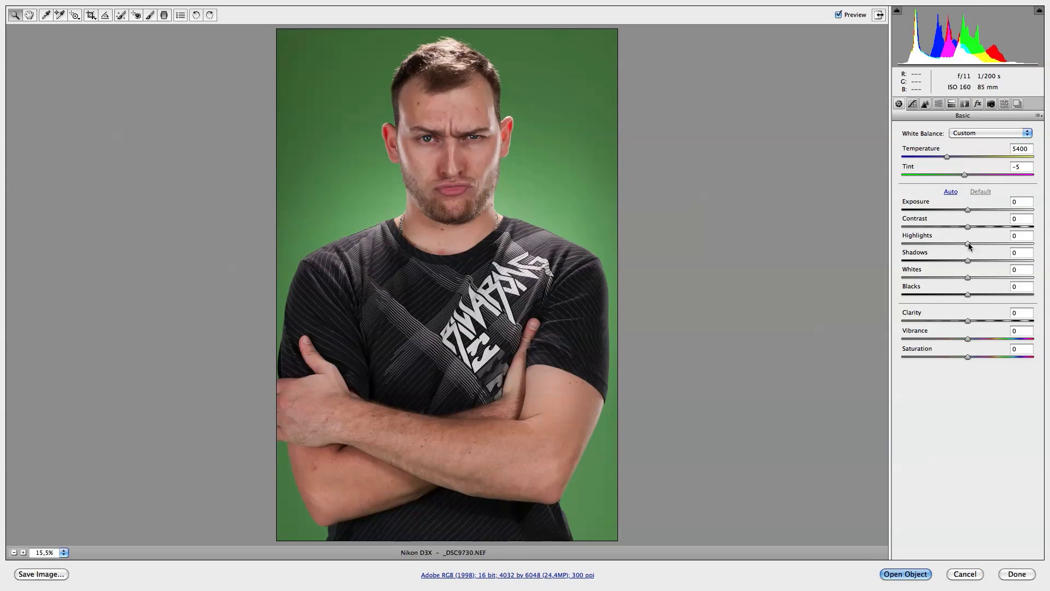
# Raise the highlights to +11 and lower the shadows to -13.
pyautogui.moveTo(969, 246); pyautogui.dragTo(976, 250)
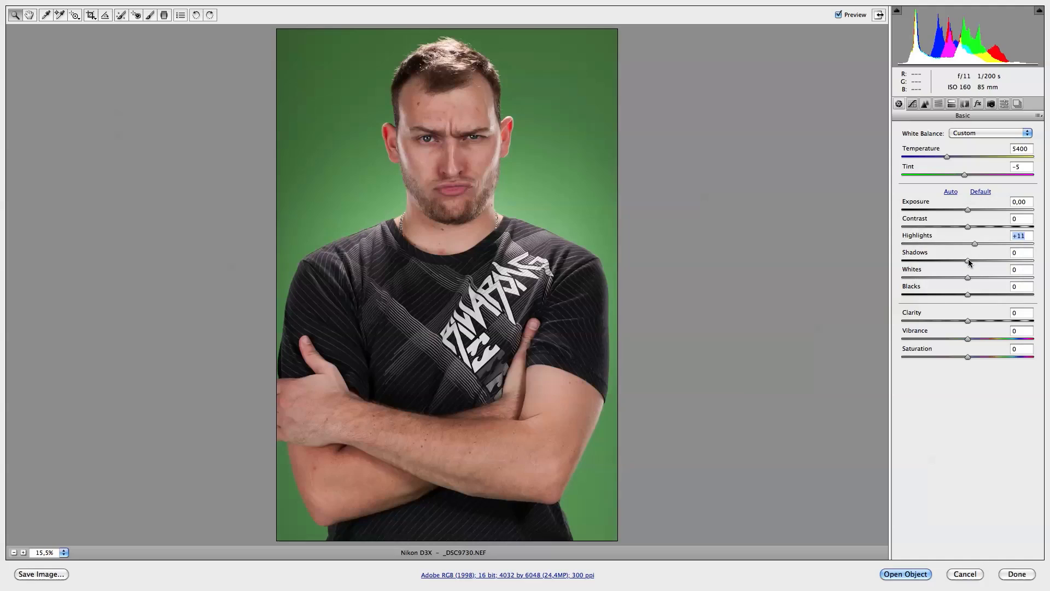
pyautogui.moveTo(968, 262); pyautogui.dragTo(934, 261)
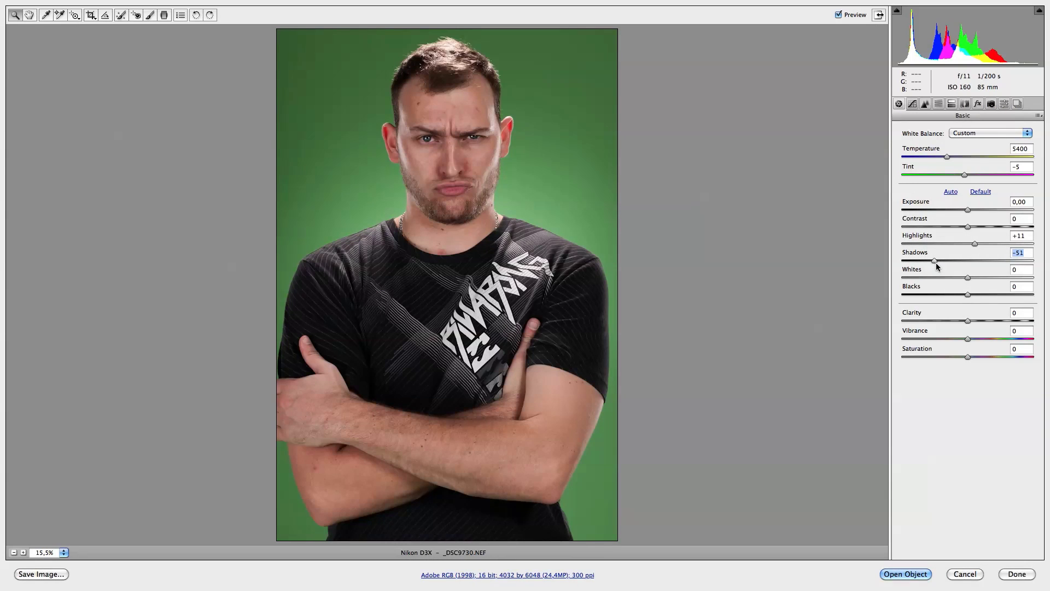
pyautogui.moveTo(934, 260); pyautogui.dragTo(962, 271)
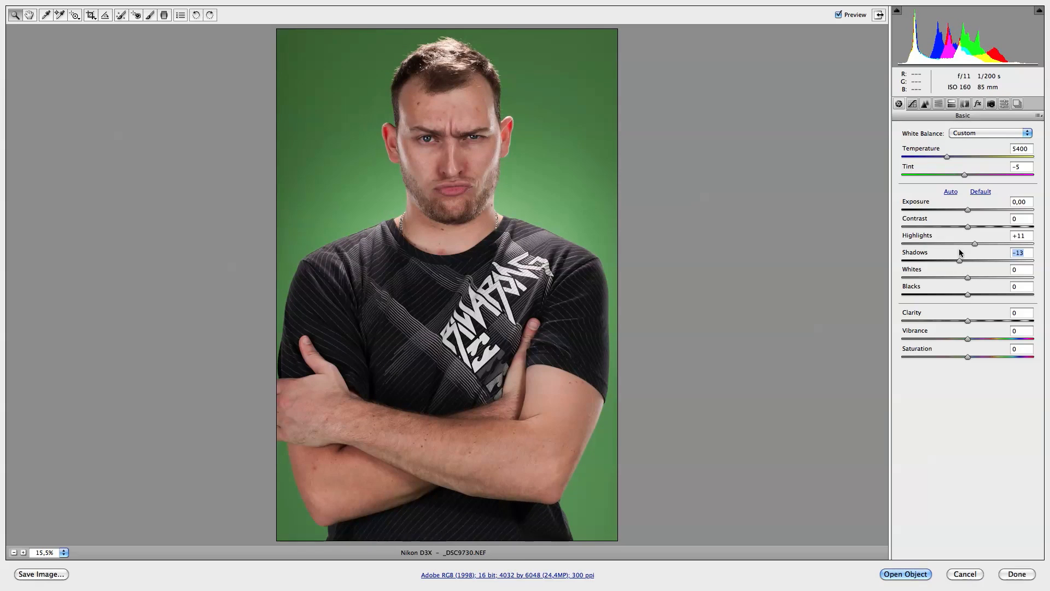
# Set the contrast of the portrait to +7.
pyautogui.moveTo(965, 226)
pyautogui.mouseDown()
pyautogui.moveTo(994, 226)
pyautogui.moveTo(969, 228)
pyautogui.mouseUp()
pyautogui.click(1028, 221)
pyautogui.press('BackSpace')
pyautogui.write('0')
pyautogui.moveTo(969, 227); pyautogui.dragTo(975, 231)
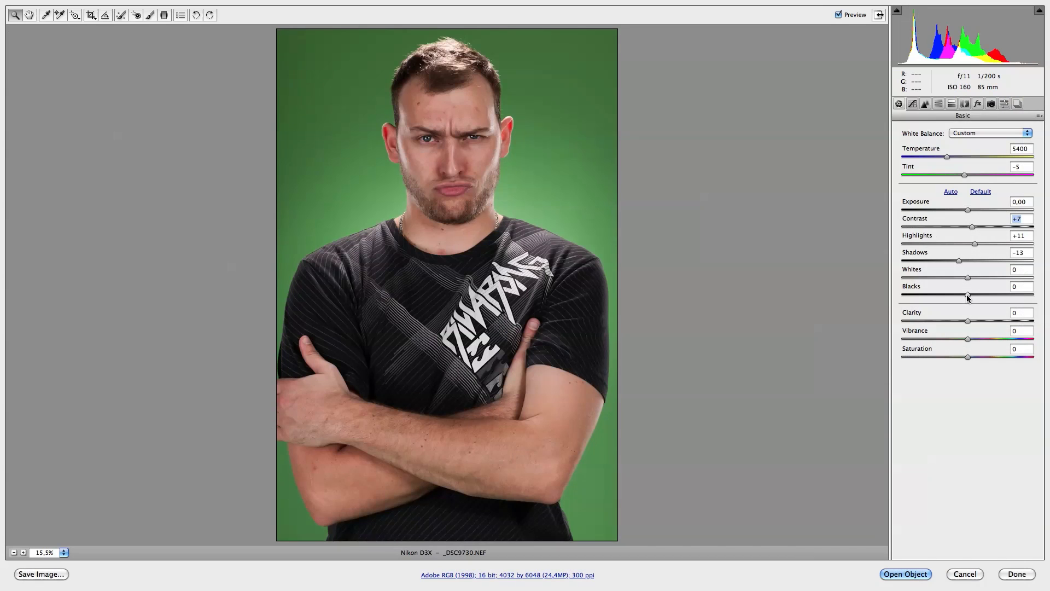
# Lower the blacks to -5 and the saturation to -3.
pyautogui.moveTo(968, 295); pyautogui.dragTo(966, 296)
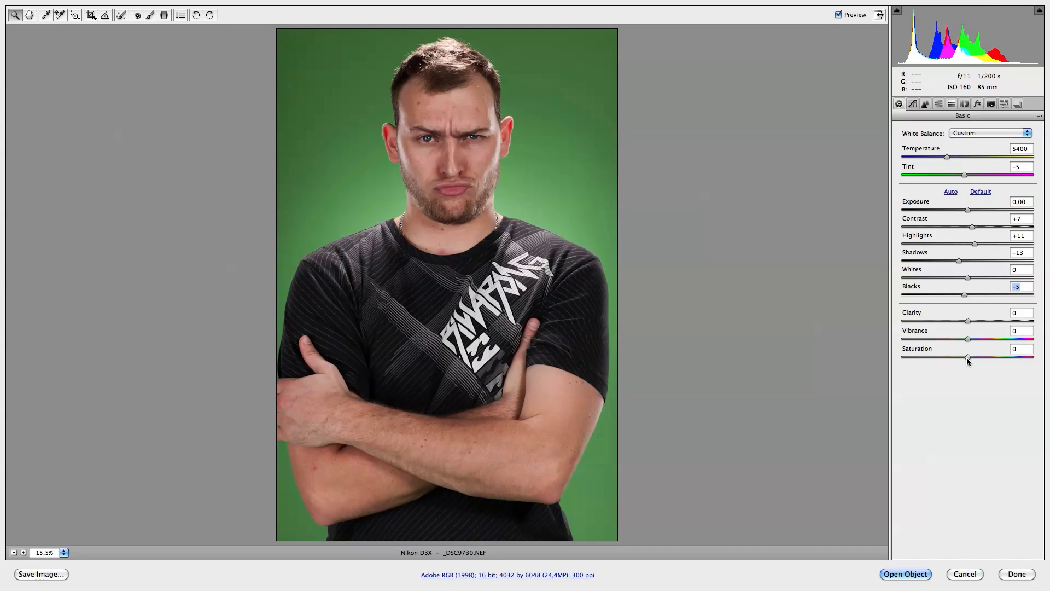
pyautogui.moveTo(967, 357); pyautogui.dragTo(967, 357)
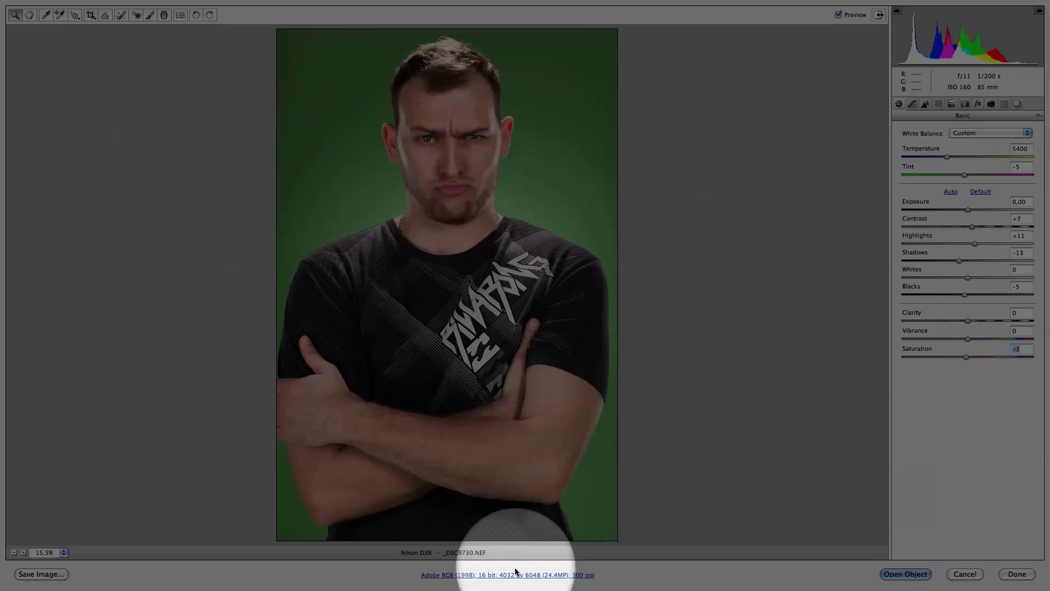
# Confirm the workflow options for Smart Object output and open the photo in Photoshop, shown in full-screen mode.
pyautogui.click(469, 574)
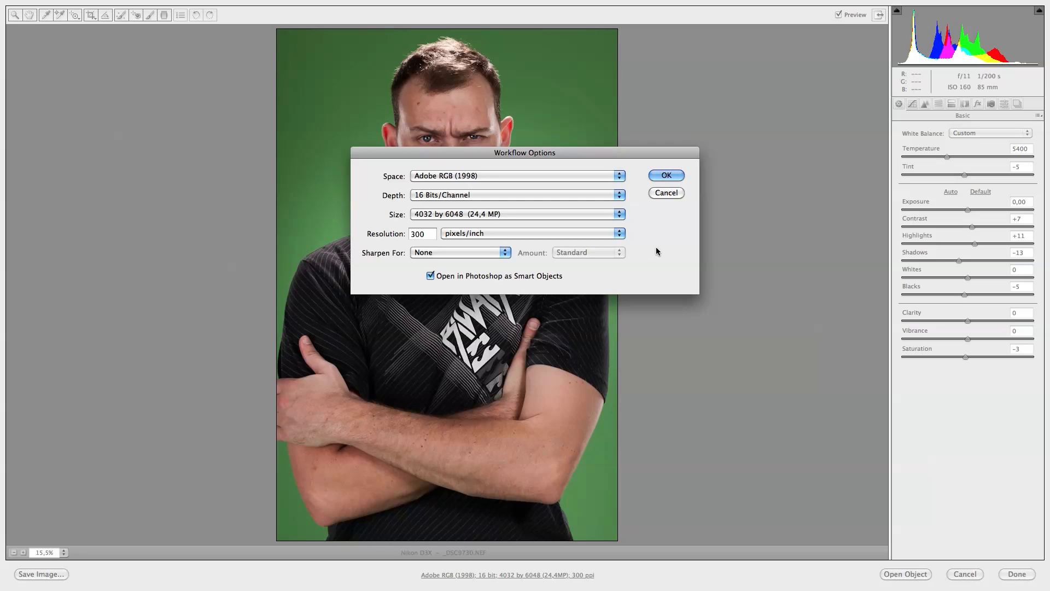
pyautogui.click(666, 175)
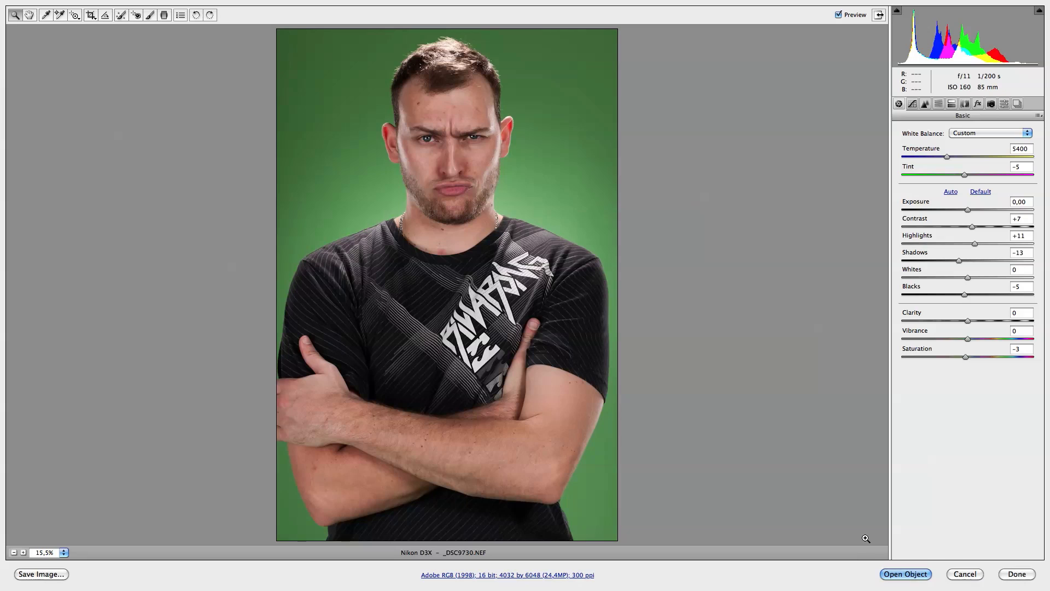
pyautogui.click(907, 574)
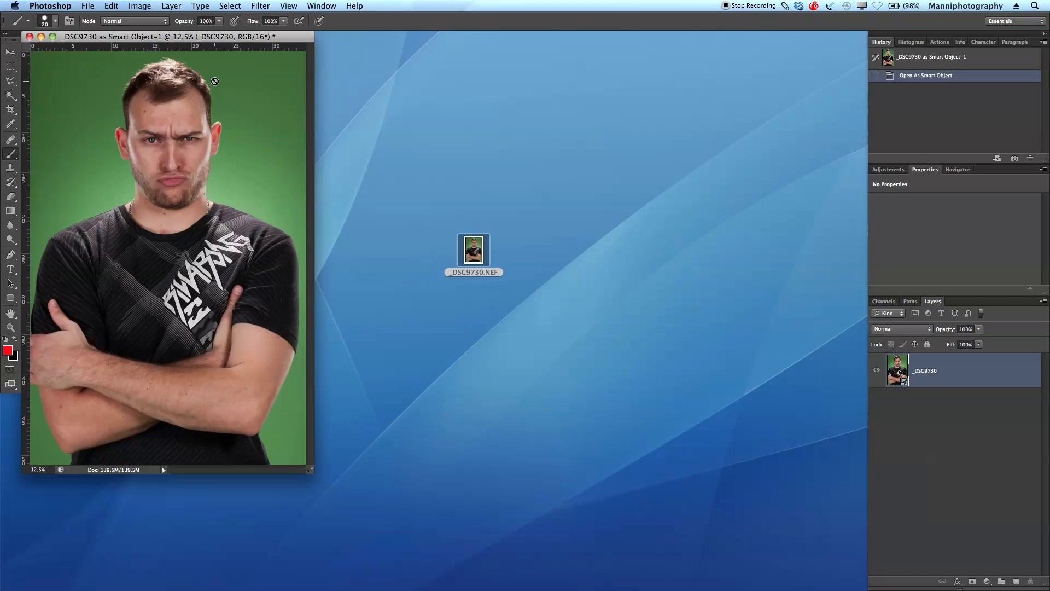
pyautogui.press('f')
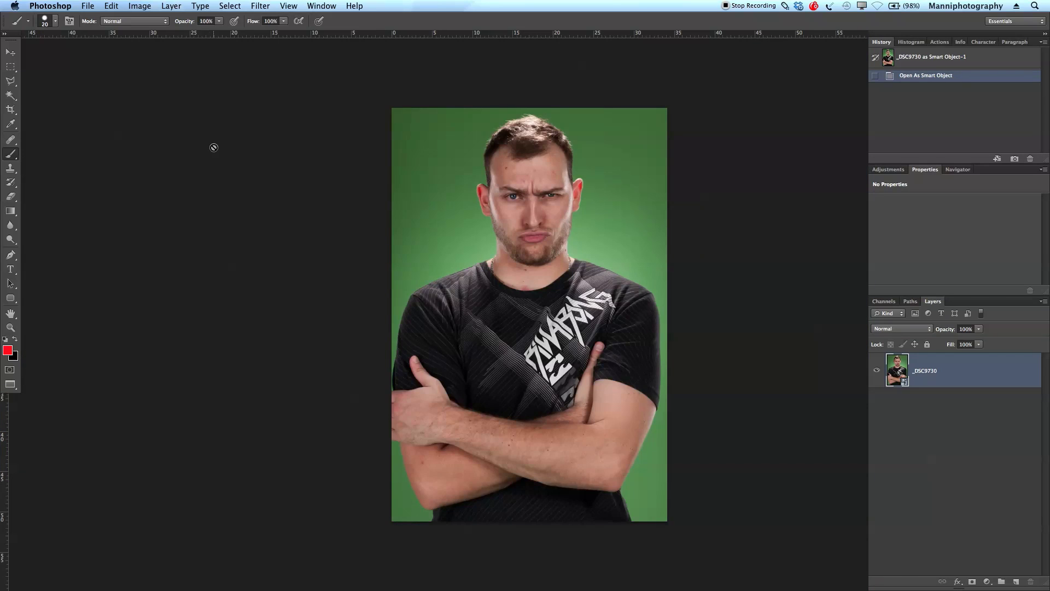
pyautogui.hscroll(5, 539, 244)
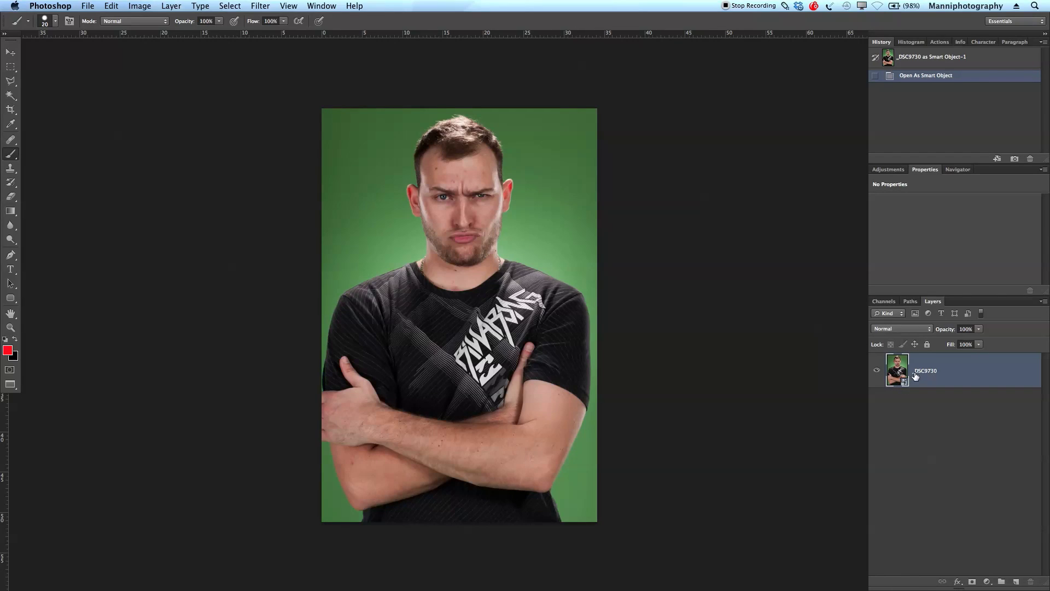
# Rename the photo's Smart Object layer as Original.
pyautogui.doubleClick(924, 371)
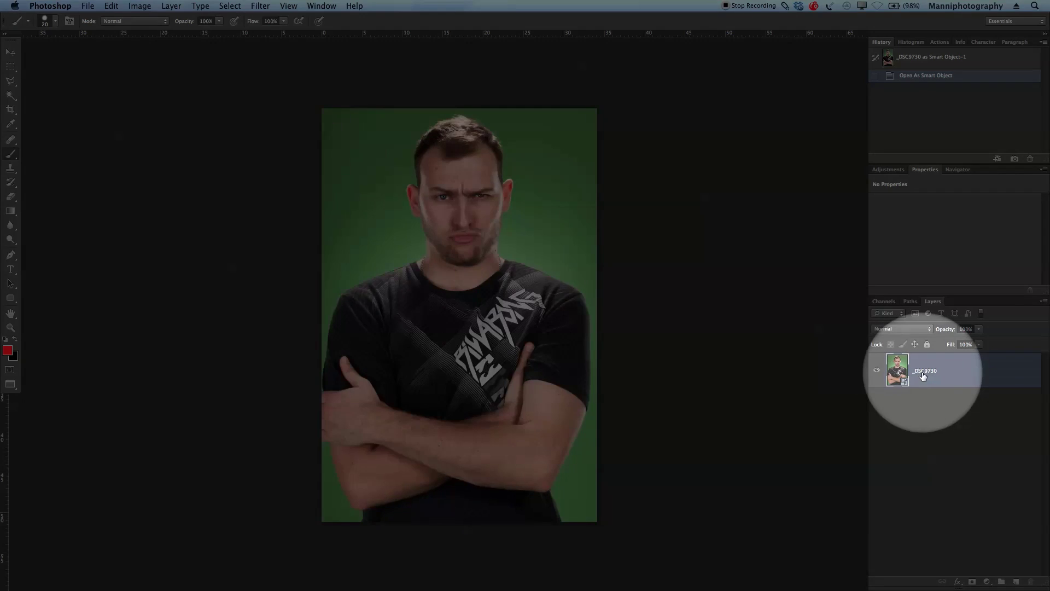
pyautogui.write('Original')
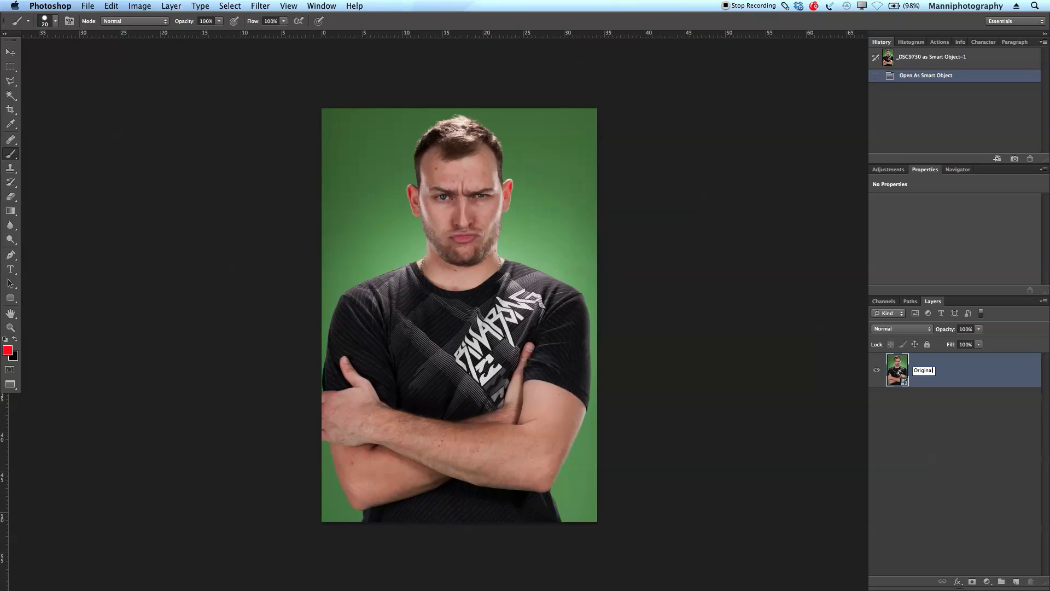
pyautogui.press('Return')
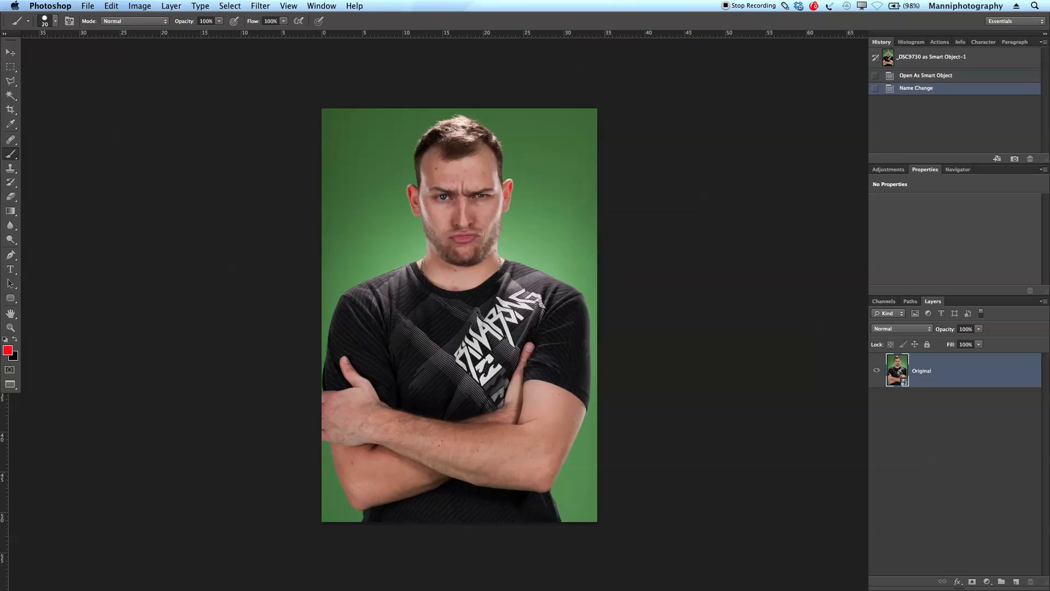
# Duplicate the Original layer and name the copy Retouch.
pyautogui.moveTo(900, 372); pyautogui.dragTo(1015, 581)
pyautogui.click(926, 363)
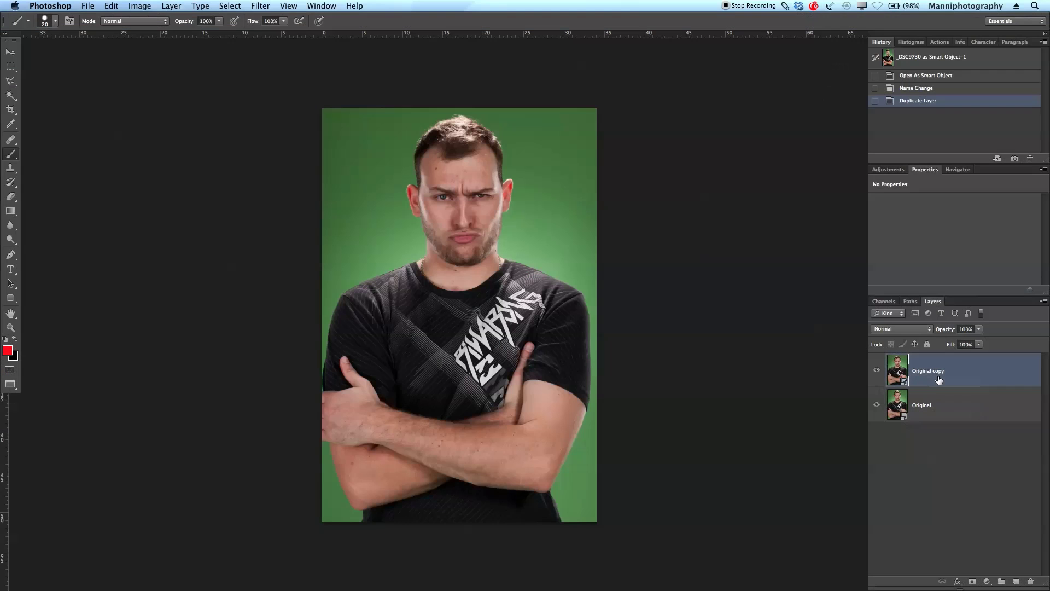
pyautogui.doubleClick(928, 372)
pyautogui.write('Retouch')
pyautogui.press('Return')
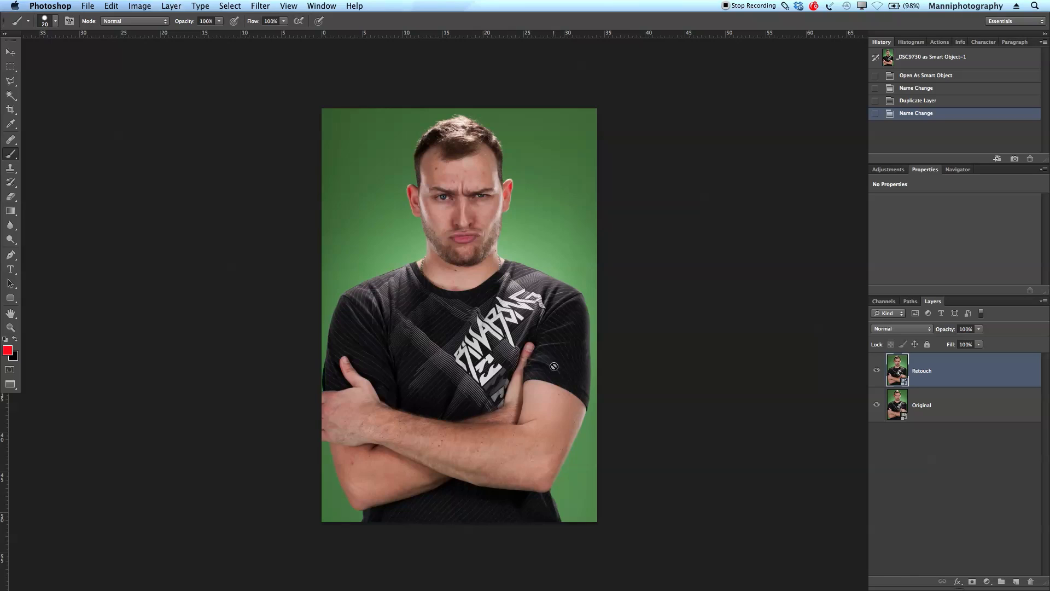
# Rasterize the Retouch layer.
pyautogui.rightClick(924, 371)
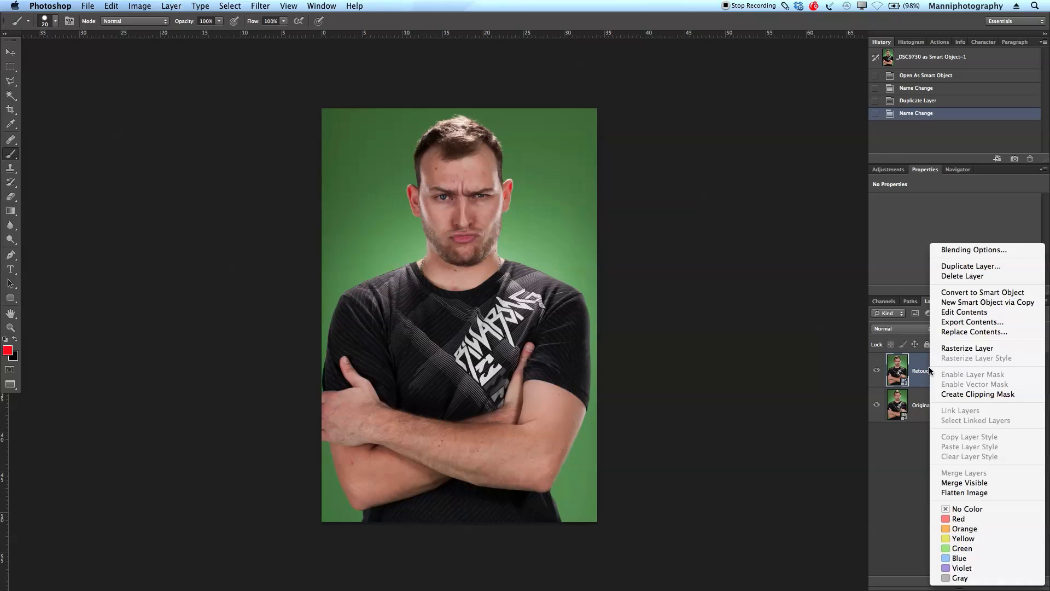
pyautogui.click(957, 349)
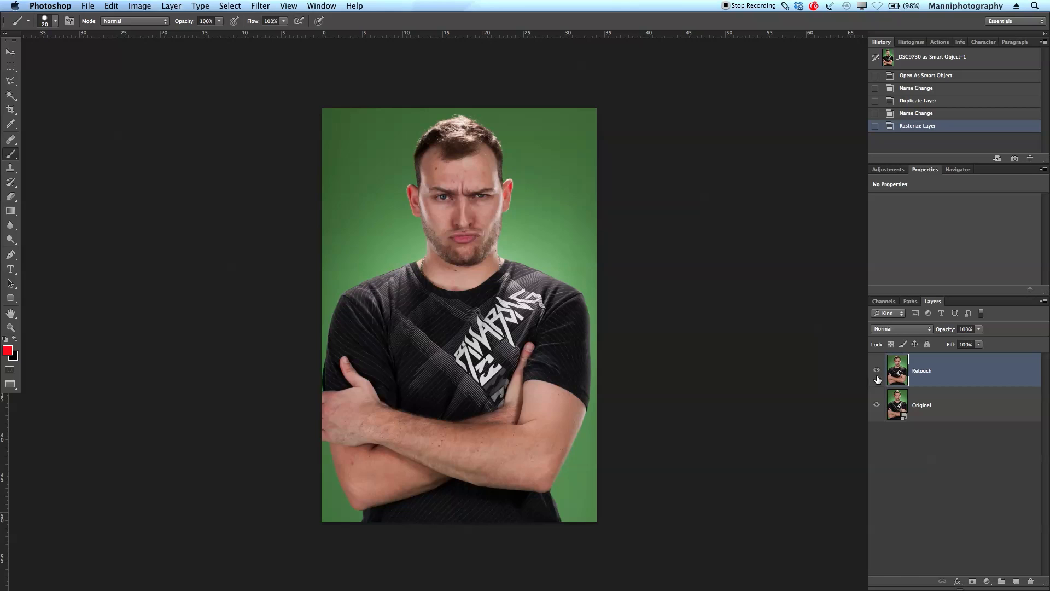
# Show the man's face close up and choose the Healing Brush tool.
pyautogui.press('z')
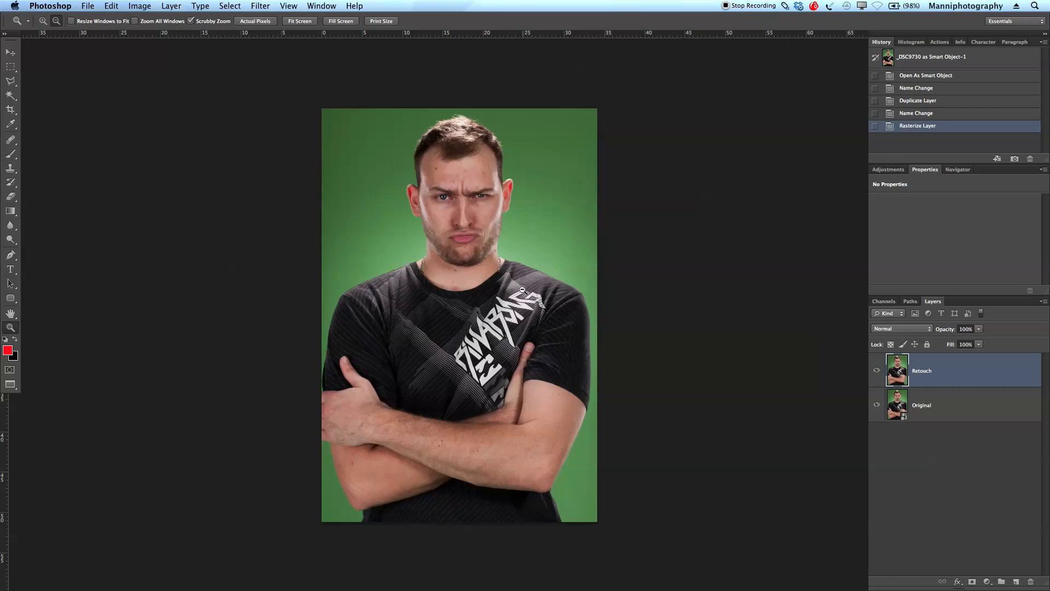
pyautogui.click(472, 196)
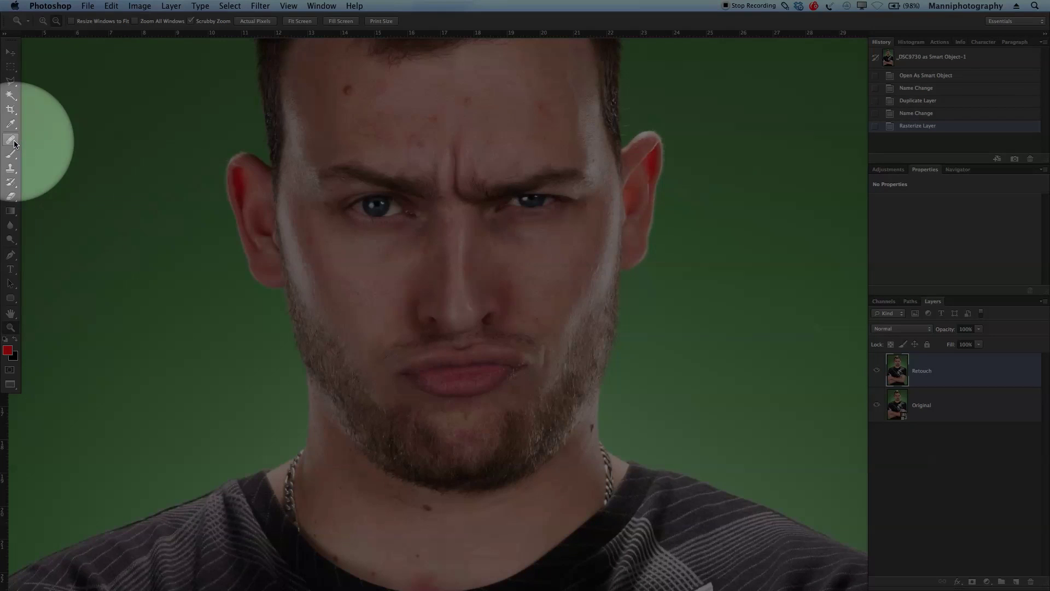
pyautogui.click(11, 139)
pyautogui.rightClick(11, 139)
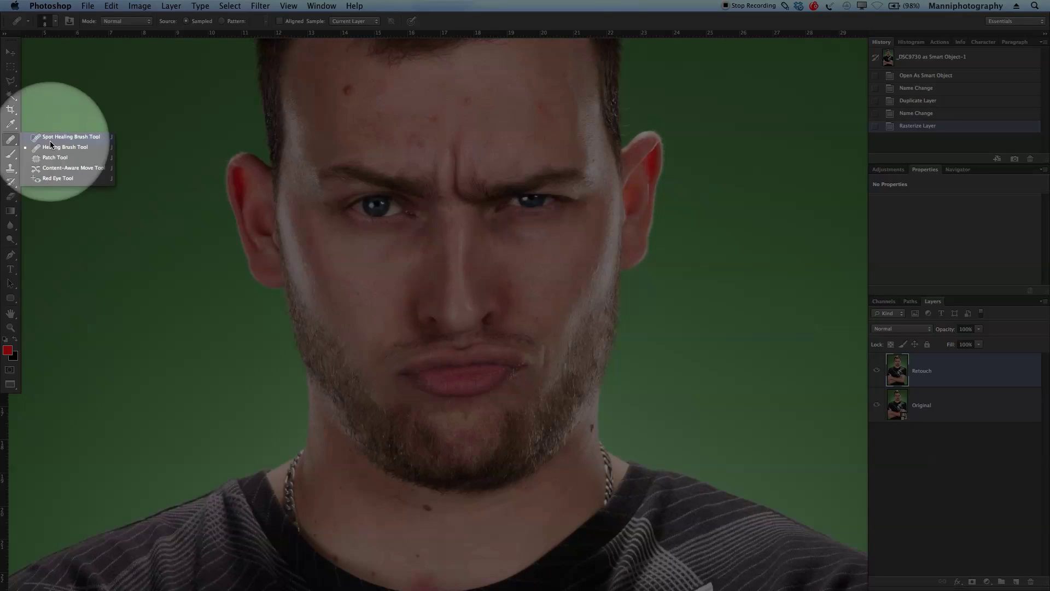
pyautogui.click(56, 148)
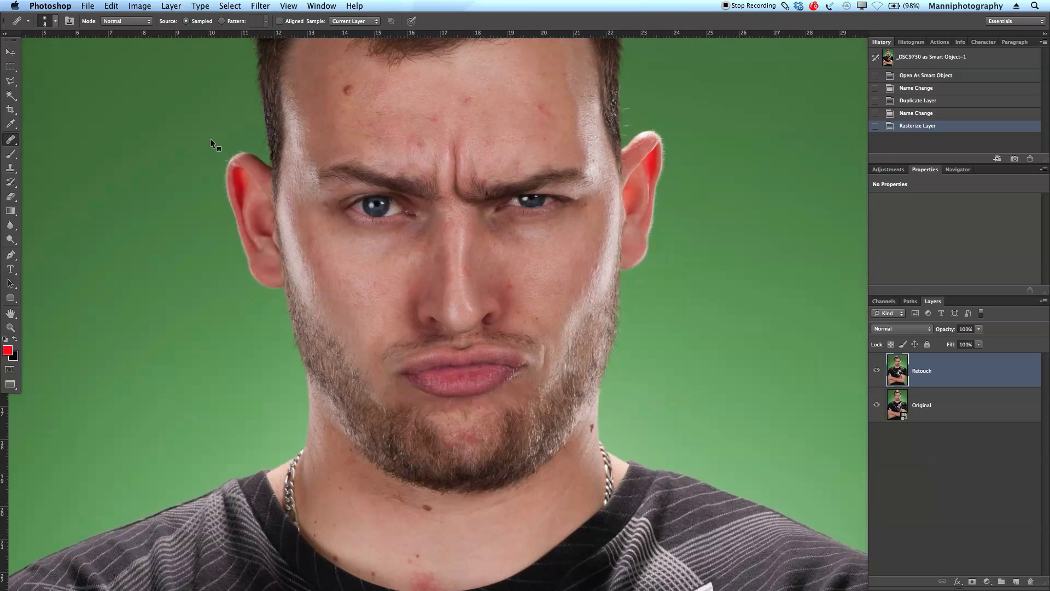
# Adjust the Healing Brush size, reducing it to 50 for small skin blemishes.
pyautogui.moveTo(191, 273); pyautogui.dragTo(268, 284)
pyautogui.moveTo(380, 298)
pyautogui.mouseDown()
pyautogui.moveTo(415, 268)
pyautogui.moveTo(413, 105)
pyautogui.mouseUp()
pyautogui.moveTo(236, 306)
pyautogui.mouseDown()
pyautogui.moveTo(270, 315)
pyautogui.moveTo(145, 307)
pyautogui.moveTo(252, 309)
pyautogui.moveTo(164, 309)
pyautogui.mouseUp()
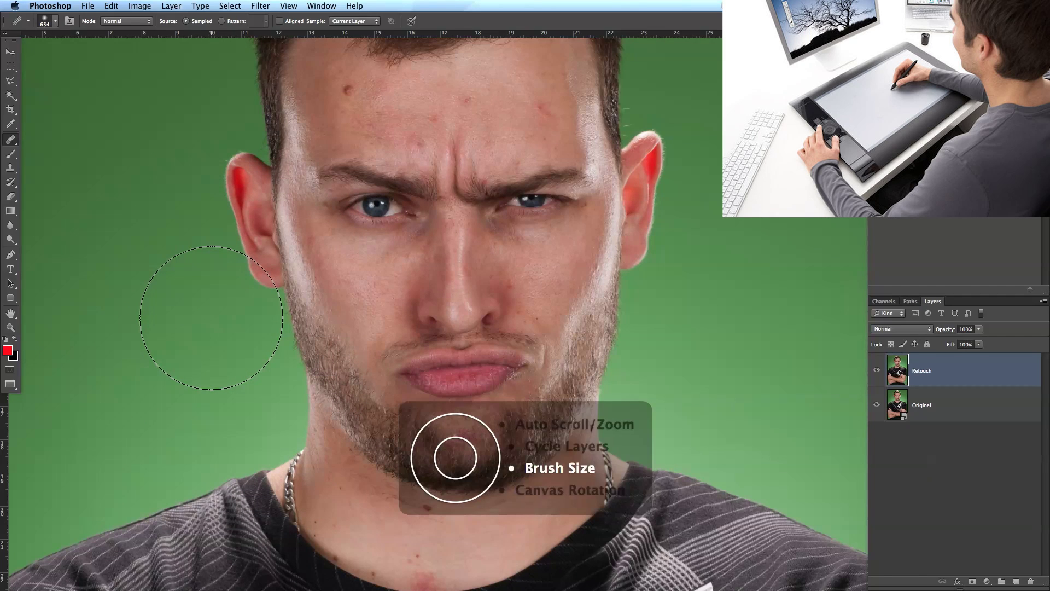
pyautogui.press('[')
pyautogui.press('[')
pyautogui.press('[')
pyautogui.press('[')
pyautogui.press('[')
pyautogui.press('[')
pyautogui.press('[')
pyautogui.press('[')
pyautogui.press('[')
pyautogui.press('[')
pyautogui.press('[')
pyautogui.press('[')
pyautogui.press('[')
pyautogui.press('[')
pyautogui.press('[')
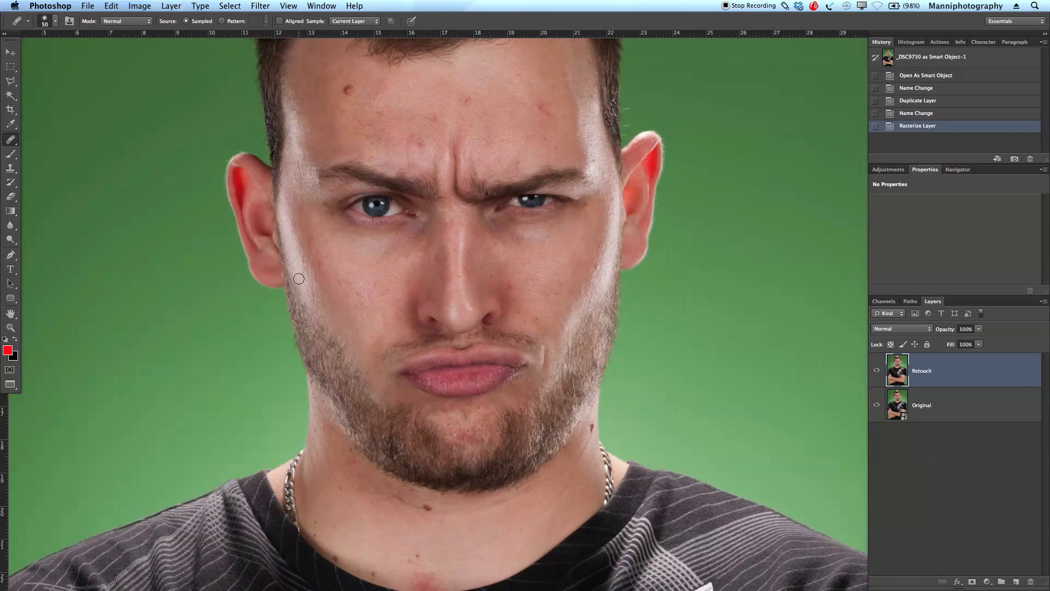
# Enlarge and shrink the Healing Brush, settling on size 35 for the forehead blemishes.
pyautogui.press(']')
pyautogui.press(']')
pyautogui.press(']')
pyautogui.press(']')
pyautogui.press(']')
pyautogui.press(']')
pyautogui.press(']')
pyautogui.press(']')
pyautogui.press(']')
pyautogui.press(']')
pyautogui.press(']')
pyautogui.press(']')
pyautogui.press(']')
pyautogui.press(']')
pyautogui.press(']')
pyautogui.press(']')
pyautogui.press(']')
pyautogui.press(']')
pyautogui.press(']')
pyautogui.press('[')
pyautogui.press('[')
pyautogui.press('[')
pyautogui.press('[')
pyautogui.press('[')
pyautogui.press('[')
pyautogui.press('[')
pyautogui.press('[')
pyautogui.press('[')
pyautogui.press('[')
pyautogui.press('[')
pyautogui.press('[')
pyautogui.press('[')
pyautogui.press('[')
pyautogui.press('[')
pyautogui.press('[')
# Heal the red spots across the forehead on the Retouch layer, sampling clean forehead skin and leaving the brown mole.
pyautogui.keyDown('alt'); pyautogui.click(417, 107); pyautogui.keyUp('alt')
pyautogui.click(433, 116)
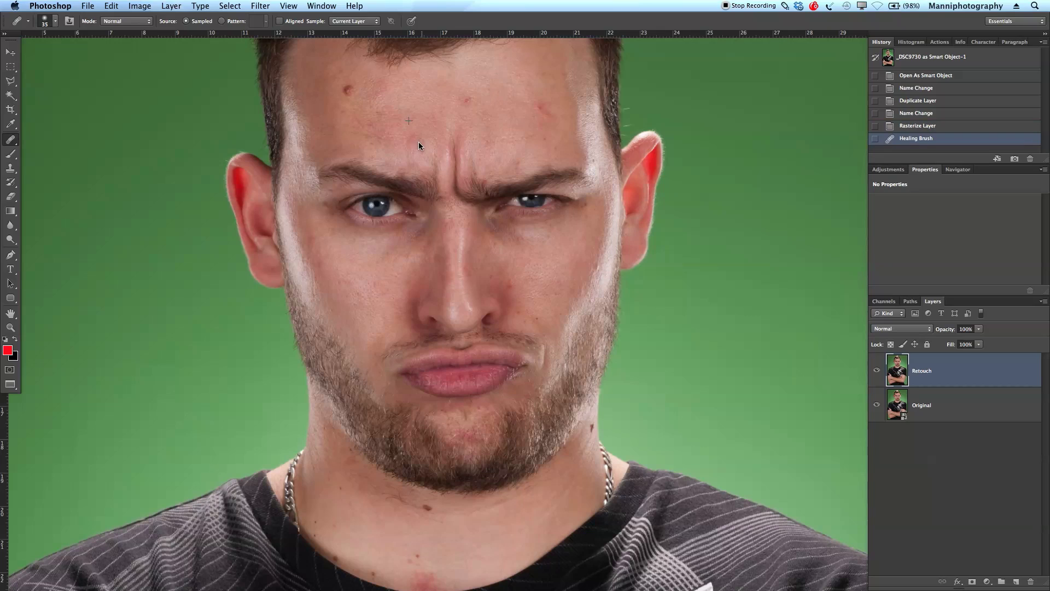
pyautogui.click(413, 139)
pyautogui.click(409, 145)
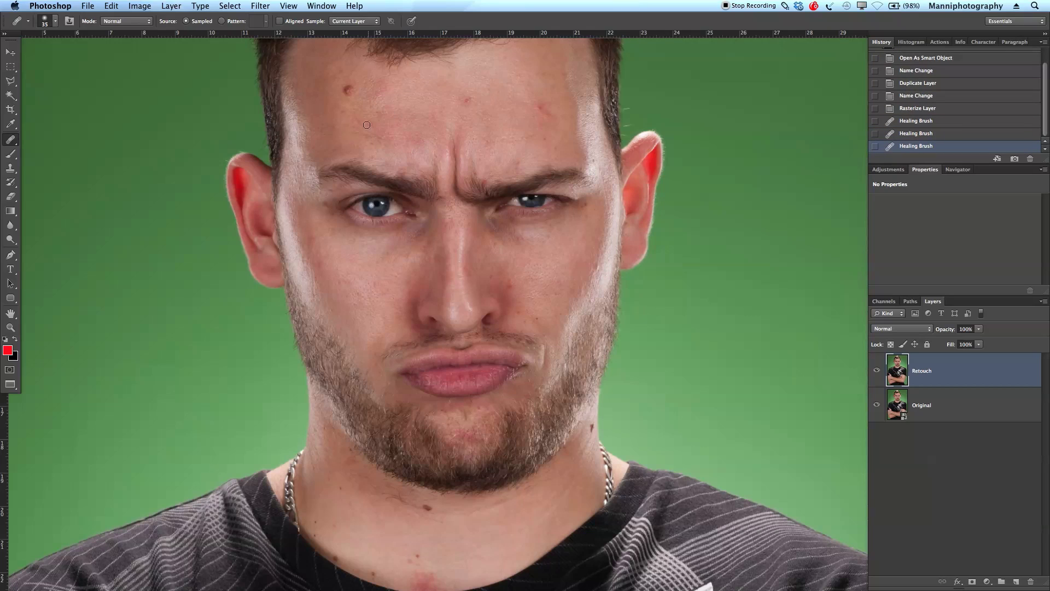
pyautogui.click(367, 129)
pyautogui.click(382, 136)
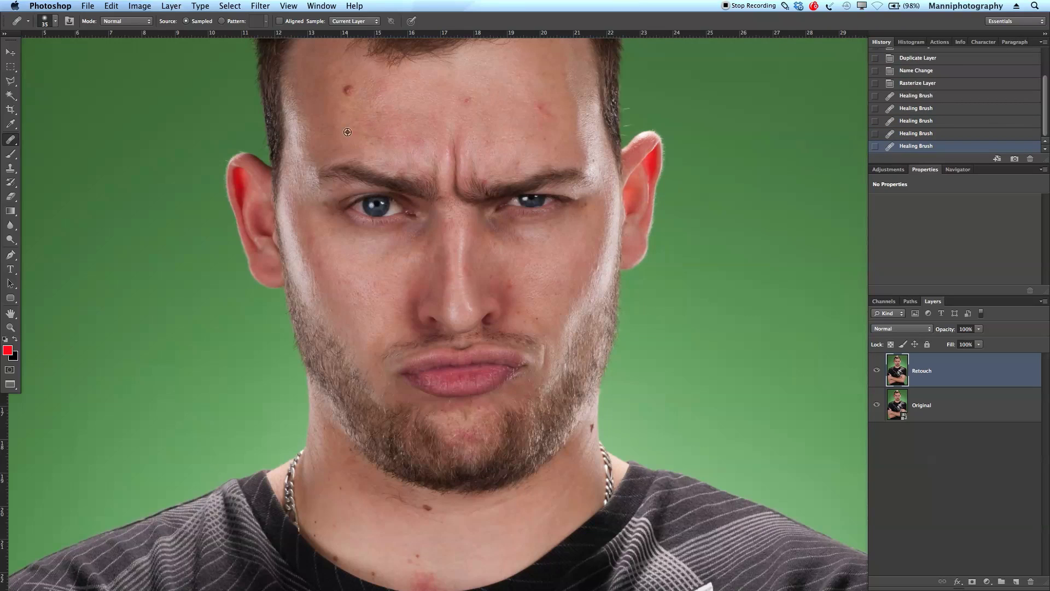
pyautogui.click(377, 136)
pyautogui.click(368, 138)
pyautogui.click(360, 128)
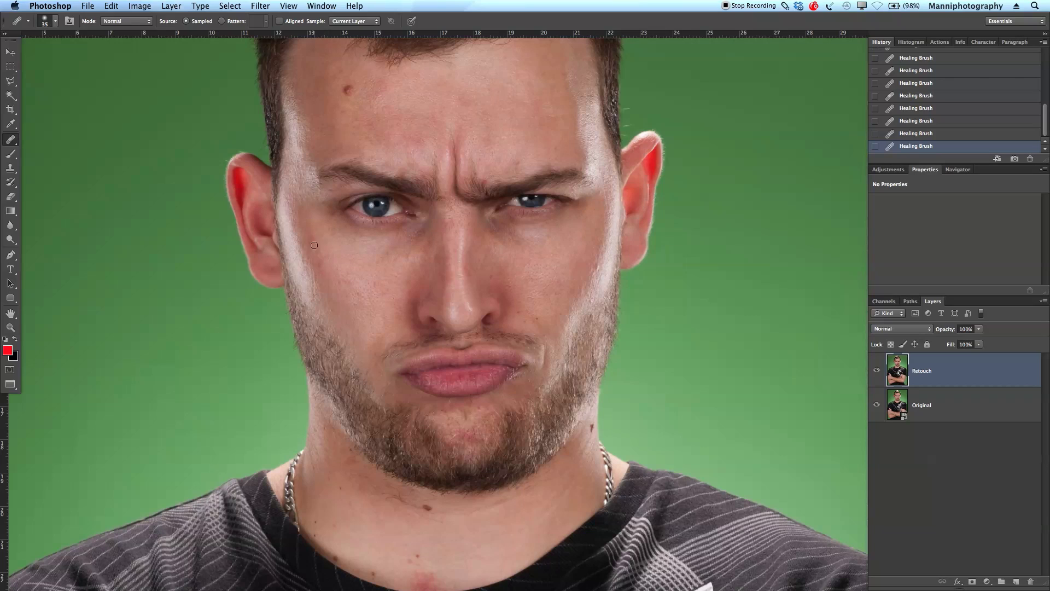
# Heal the blemishes on the cheek at the image's left side, sampling clean skin close to each one.
pyautogui.keyDown('alt'); pyautogui.click(332, 277); pyautogui.keyUp('alt')
pyautogui.click(317, 255)
pyautogui.moveTo(322, 265); pyautogui.dragTo(327, 271)
pyautogui.keyDown('alt'); pyautogui.click(351, 279); pyautogui.keyUp('alt')
pyautogui.click(339, 288)
# Inspect the nose and cheeks up close and revert the last four Healing Brush strokes.
pyautogui.press('z')
pyautogui.moveTo(530, 304); pyautogui.dragTo(568, 324)
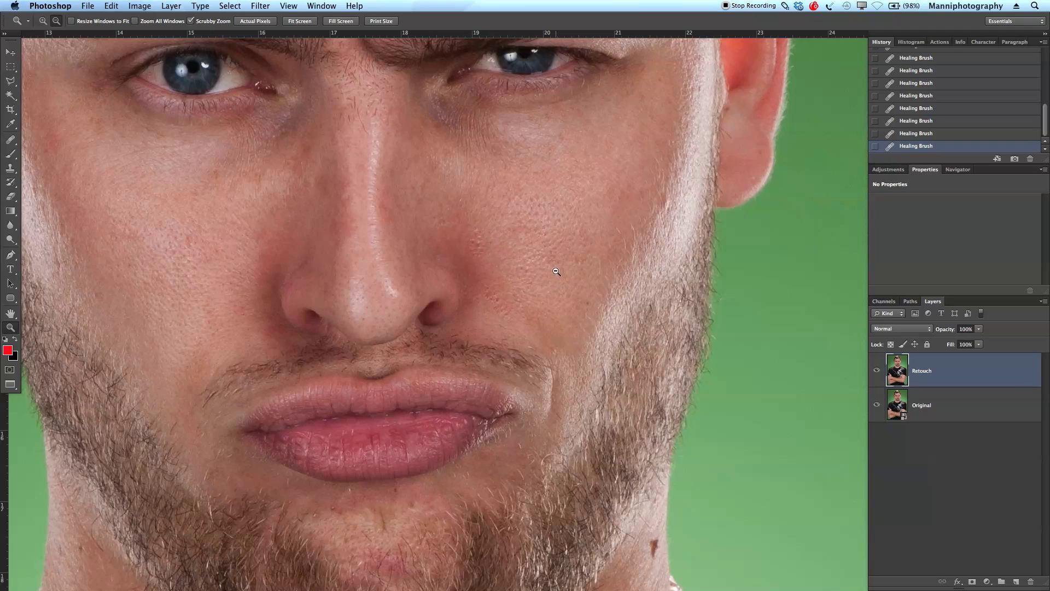
pyautogui.click(913, 123)
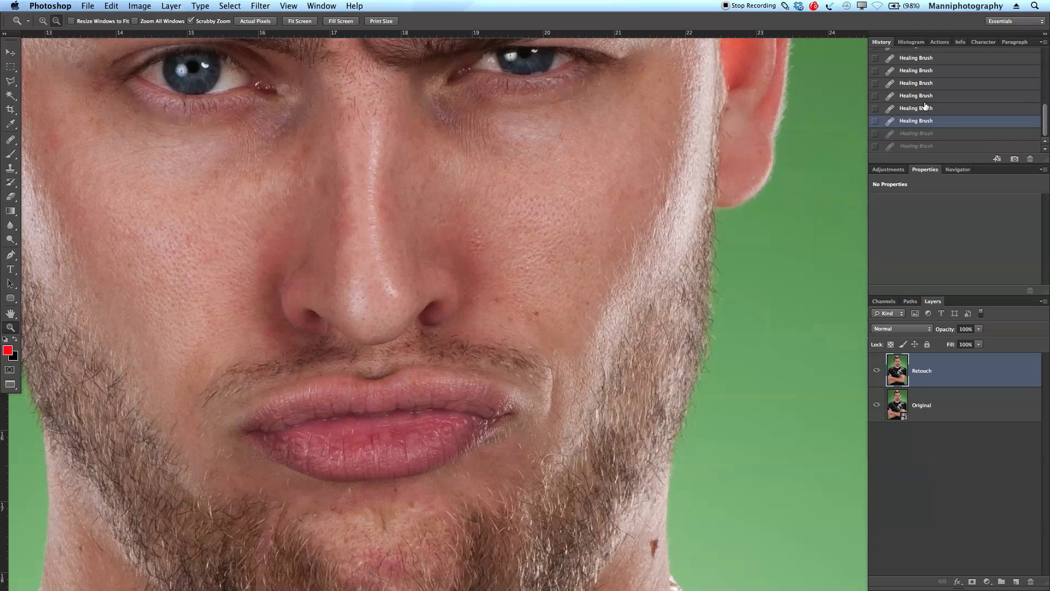
pyautogui.click(924, 98)
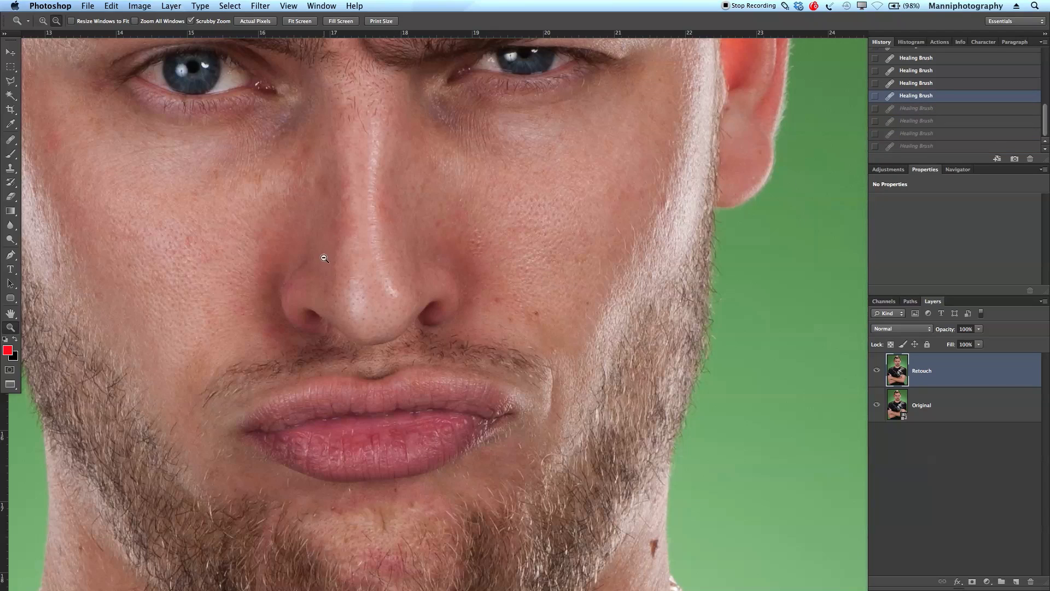
# Heal the spots beside the nose and on the cheek at the image's right side, sampling nearby skin.
pyautogui.press('j')
pyautogui.keyDown('alt'); pyautogui.click(445, 206); pyautogui.keyUp('alt')
pyautogui.click(438, 224)
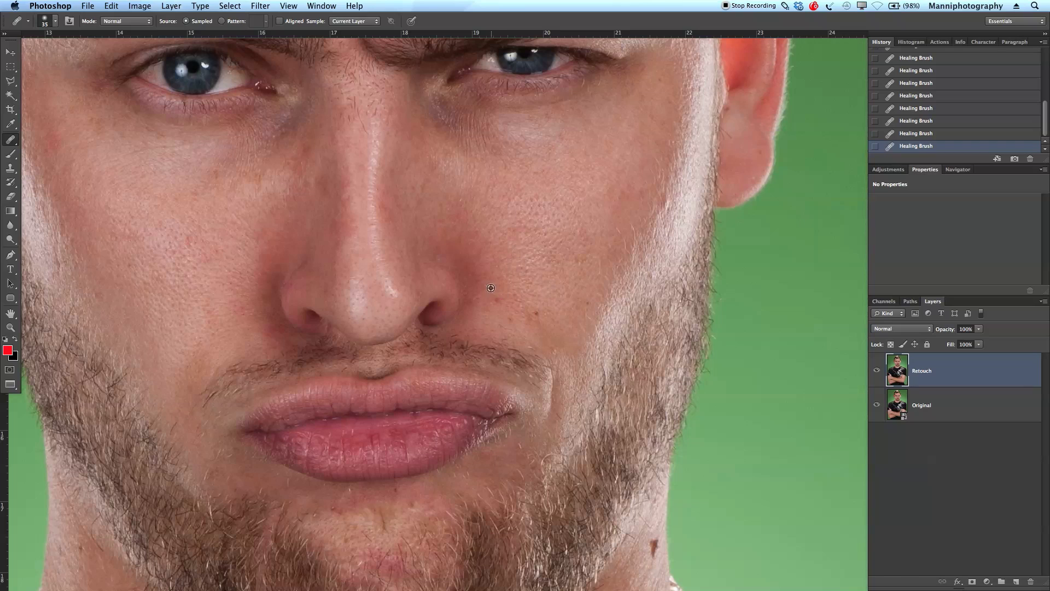
pyautogui.click(536, 312)
pyautogui.moveTo(526, 334); pyautogui.dragTo(469, 281)
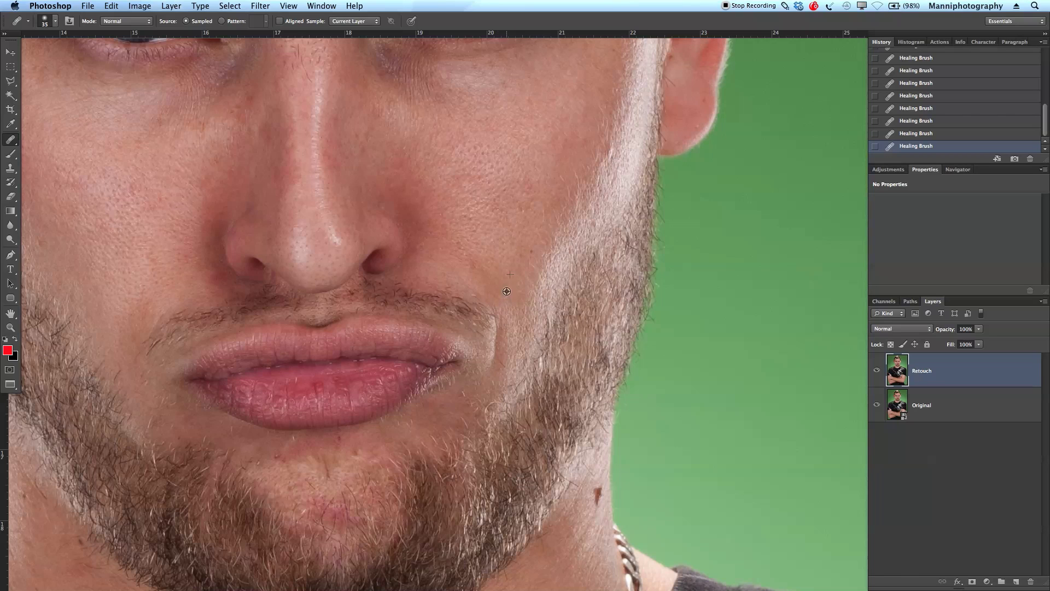
# Heal the small moles and spots on the neck near the necklace at the image's left side.
pyautogui.moveTo(458, 306); pyautogui.dragTo(445, 185)
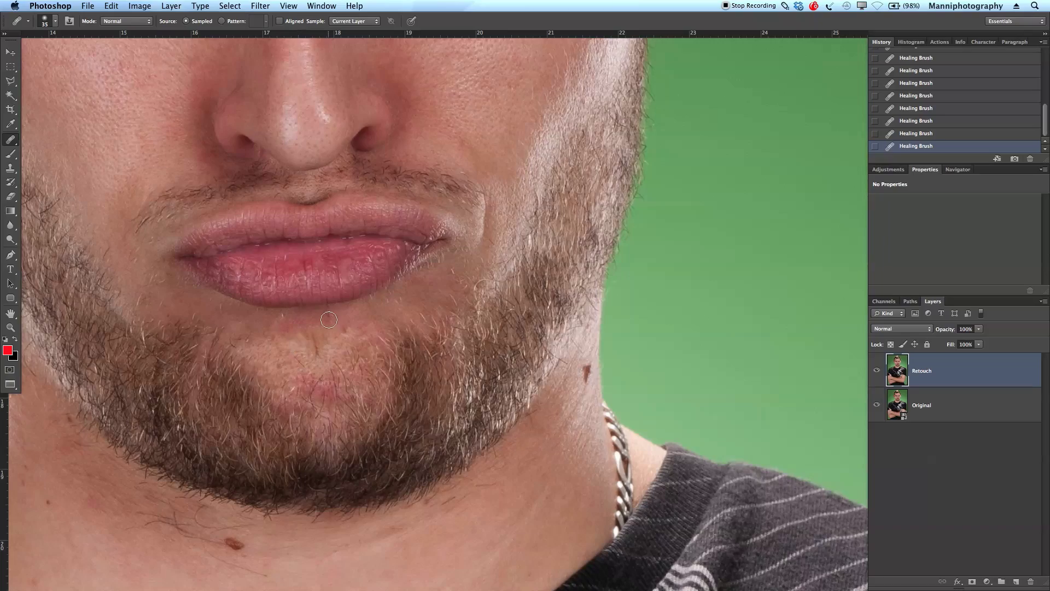
pyautogui.moveTo(416, 381); pyautogui.dragTo(440, 304)
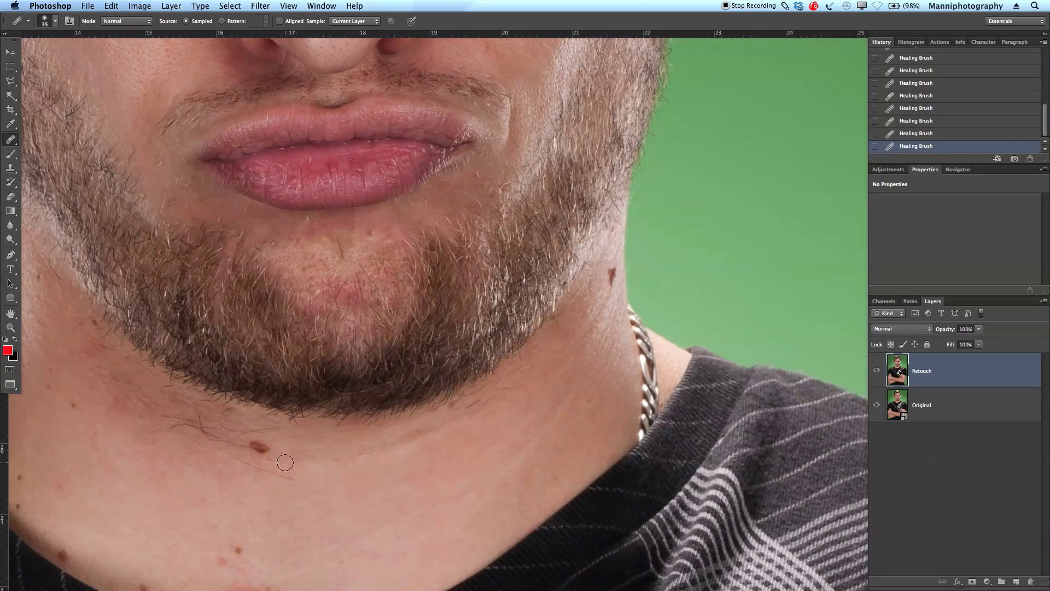
pyautogui.moveTo(278, 512); pyautogui.dragTo(321, 169)
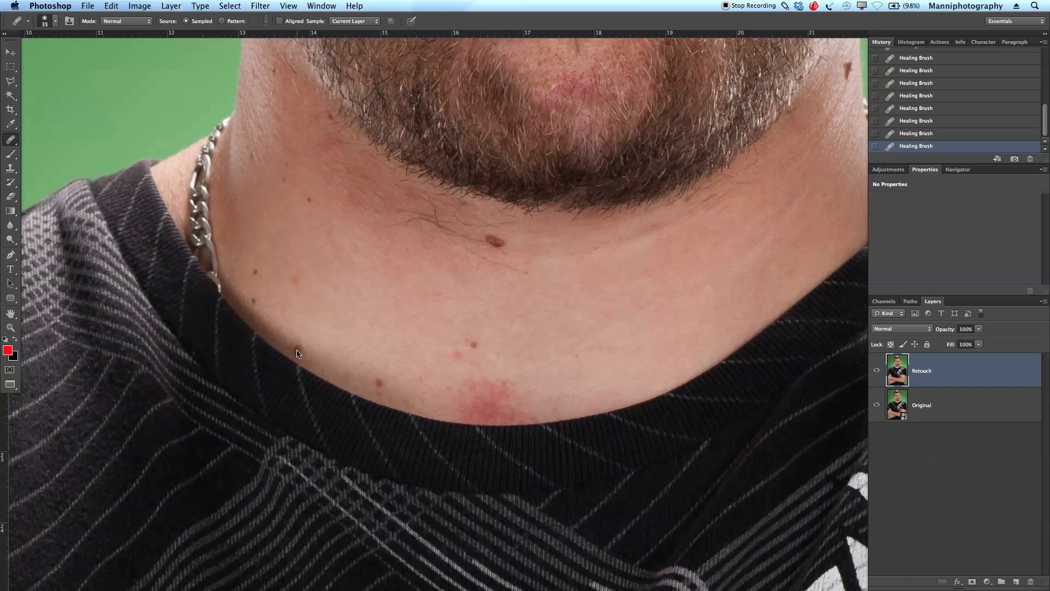
pyautogui.keyDown('alt'); pyautogui.click(302, 323); pyautogui.keyUp('alt')
pyautogui.click(298, 350)
pyautogui.keyDown('alt'); pyautogui.click(302, 300); pyautogui.keyUp('alt')
pyautogui.click(256, 302)
pyautogui.click(295, 279)
# Heal the large mole and stray hairs below the beard and the small spots just above the collar.
pyautogui.click(493, 241)
pyautogui.keyDown('alt'); pyautogui.click(519, 291); pyautogui.keyUp('alt')
pyautogui.moveTo(475, 251); pyautogui.dragTo(532, 272)
pyautogui.keyDown('alt'); pyautogui.click(511, 305); pyautogui.keyUp('alt')
pyautogui.click(474, 344)
pyautogui.click(458, 356)
pyautogui.click(378, 382)
pyautogui.moveTo(414, 221)
pyautogui.mouseDown()
pyautogui.moveTo(488, 246)
pyautogui.moveTo(412, 205)
pyautogui.moveTo(392, 218)
pyautogui.moveTo(438, 230)
pyautogui.mouseUp()
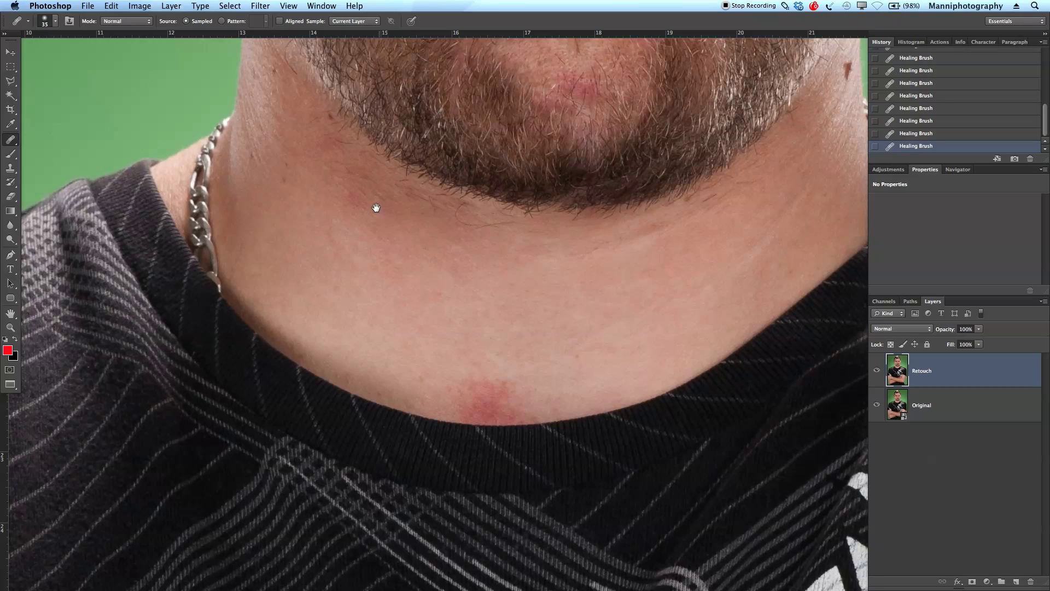
# Heal the small marks on the side of the neck between the necklace and the beard, sampling clean skin.
pyautogui.moveTo(376, 208); pyautogui.dragTo(509, 329)
pyautogui.keyDown('alt'); pyautogui.click(425, 322); pyautogui.keyUp('alt')
pyautogui.click(392, 279)
pyautogui.keyDown('alt'); pyautogui.click(416, 324); pyautogui.keyUp('alt')
pyautogui.moveTo(429, 296); pyautogui.dragTo(425, 313)
pyautogui.keyDown('alt'); pyautogui.click(402, 331); pyautogui.keyUp('alt')
pyautogui.moveTo(391, 250); pyautogui.dragTo(415, 289)
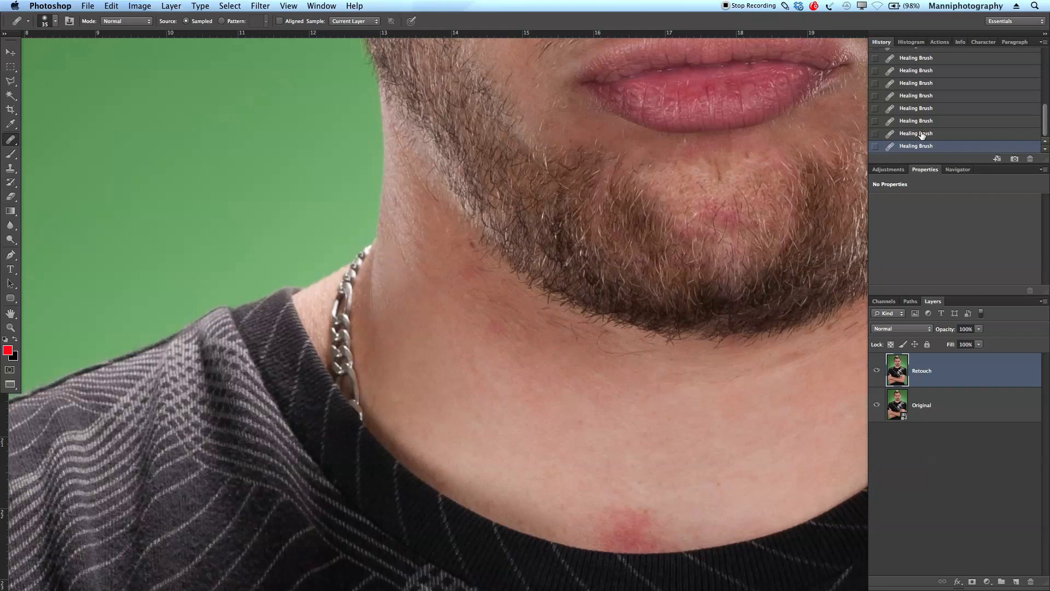
pyautogui.click(921, 135)
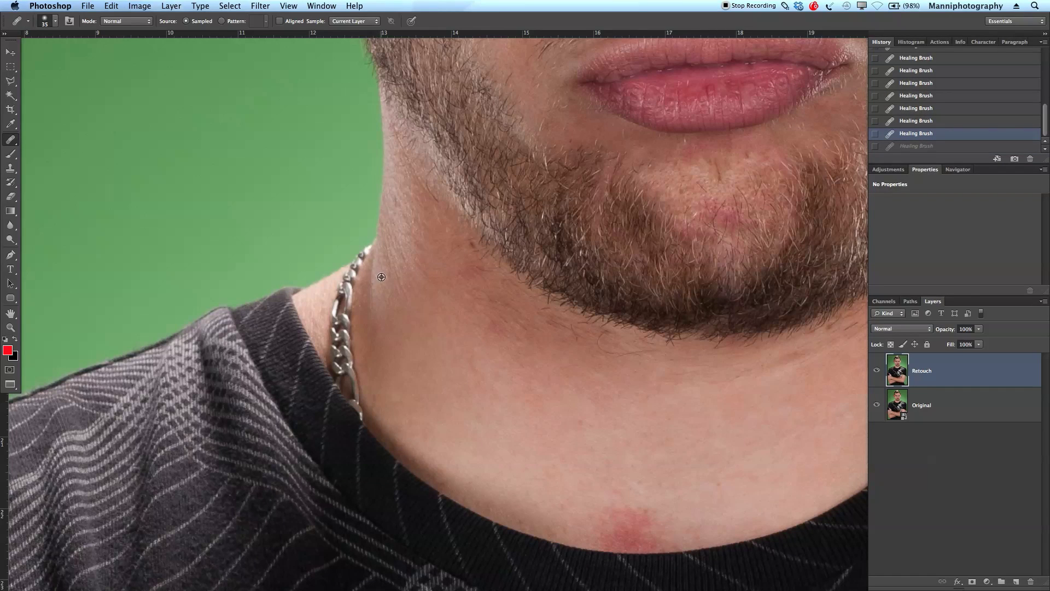
# Heal the marks along the neck's outer edge above the necklace, and remove the mole on the opposite side of the neck.
pyautogui.keyDown('alt'); pyautogui.click(393, 261); pyautogui.keyUp('alt')
pyautogui.moveTo(388, 254); pyautogui.dragTo(398, 288)
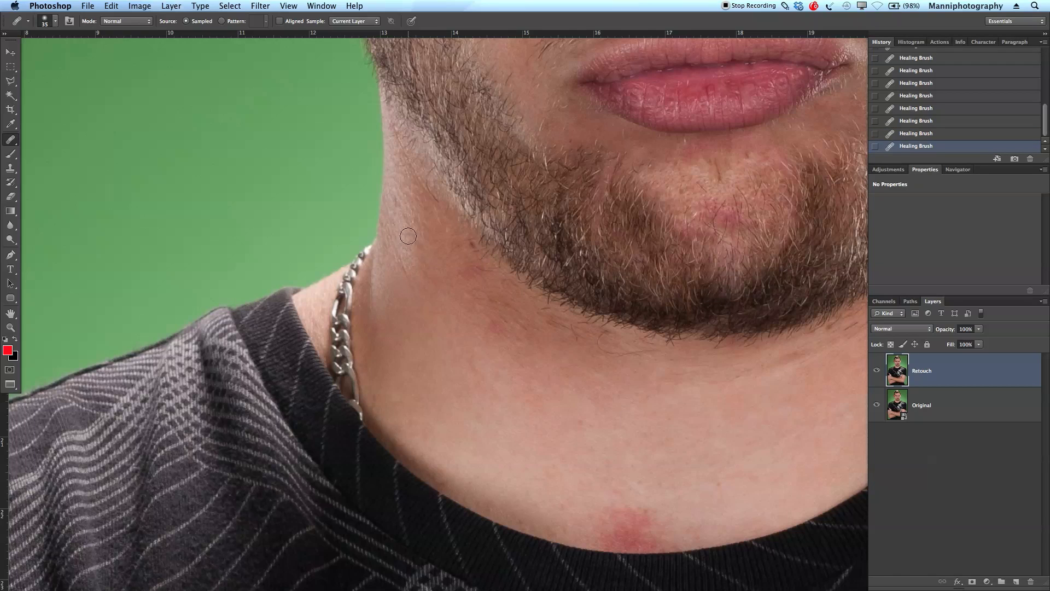
pyautogui.keyDown('alt'); pyautogui.click(400, 182); pyautogui.keyUp('alt')
pyautogui.moveTo(395, 133); pyautogui.dragTo(425, 207)
pyautogui.moveTo(645, 352); pyautogui.dragTo(199, 253)
pyautogui.moveTo(439, 282); pyautogui.dragTo(379, 394)
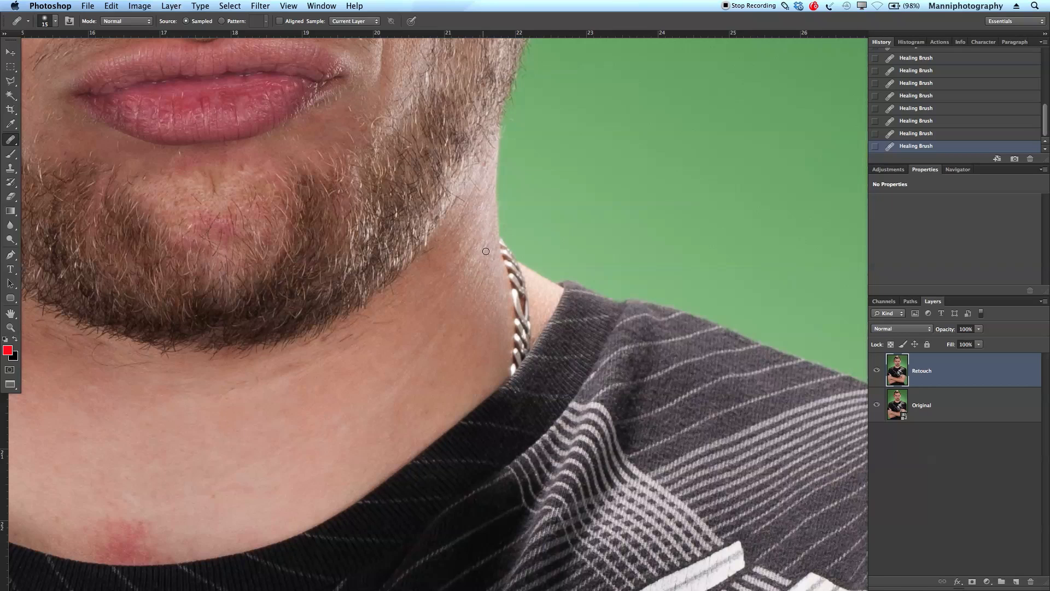
# Heal the upper part of the red patch above the middle of the collar, repeatedly sampling clean skin around it.
pyautogui.moveTo(231, 418); pyautogui.dragTo(359, 298)
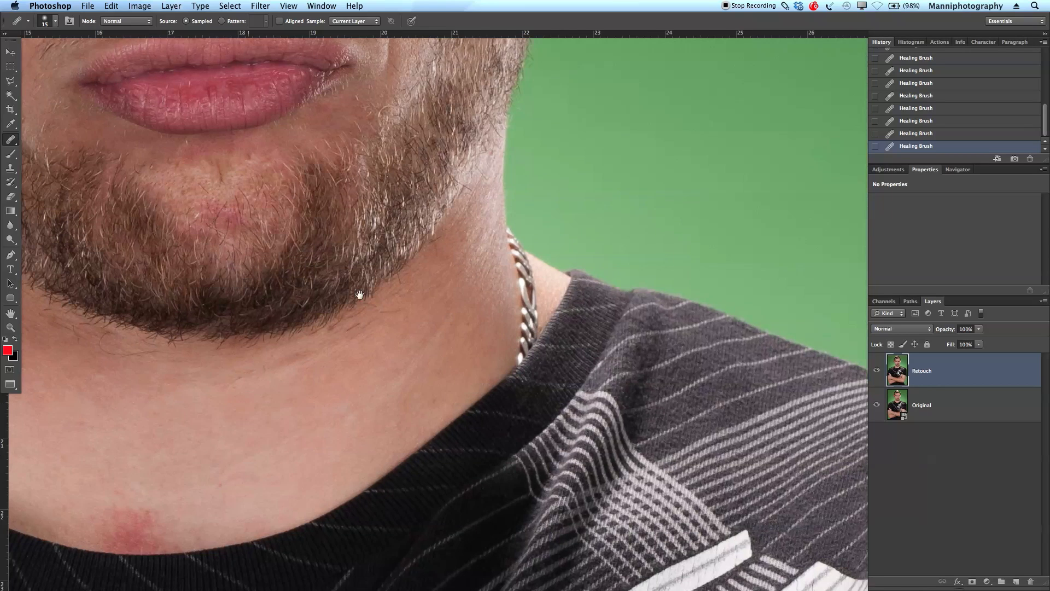
pyautogui.moveTo(265, 425); pyautogui.dragTo(302, 354)
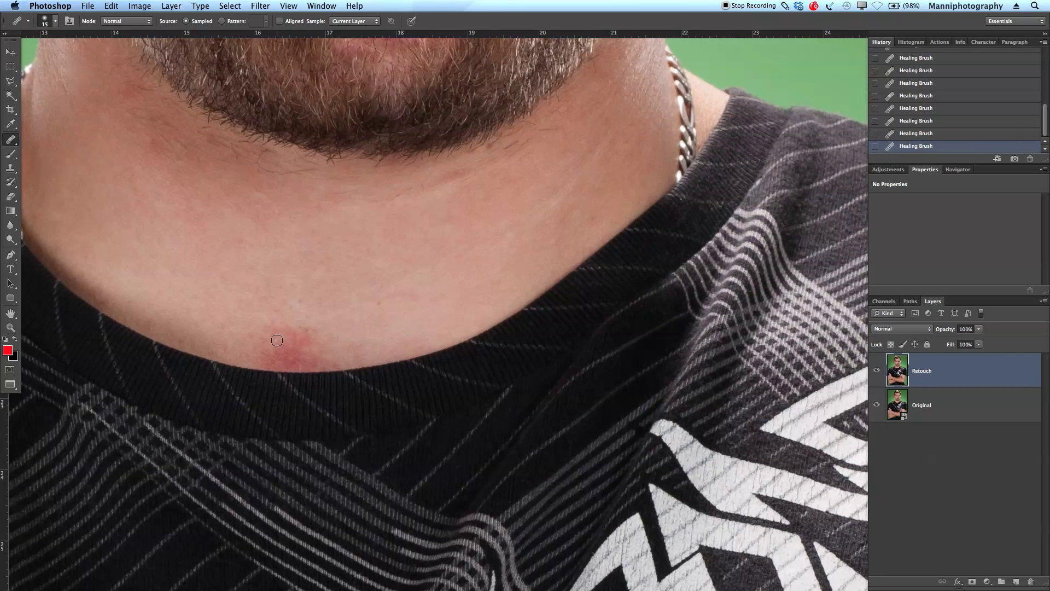
pyautogui.press(']')
pyautogui.keyDown('alt'); pyautogui.click(222, 302); pyautogui.keyUp('alt')
pyautogui.moveTo(285, 329)
pyautogui.mouseDown()
pyautogui.moveTo(313, 334)
pyautogui.moveTo(316, 352)
pyautogui.moveTo(267, 348)
pyautogui.moveTo(318, 337)
pyautogui.mouseUp()
pyautogui.keyDown('alt'); pyautogui.click(232, 293); pyautogui.keyUp('alt')
pyautogui.keyDown('alt'); pyautogui.click(254, 290); pyautogui.keyUp('alt')
pyautogui.keyDown('alt'); pyautogui.click(281, 290); pyautogui.keyUp('alt')
pyautogui.keyDown('alt'); pyautogui.click(241, 297); pyautogui.keyUp('alt')
pyautogui.moveTo(251, 330)
pyautogui.mouseDown()
pyautogui.moveTo(274, 344)
pyautogui.moveTo(308, 334)
pyautogui.moveTo(290, 349)
pyautogui.moveTo(252, 339)
pyautogui.mouseUp()
pyautogui.keyDown('alt'); pyautogui.click(335, 325); pyautogui.keyUp('alt')
pyautogui.moveTo(329, 352)
pyautogui.mouseDown()
pyautogui.moveTo(258, 327)
pyautogui.moveTo(289, 352)
pyautogui.mouseUp()
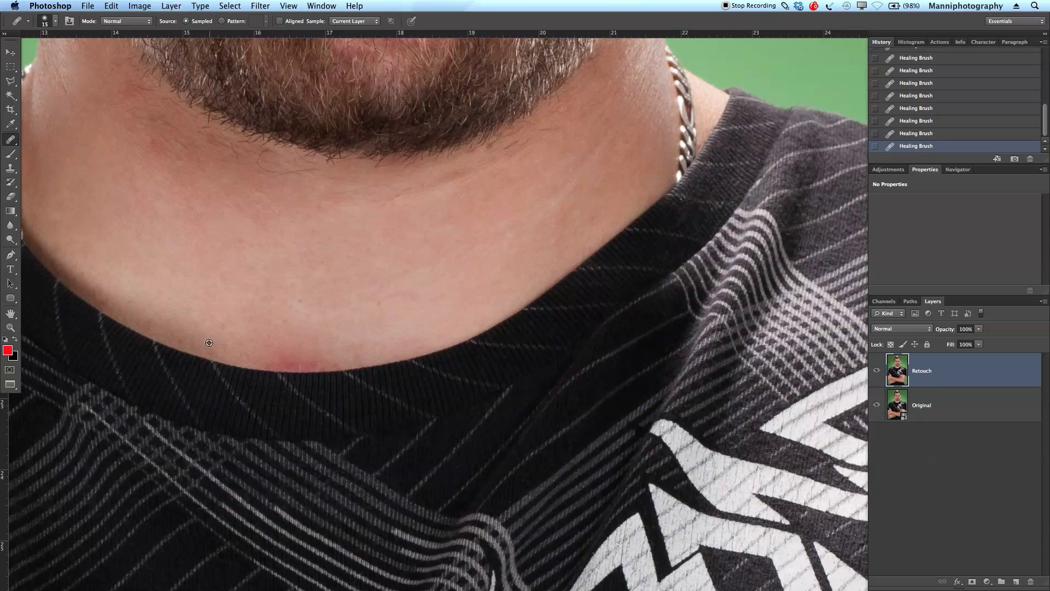
# Try to heal the remaining redness directly along the collar edge.
pyautogui.moveTo(282, 365); pyautogui.dragTo(311, 365)
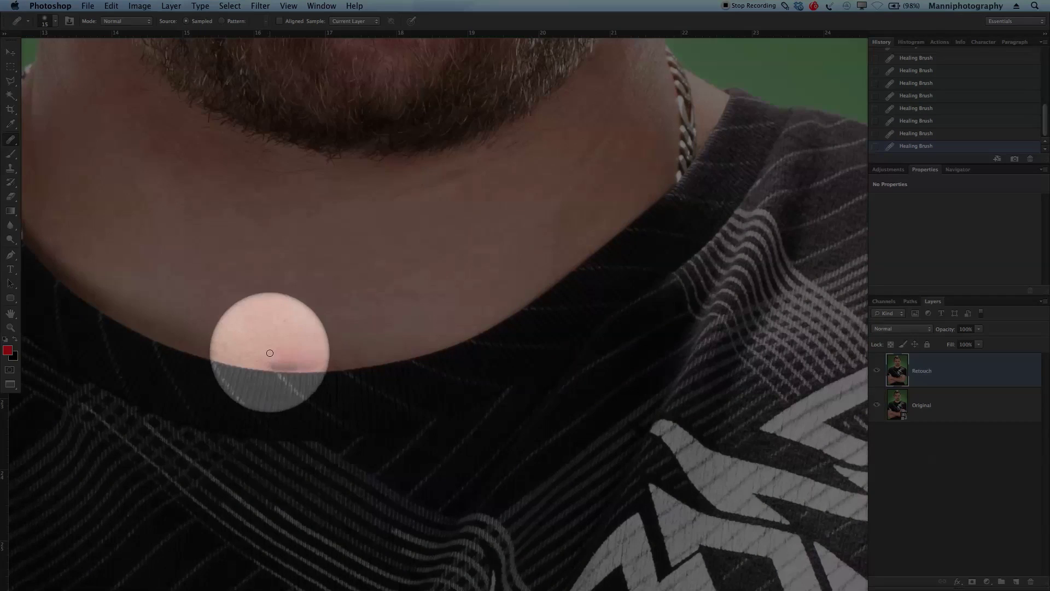
pyautogui.click(285, 367)
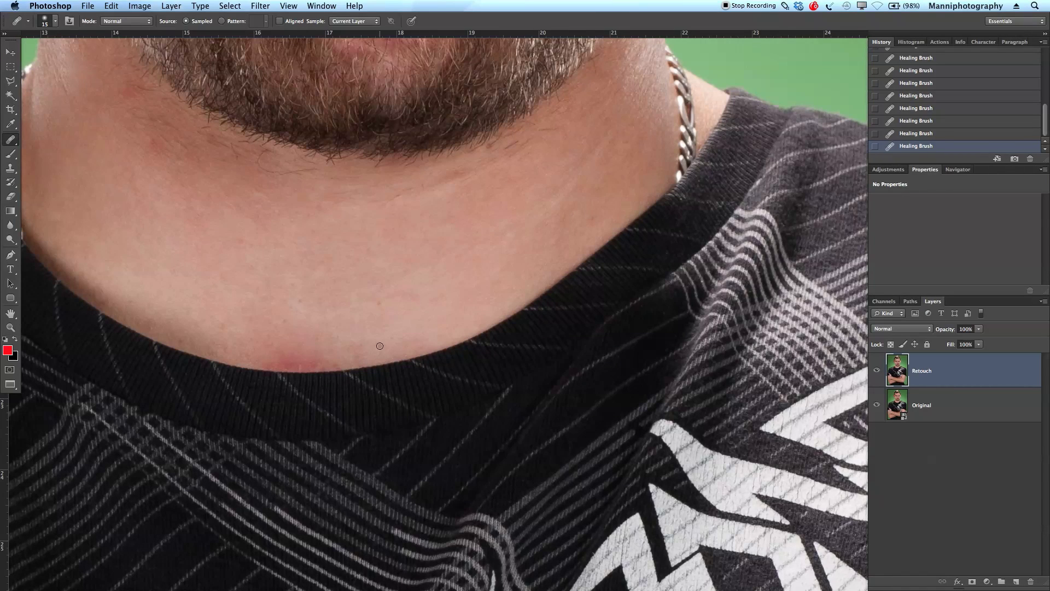
# Draw a Pen tool path along the collar edge beneath the remaining redness, following its curve.
pyautogui.press('z')
pyautogui.click(329, 407)
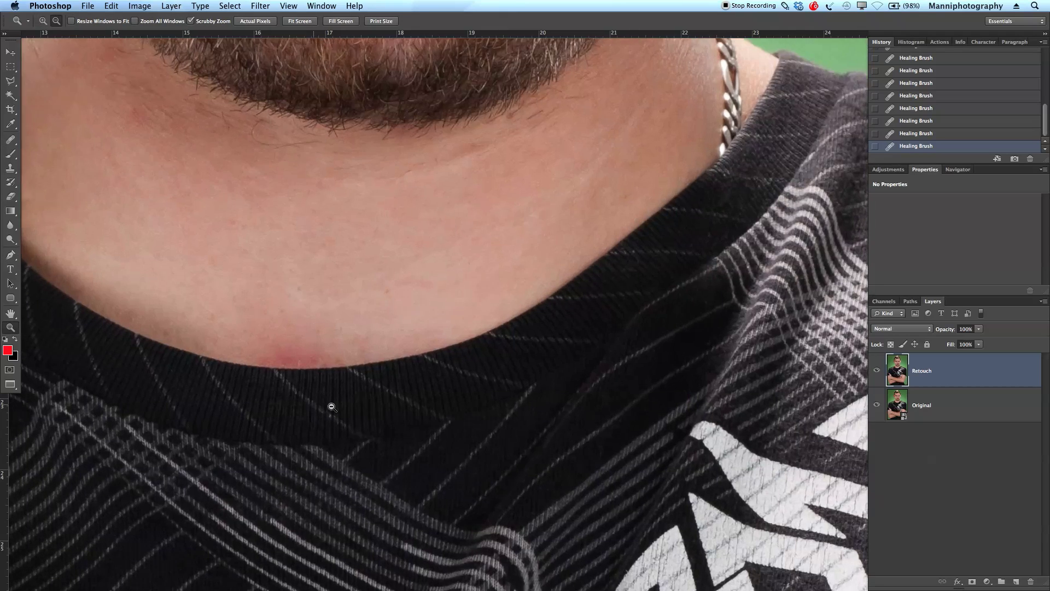
pyautogui.press('p')
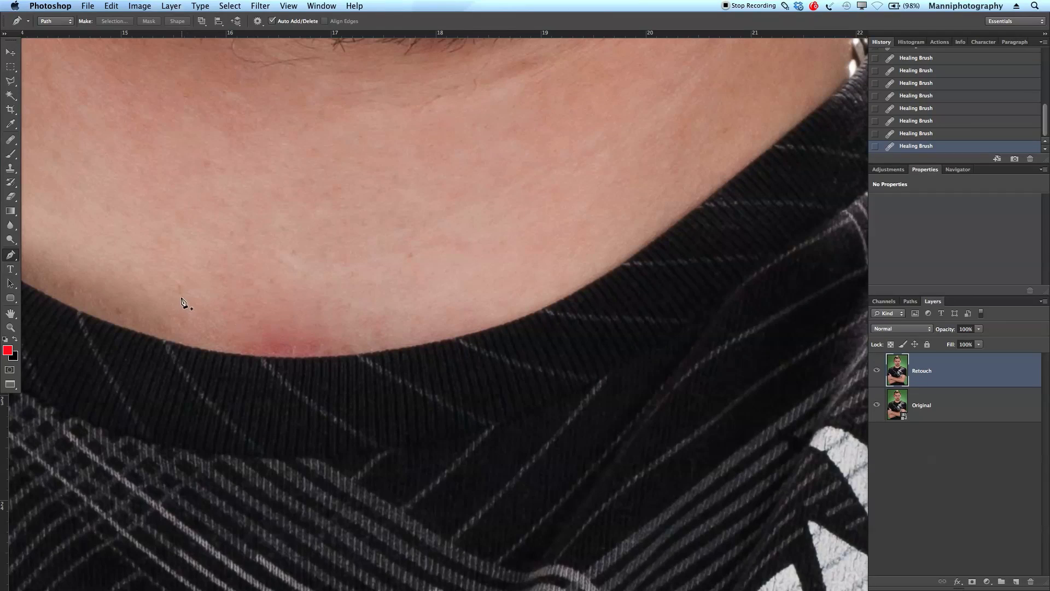
pyautogui.click(103, 322)
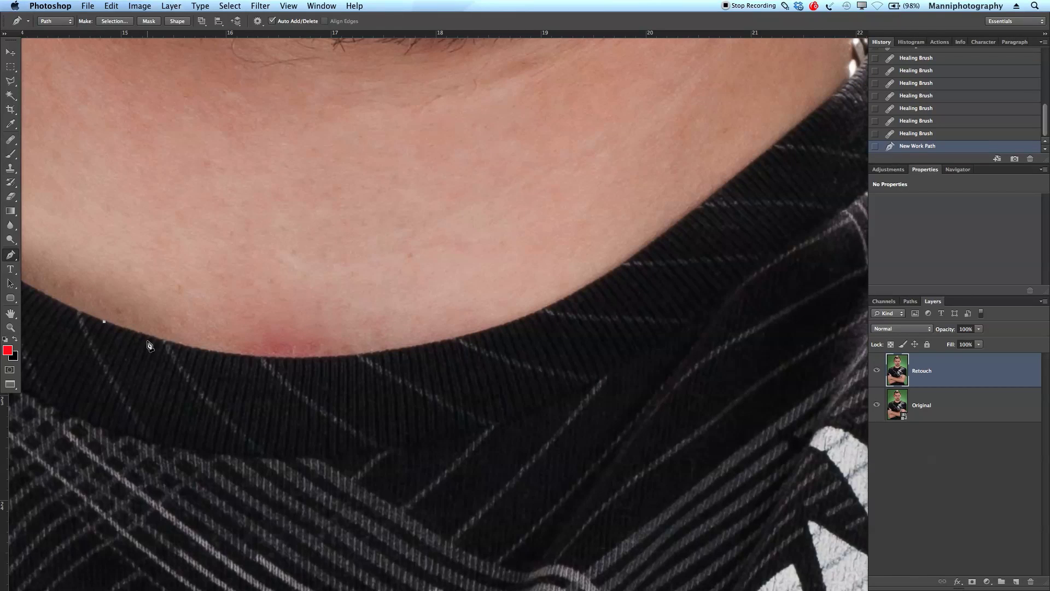
pyautogui.moveTo(188, 346); pyautogui.dragTo(214, 350)
pyautogui.moveTo(308, 356); pyautogui.dragTo(427, 345)
pyautogui.click(458, 338)
pyautogui.moveTo(531, 316); pyautogui.dragTo(546, 308)
# Continue the path loosely around the neck skin above the red patch and close it at its starting point.
pyautogui.click(561, 268)
pyautogui.click(385, 163)
pyautogui.click(272, 130)
pyautogui.click(157, 142)
pyautogui.click(83, 172)
pyautogui.click(84, 230)
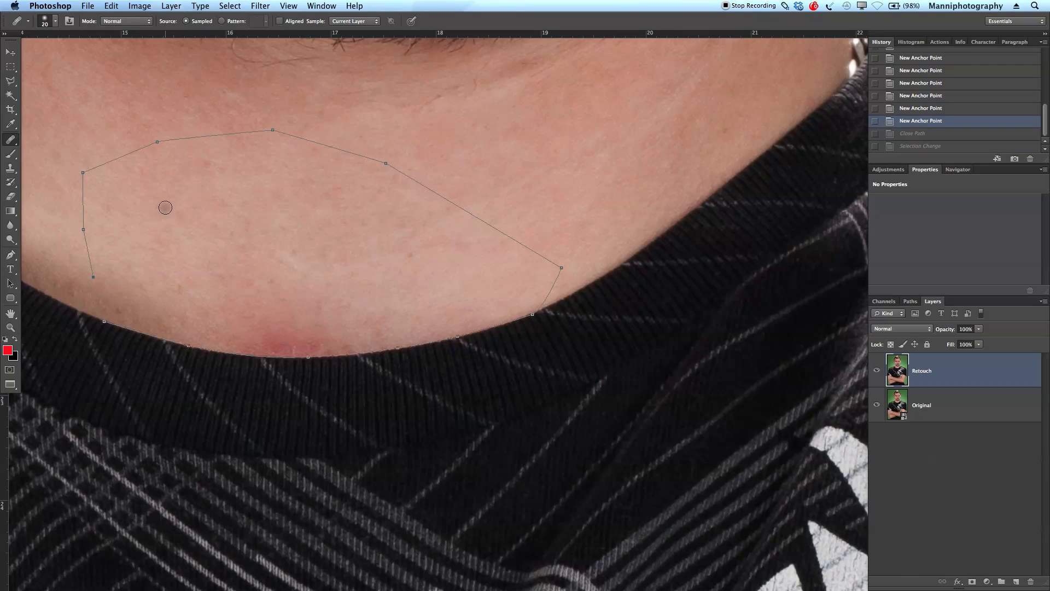
pyautogui.press('p')
pyautogui.click(105, 322)
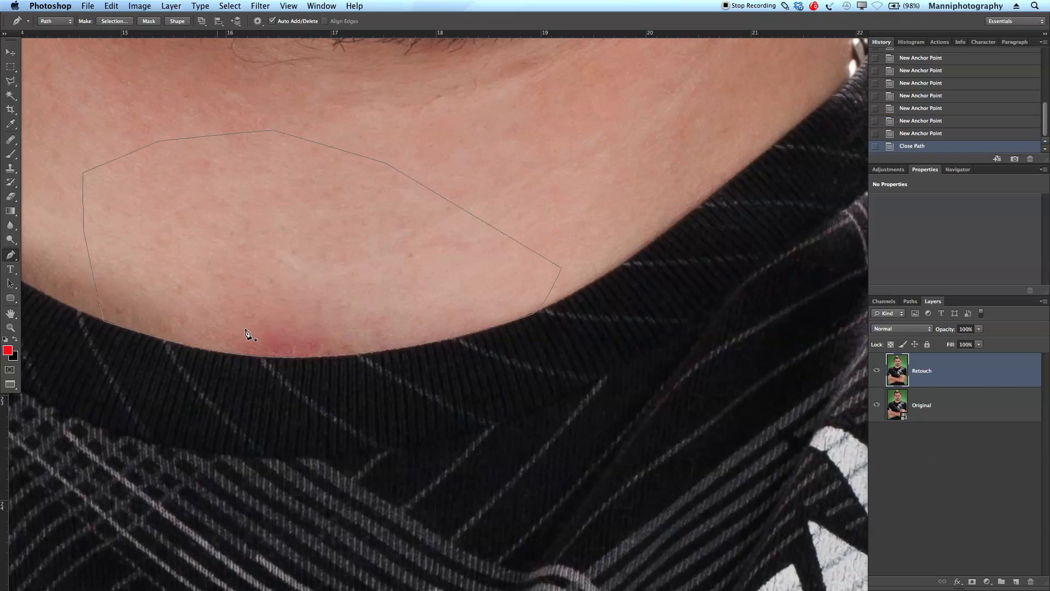
# Convert the closed path into a new anti-aliased selection with a 0-pixel feather radius.
pyautogui.rightClick(384, 267)
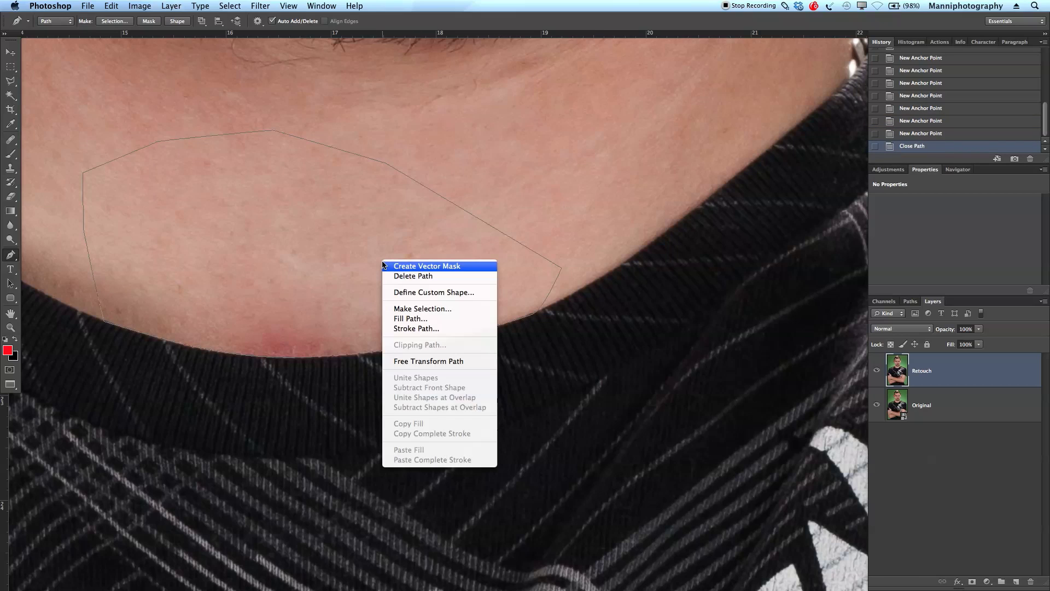
pyautogui.click(416, 309)
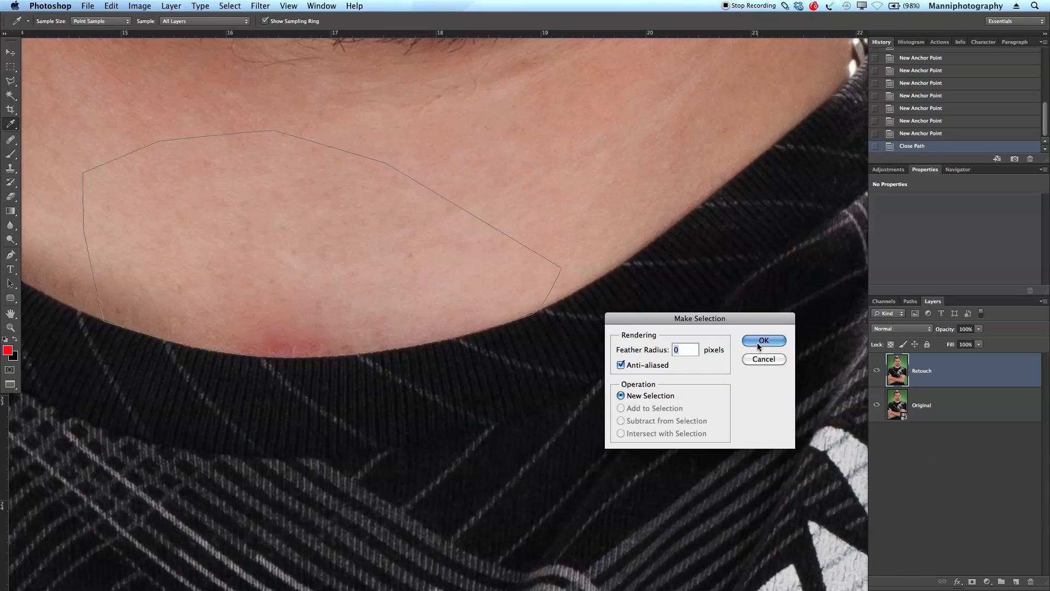
pyautogui.click(758, 341)
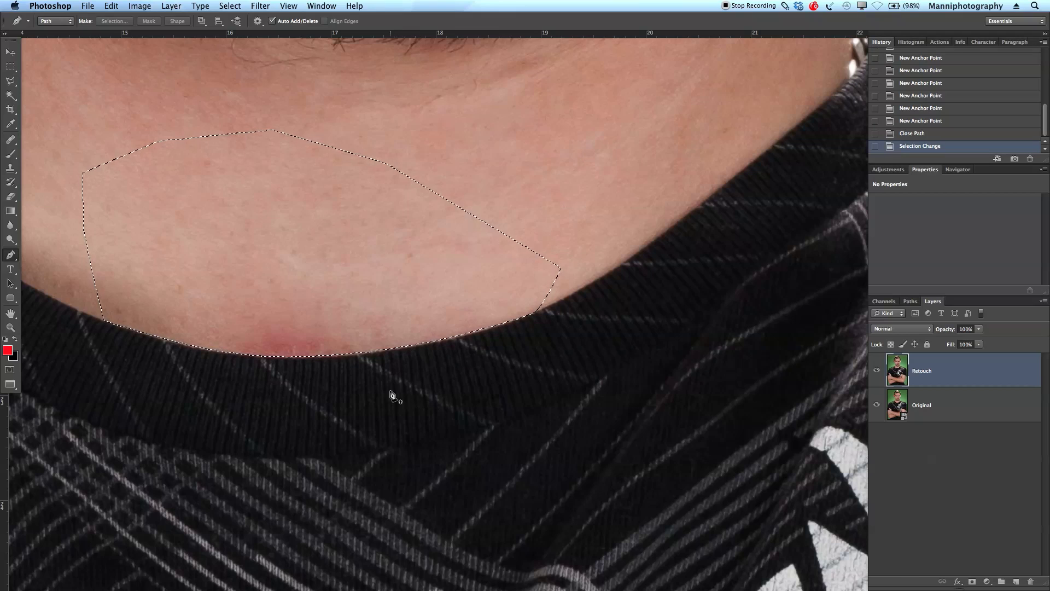
# Heal the remaining redness and marks inside the selection with the Healing Brush at size 50, and deselect.
pyautogui.press('j')
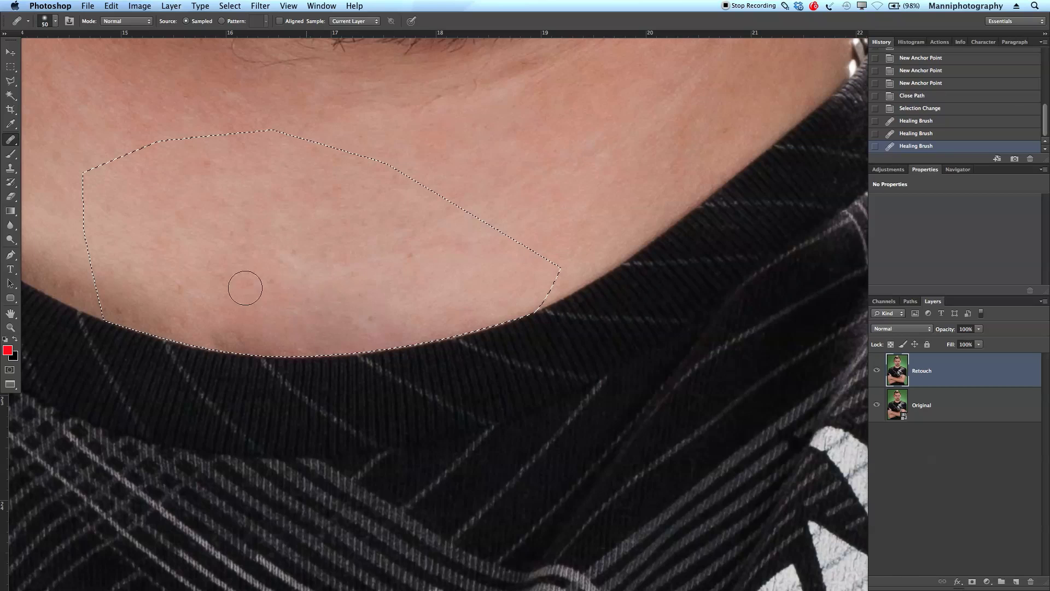
pyautogui.click(375, 314)
pyautogui.keyDown('alt'); pyautogui.click(364, 295); pyautogui.keyUp('alt')
pyautogui.moveTo(359, 300)
pyautogui.mouseDown()
pyautogui.moveTo(350, 318)
pyautogui.moveTo(362, 310)
pyautogui.mouseUp()
pyautogui.keyDown('alt'); pyautogui.click(382, 272); pyautogui.keyUp('alt')
pyautogui.moveTo(408, 254); pyautogui.dragTo(439, 267)
pyautogui.press('super+d')
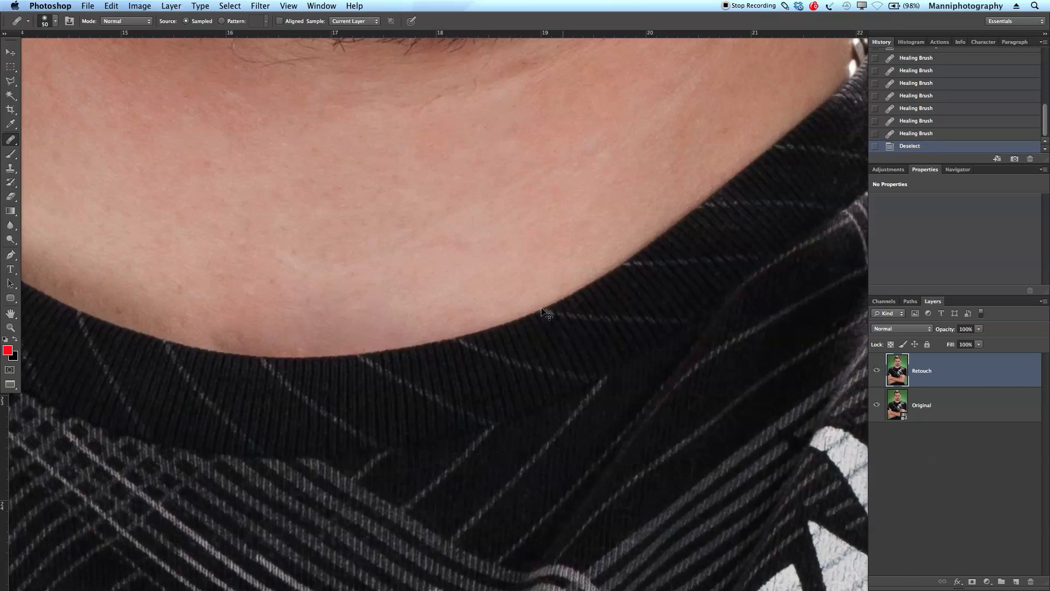
# Compare the whole portrait with and without the Retouch layer, leaving the layer shown.
pyautogui.press('z')
pyautogui.moveTo(427, 308); pyautogui.dragTo(359, 326)
pyautogui.scroll(5, 498, 225)
pyautogui.hscroll(1, 498, 224)
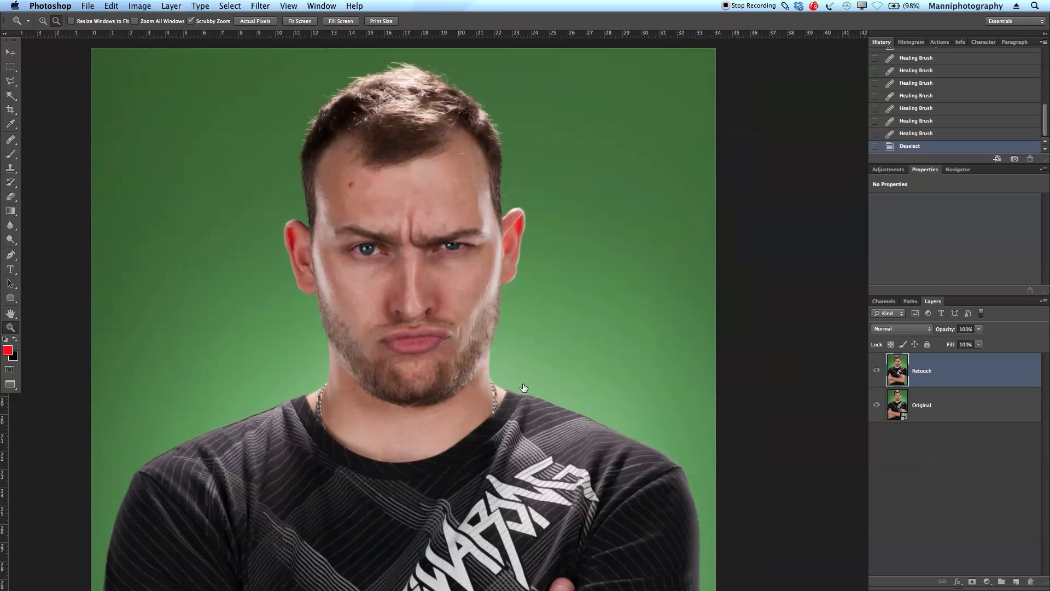
pyautogui.click(877, 371)
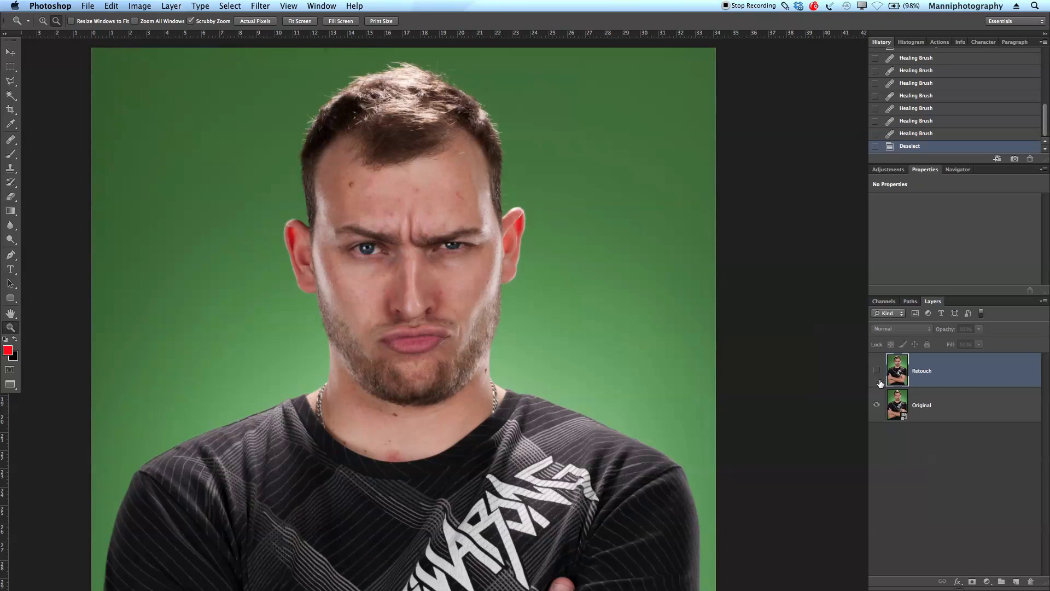
pyautogui.click(877, 371)
pyautogui.click(878, 372)
pyautogui.click(878, 372)
pyautogui.scroll(-10, 595, 407)
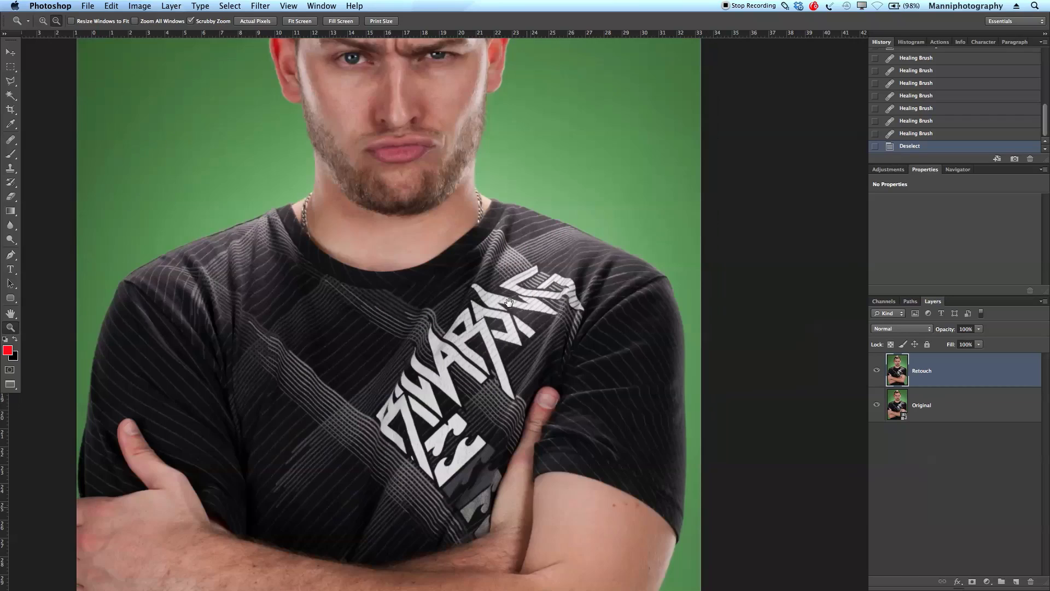
# Heal the three red spots on the upper arm just below the sleeve with the Healing Brush at size 50.
pyautogui.scroll(5, 541, 417)
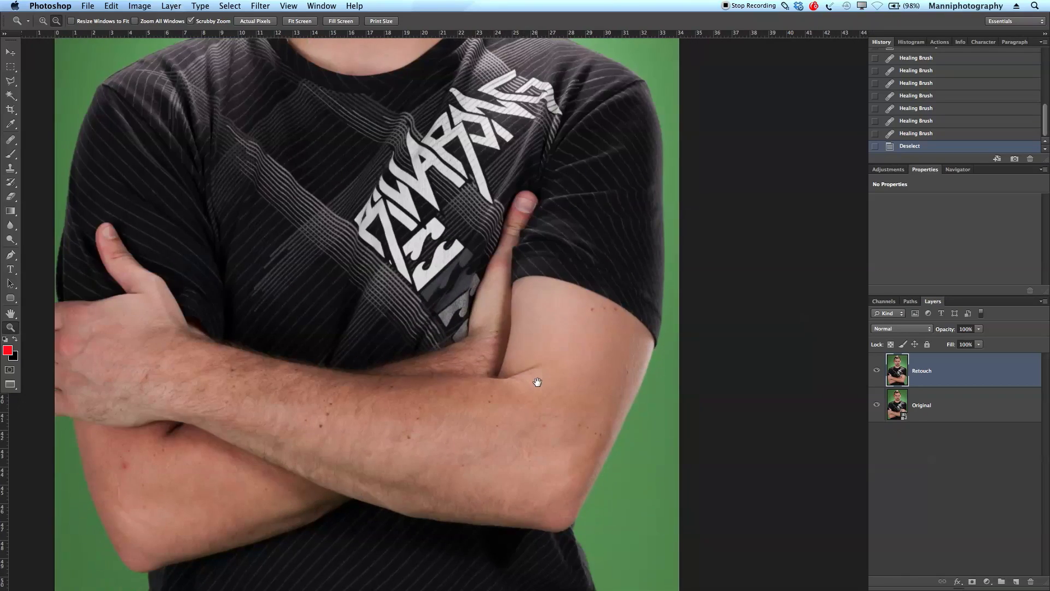
pyautogui.press('j')
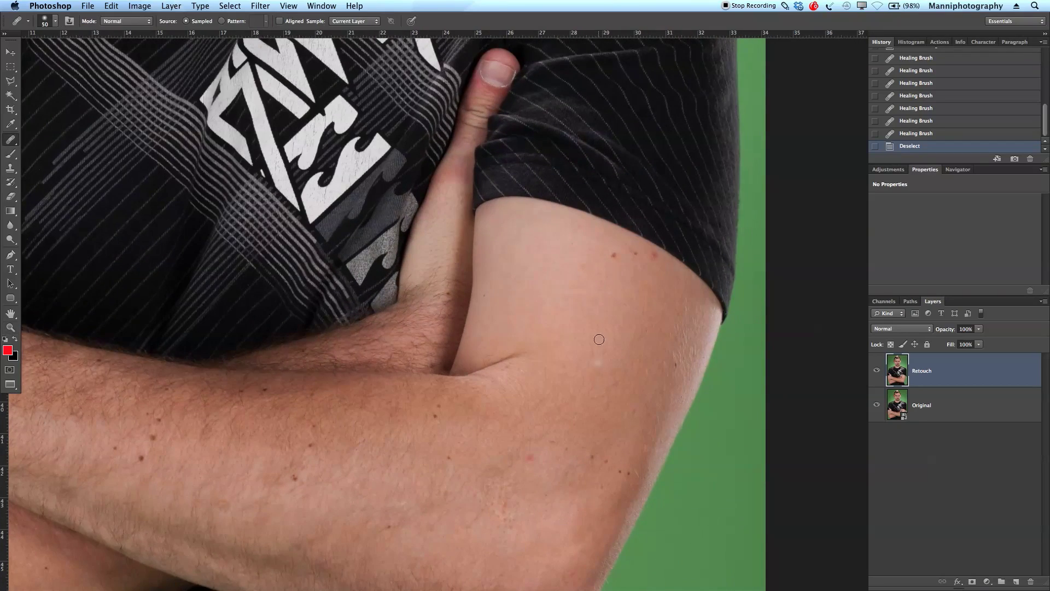
pyautogui.press('z')
pyautogui.scroll(8, 600, 326)
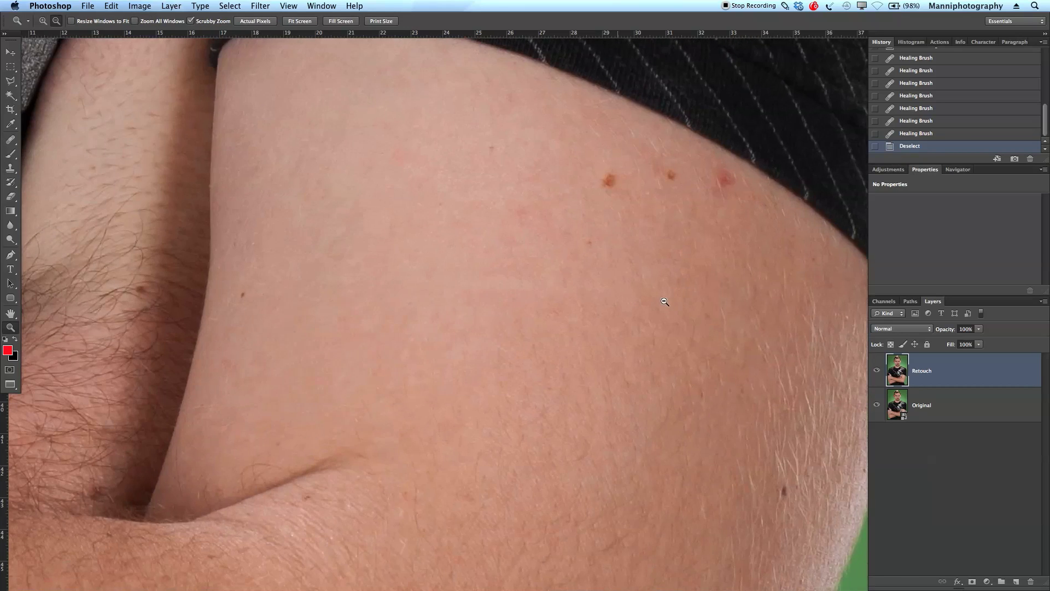
pyautogui.press('j')
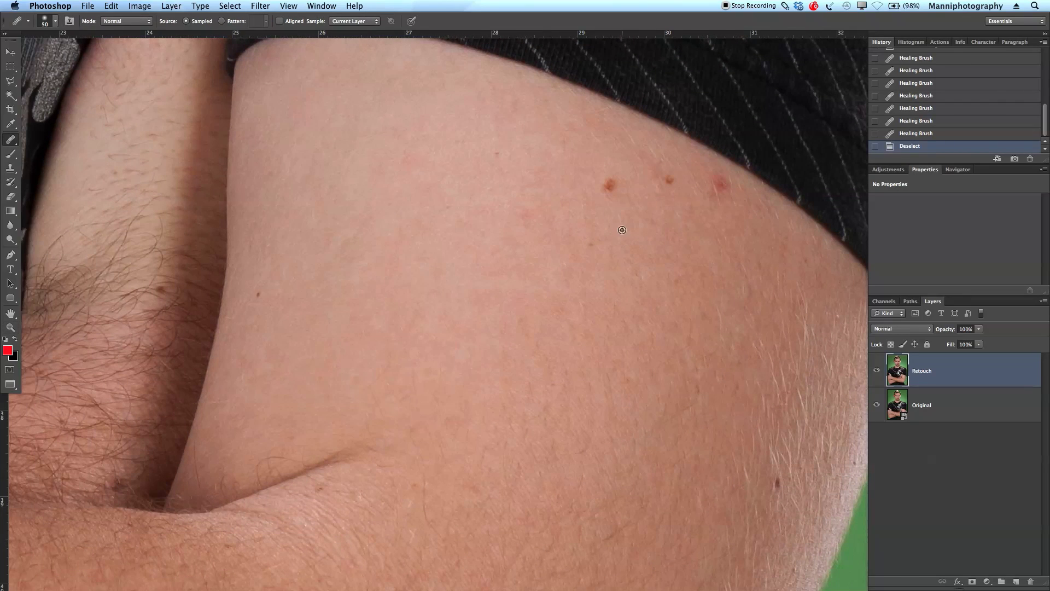
pyautogui.click(609, 186)
pyautogui.keyDown('alt'); pyautogui.click(688, 237); pyautogui.keyUp('alt')
pyautogui.click(668, 180)
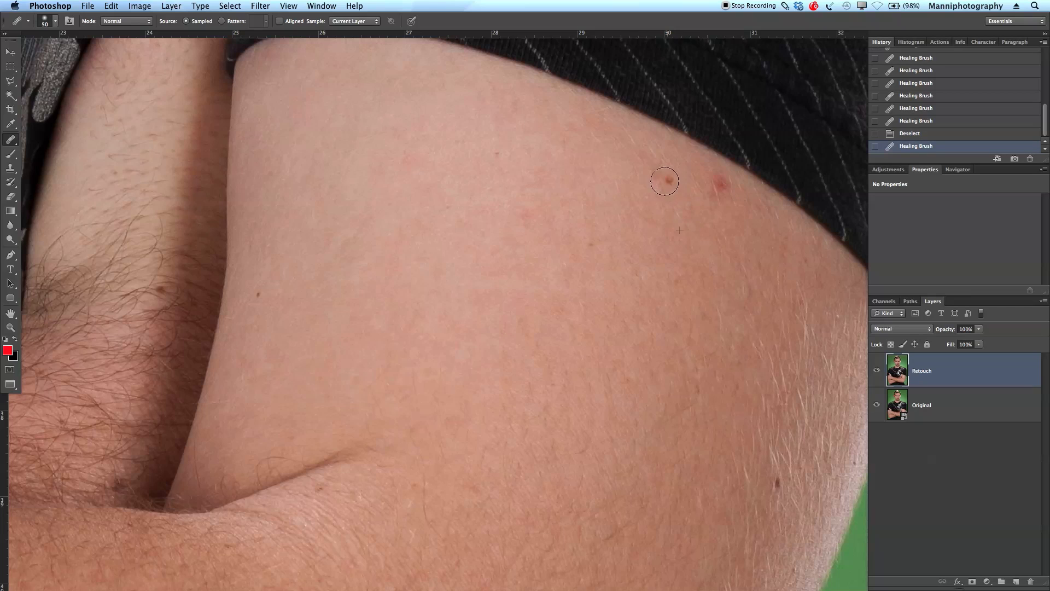
pyautogui.click(719, 185)
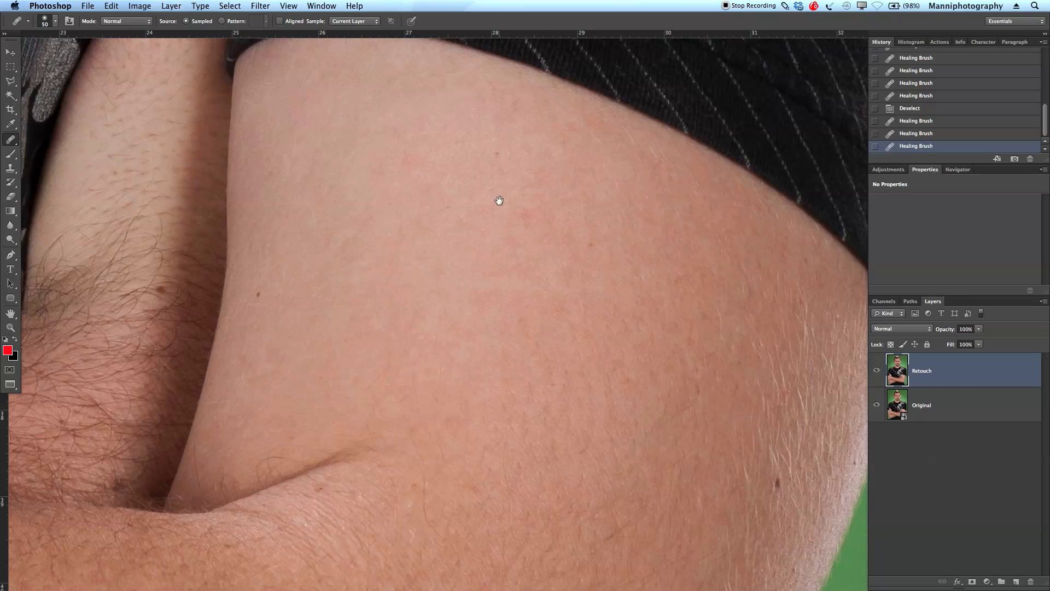
# Heal the pink spot on the arm below the elbow crease.
pyautogui.scroll(-5, 499, 199)
pyautogui.hscroll(-2, 500, 199)
pyautogui.scroll(-2, 500, 198)
pyautogui.hscroll(-1, 499, 198)
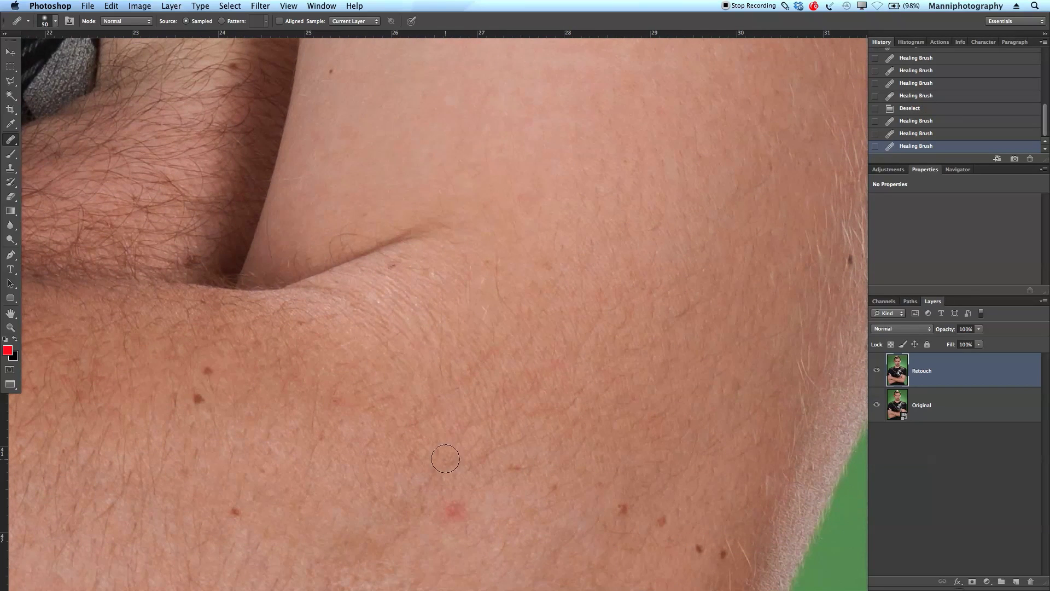
pyautogui.click(453, 505)
# Heal the cluster of small brown moles near the outer elbow, resampling clean skin close to them.
pyautogui.scroll(-9, 518, 215)
pyautogui.hscroll(1, 517, 215)
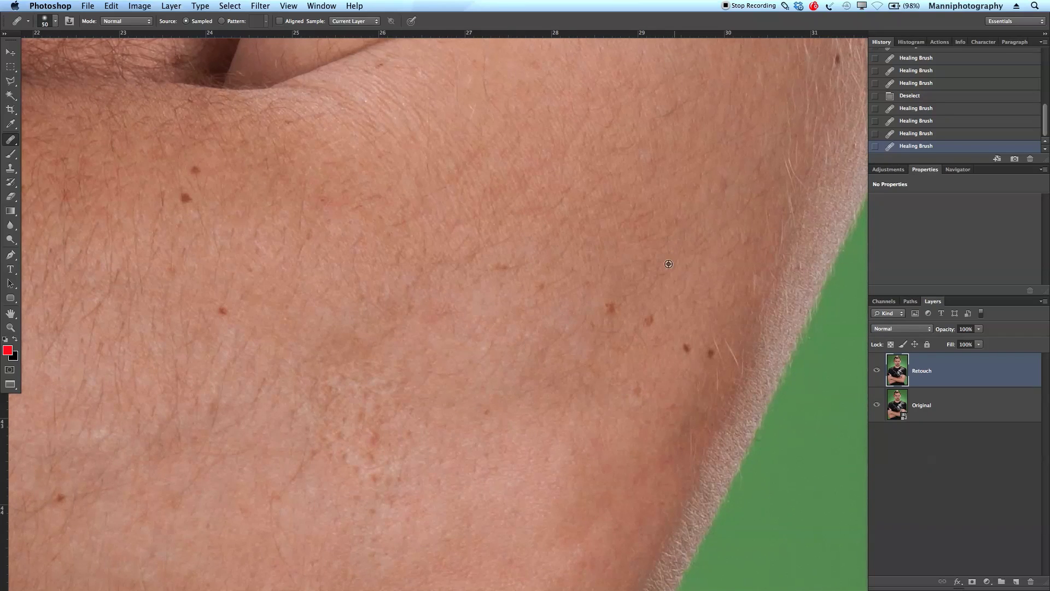
pyautogui.click(648, 320)
pyautogui.click(685, 347)
pyautogui.click(710, 353)
pyautogui.keyDown('alt'); pyautogui.click(635, 210); pyautogui.keyUp('alt')
pyautogui.click(541, 286)
pyautogui.keyDown('alt'); pyautogui.click(533, 241); pyautogui.keyUp('alt')
pyautogui.click(501, 267)
# Heal the mole on the outer edge of the upper arm and the brown moles on the forearm below the elbow crease.
pyautogui.moveTo(591, 214); pyautogui.dragTo(476, 317)
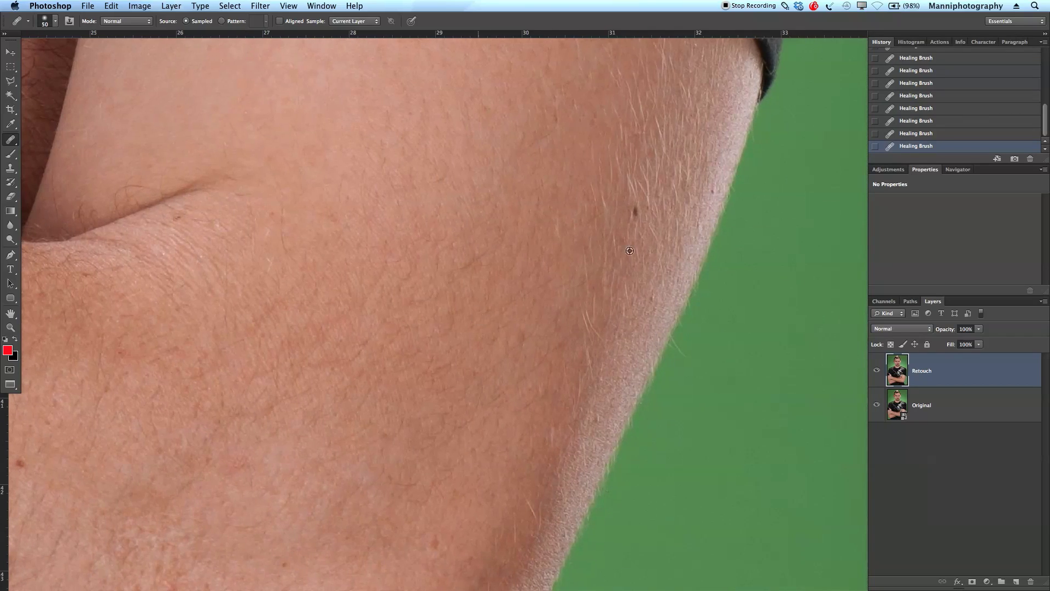
pyautogui.moveTo(331, 409)
pyautogui.mouseDown()
pyautogui.moveTo(490, 388)
pyautogui.moveTo(586, 326)
pyautogui.mouseUp()
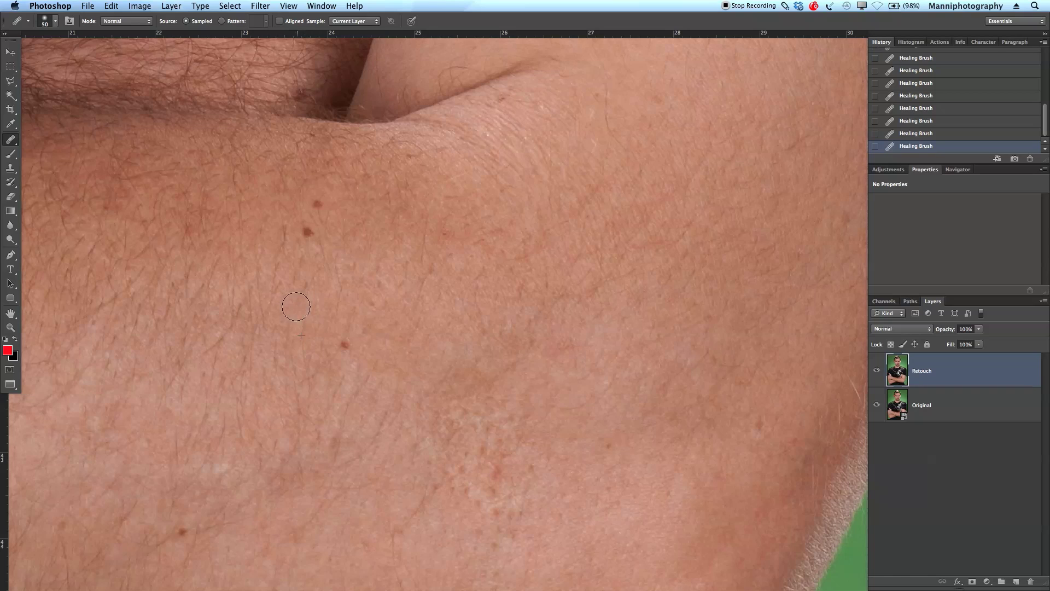
pyautogui.click(344, 344)
pyautogui.keyDown('alt'); pyautogui.click(335, 262); pyautogui.keyUp('alt')
pyautogui.moveTo(305, 235); pyautogui.dragTo(504, 62)
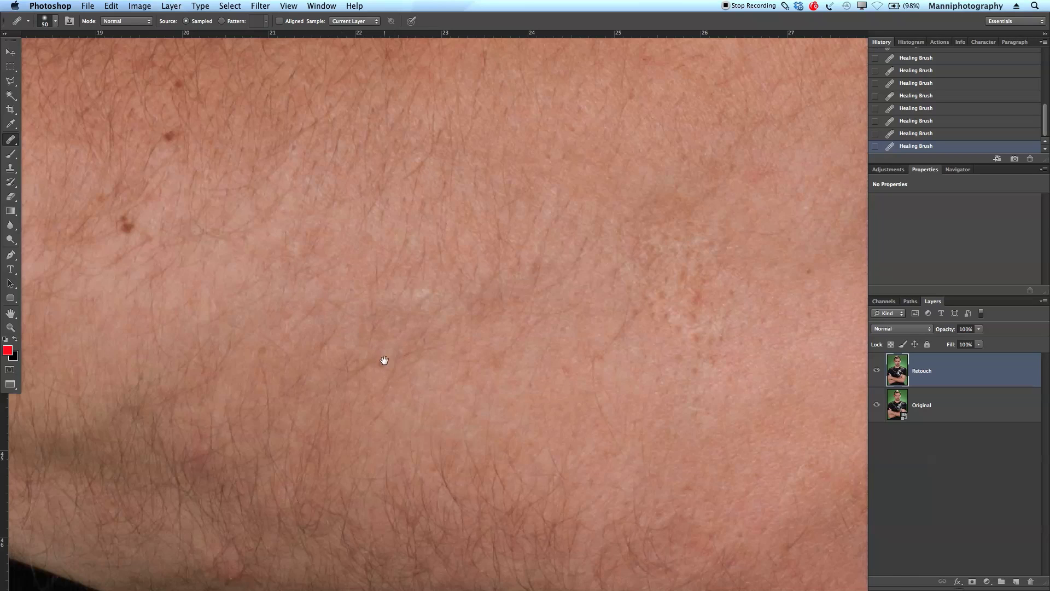
# Heal the three dark moles in the middle of the upper forearm using nearby hairy skin as the source.
pyautogui.moveTo(359, 357); pyautogui.dragTo(521, 415)
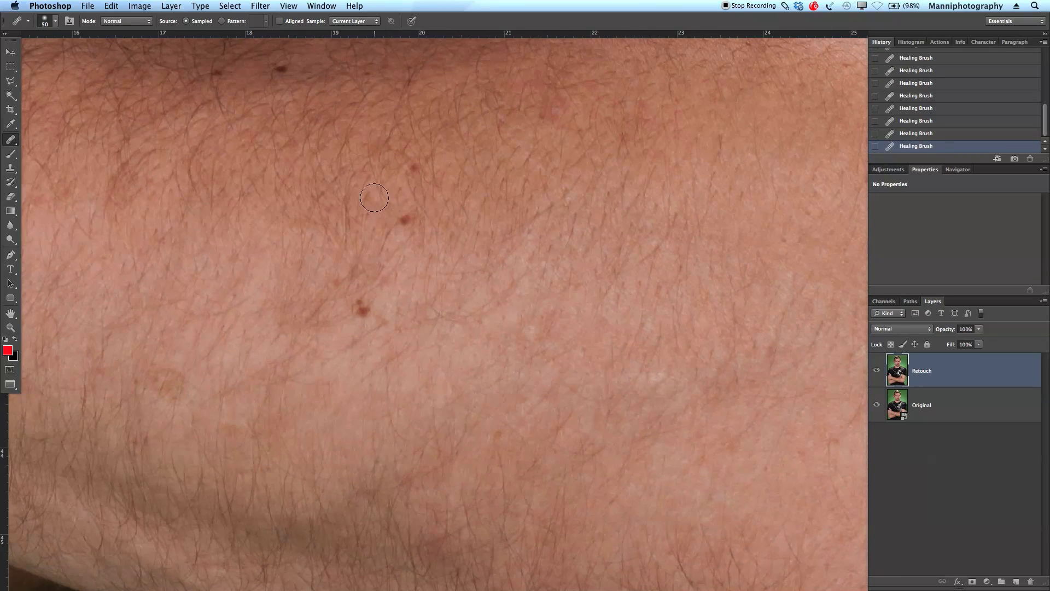
pyautogui.click(405, 221)
pyautogui.keyDown('alt'); pyautogui.click(394, 179); pyautogui.keyUp('alt')
pyautogui.click(415, 171)
pyautogui.click(361, 309)
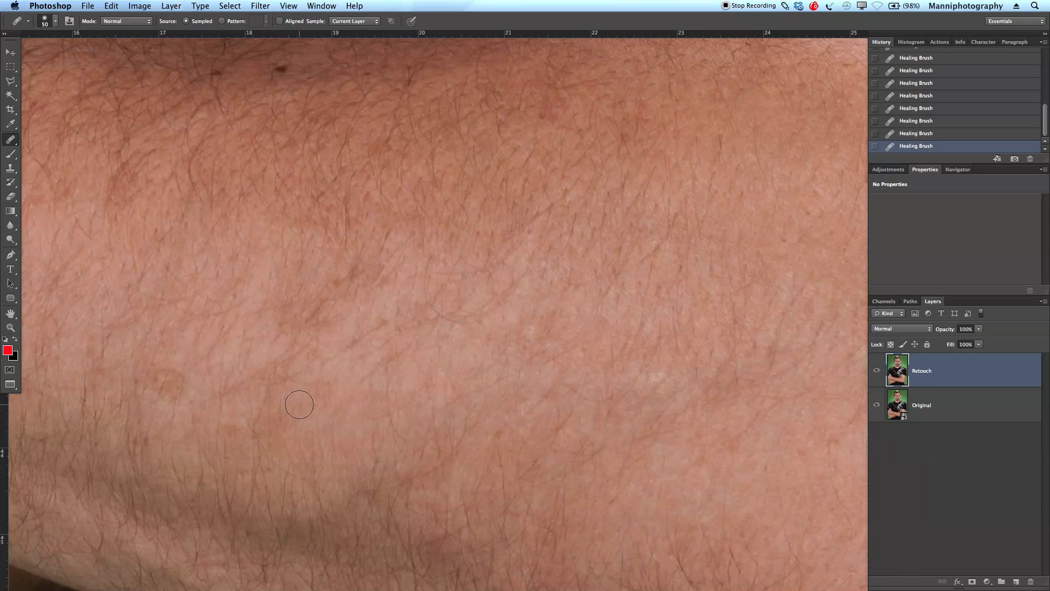
# Heal the scattered small spots farther along the forearm and the mole near its upper edge.
pyautogui.moveTo(253, 192)
pyautogui.mouseDown()
pyautogui.moveTo(402, 352)
pyautogui.moveTo(490, 319)
pyautogui.mouseUp()
pyautogui.keyDown('alt'); pyautogui.click(111, 335); pyautogui.keyUp('alt')
pyautogui.click(96, 371)
pyautogui.click(167, 398)
pyautogui.click(198, 342)
pyautogui.click(183, 278)
pyautogui.click(215, 293)
pyautogui.click(235, 209)
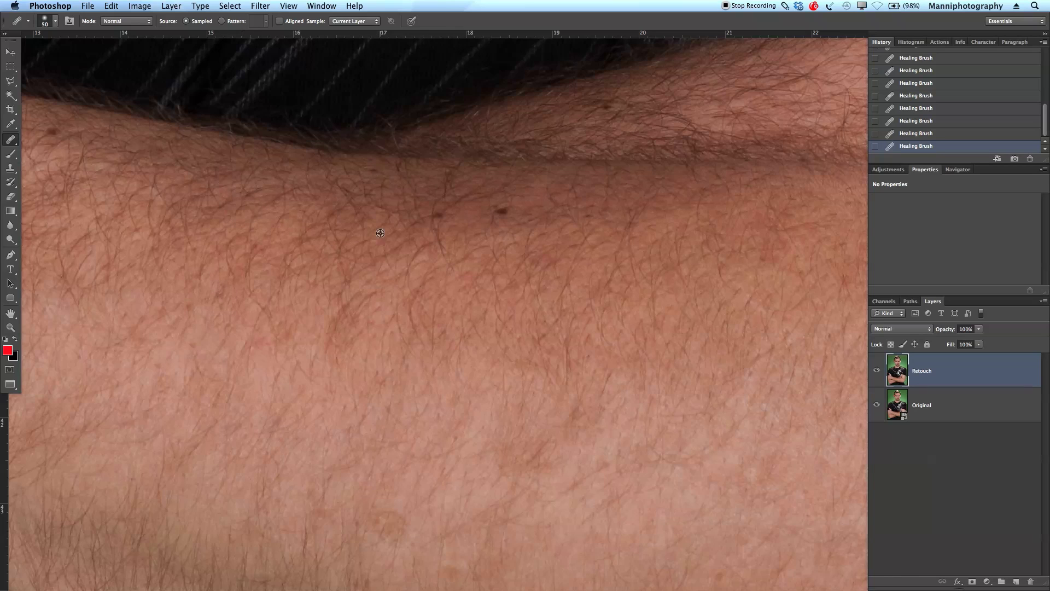
pyautogui.click(437, 214)
# Heal the row of brown spots on the forearm toward the wrist and the blemishes on the hand.
pyautogui.moveTo(257, 266); pyautogui.dragTo(730, 353)
pyautogui.click(224, 220)
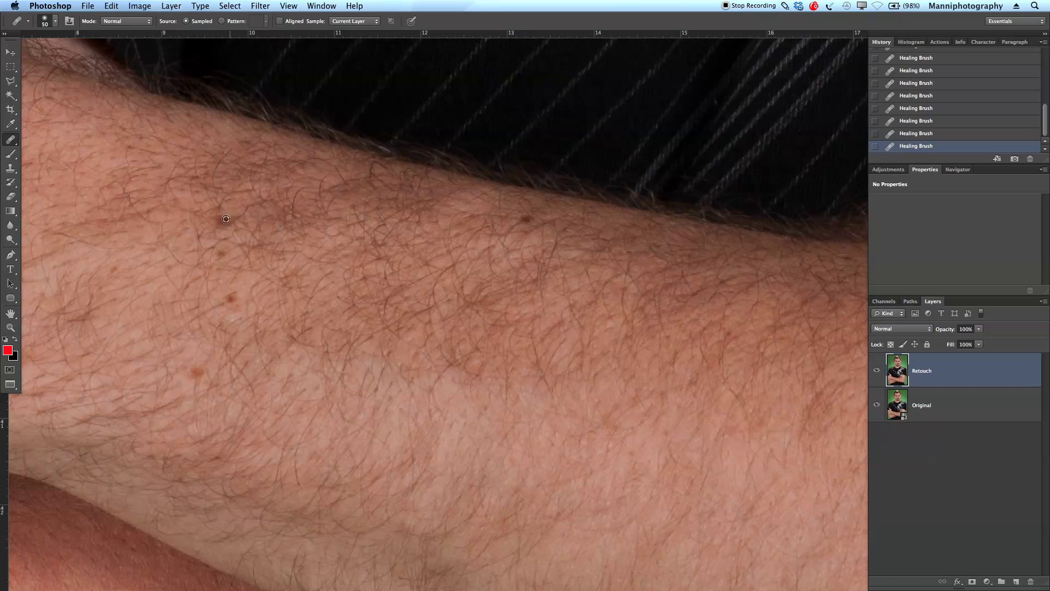
pyautogui.click(222, 253)
pyautogui.click(232, 296)
pyautogui.moveTo(194, 373)
pyautogui.mouseDown()
pyautogui.moveTo(249, 396)
pyautogui.moveTo(536, 436)
pyautogui.moveTo(863, 504)
pyautogui.mouseUp()
pyautogui.click(539, 359)
pyautogui.click(537, 374)
pyautogui.moveTo(548, 362)
pyautogui.mouseDown()
pyautogui.moveTo(485, 358)
pyautogui.moveTo(505, 361)
pyautogui.mouseUp()
# Heal the thin scar, the small dark spots and the red blemish above the elbow of the lower arm.
pyautogui.moveTo(580, 500)
pyautogui.mouseDown()
pyautogui.moveTo(544, 239)
pyautogui.moveTo(562, 244)
pyautogui.mouseUp()
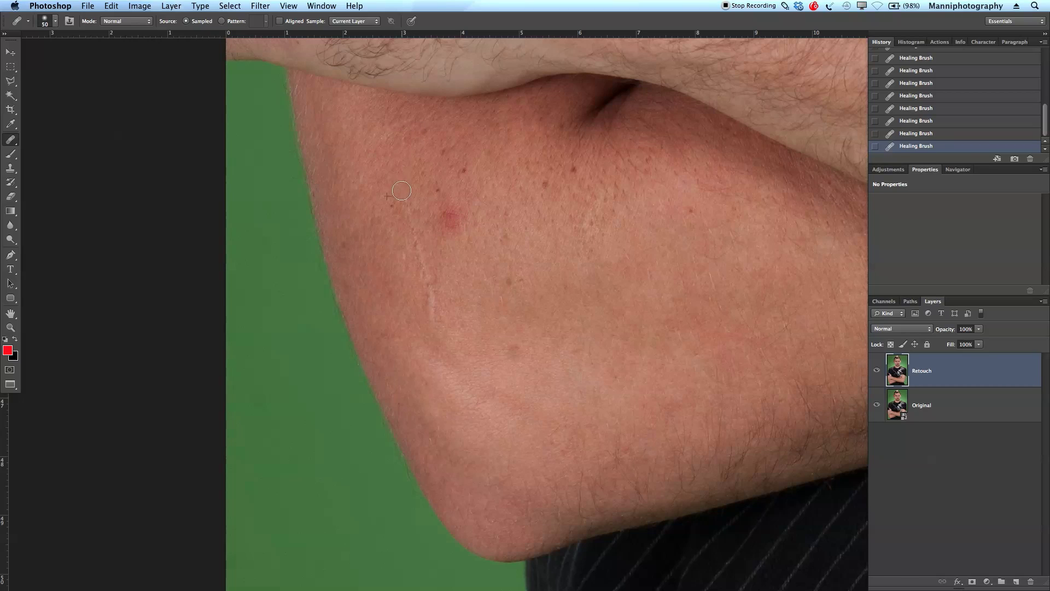
pyautogui.keyDown('alt'); pyautogui.click(370, 182); pyautogui.keyUp('alt')
pyautogui.moveTo(403, 197)
pyautogui.mouseDown()
pyautogui.moveTo(441, 191)
pyautogui.moveTo(443, 151)
pyautogui.mouseUp()
pyautogui.click(426, 132)
pyautogui.keyDown('alt'); pyautogui.click(455, 134); pyautogui.keyUp('alt')
pyautogui.click(463, 170)
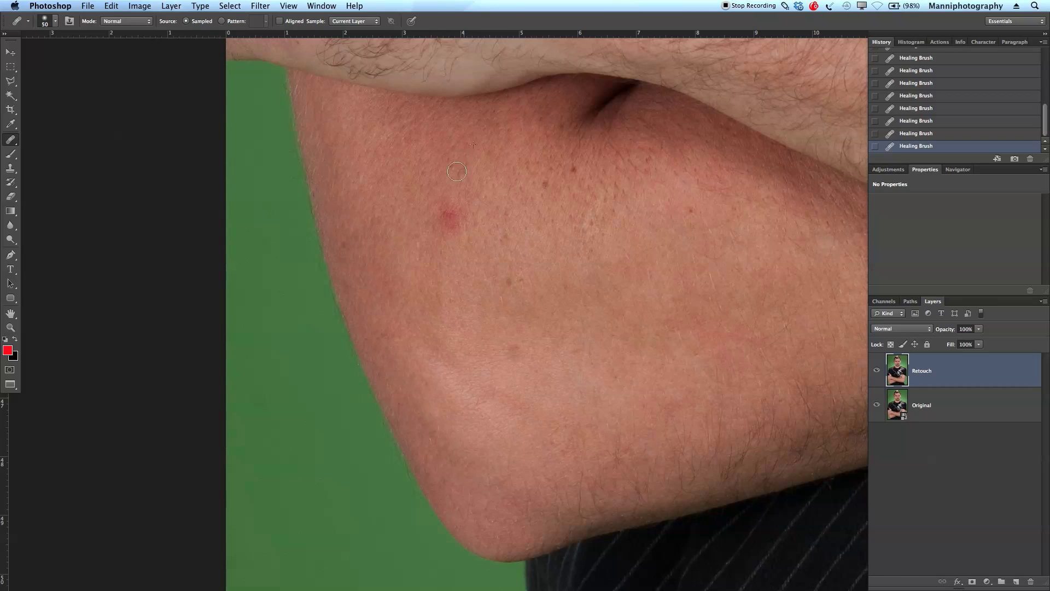
pyautogui.click(448, 220)
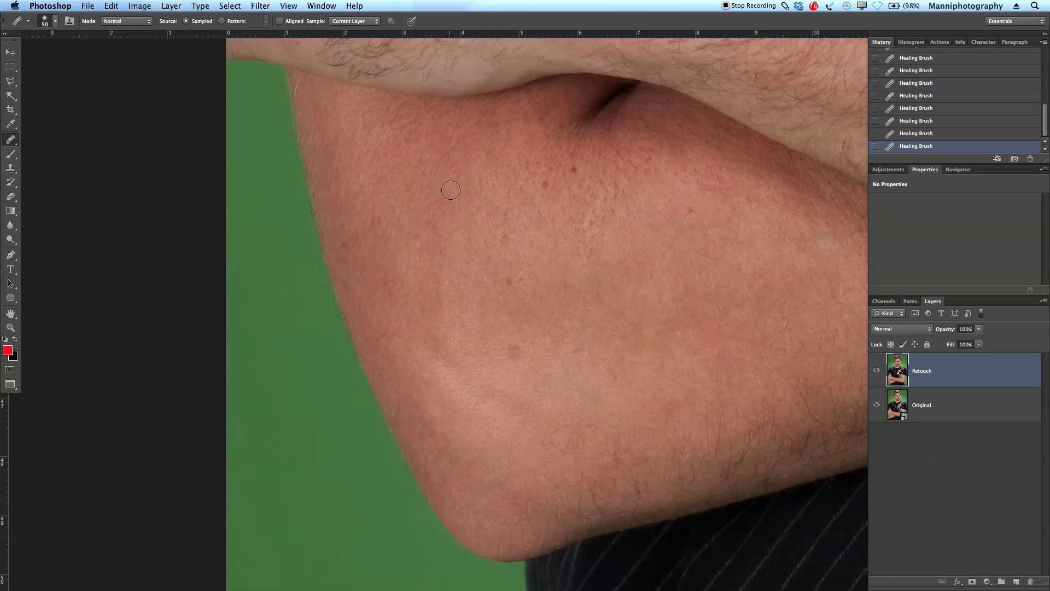
# Heal the remaining small brown spots in the middle of the lower arm, sampling clean skin beside them.
pyautogui.keyDown('alt'); pyautogui.click(515, 237); pyautogui.keyUp('alt')
pyautogui.click(507, 238)
pyautogui.keyDown('alt'); pyautogui.click(539, 259); pyautogui.keyUp('alt')
pyautogui.click(507, 280)
pyautogui.click(543, 180)
# Heal the patch of marks below the arm fold and the dark mole on the lower forearm.
pyautogui.moveTo(766, 319)
pyautogui.mouseDown()
pyautogui.moveTo(359, 290)
pyautogui.moveTo(401, 305)
pyautogui.mouseUp()
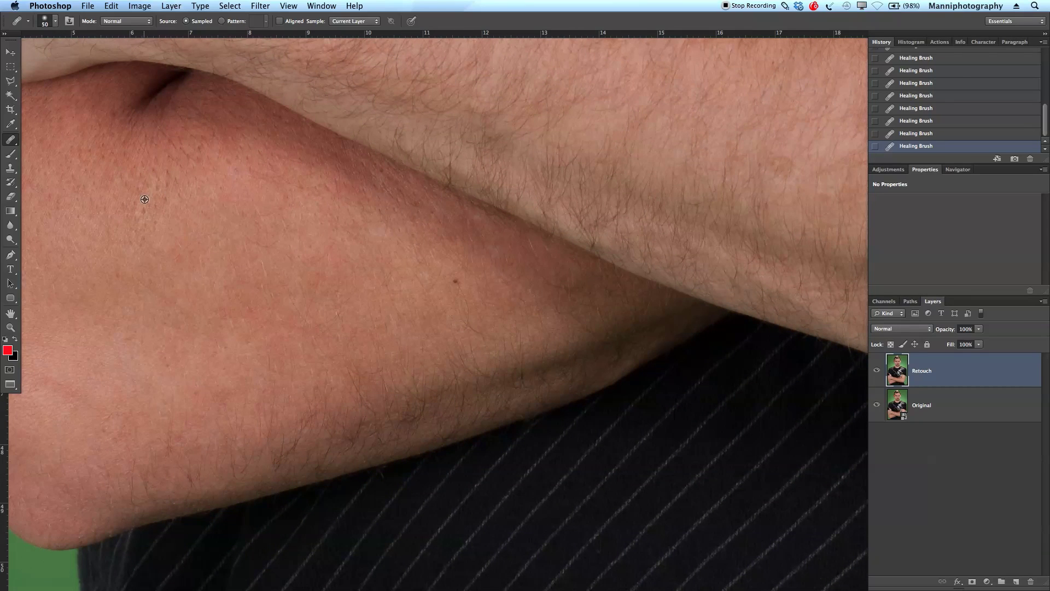
pyautogui.keyDown('alt'); pyautogui.click(133, 170); pyautogui.keyUp('alt')
pyautogui.moveTo(156, 186); pyautogui.dragTo(141, 209)
pyautogui.hscroll(-2, 365, 273)
pyautogui.scroll(-1, 366, 273)
pyautogui.click(487, 273)
pyautogui.moveTo(356, 295)
pyautogui.mouseDown()
pyautogui.moveTo(680, 251)
pyautogui.moveTo(391, 463)
pyautogui.mouseUp()
pyautogui.moveTo(556, 197); pyautogui.dragTo(468, 284)
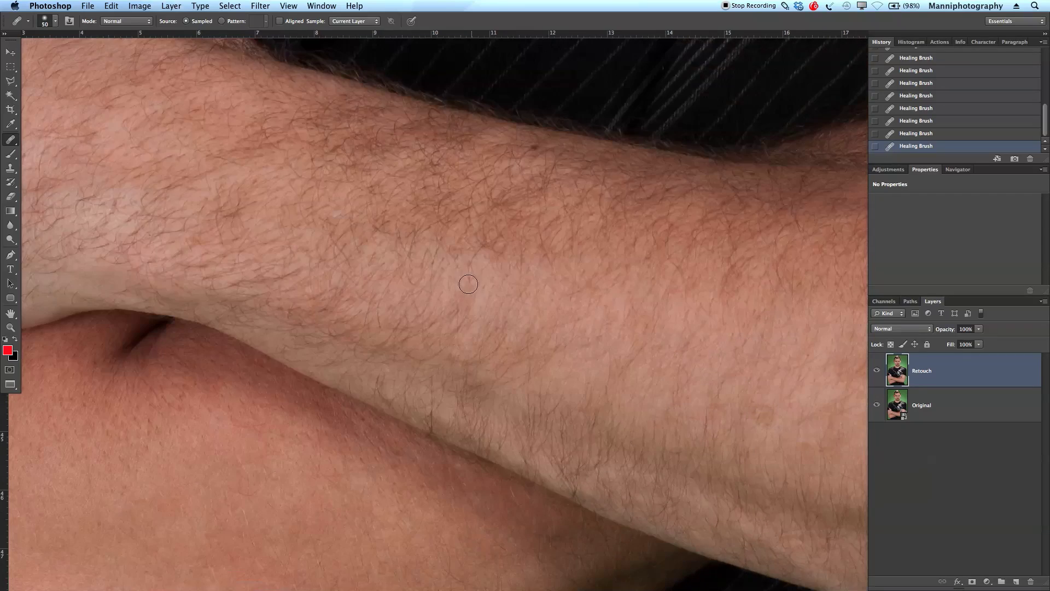
pyautogui.click(461, 295)
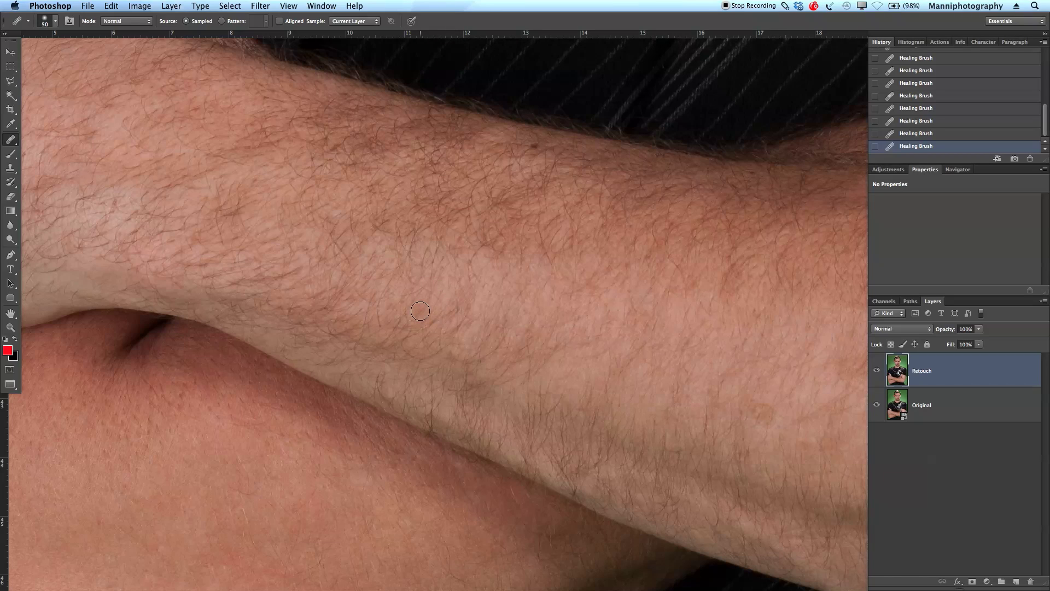
# Compare the full portrait with and without the arm retouching on the Retouch layer, leaving the layer shown.
pyautogui.press('z')
pyautogui.moveTo(601, 205); pyautogui.dragTo(470, 339)
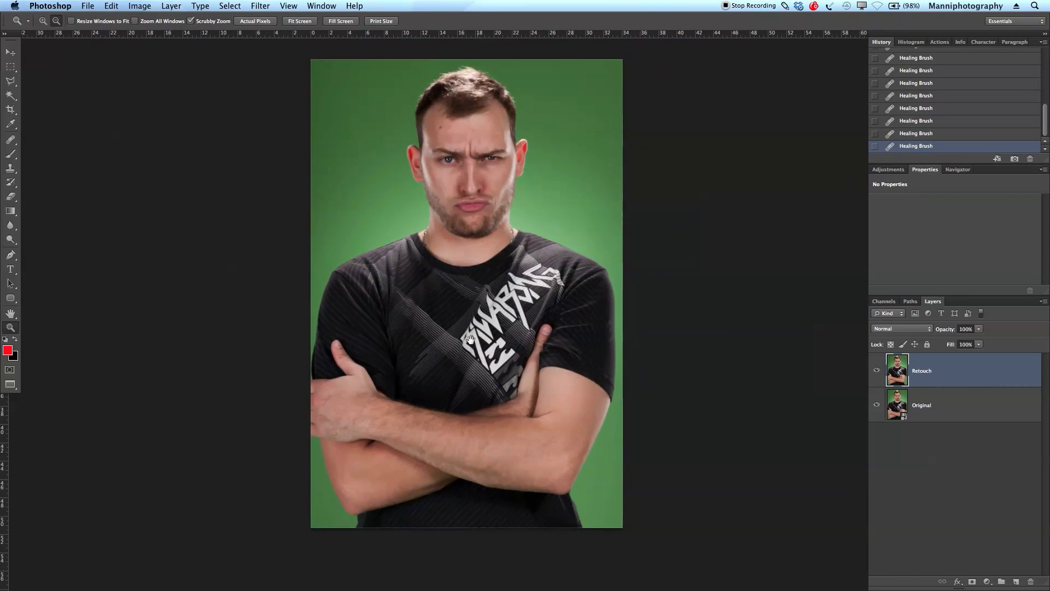
pyautogui.click(876, 370)
pyautogui.click(877, 371)
pyautogui.click(878, 371)
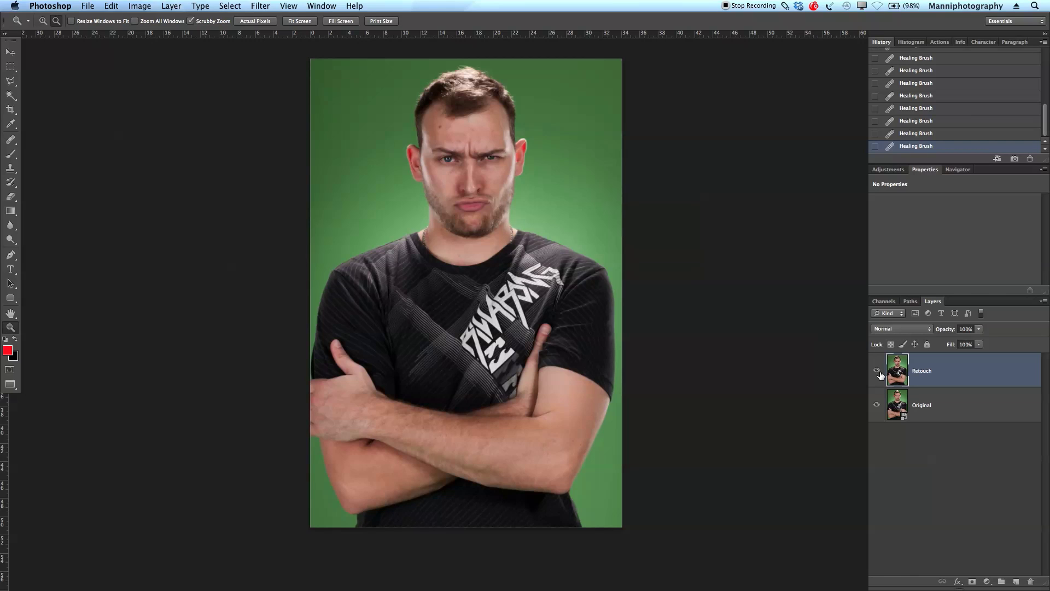
# Heal the stray hairs and marks on the neck just below the beard, reducing the Healing Brush size to 30.
pyautogui.moveTo(557, 233); pyautogui.dragTo(590, 247)
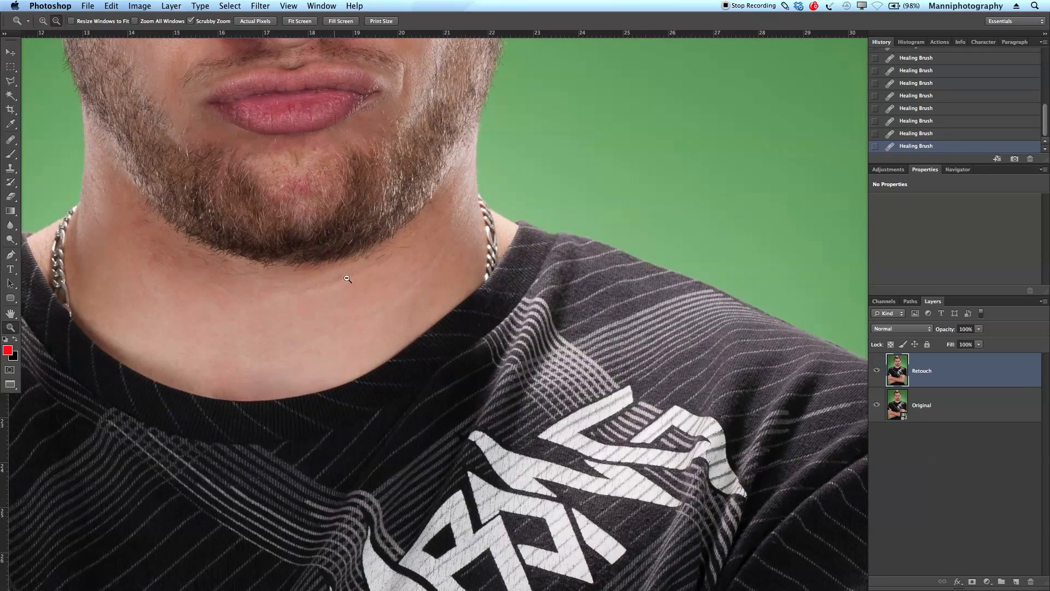
pyautogui.press('b')
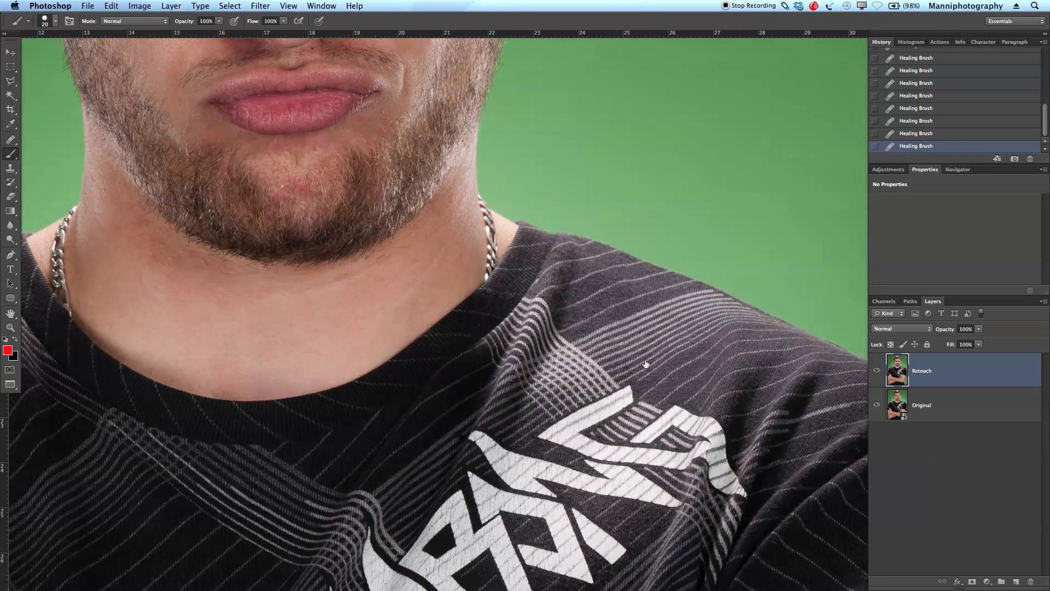
pyautogui.scroll(2, 334, 284)
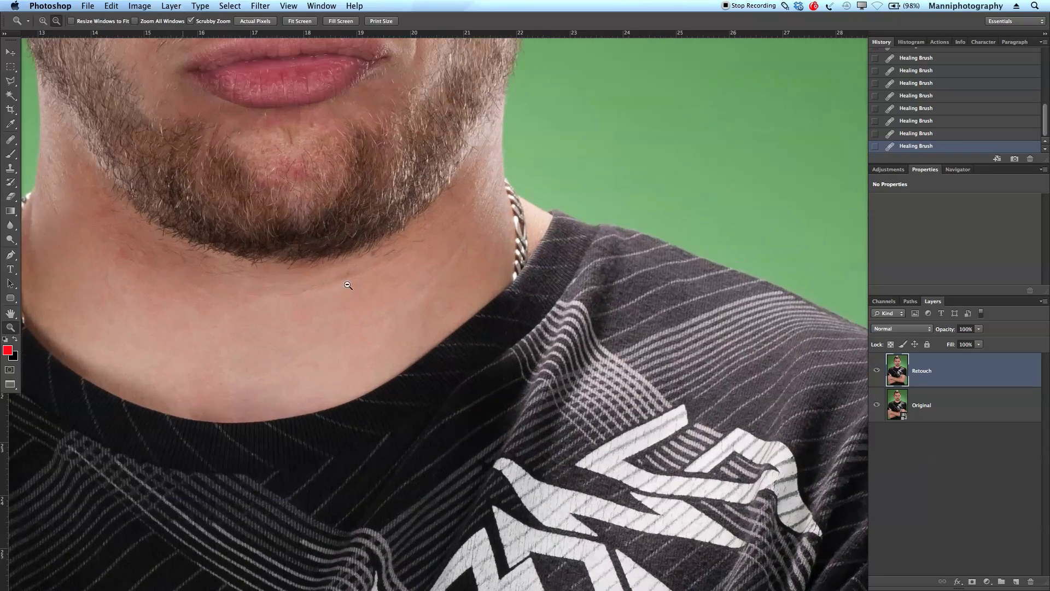
pyautogui.press('j')
pyautogui.click(352, 299)
pyautogui.moveTo(359, 274); pyautogui.dragTo(385, 264)
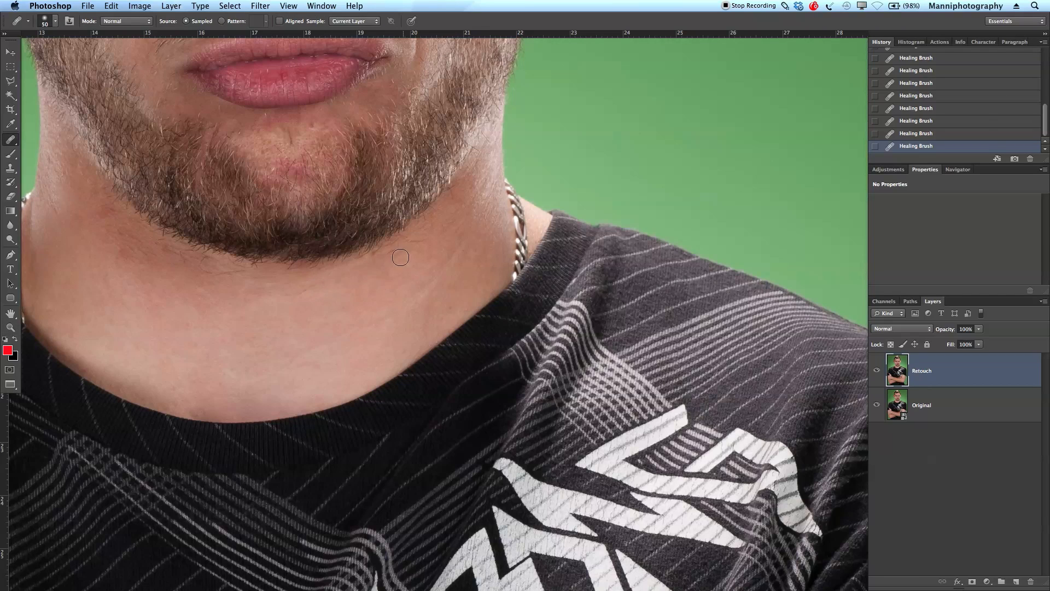
pyautogui.press('[')
pyautogui.click(216, 275)
pyautogui.click(206, 267)
# Heal the small remaining blemishes on the forehead and face with the Healing Brush at size 30.
pyautogui.moveTo(287, 191); pyautogui.dragTo(340, 349)
pyautogui.scroll(8, 340, 349)
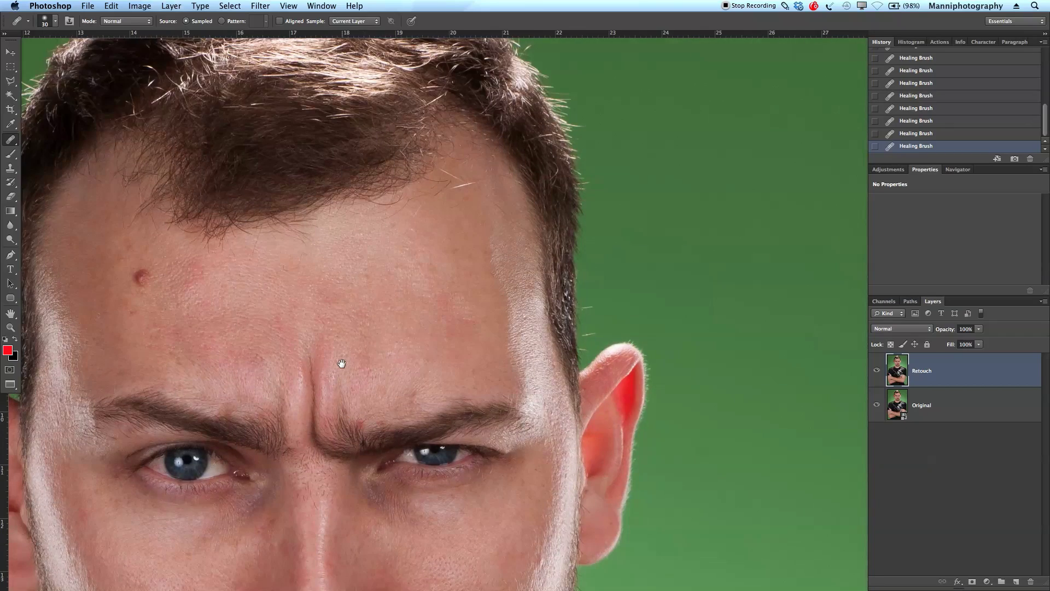
pyautogui.moveTo(342, 363)
pyautogui.mouseDown()
pyautogui.moveTo(521, 403)
pyautogui.moveTo(420, 173)
pyautogui.mouseUp()
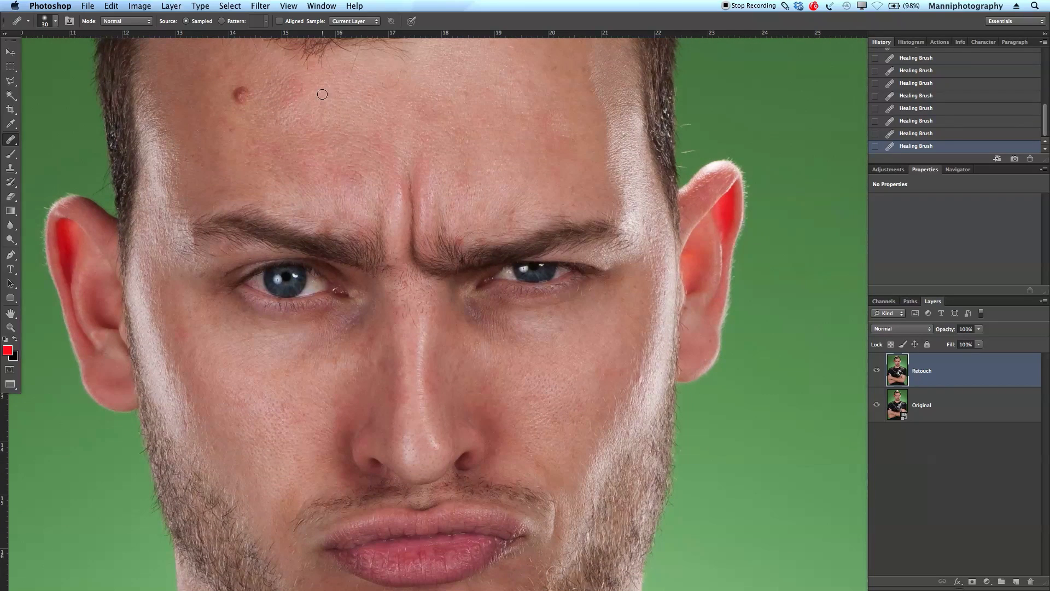
pyautogui.moveTo(302, 84)
pyautogui.mouseDown()
pyautogui.moveTo(290, 94)
pyautogui.moveTo(297, 82)
pyautogui.moveTo(299, 94)
pyautogui.mouseUp()
pyautogui.moveTo(339, 372); pyautogui.dragTo(330, 290)
pyautogui.moveTo(400, 270); pyautogui.dragTo(380, 286)
# Check the finished face, neck and arm retouching against the Original by hiding and showing the Retouch layer, leaving it visible.
pyautogui.moveTo(389, 346); pyautogui.dragTo(422, 291)
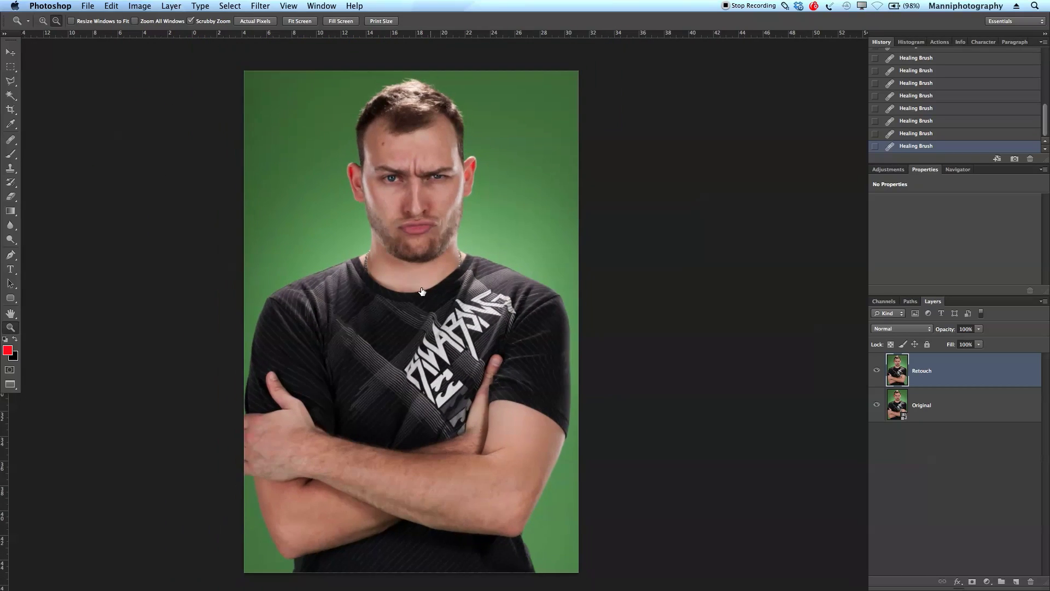
pyautogui.click(878, 373)
pyautogui.click(877, 373)
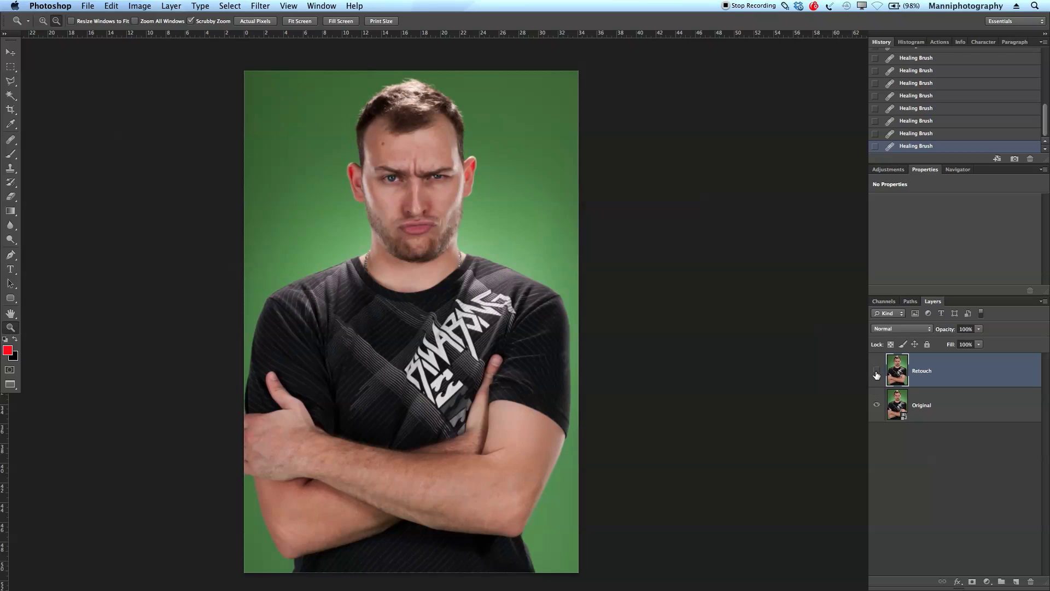
pyautogui.click(877, 372)
pyautogui.click(878, 373)
# Duplicate the Retouch layer and rename the copy Details.
pyautogui.moveTo(901, 373)
pyautogui.mouseDown()
pyautogui.moveTo(979, 482)
pyautogui.moveTo(1001, 581)
pyautogui.moveTo(1016, 582)
pyautogui.mouseUp()
pyautogui.doubleClick(930, 371)
pyautogui.write('Details')
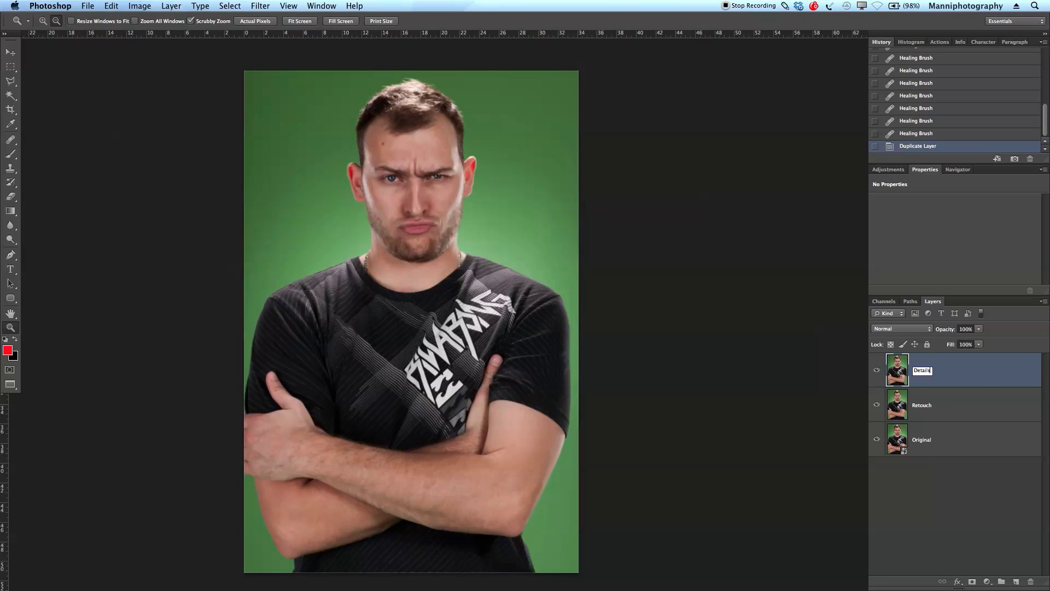
pyautogui.press('Return')
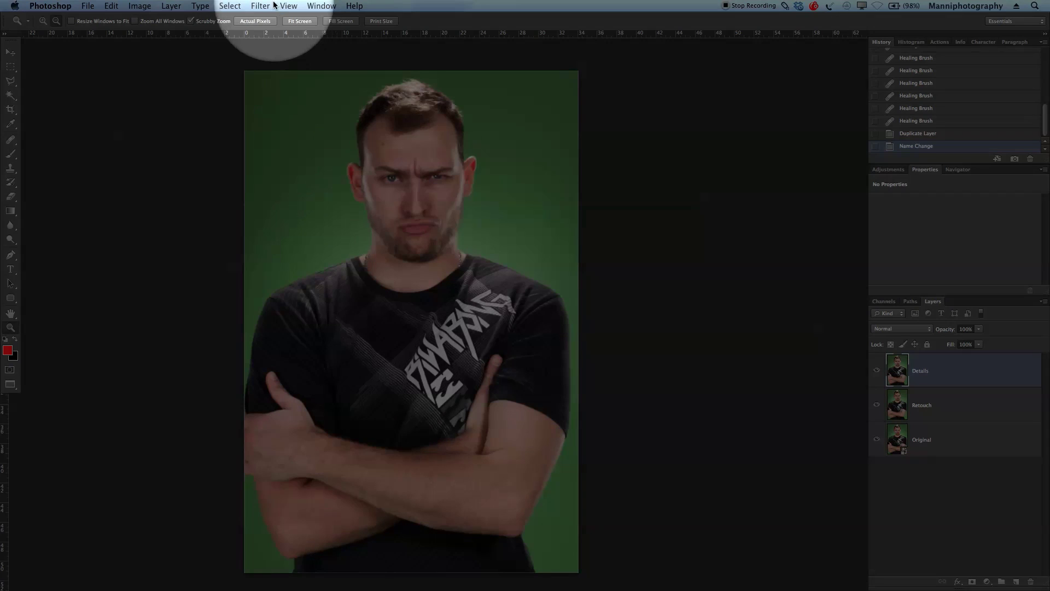
# Open the Topaz Detail 2 filter for the Details layer.
pyautogui.click(260, 6)
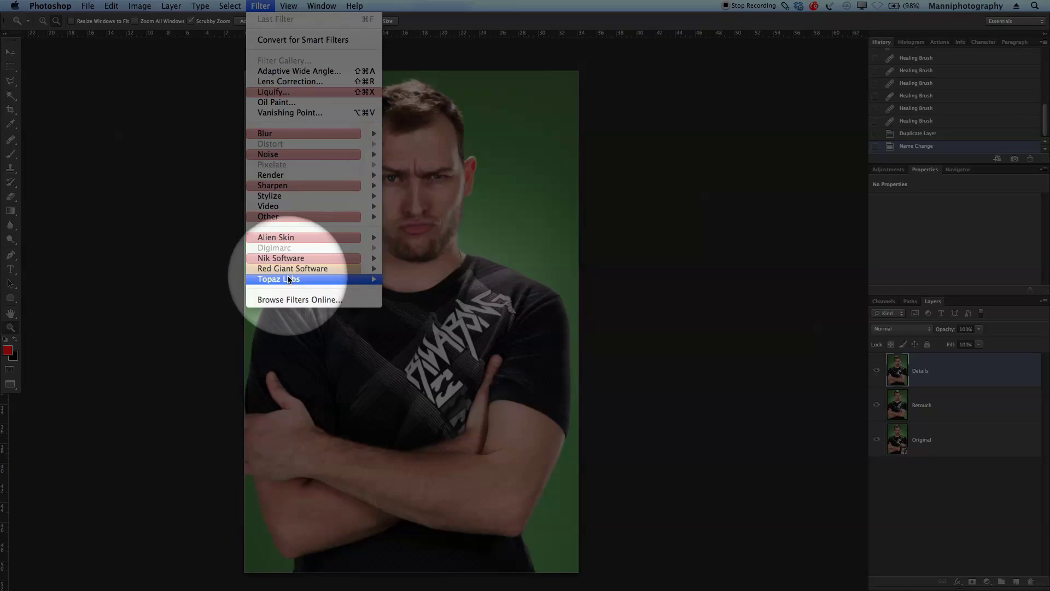
pyautogui.moveTo(287, 278)
pyautogui.click(414, 280)
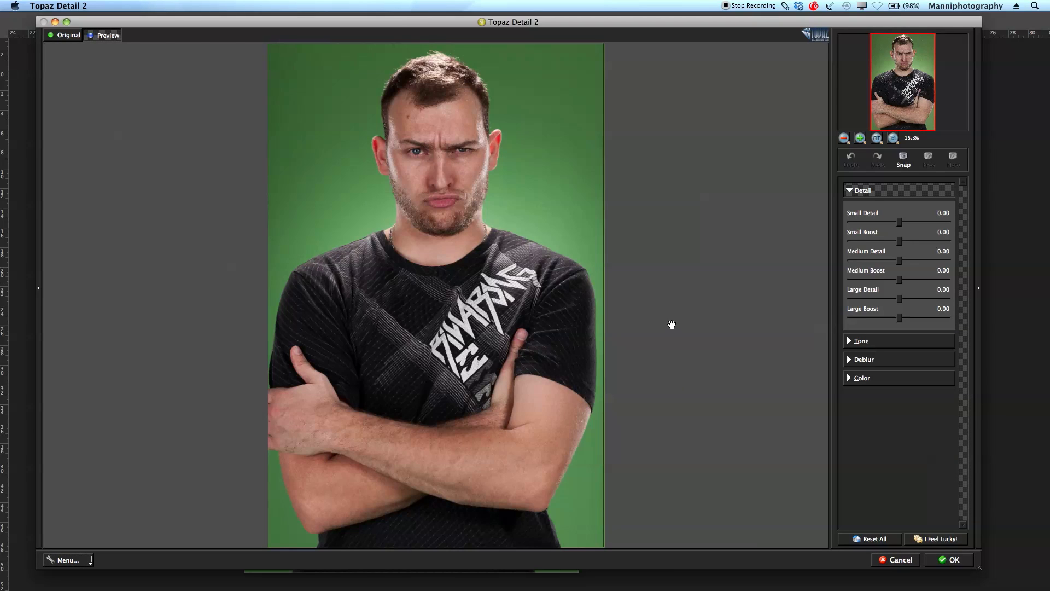
# Set Small Detail to 0.30, judging the effect on the cheek and beard close up.
pyautogui.click(861, 139)
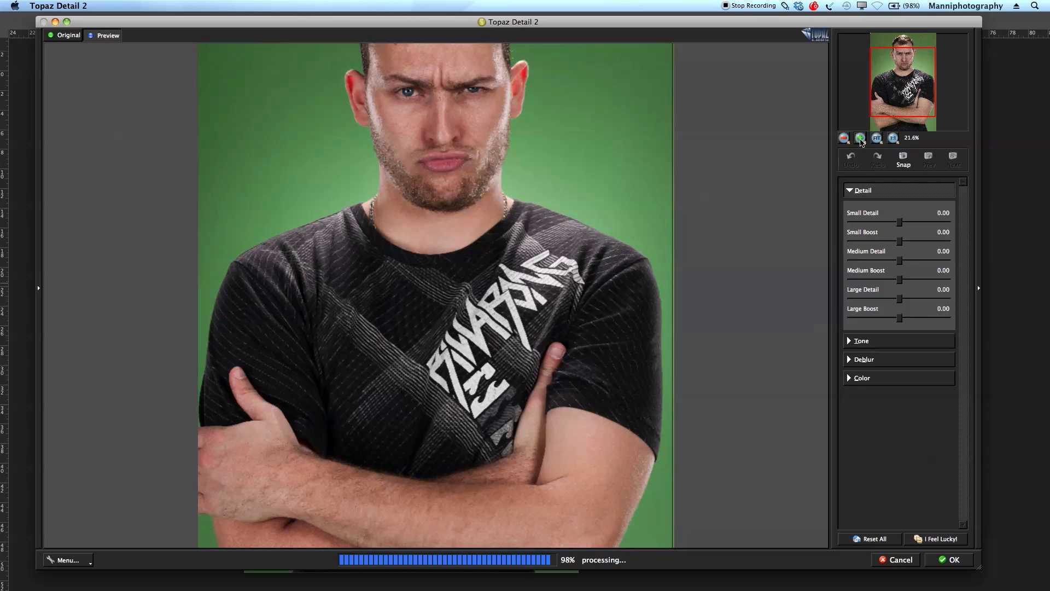
pyautogui.click(860, 138)
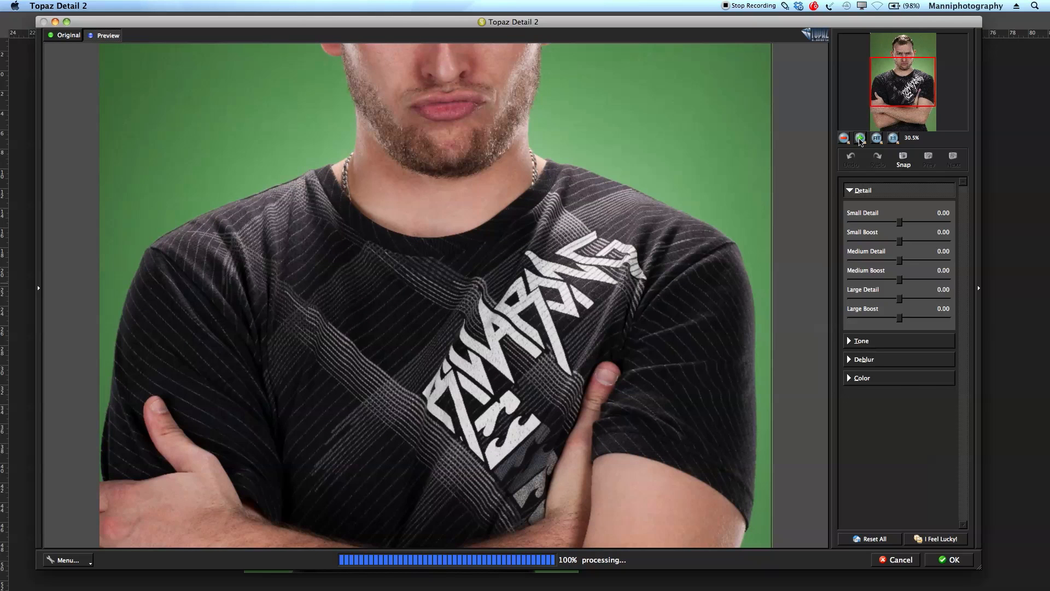
pyautogui.click(860, 139)
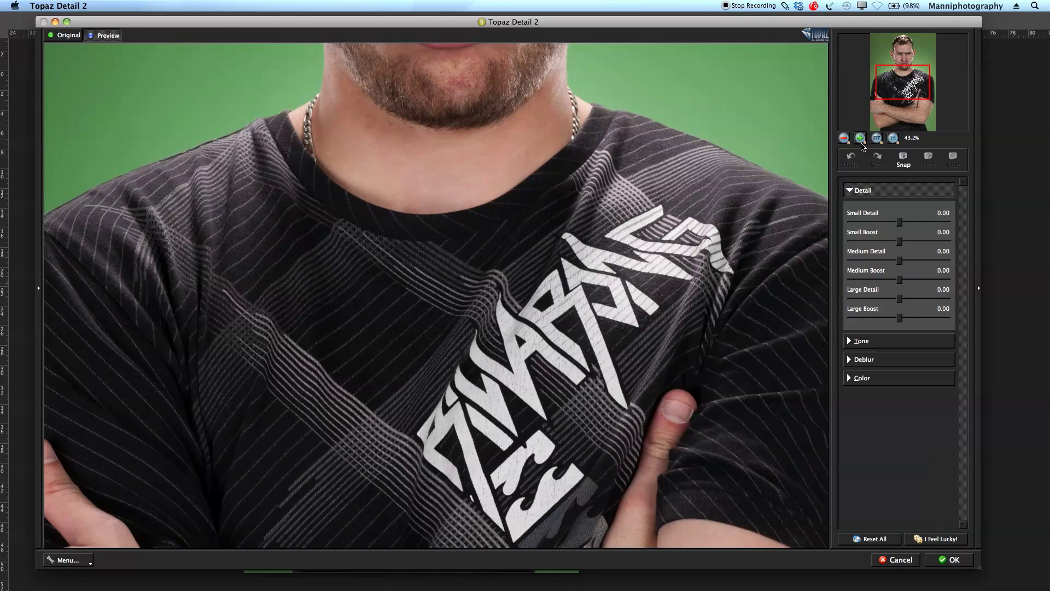
pyautogui.click(861, 139)
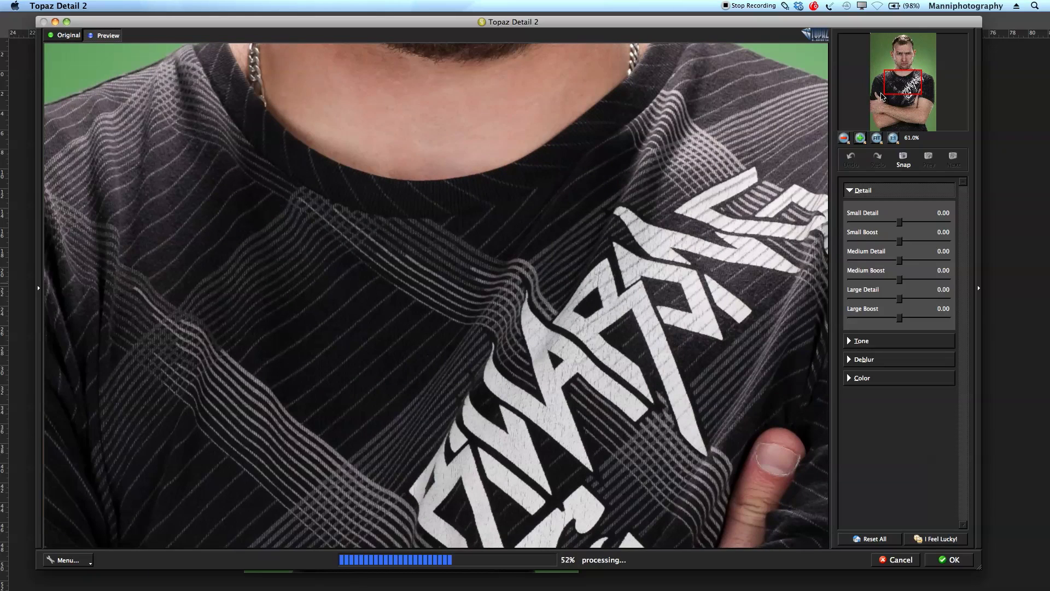
pyautogui.moveTo(896, 79); pyautogui.dragTo(907, 61)
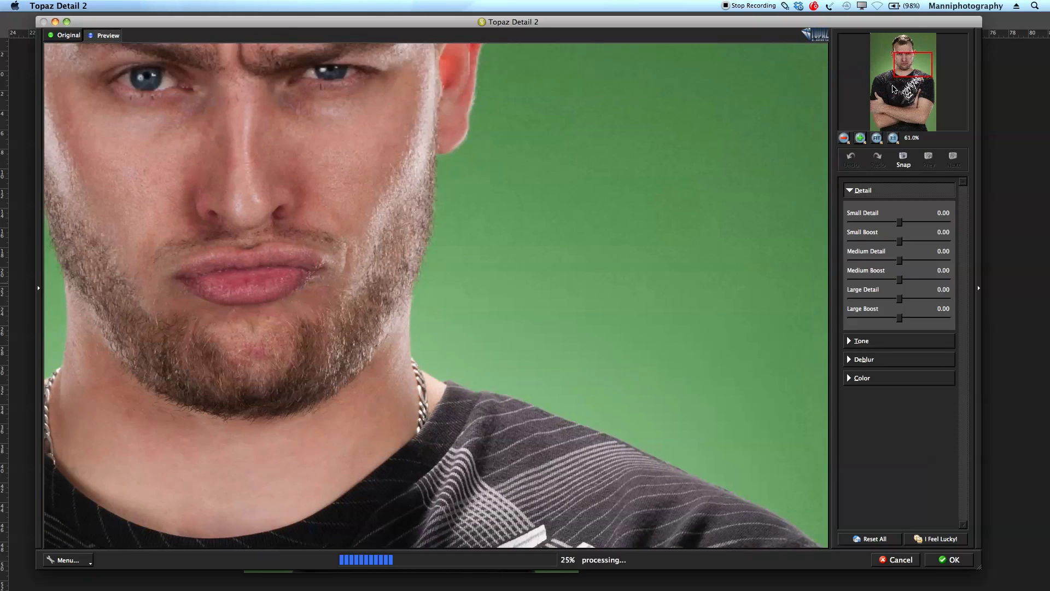
pyautogui.click(860, 139)
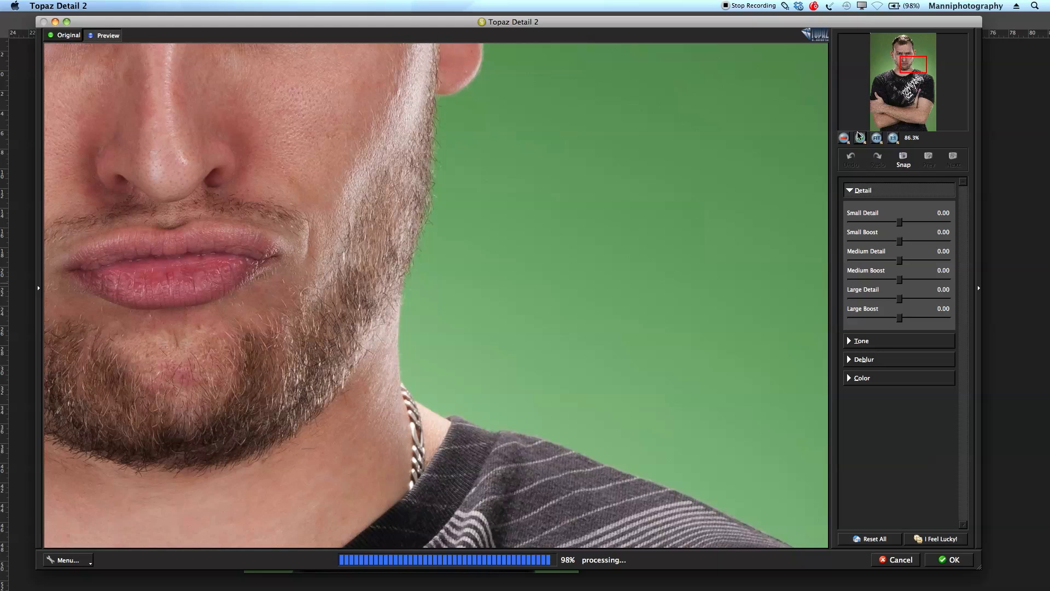
pyautogui.click(861, 139)
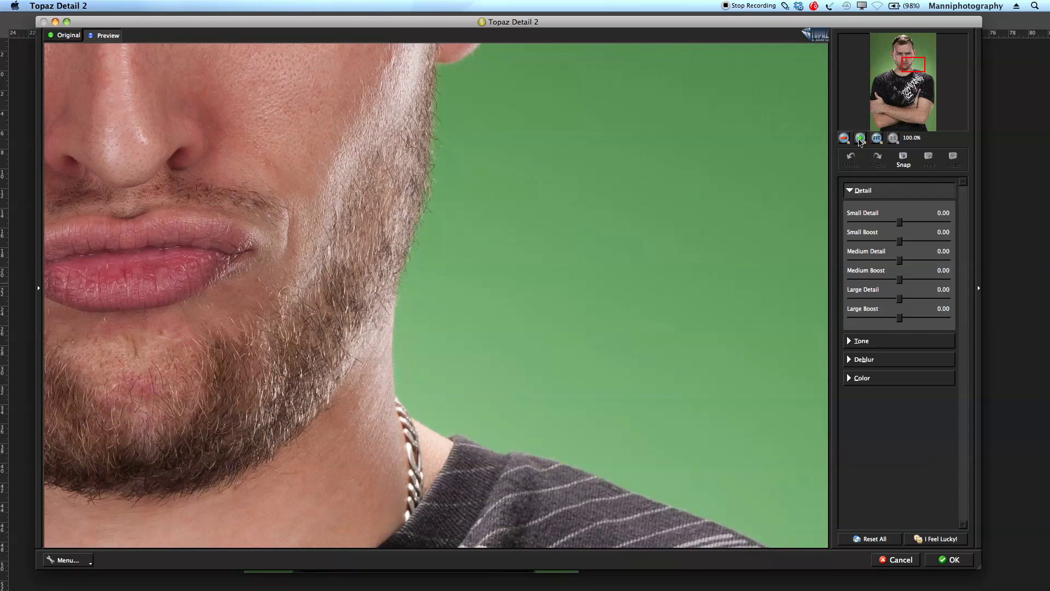
pyautogui.click(861, 140)
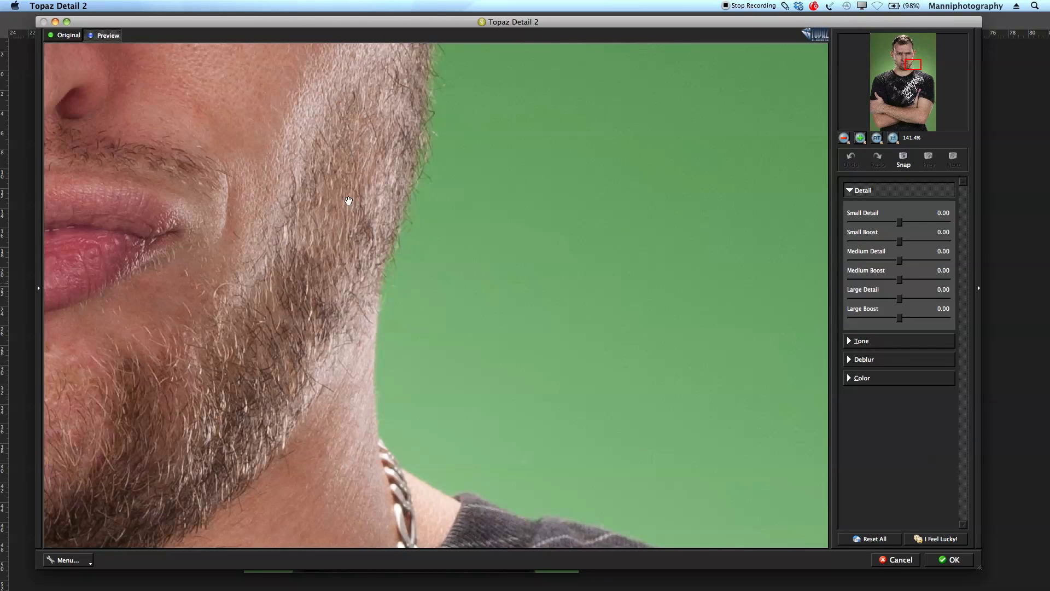
pyautogui.moveTo(297, 231); pyautogui.dragTo(428, 299)
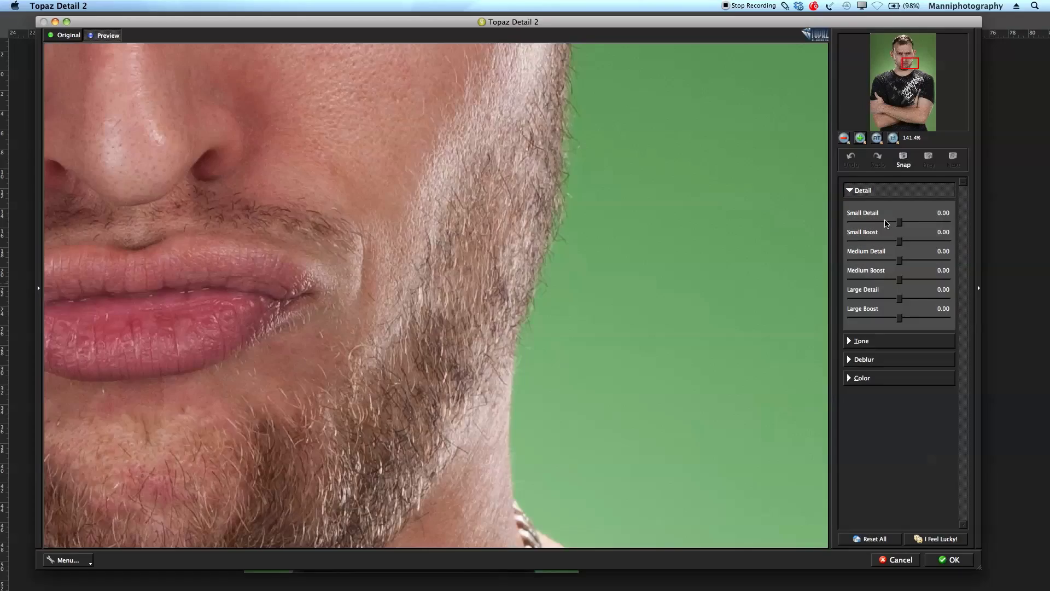
pyautogui.moveTo(901, 225); pyautogui.dragTo(915, 228)
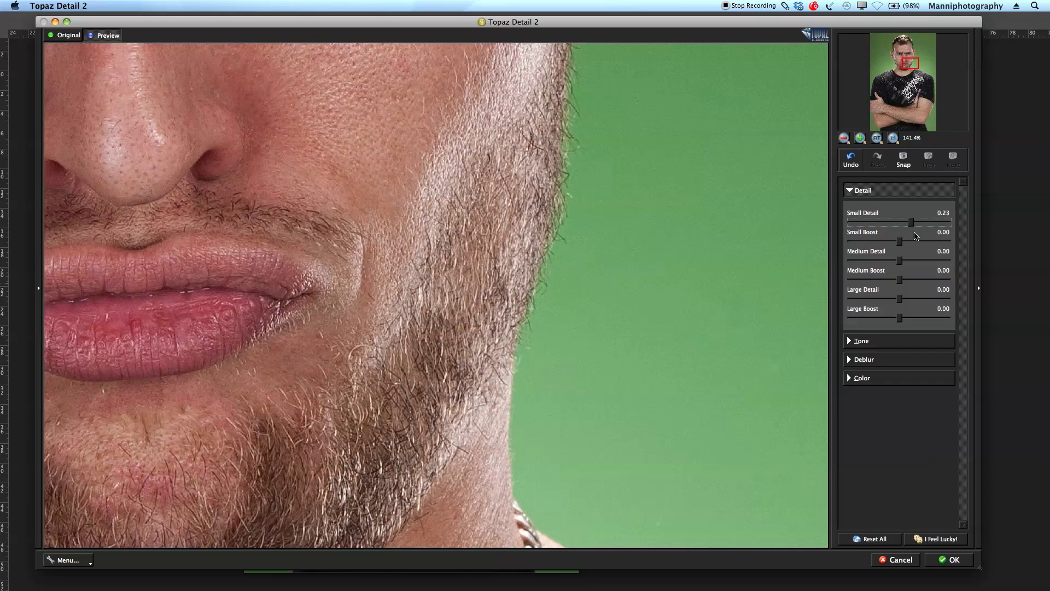
pyautogui.click(459, 160)
pyautogui.moveTo(458, 160); pyautogui.dragTo(458, 248)
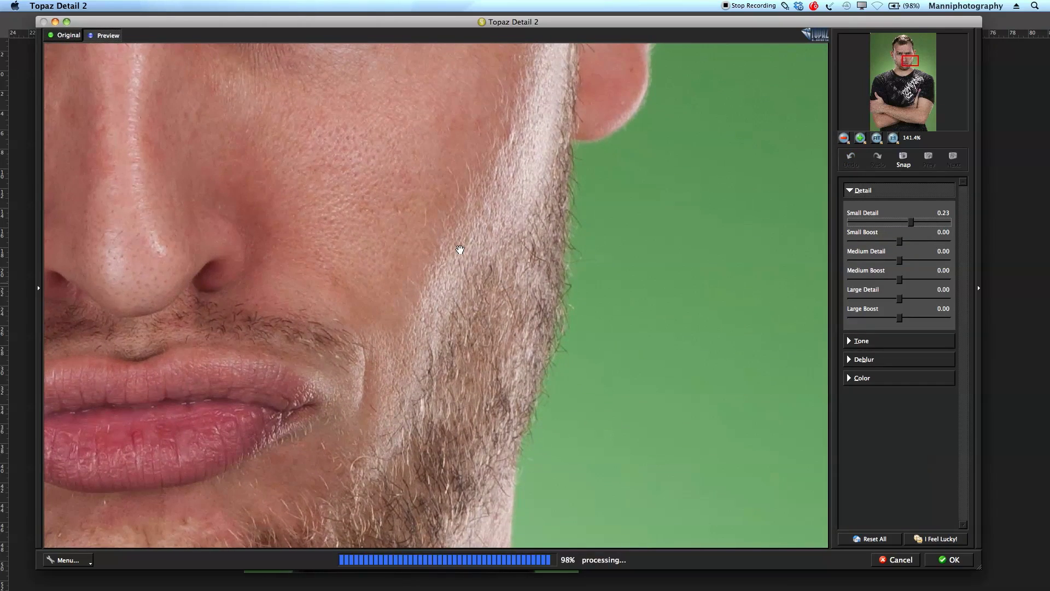
pyautogui.click(458, 247)
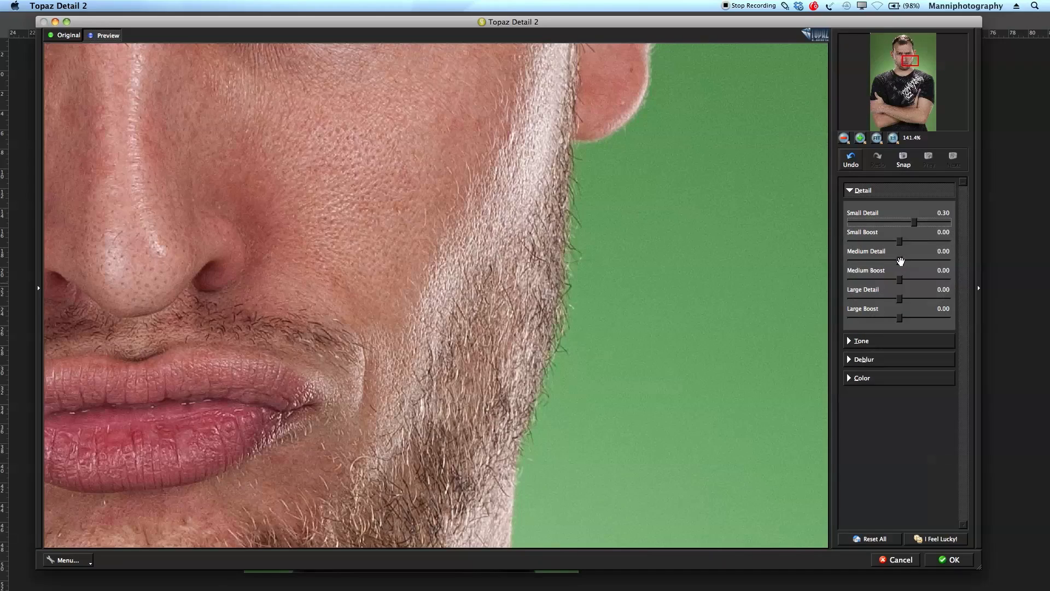
# Set Medium Detail to 0.30, check the eyes, nose and cheeks in the preview, and apply the filter.
pyautogui.moveTo(900, 262); pyautogui.dragTo(902, 263)
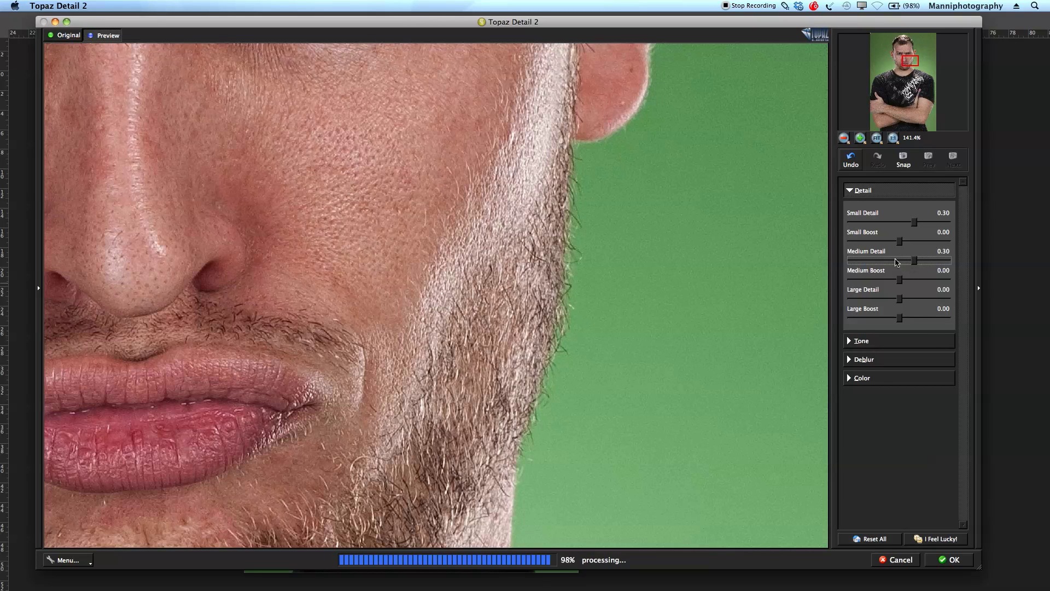
pyautogui.moveTo(383, 197); pyautogui.dragTo(642, 366)
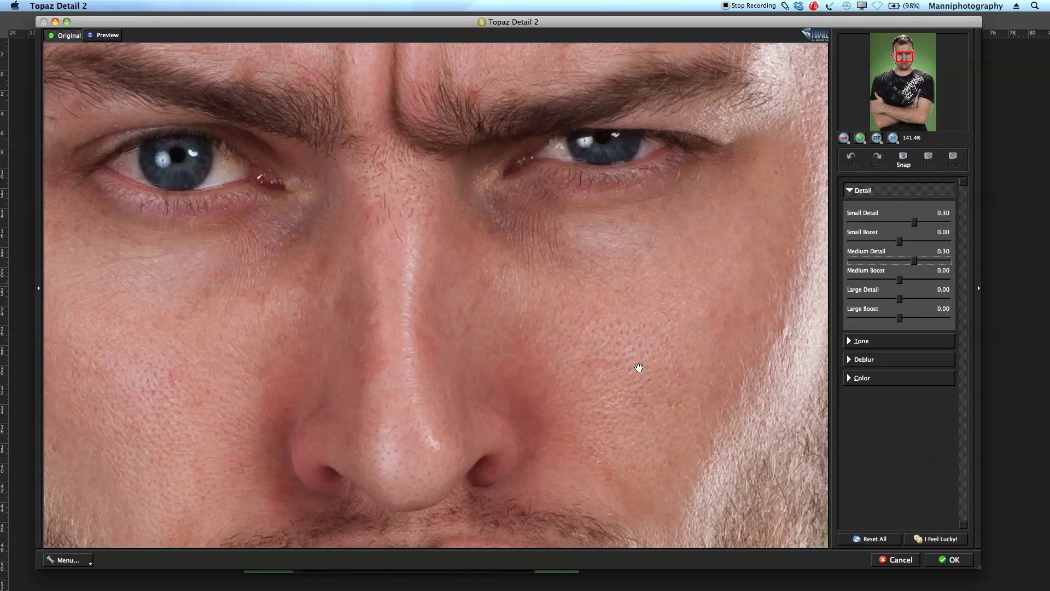
pyautogui.moveTo(474, 335); pyautogui.dragTo(631, 244)
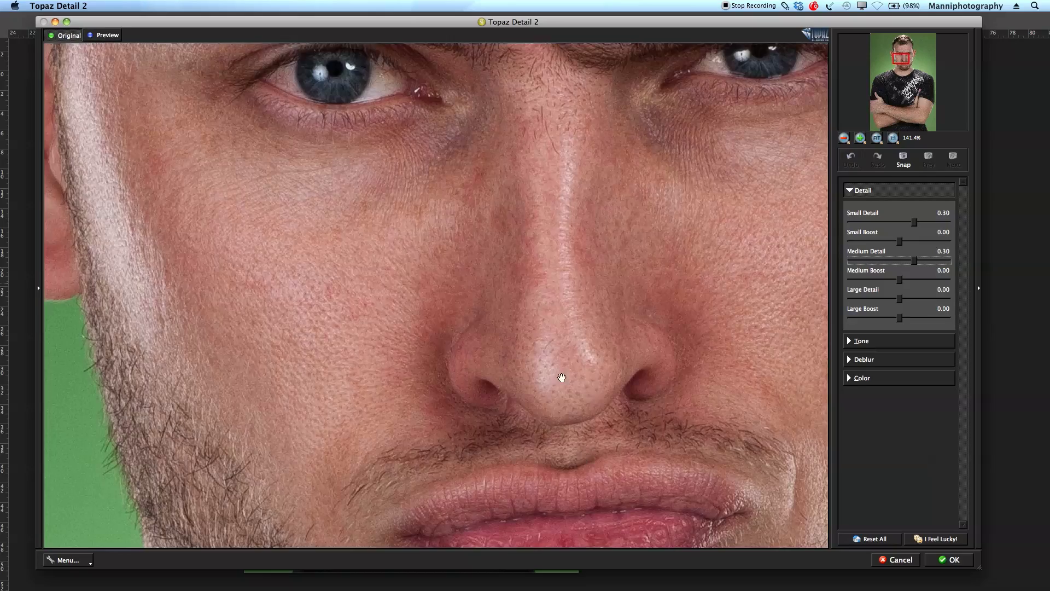
pyautogui.moveTo(562, 377); pyautogui.dragTo(509, 195)
pyautogui.moveTo(693, 291); pyautogui.dragTo(576, 307)
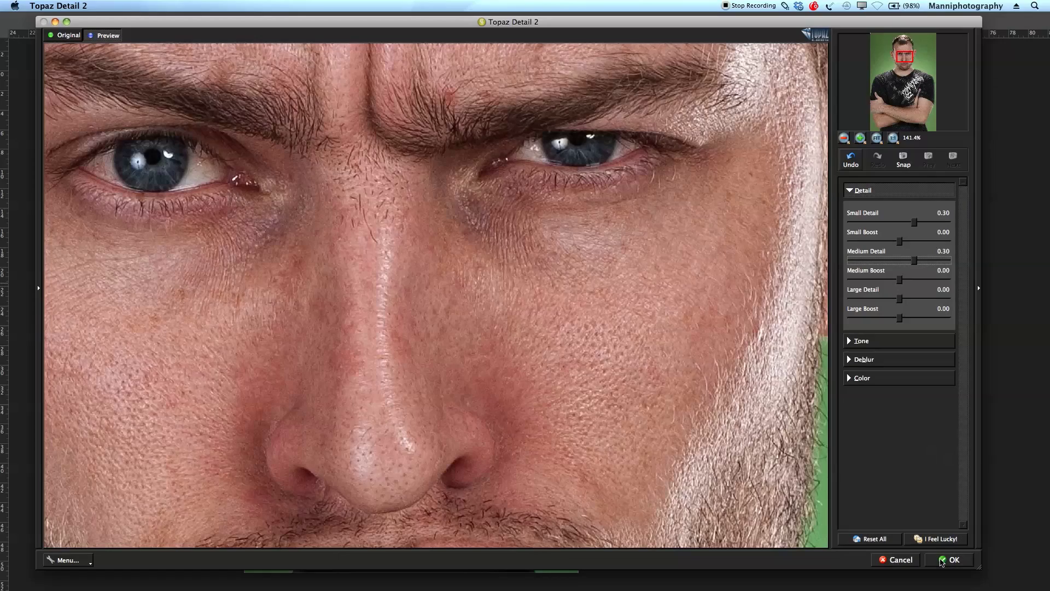
pyautogui.click(942, 563)
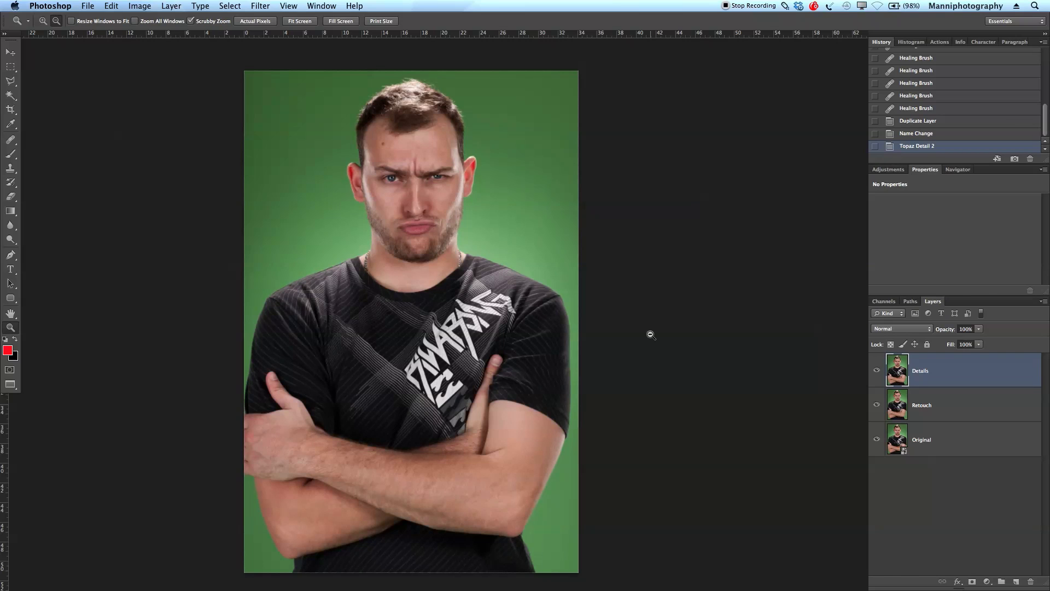
# Compare the face with and without the Details layer, leaving the layer visible.
pyautogui.moveTo(392, 162); pyautogui.dragTo(451, 233)
pyautogui.moveTo(553, 271); pyautogui.dragTo(517, 251)
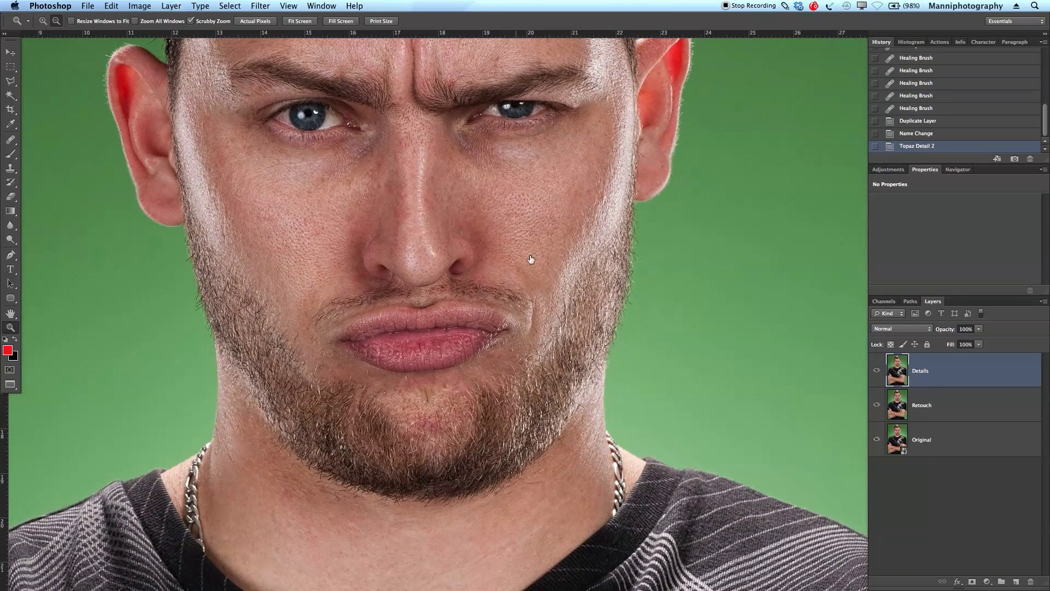
pyautogui.click(876, 371)
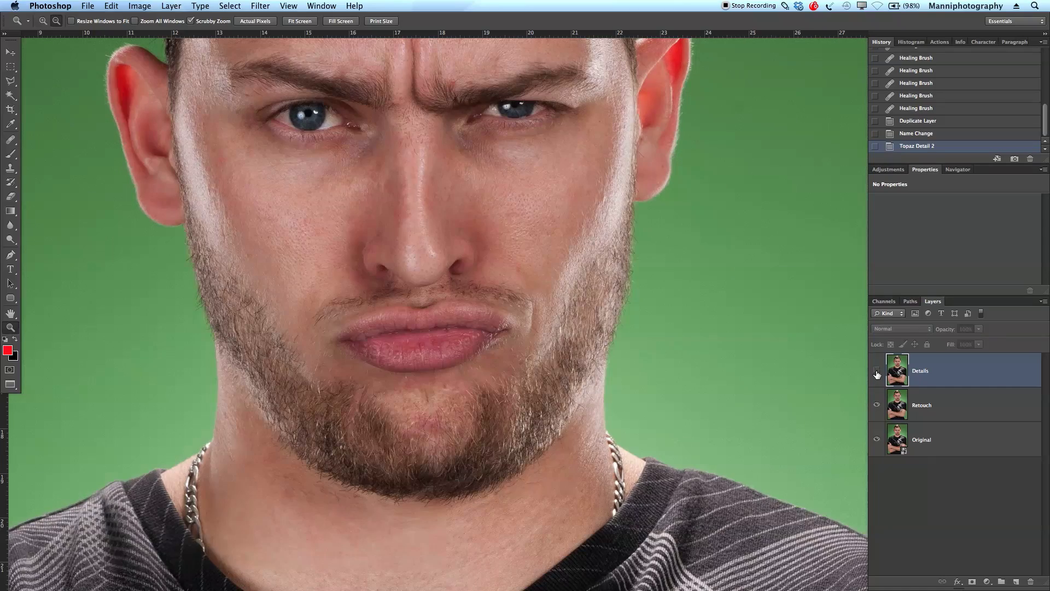
pyautogui.click(878, 375)
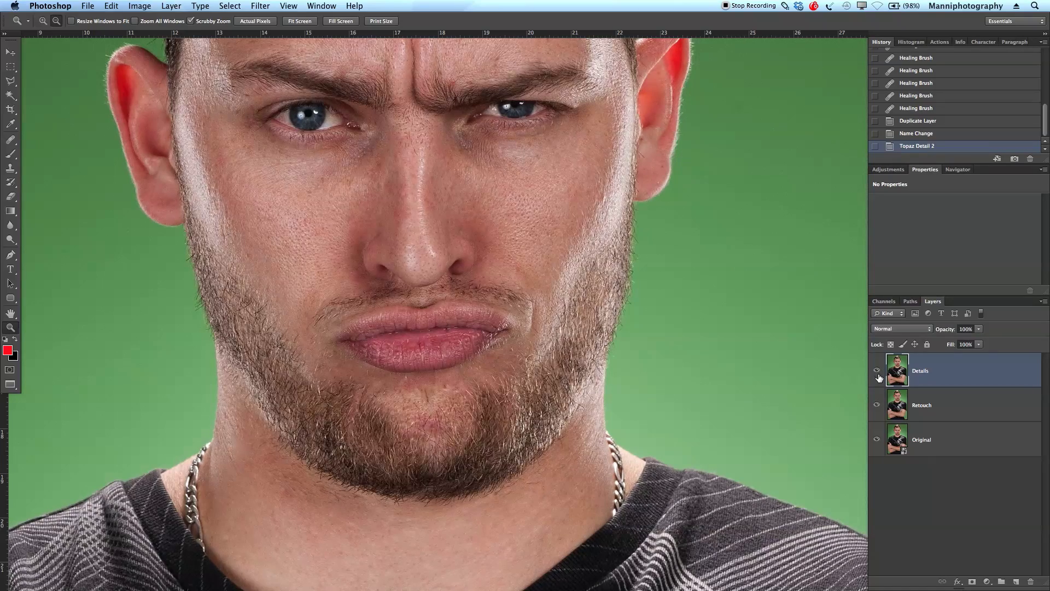
pyautogui.click(878, 375)
pyautogui.click(878, 374)
# Lower the Details layer's opacity to 25%, comparing the face with the layer hidden and shown.
pyautogui.moveTo(679, 254); pyautogui.dragTo(664, 253)
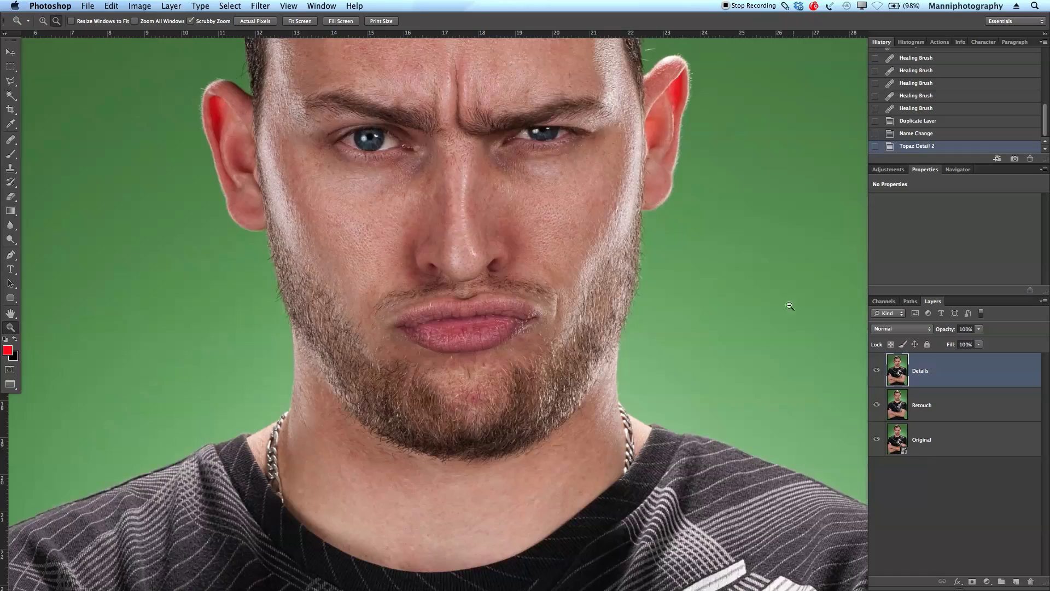
pyautogui.moveTo(762, 298); pyautogui.dragTo(694, 351)
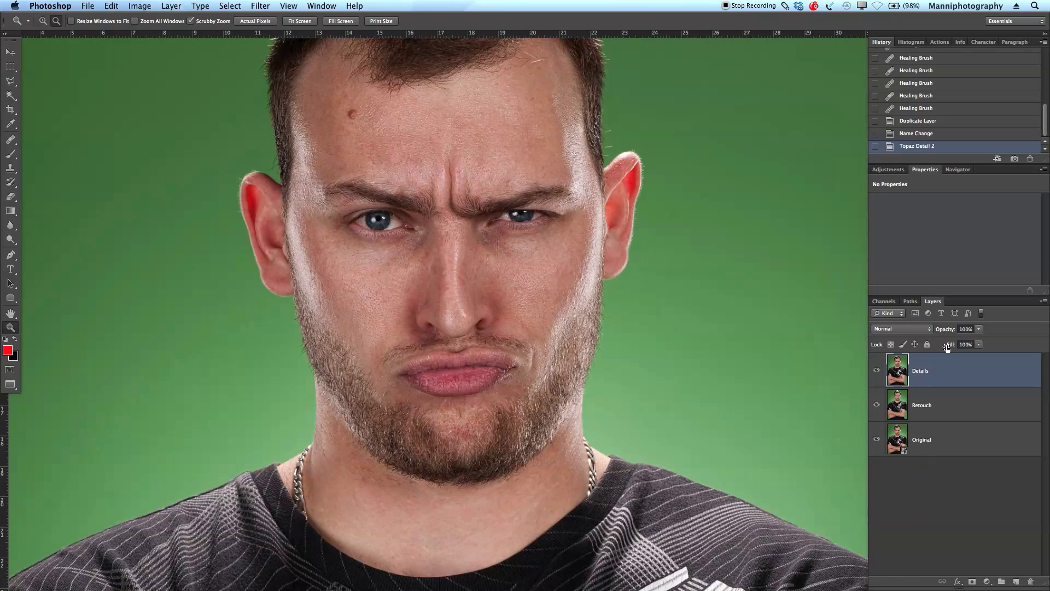
pyautogui.moveTo(949, 331); pyautogui.dragTo(909, 339)
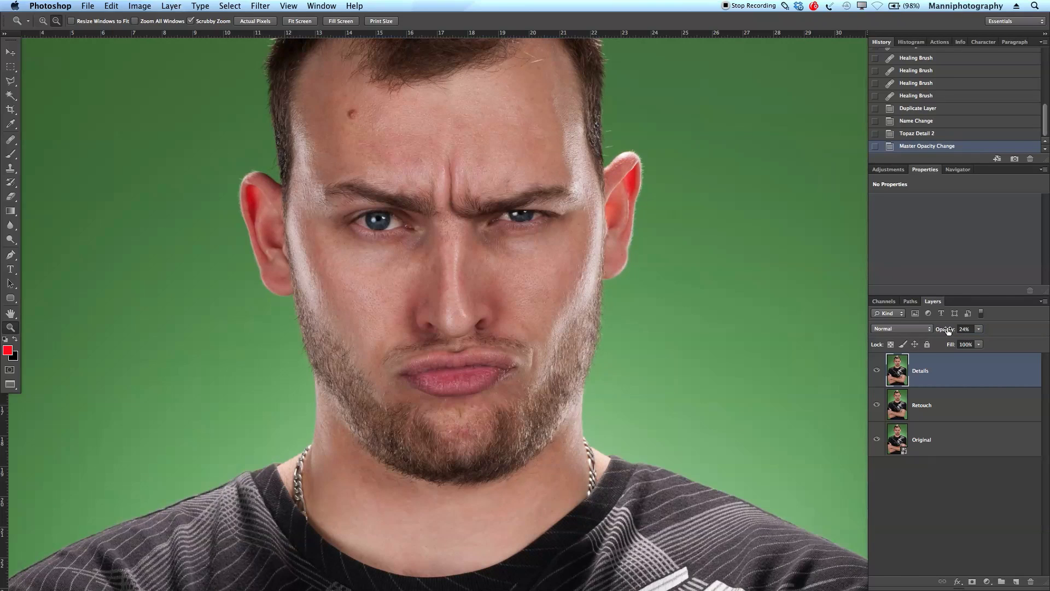
pyautogui.click(877, 370)
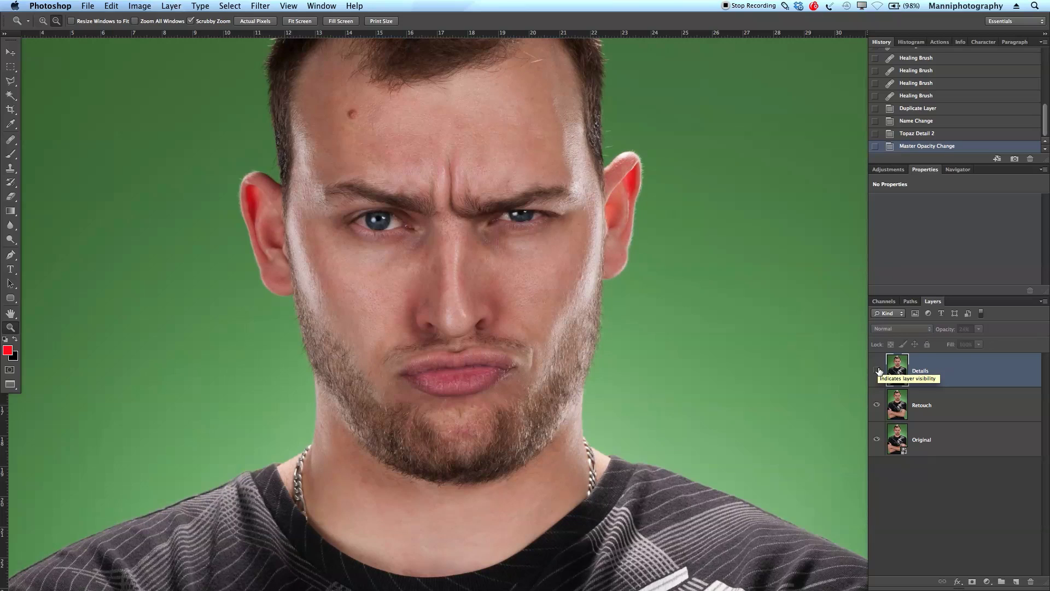
pyautogui.click(877, 371)
pyautogui.click(877, 372)
pyautogui.click(877, 372)
pyautogui.moveTo(948, 333); pyautogui.dragTo(949, 333)
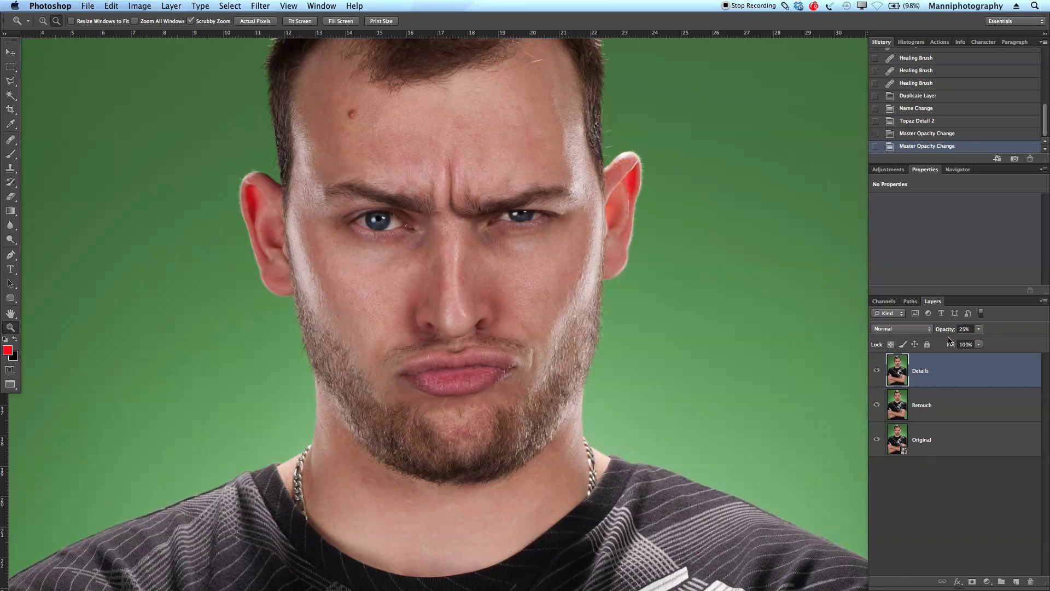
# Group the Details and Retouch layers and name the group Retouching & Details.
pyautogui.moveTo(657, 359); pyautogui.dragTo(583, 300)
pyautogui.moveTo(546, 267); pyautogui.dragTo(524, 287)
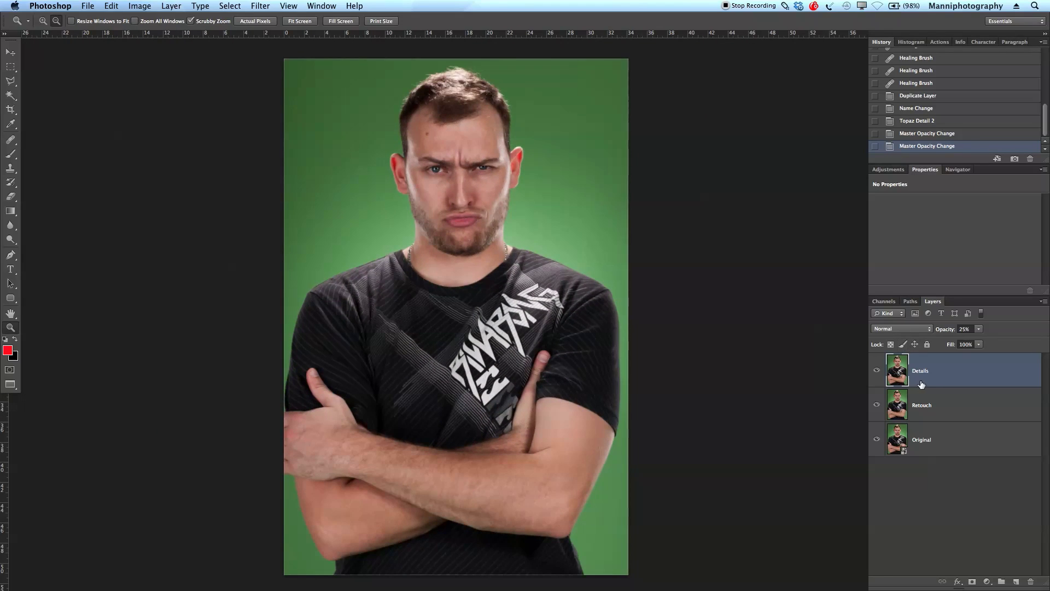
pyautogui.keyDown('shift'); pyautogui.click(941, 400); pyautogui.keyUp('shift')
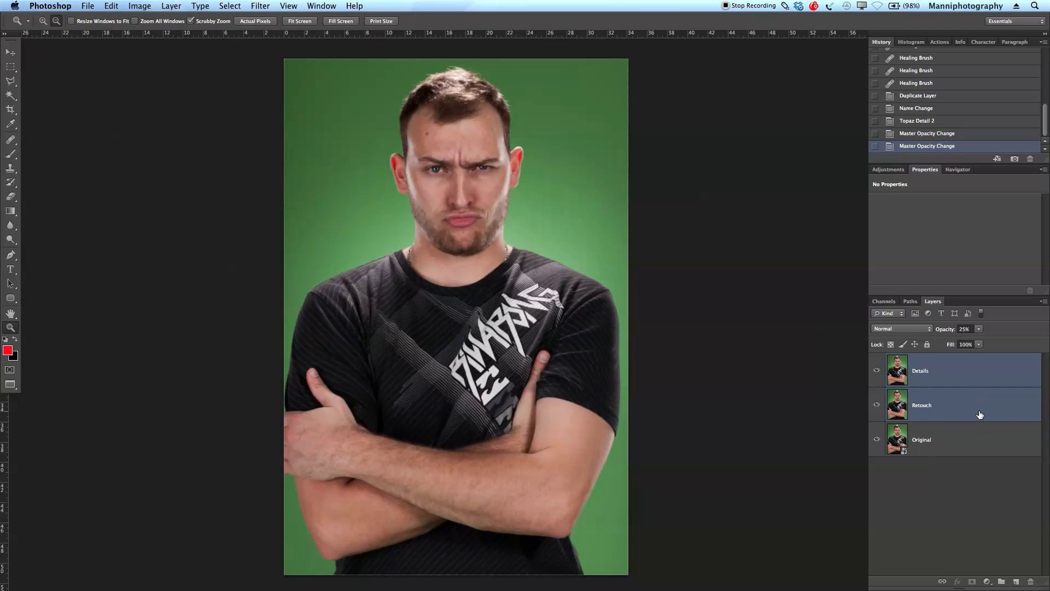
pyautogui.press('super+g')
pyautogui.doubleClick(919, 360)
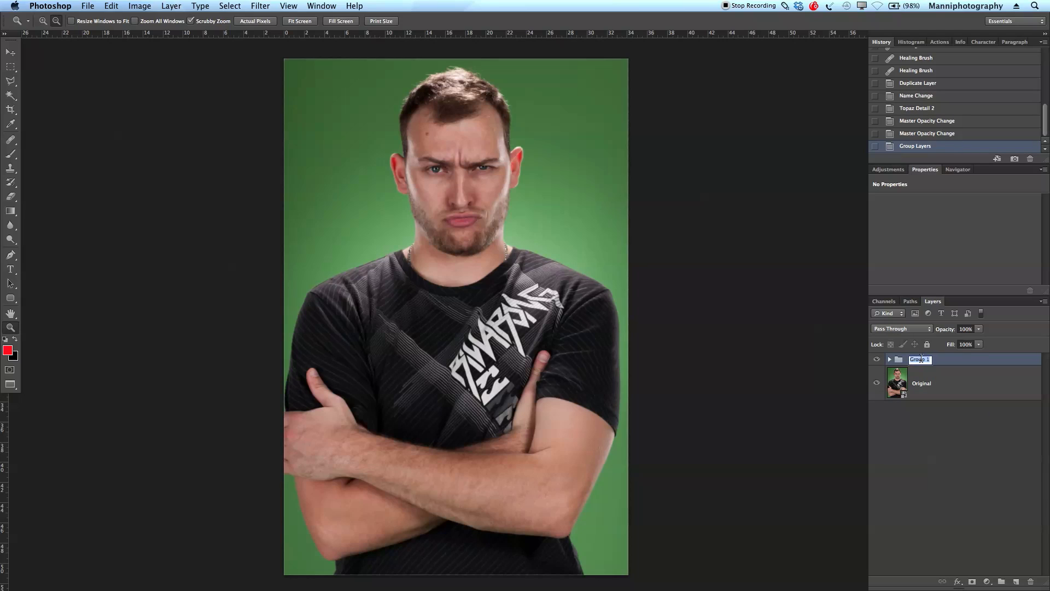
pyautogui.write('Retouching & Details')
pyautogui.press('Return')
# Look at the layers inside the Retouching & Details group and collapse it again.
pyautogui.click(889, 359)
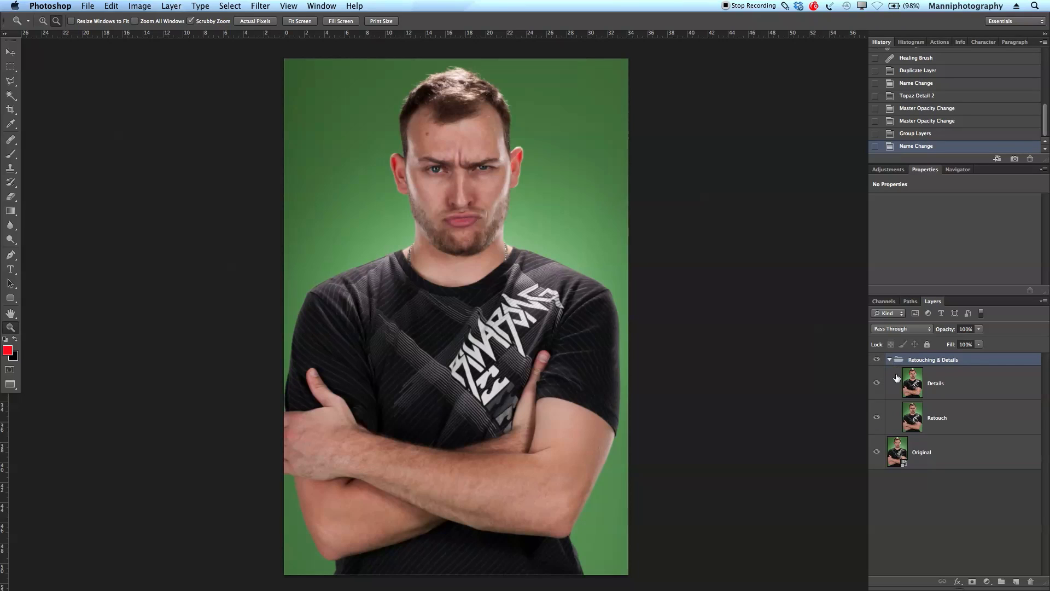
pyautogui.click(937, 415)
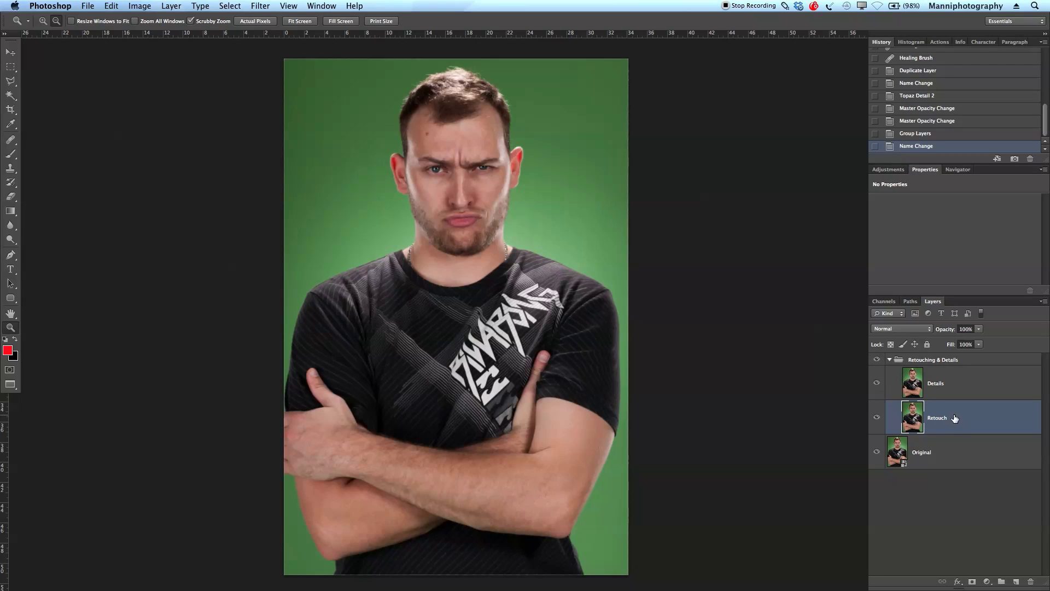
pyautogui.click(890, 361)
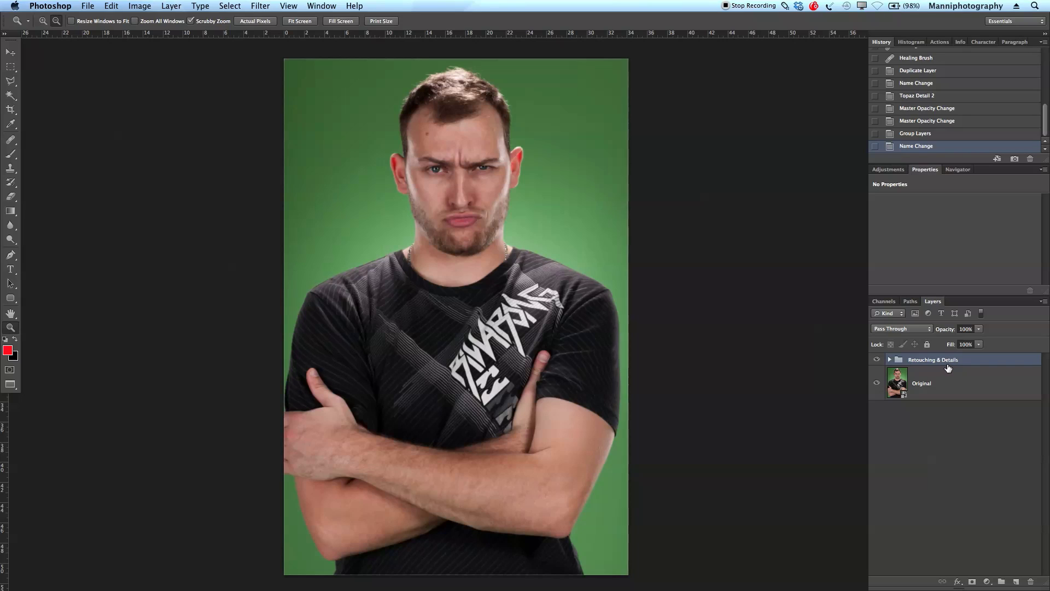
# Stamp all visible layers into a new layer above the Retouching & Details group and rename it Body Build.
pyautogui.press('alt+shift+super+e')
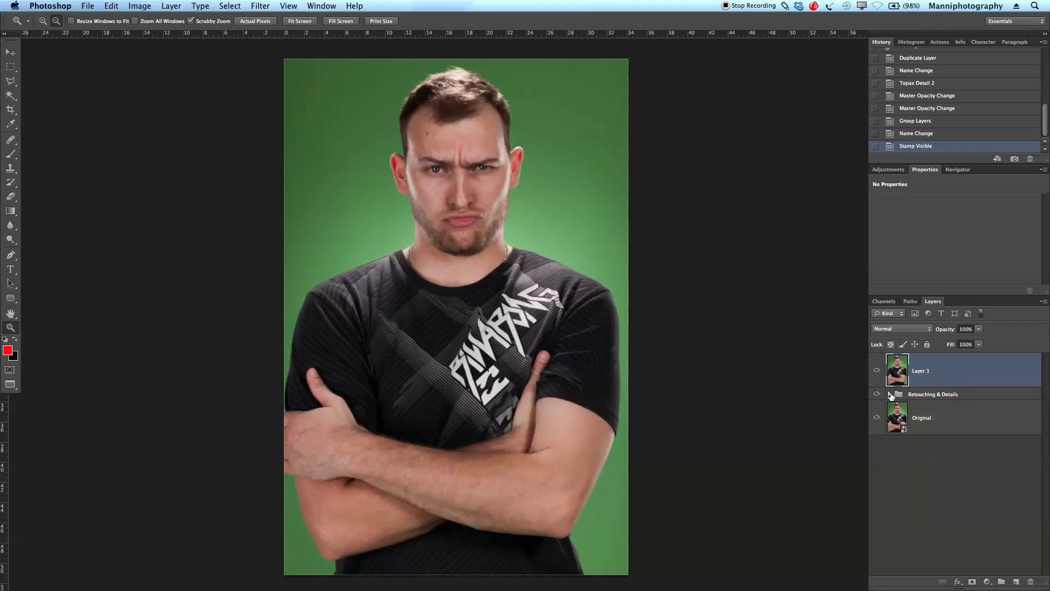
pyautogui.click(889, 393)
pyautogui.click(929, 452)
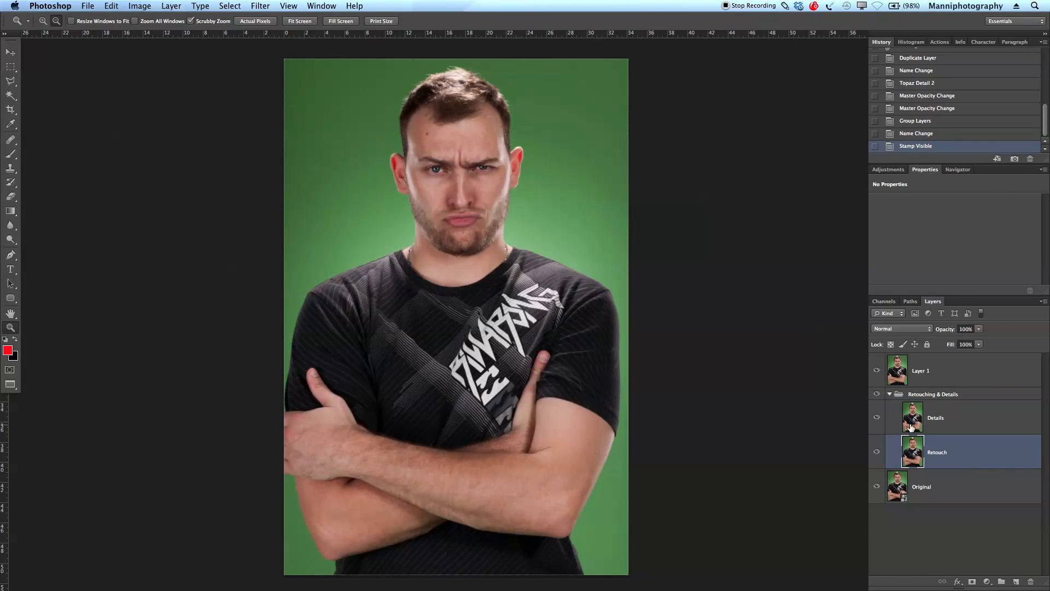
pyautogui.click(889, 394)
pyautogui.click(924, 371)
pyautogui.doubleClick(923, 370)
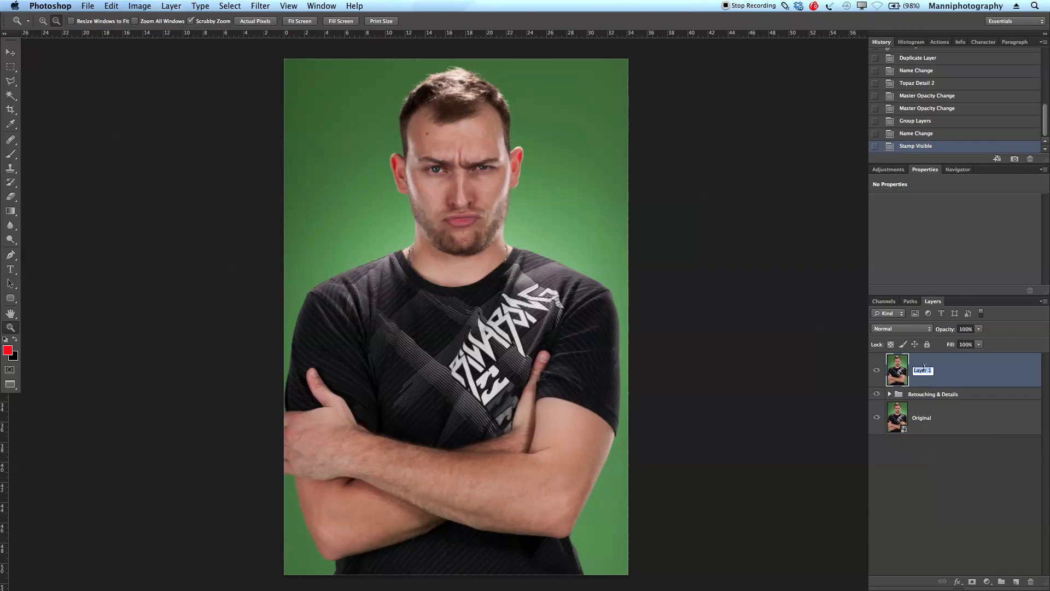
pyautogui.write('Body Build')
pyautogui.press('Return')
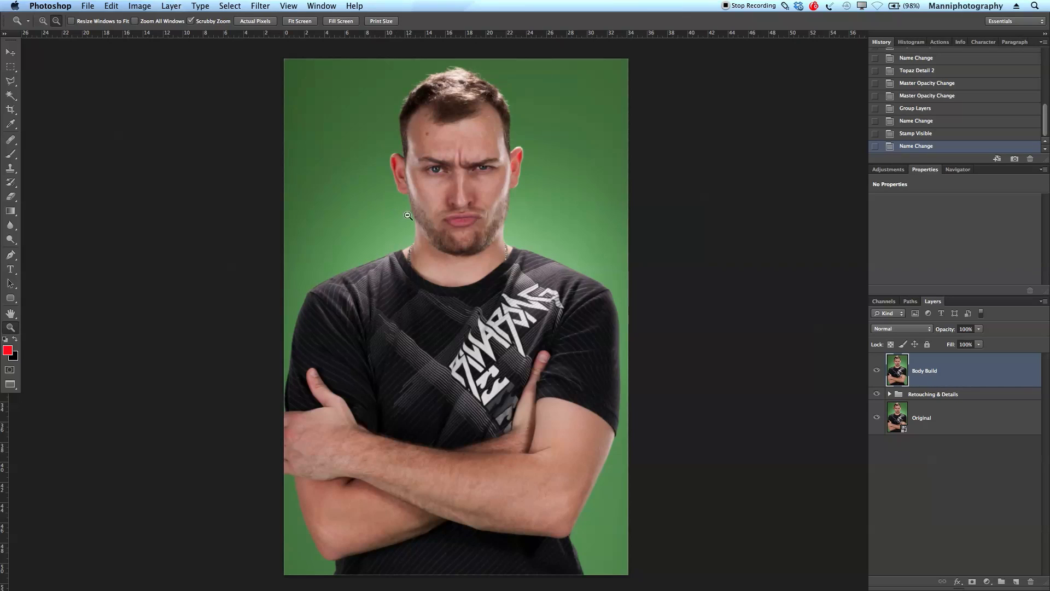
# Add a new layer and brush red guide lines along the jaw, with arrows pointing at the jaw and both ears.
pyautogui.click(1015, 581)
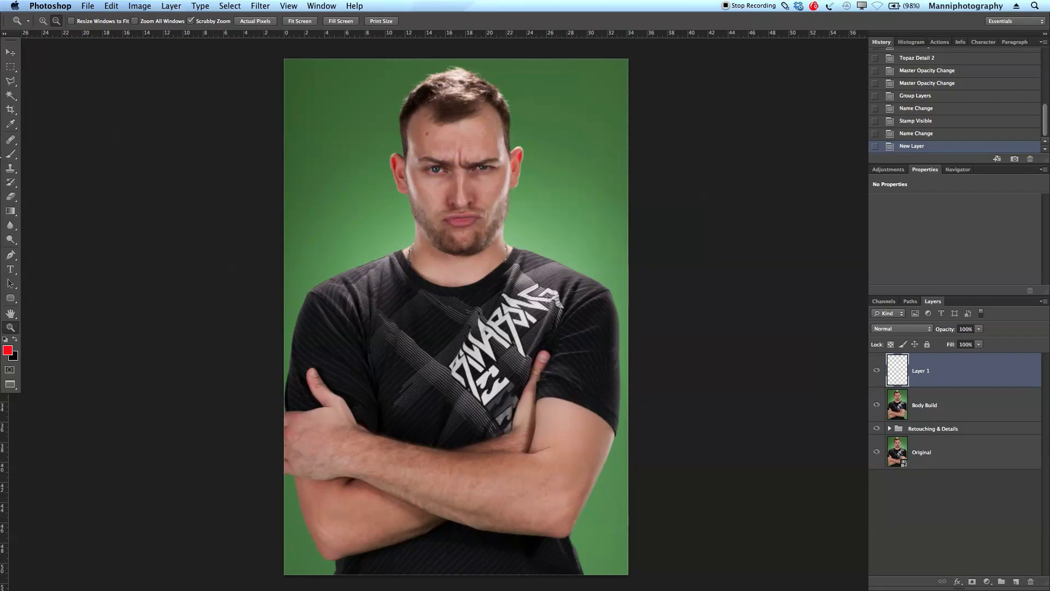
pyautogui.click(11, 154)
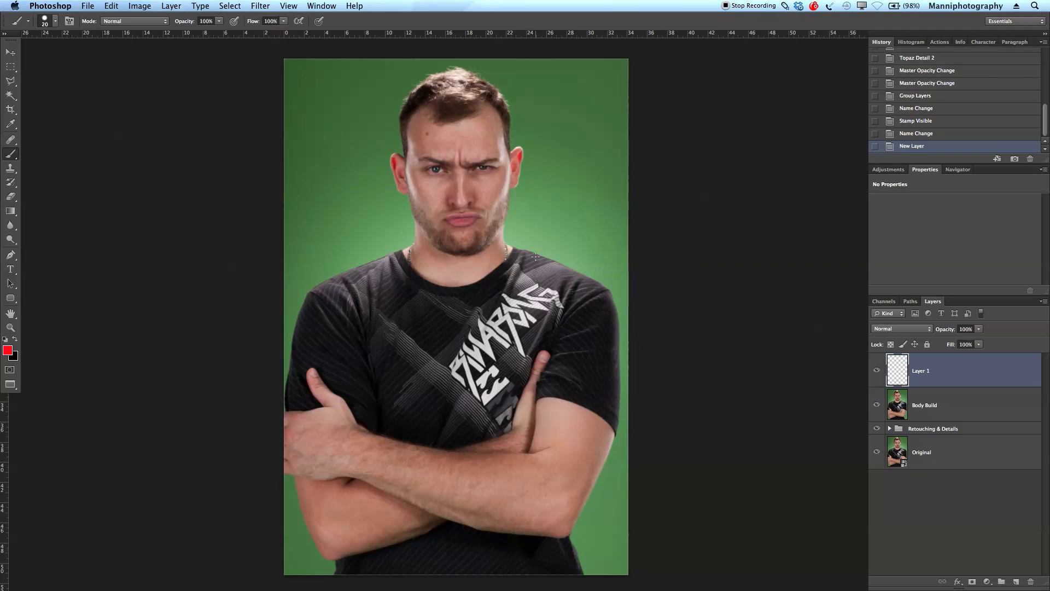
pyautogui.moveTo(506, 214)
pyautogui.mouseDown()
pyautogui.moveTo(486, 245)
pyautogui.moveTo(410, 201)
pyautogui.moveTo(435, 245)
pyautogui.mouseUp()
pyautogui.moveTo(523, 204); pyautogui.dragTo(520, 204)
pyautogui.moveTo(547, 156)
pyautogui.mouseDown()
pyautogui.moveTo(531, 159)
pyautogui.moveTo(538, 166)
pyautogui.mouseUp()
pyautogui.moveTo(368, 160); pyautogui.dragTo(385, 172)
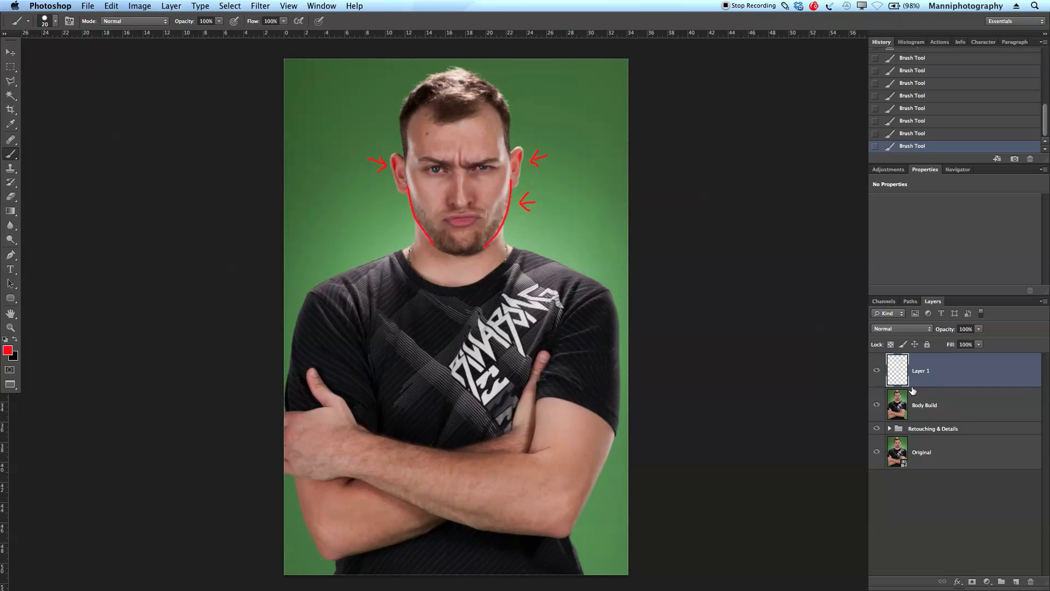
# Hide the layer with the red guide marks and rename it Help Layers.
pyautogui.click(876, 370)
pyautogui.doubleClick(923, 371)
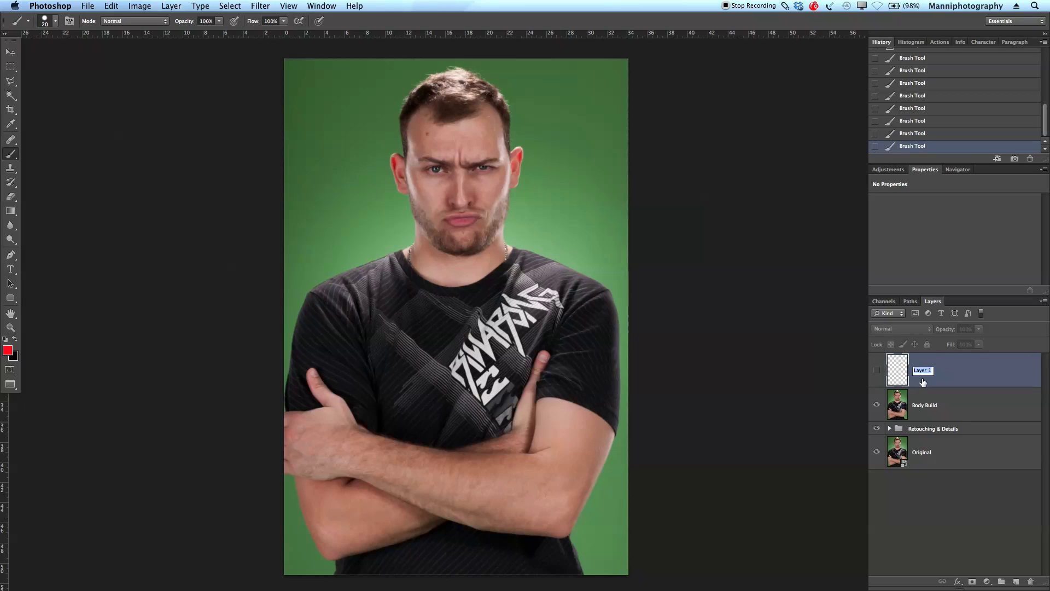
pyautogui.write('Help Layers')
pyautogui.press('Return')
# Open the Liquify filter on the Body Build layer and set the Forward Warp brush size to 360.
pyautogui.click(954, 409)
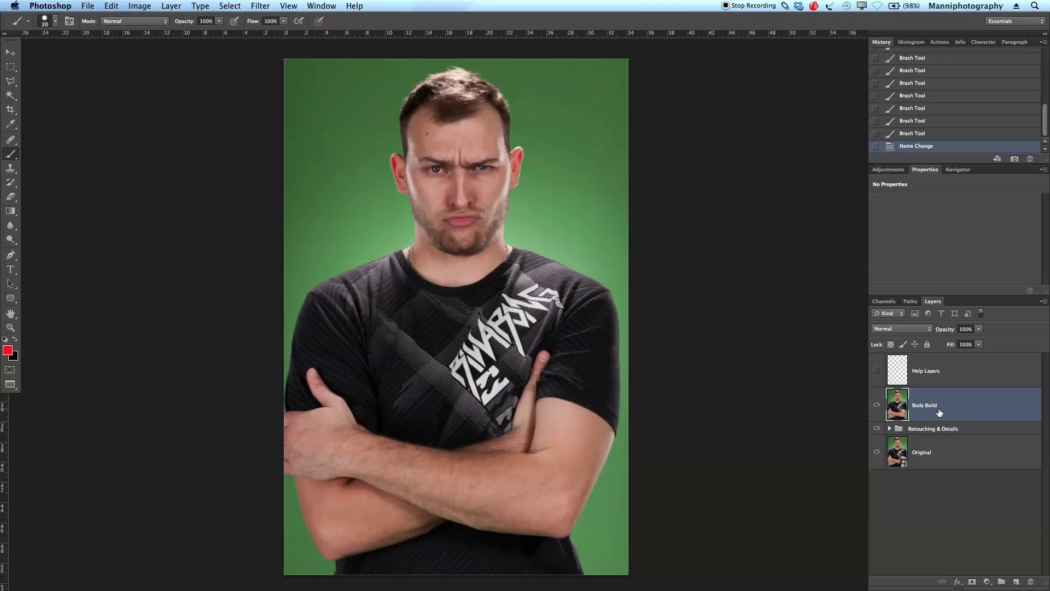
pyautogui.click(233, 6)
pyautogui.moveTo(255, 4)
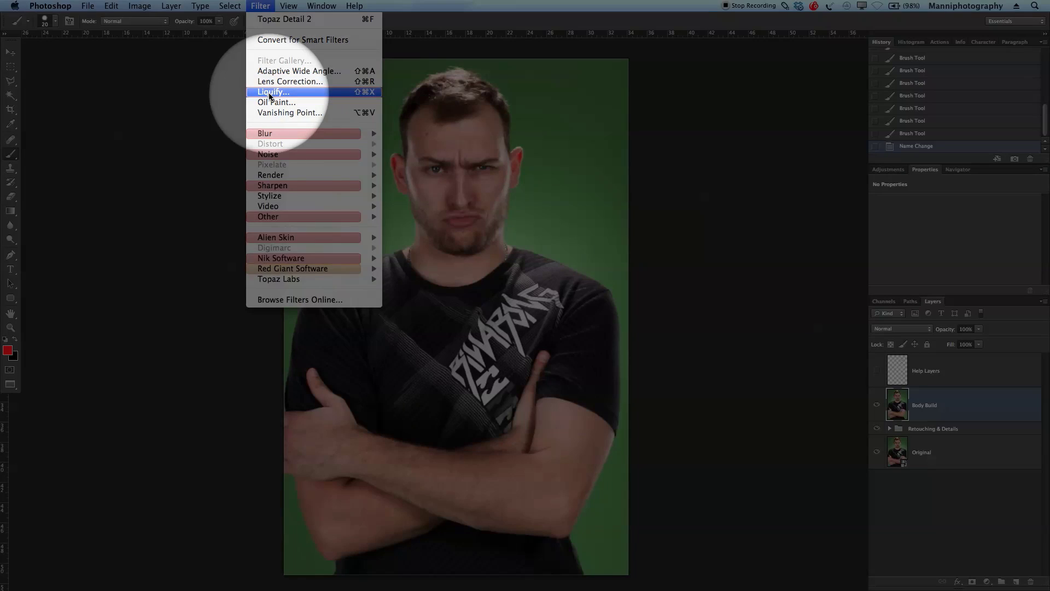
pyautogui.click(268, 93)
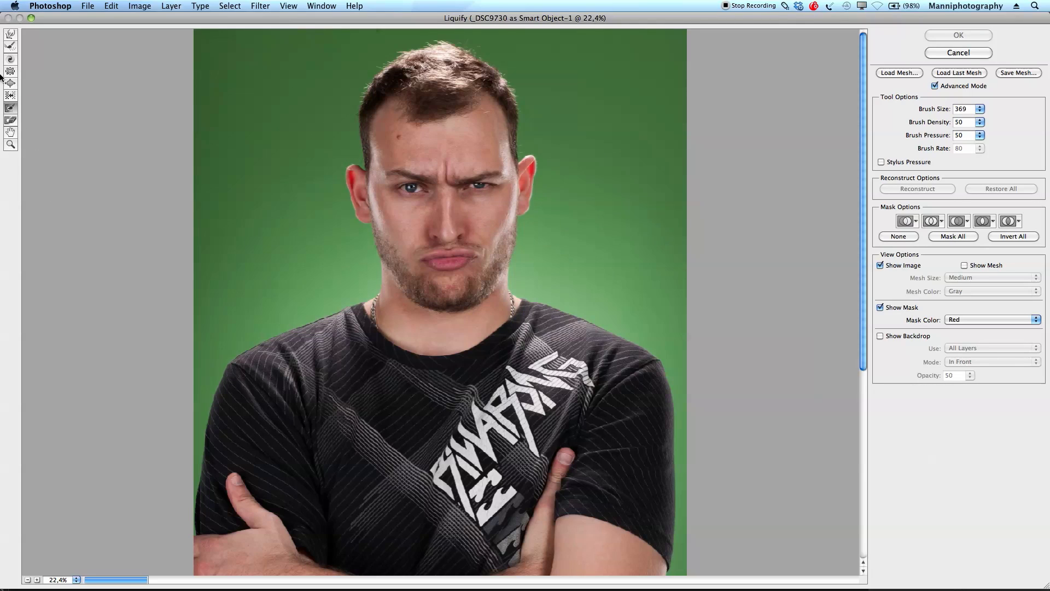
pyautogui.click(10, 35)
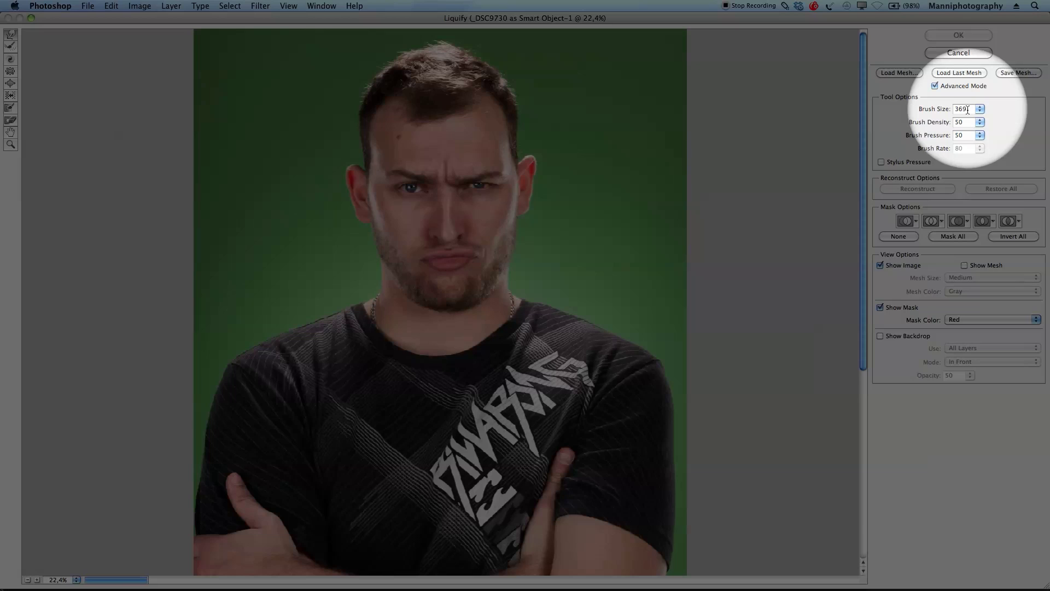
pyautogui.write('0')
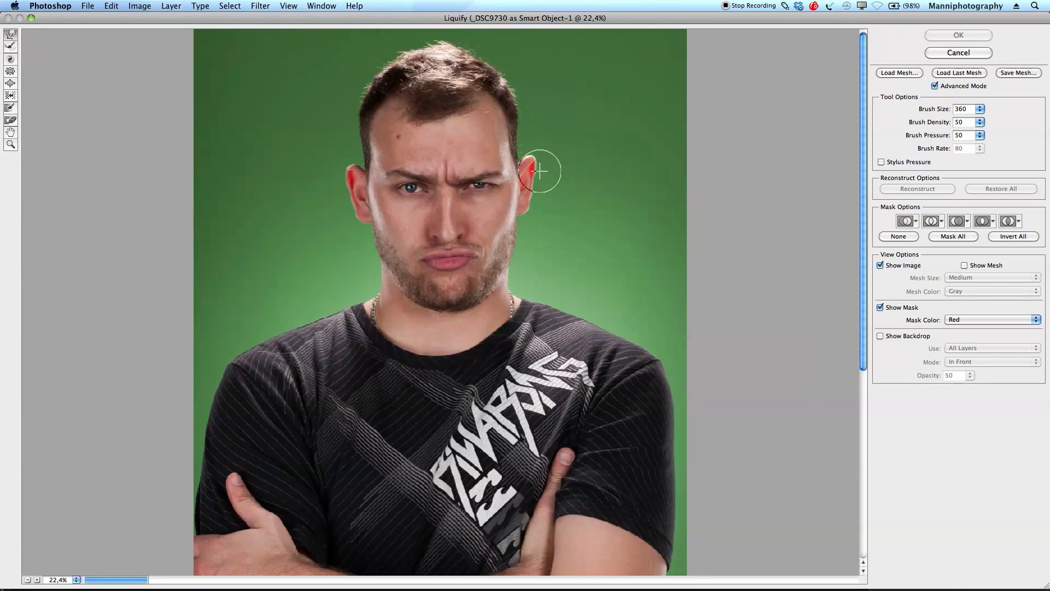
# Push both ears inward towards the head with the Forward Warp tool.
pyautogui.click(534, 211)
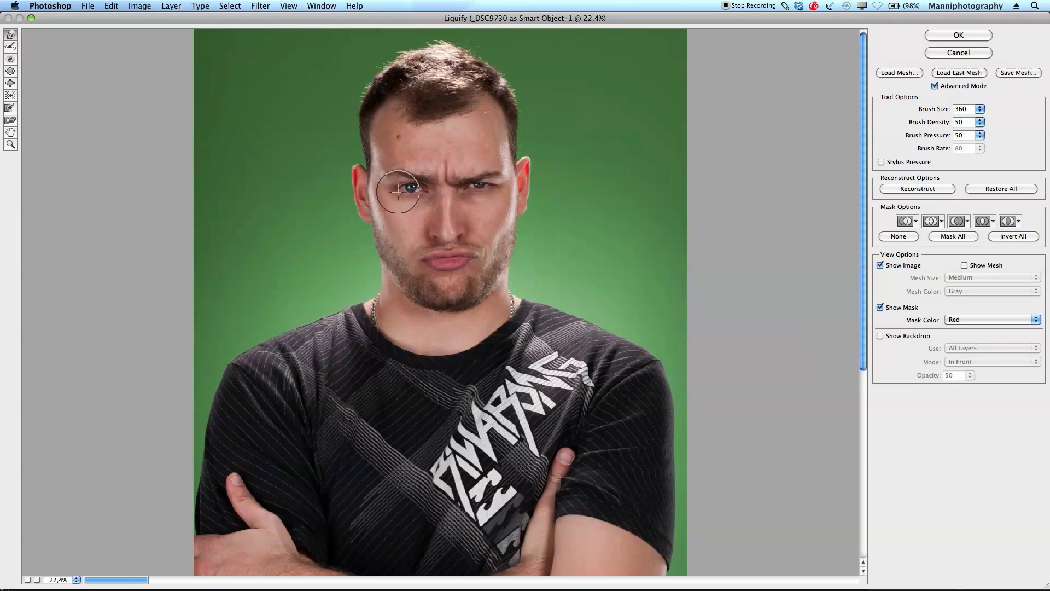
pyautogui.moveTo(356, 164); pyautogui.dragTo(356, 191)
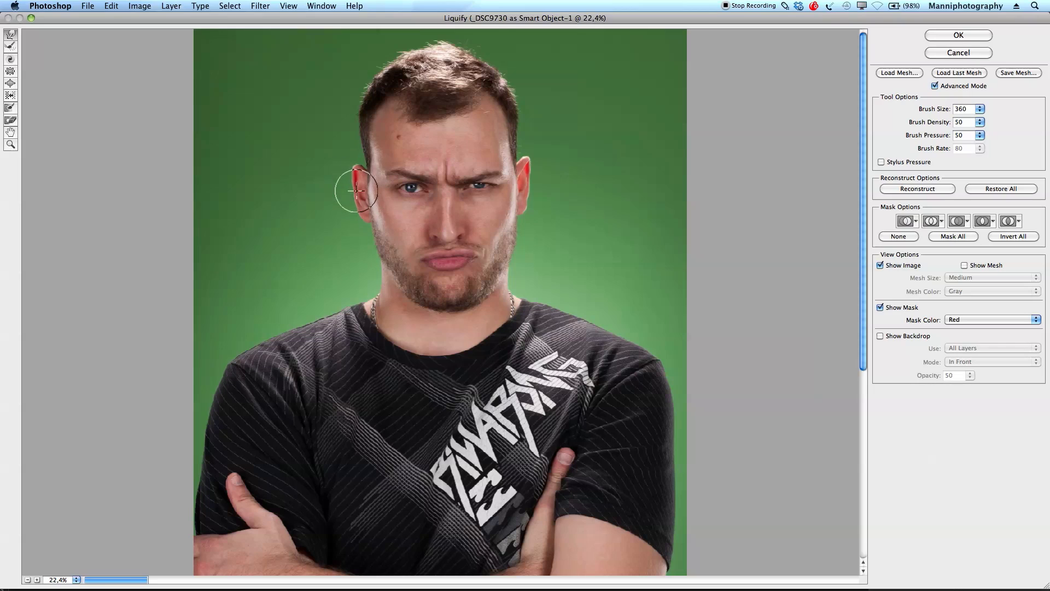
pyautogui.moveTo(525, 185)
pyautogui.mouseDown()
pyautogui.moveTo(535, 168)
pyautogui.moveTo(525, 191)
pyautogui.moveTo(529, 165)
pyautogui.moveTo(520, 168)
pyautogui.mouseUp()
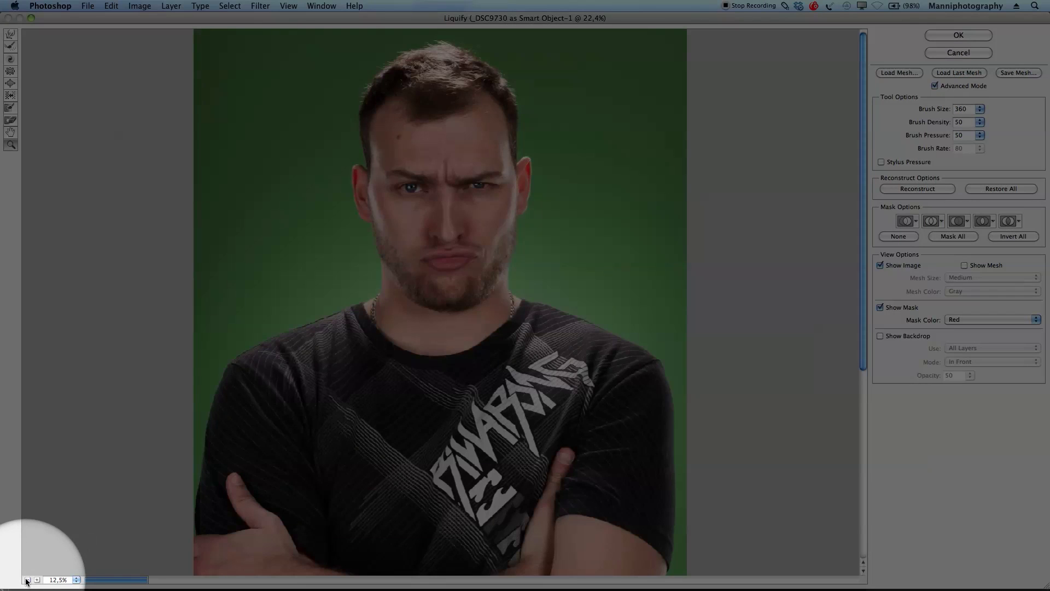
# Reshape the jawline and mouth with the Forward Warp tool, using brush sizes of 700 and 200, and apply Liquify.
pyautogui.click(27, 579)
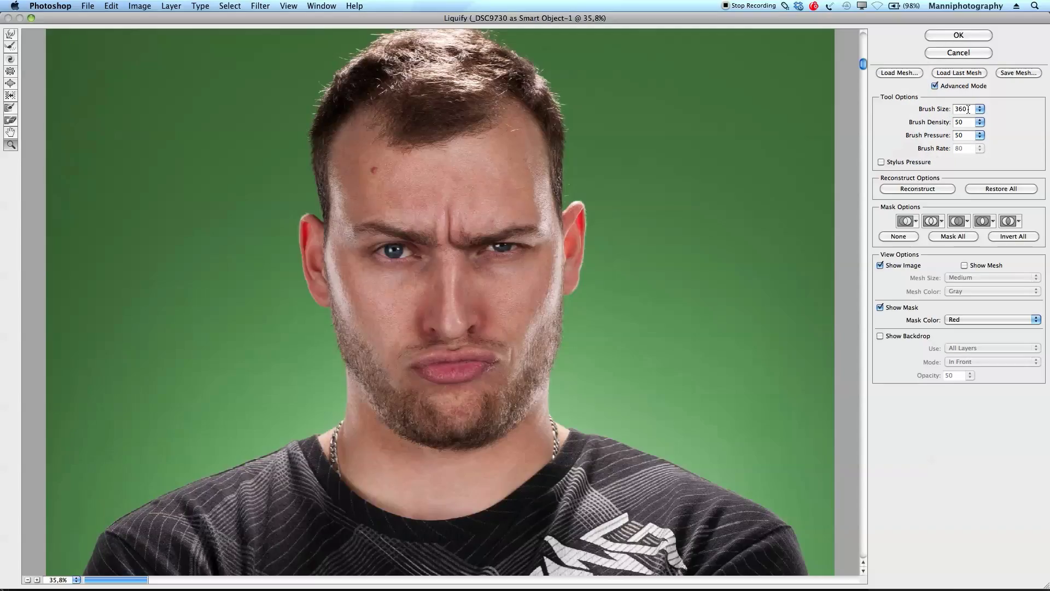
pyautogui.click(942, 111)
pyautogui.moveTo(941, 111); pyautogui.dragTo(980, 112)
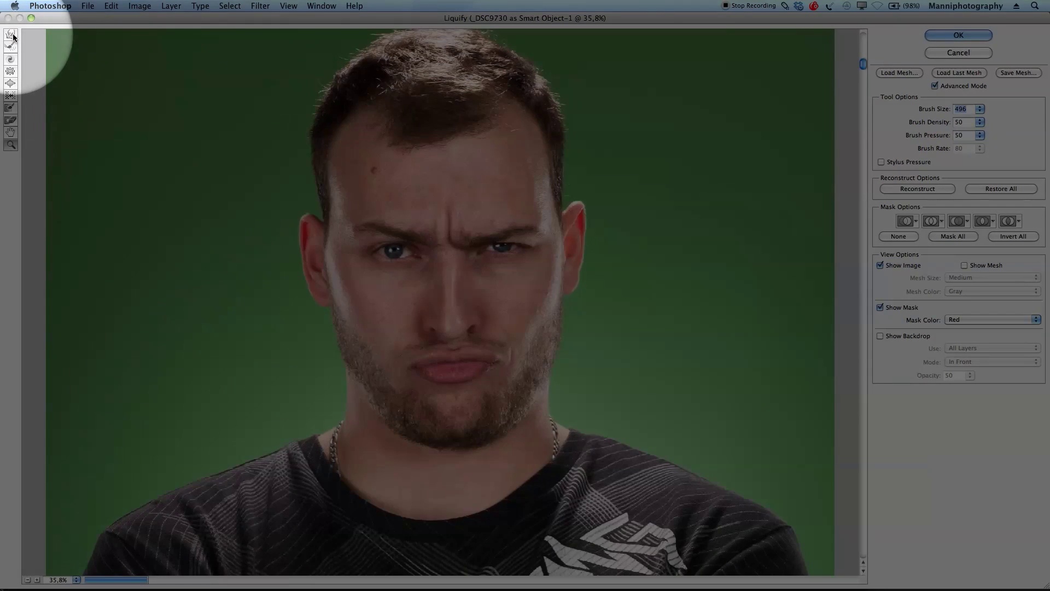
pyautogui.click(12, 36)
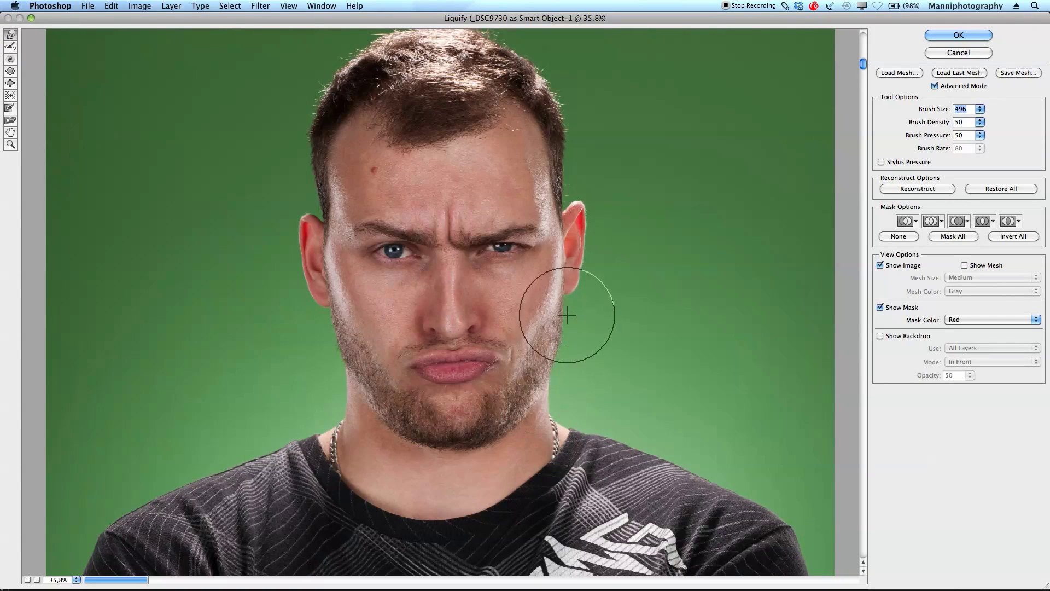
pyautogui.moveTo(932, 111); pyautogui.dragTo(988, 115)
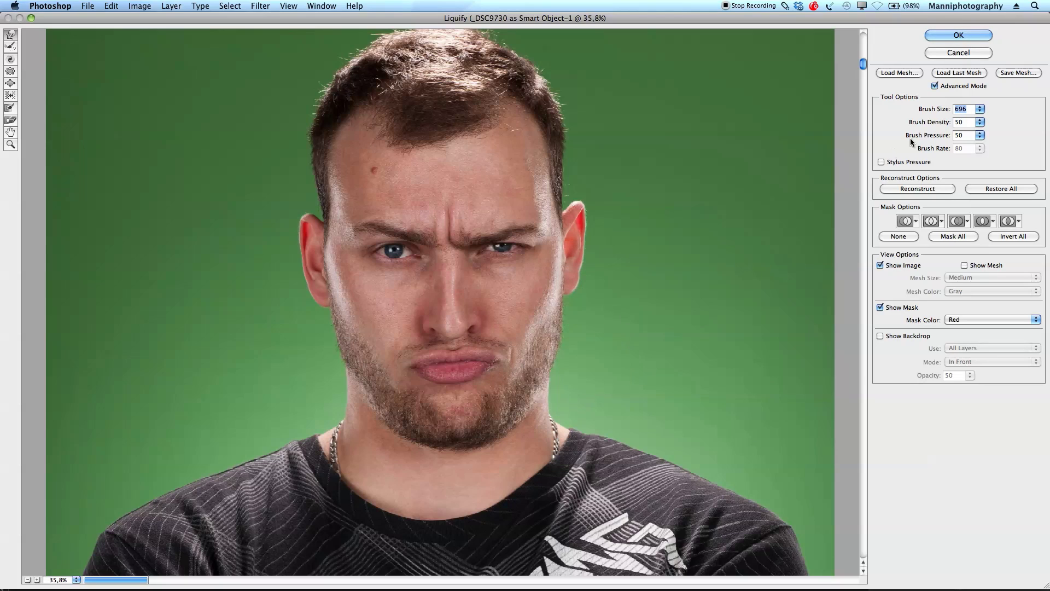
pyautogui.write('700')
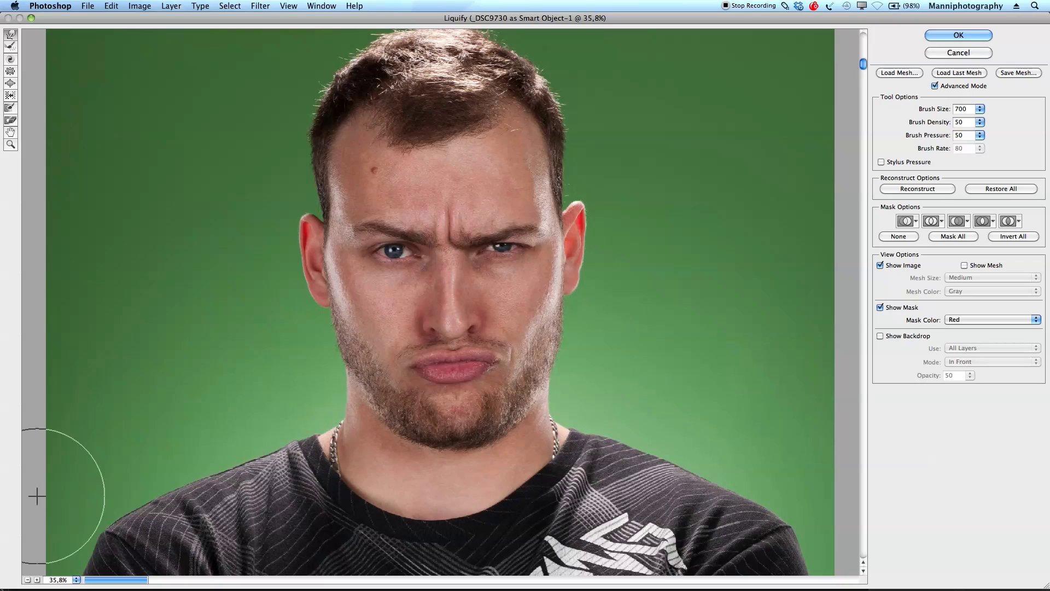
pyautogui.click(28, 579)
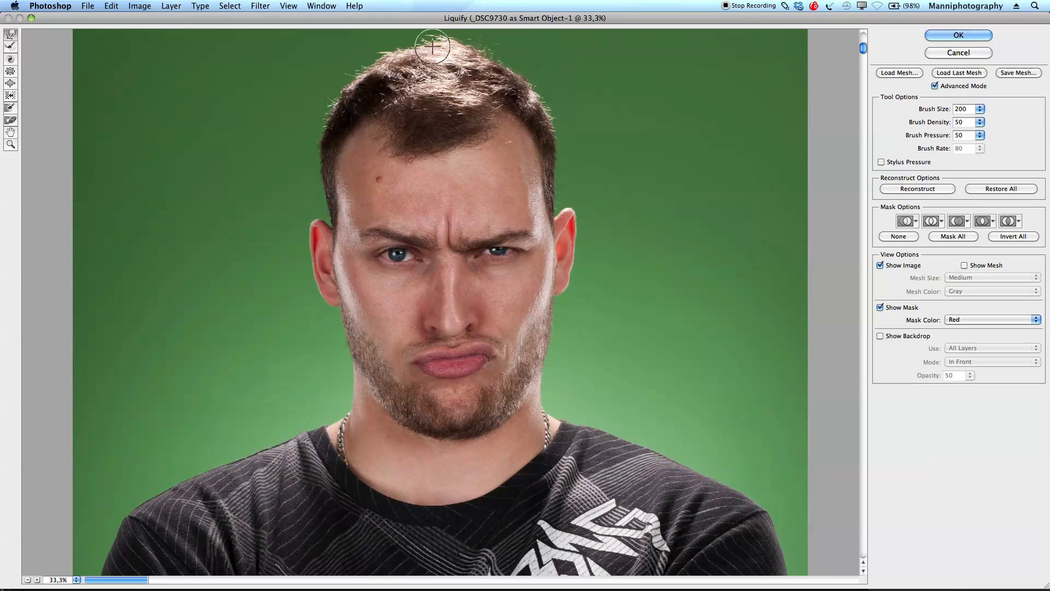
pyautogui.click(956, 39)
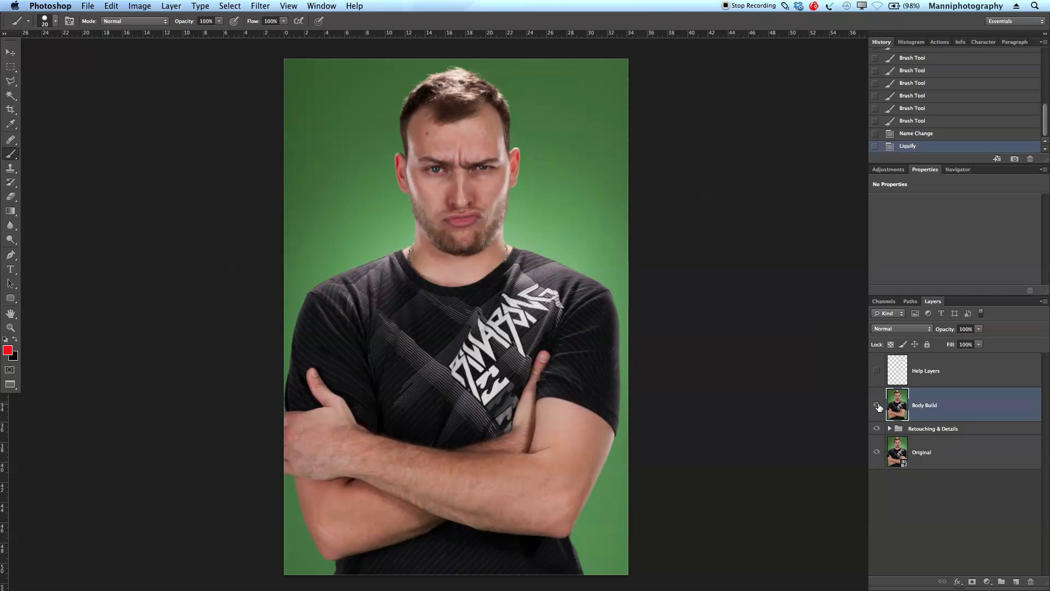
# Compare the face with the Body Build layer hidden and shown.
pyautogui.click(877, 406)
pyautogui.click(877, 411)
pyautogui.click(876, 408)
pyautogui.click(877, 408)
pyautogui.click(877, 370)
pyautogui.click(879, 406)
pyautogui.click(879, 406)
pyautogui.click(879, 405)
pyautogui.click(879, 405)
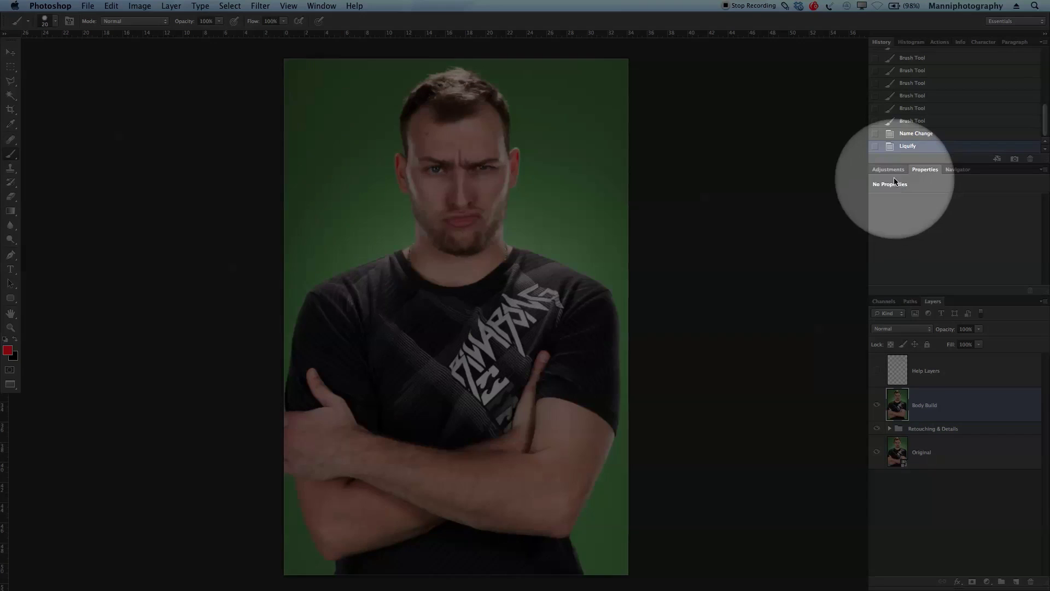
# Add a Levels adjustment layer above Body Build, slightly darkening the midtones and brightening the highlights.
pyautogui.click(888, 170)
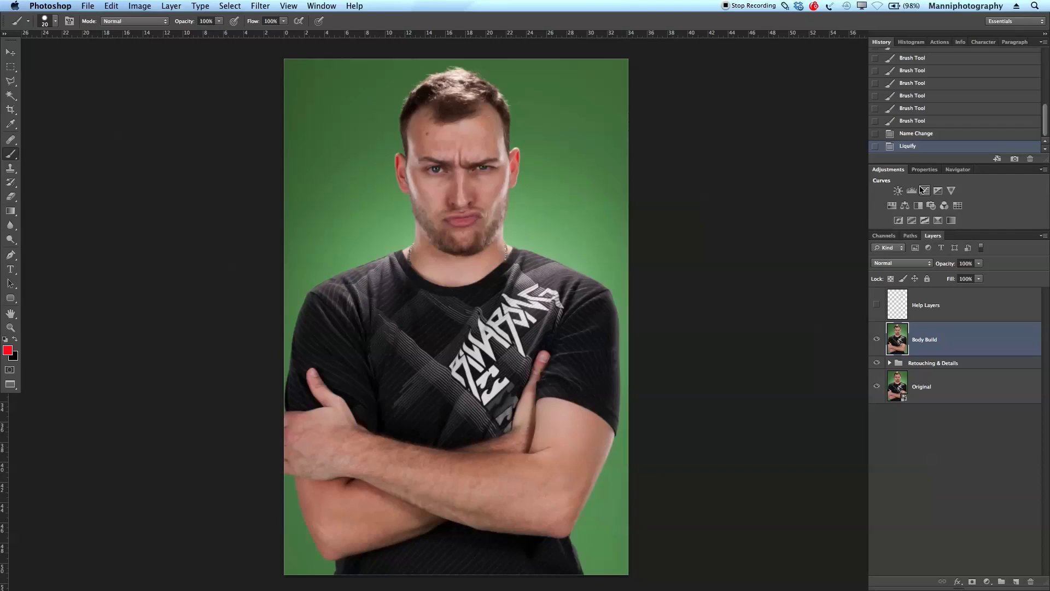
pyautogui.click(912, 191)
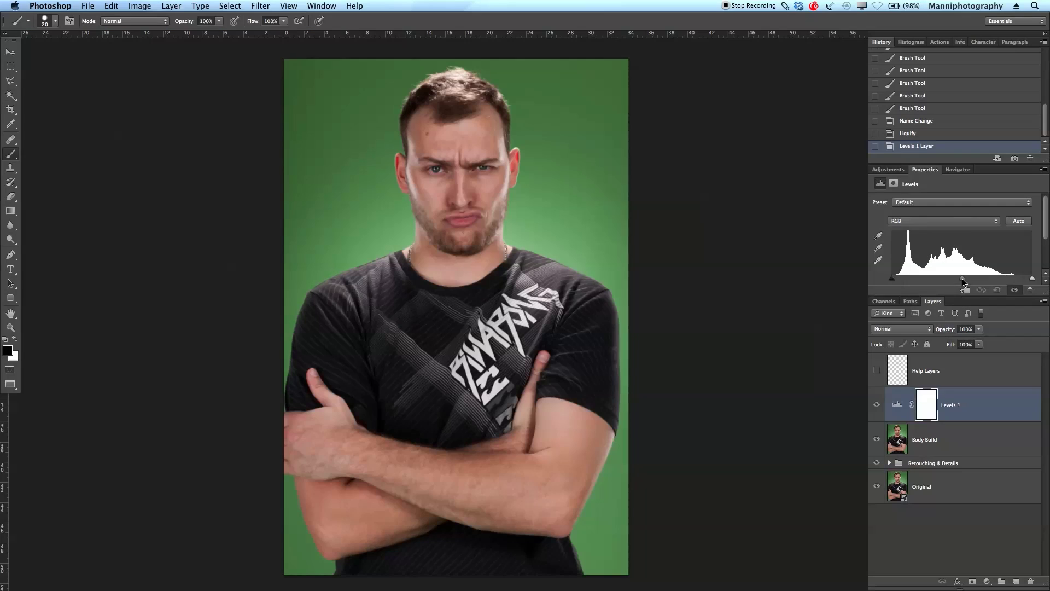
pyautogui.moveTo(962, 281); pyautogui.dragTo(968, 282)
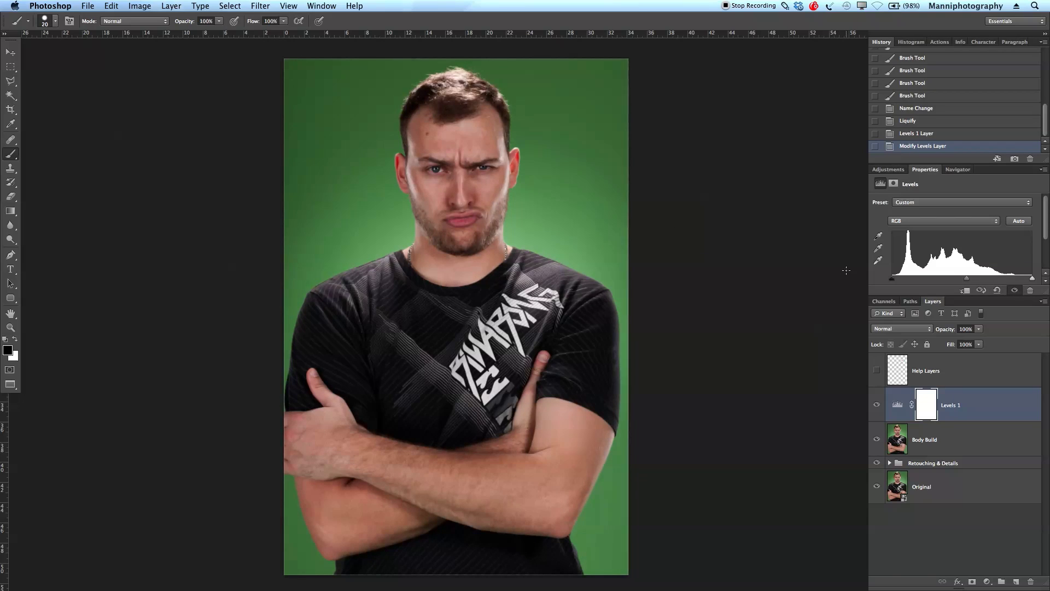
pyautogui.moveTo(1029, 280); pyautogui.dragTo(1025, 280)
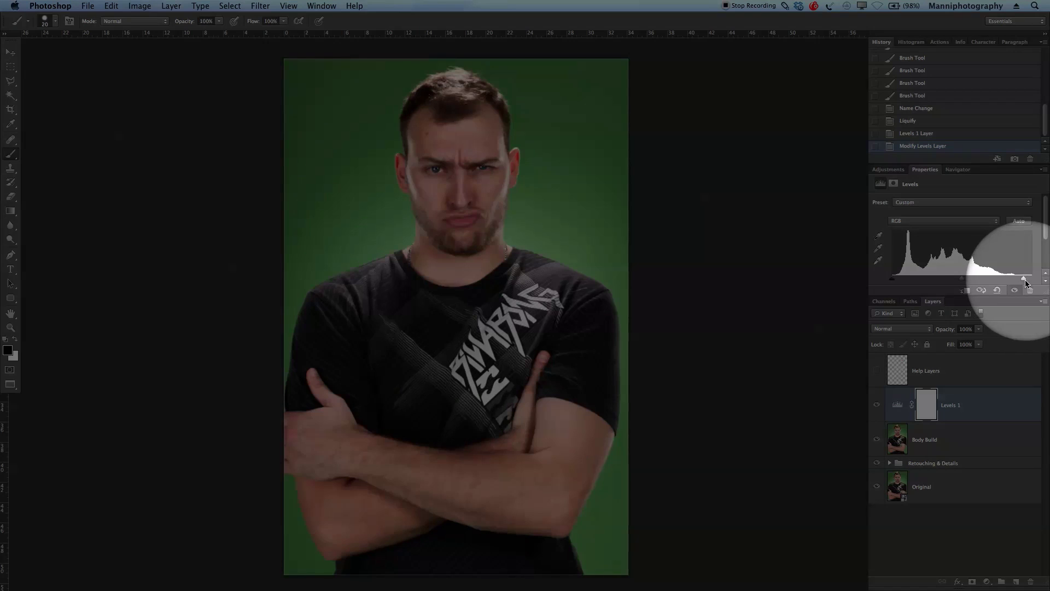
pyautogui.moveTo(1024, 280); pyautogui.dragTo(1025, 280)
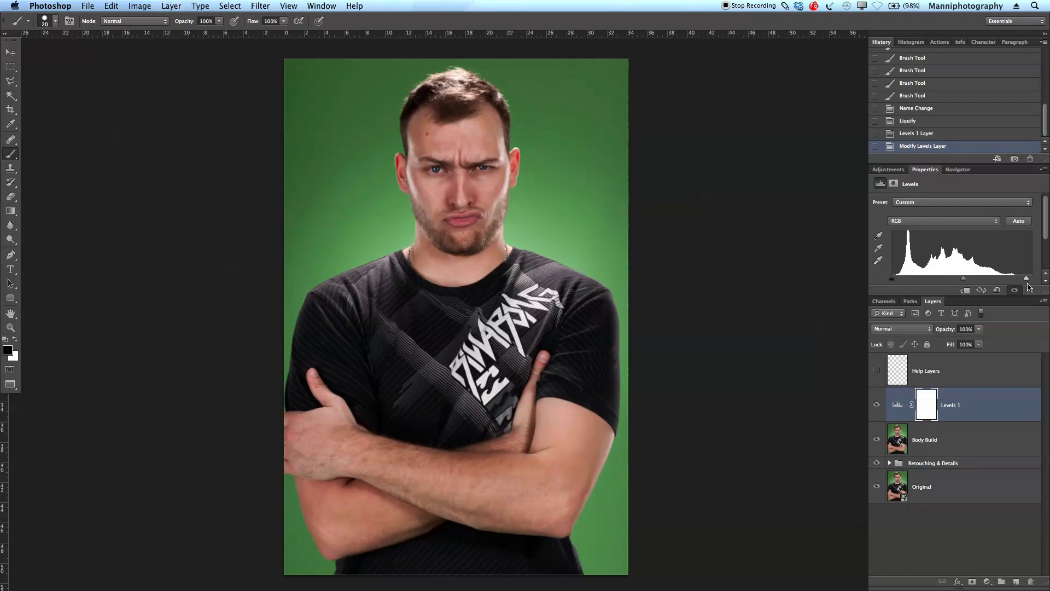
# Add a Hue/Saturation adjustment layer above the Levels layer and set its saturation to -5.
pyautogui.click(888, 169)
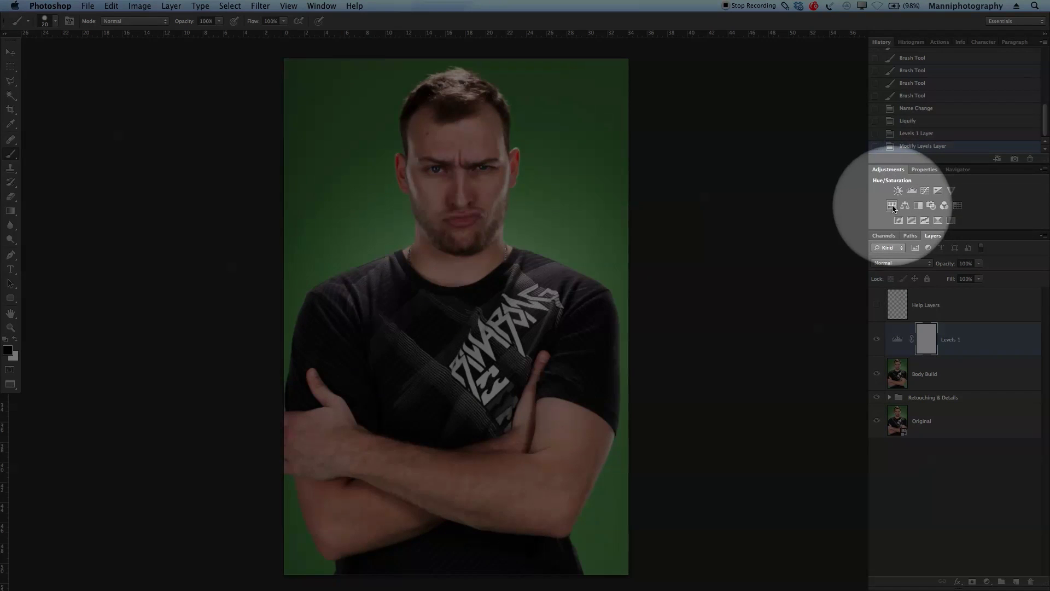
pyautogui.click(893, 206)
pyautogui.click(910, 214)
pyautogui.click(910, 214)
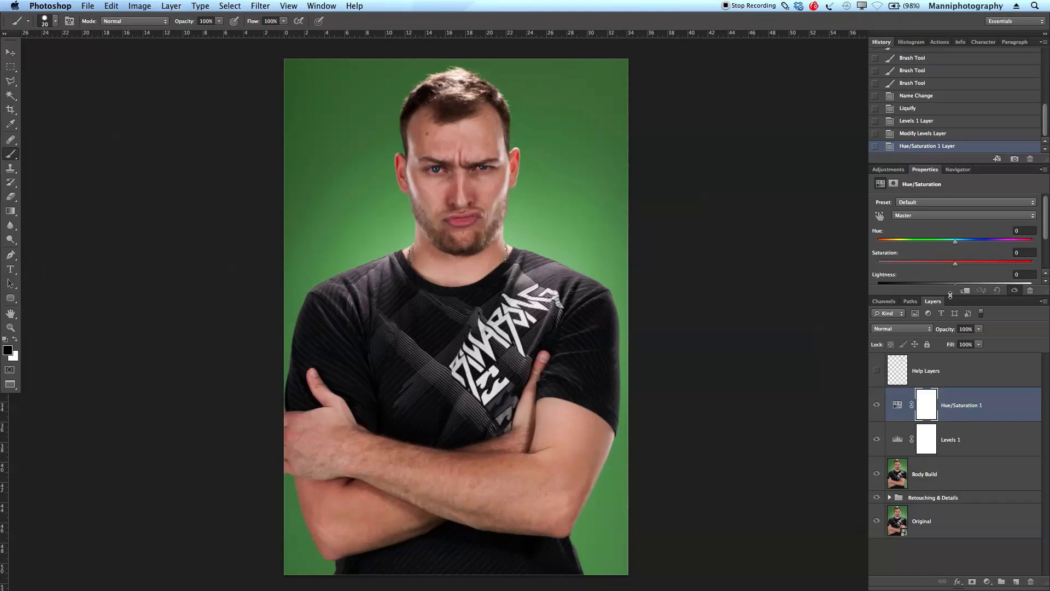
pyautogui.moveTo(950, 295); pyautogui.dragTo(951, 318)
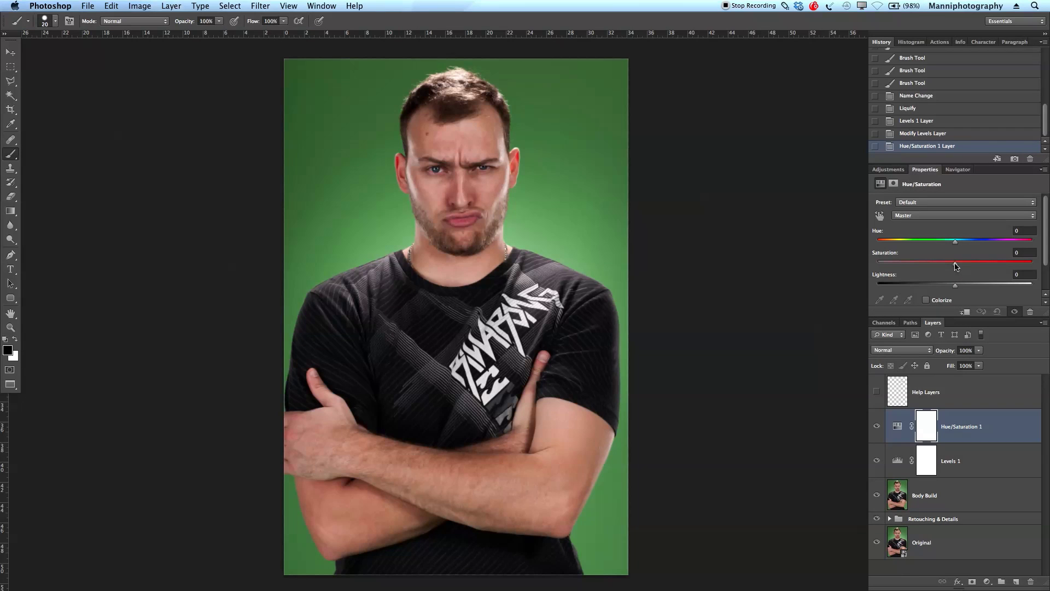
pyautogui.moveTo(955, 265); pyautogui.dragTo(952, 267)
pyautogui.moveTo(952, 265); pyautogui.dragTo(951, 266)
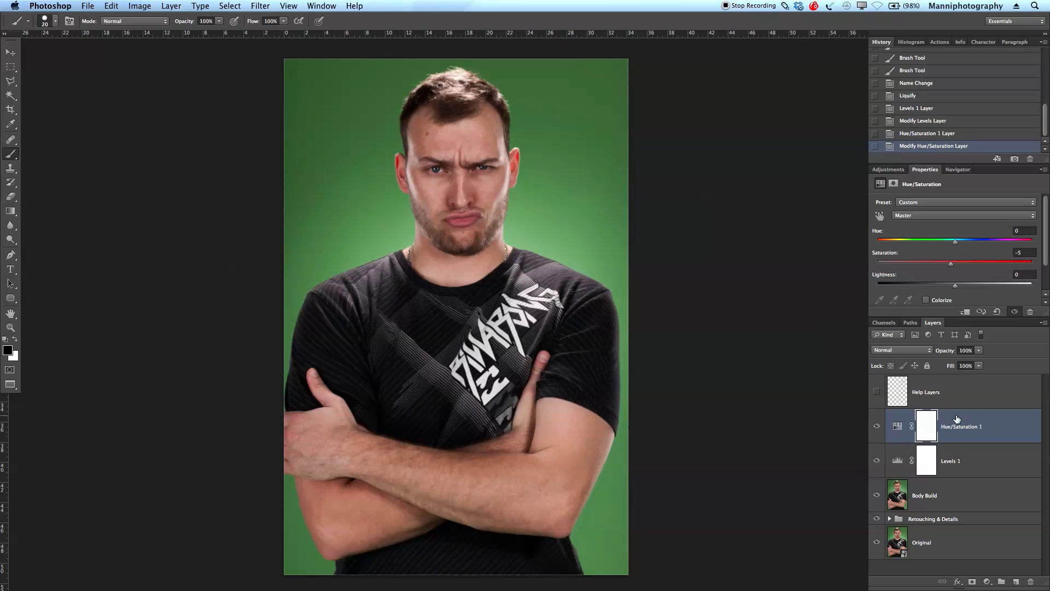
# Group the Hue/Saturation, Levels and Body Build layers and name the group Facial Expression.
pyautogui.keyDown('shift'); pyautogui.click(970, 467); pyautogui.keyUp('shift')
pyautogui.keyDown('shift'); pyautogui.click(986, 487); pyautogui.keyUp('shift')
pyautogui.press('super+g')
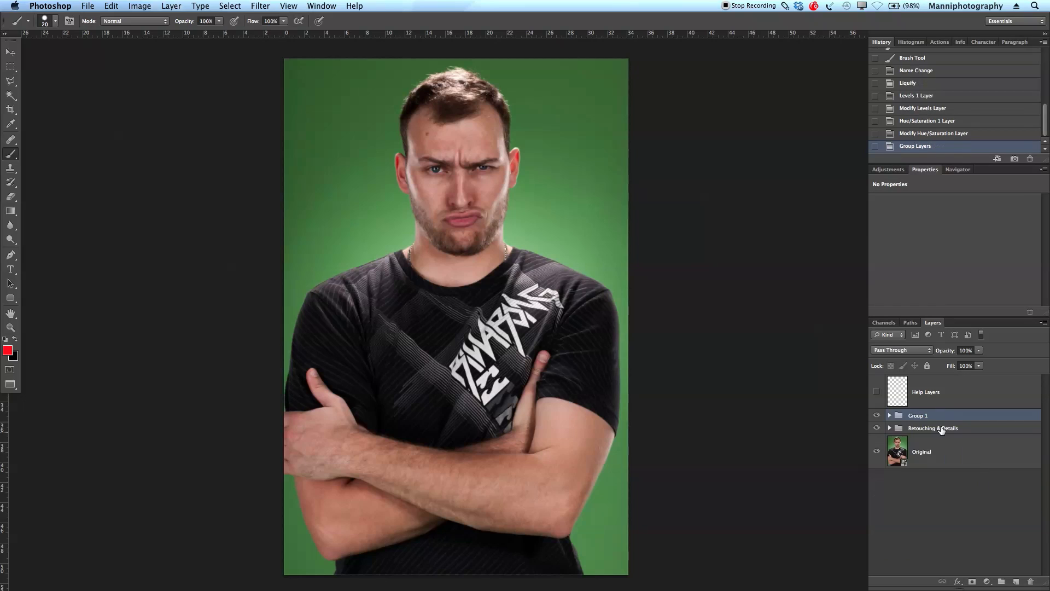
pyautogui.doubleClick(919, 415)
pyautogui.write('Facial Expression')
pyautogui.press('Return')
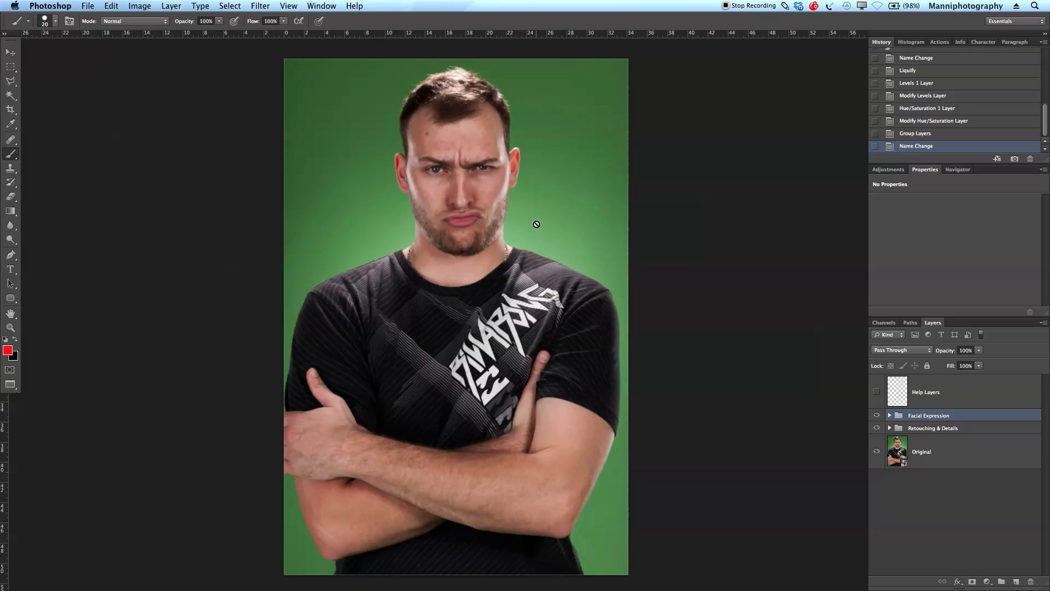
# Create a new layer above the Facial Expression group and fill the whole canvas on it with 50% Gray.
pyautogui.click(1016, 582)
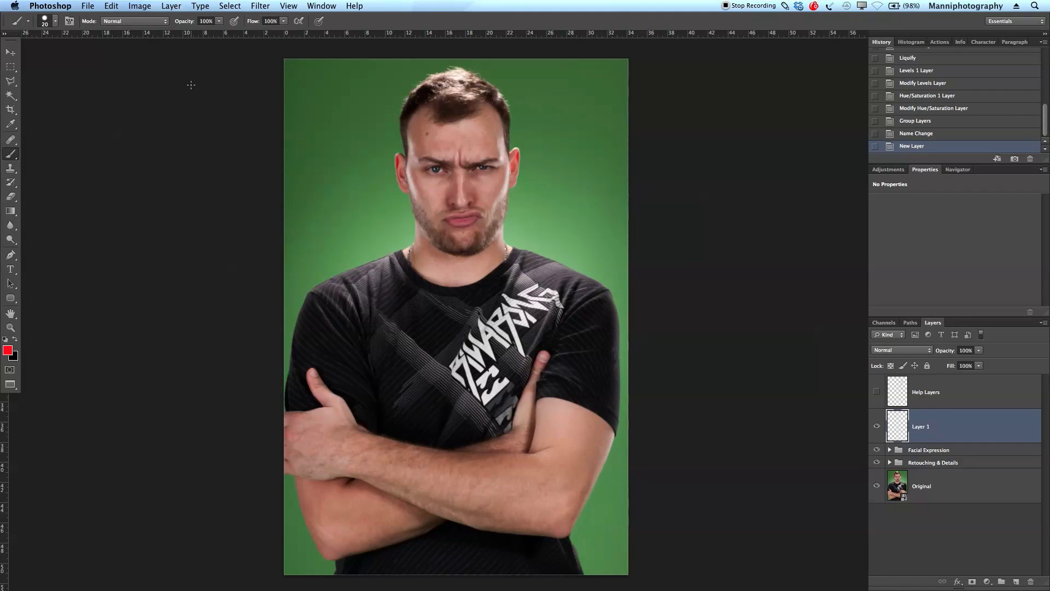
pyautogui.click(11, 66)
pyautogui.moveTo(255, 55); pyautogui.dragTo(711, 571)
pyautogui.rightClick(498, 236)
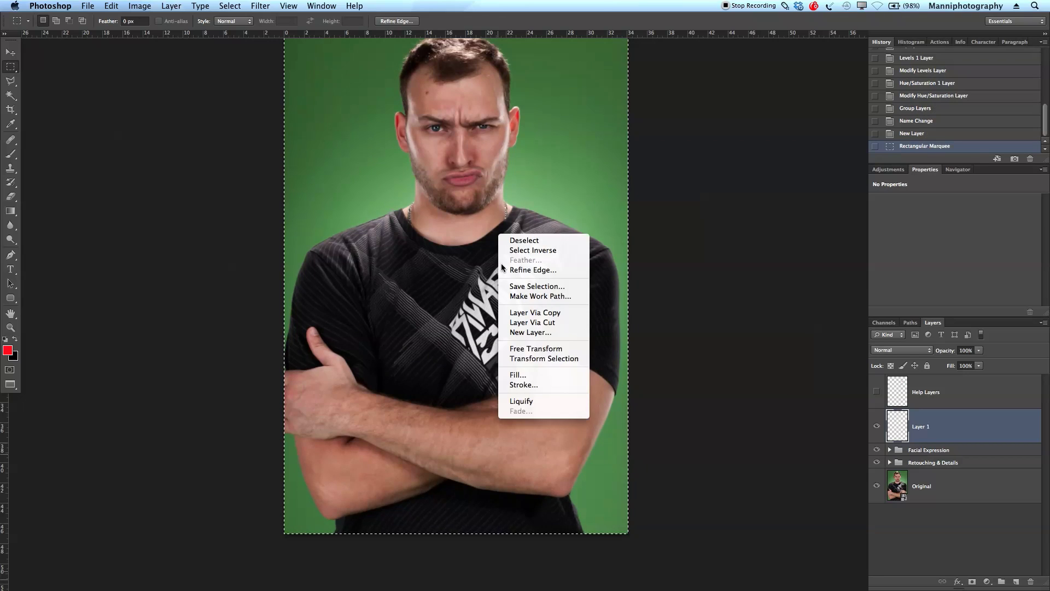
pyautogui.click(517, 375)
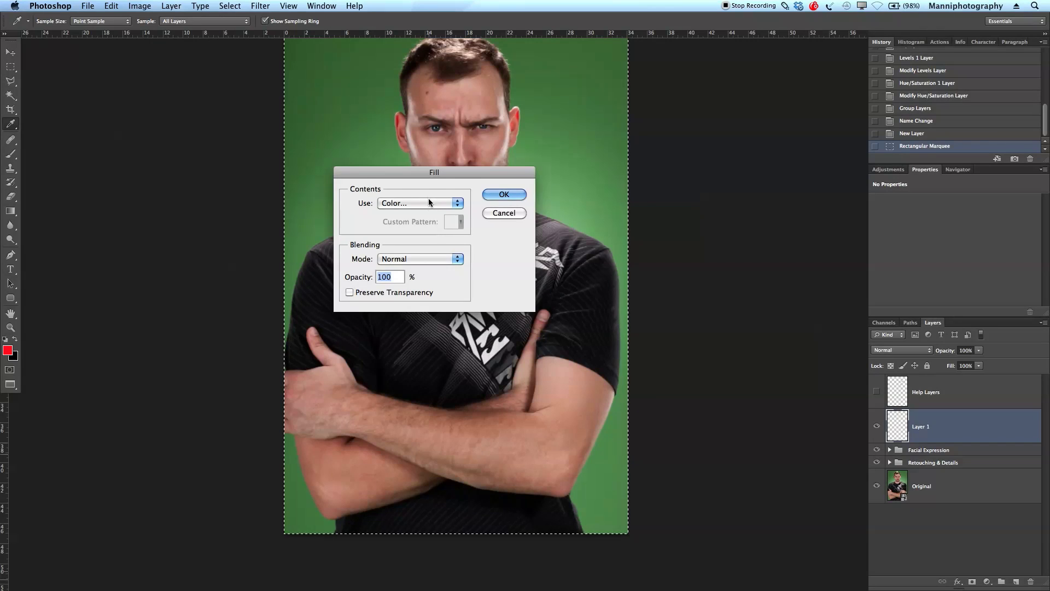
pyautogui.click(429, 203)
pyautogui.click(416, 263)
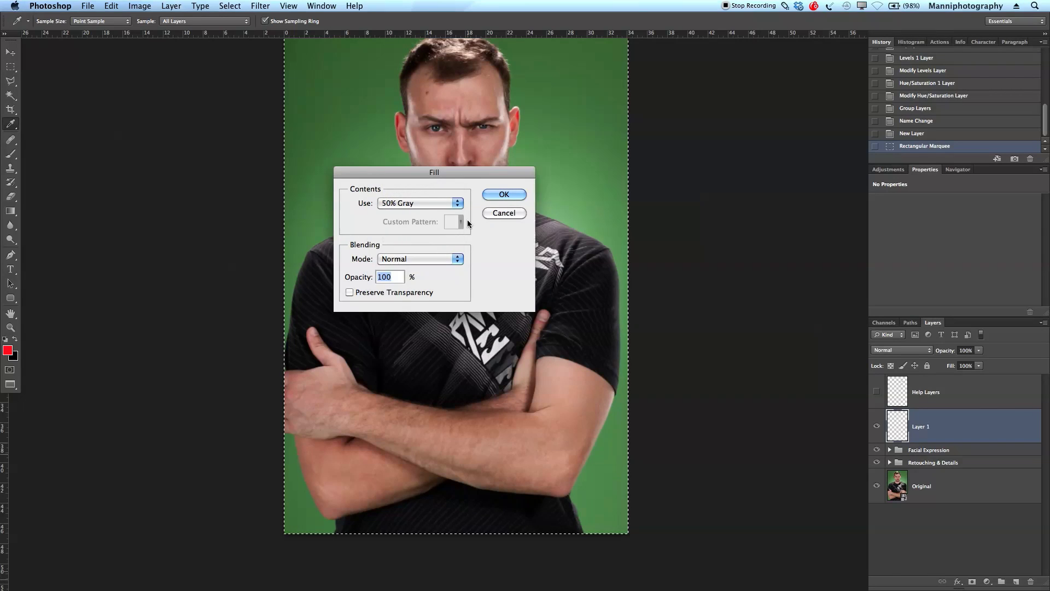
pyautogui.click(502, 195)
pyautogui.moveTo(478, 162); pyautogui.dragTo(464, 197)
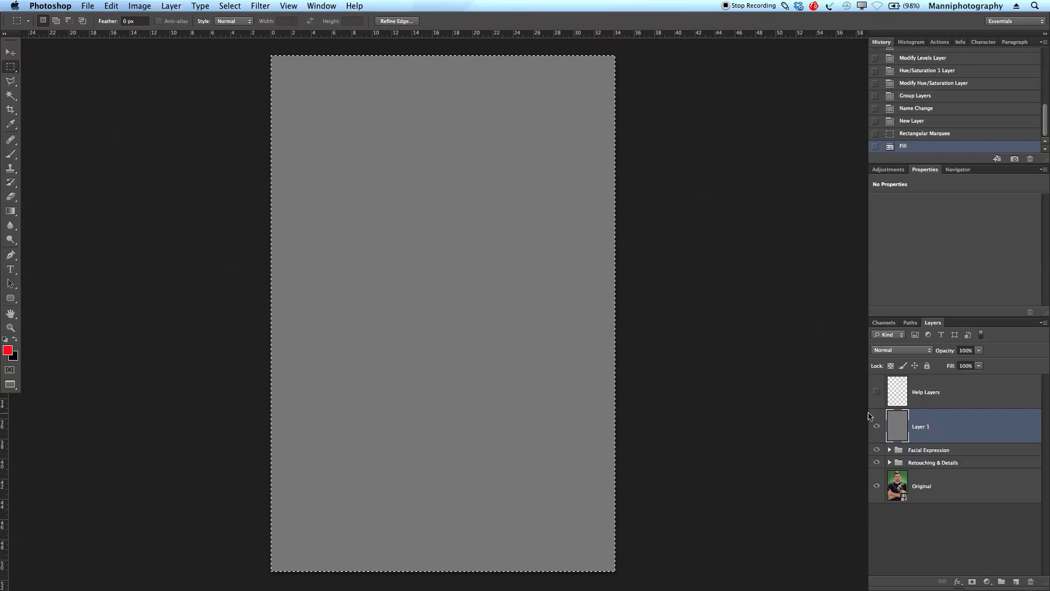
# Rename the gray layer Hard Layer, set its blend mode to Overlay and deselect the canvas.
pyautogui.doubleClick(922, 423)
pyautogui.write('Hard Layer')
pyautogui.press('Return')
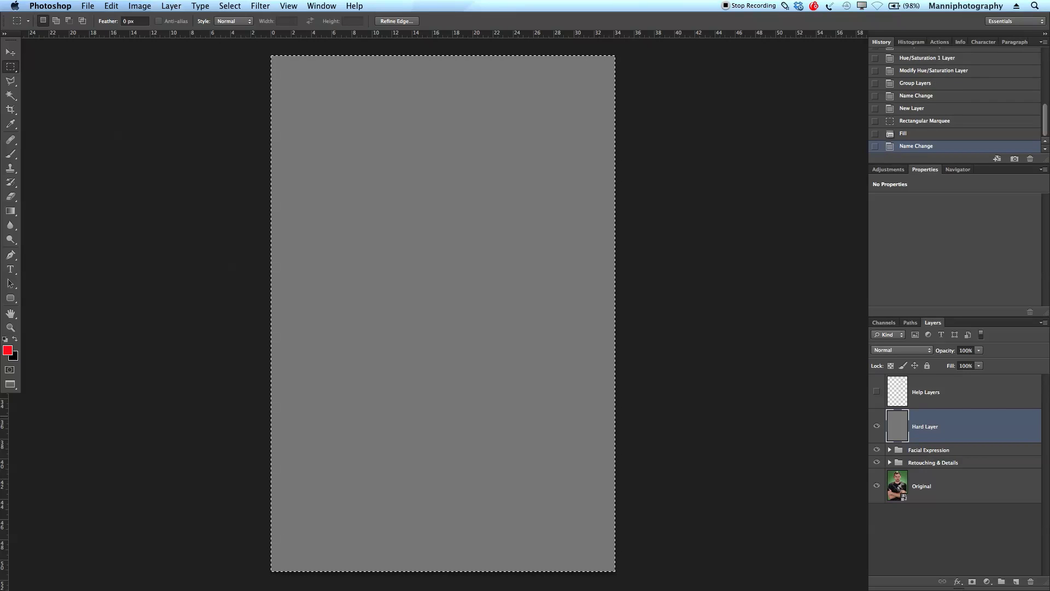
pyautogui.click(895, 351)
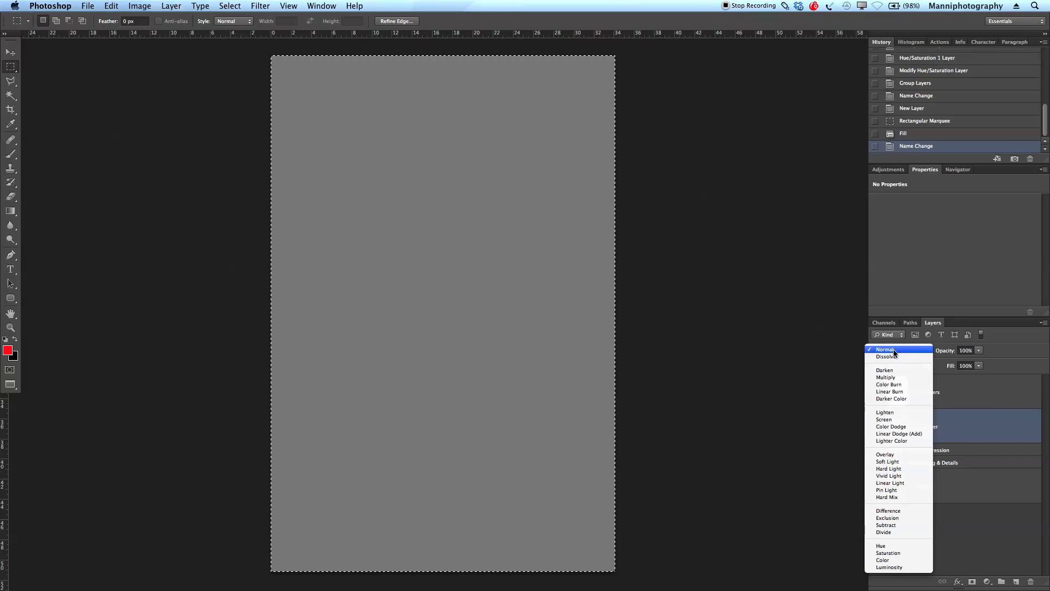
pyautogui.click(885, 454)
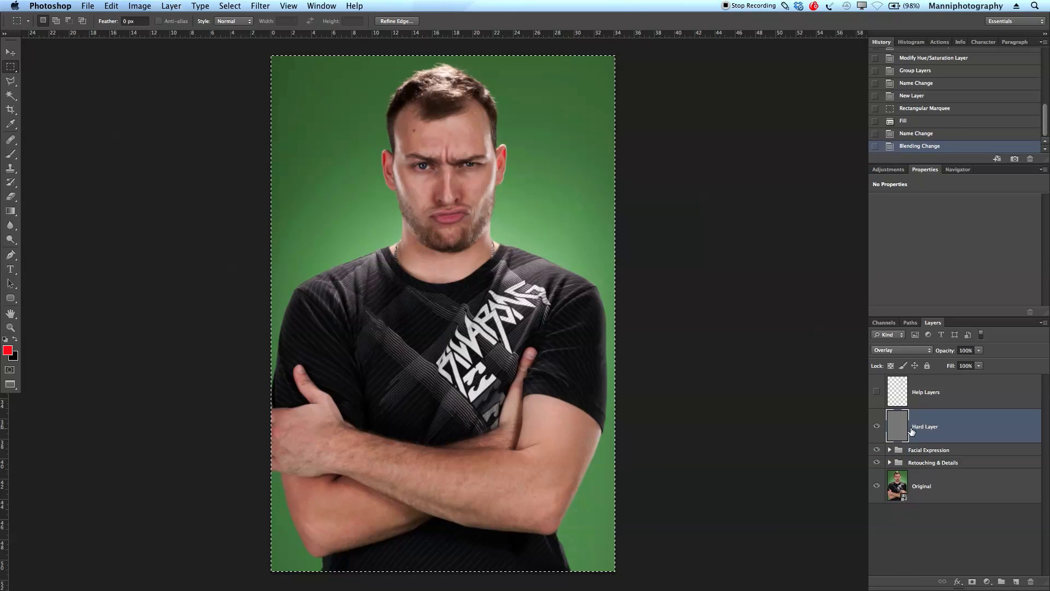
pyautogui.click(453, 118)
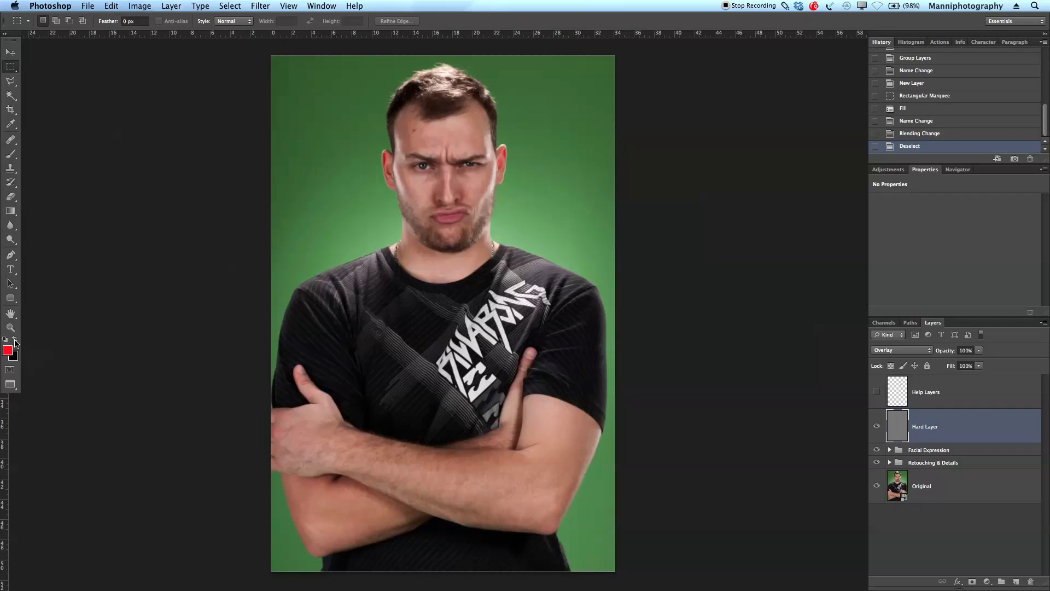
# Configure a soft round brush of 264 px with 0% hardness and 7% opacity, using the default black foreground colour.
pyautogui.click(16, 339)
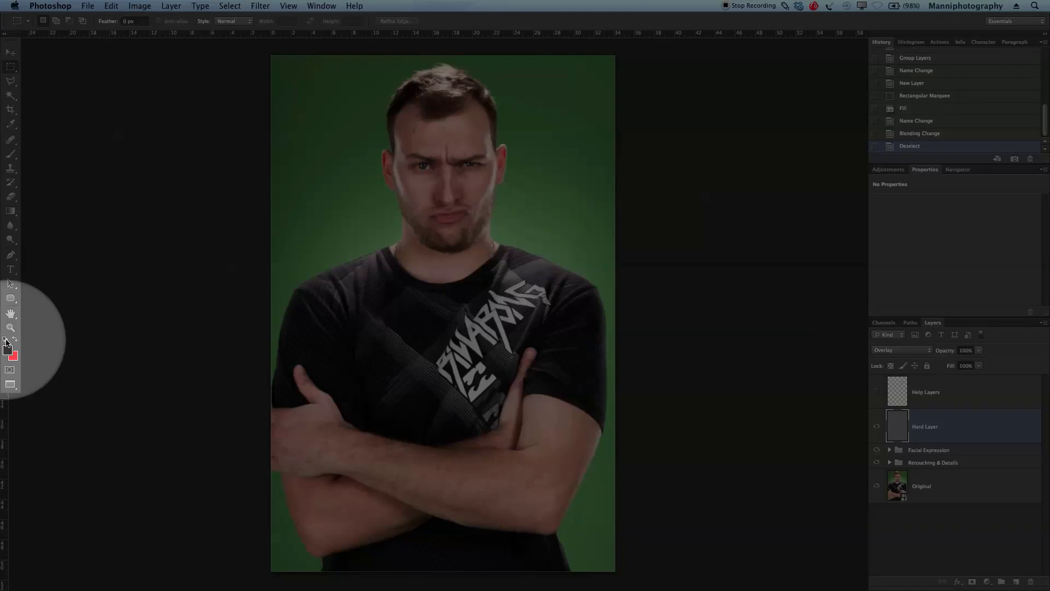
pyautogui.click(6, 339)
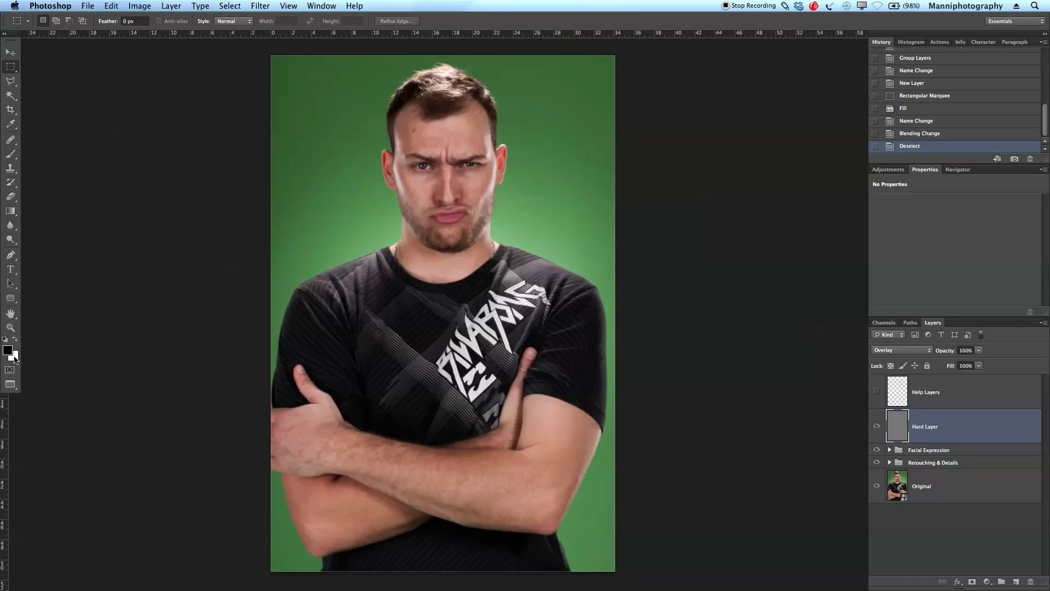
pyautogui.press('b')
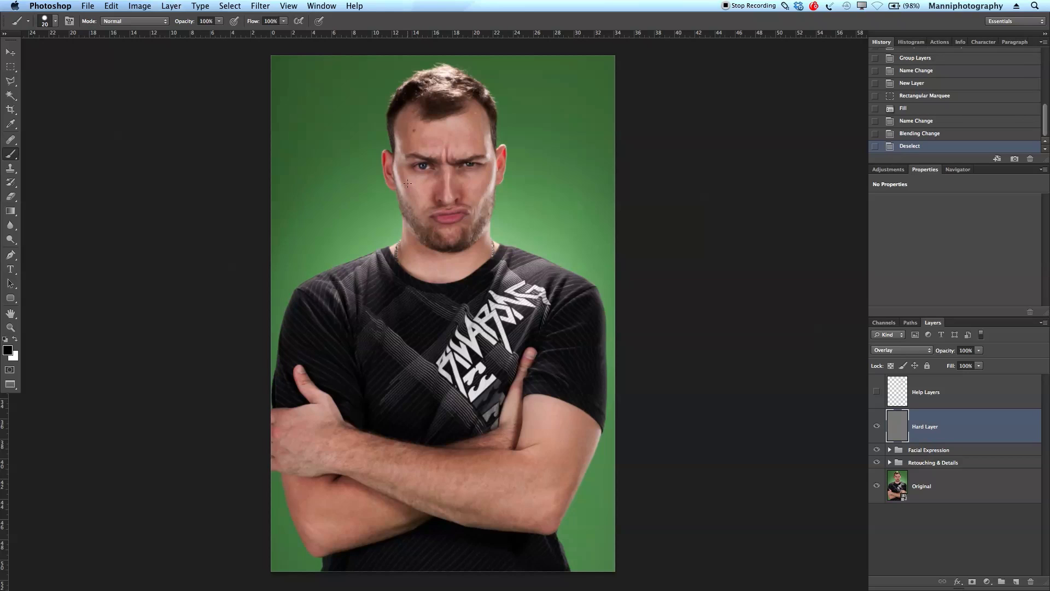
pyautogui.moveTo(333, 211); pyautogui.dragTo(431, 224)
pyautogui.moveTo(347, 232)
pyautogui.mouseDown()
pyautogui.moveTo(362, 232)
pyautogui.moveTo(356, 2)
pyautogui.mouseUp()
pyautogui.moveTo(356, 350); pyautogui.dragTo(356, 350)
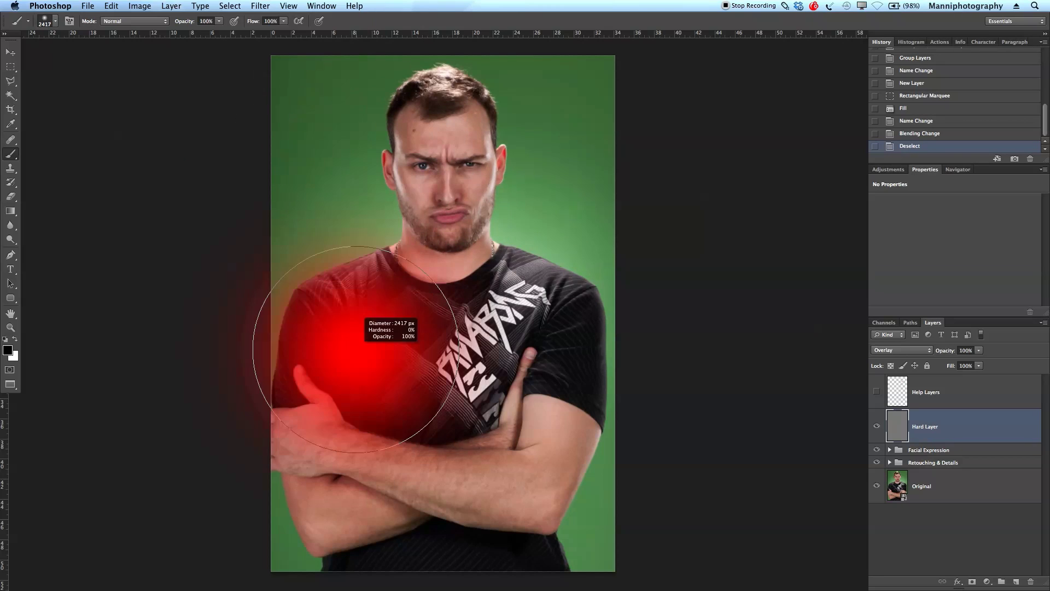
pyautogui.moveTo(356, 266); pyautogui.dragTo(356, 267)
pyautogui.moveTo(412, 240)
pyautogui.mouseDown()
pyautogui.moveTo(322, 242)
pyautogui.moveTo(336, 247)
pyautogui.mouseUp()
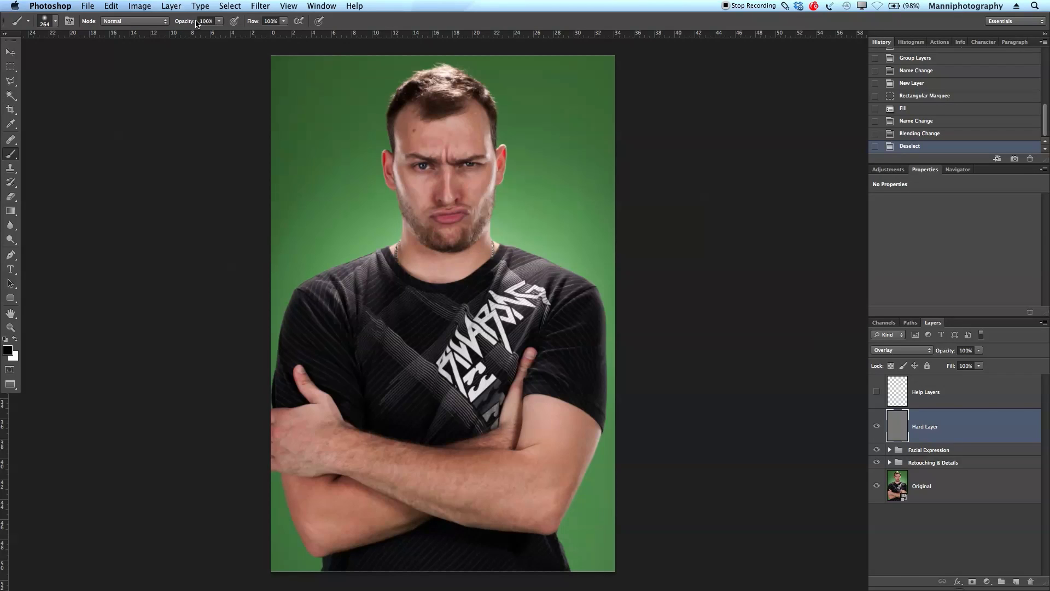
pyautogui.click(205, 21)
pyautogui.write('07')
pyautogui.press('Return')
# Darken the sideburn and beard edge along the image-left side of the face with a black brush of 25 to 90 px.
pyautogui.press('z')
pyautogui.moveTo(460, 235)
pyautogui.mouseDown()
pyautogui.moveTo(511, 239)
pyautogui.moveTo(557, 211)
pyautogui.moveTo(547, 177)
pyautogui.mouseUp()
pyautogui.moveTo(485, 439)
pyautogui.mouseDown()
pyautogui.moveTo(475, 401)
pyautogui.moveTo(464, 403)
pyautogui.mouseUp()
pyautogui.press('b')
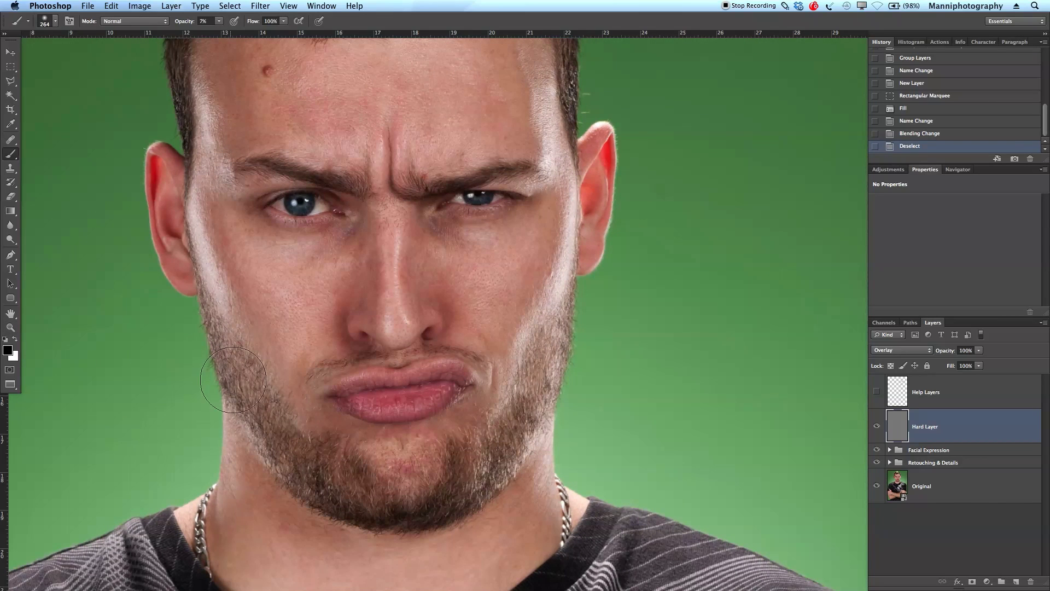
pyautogui.press('z')
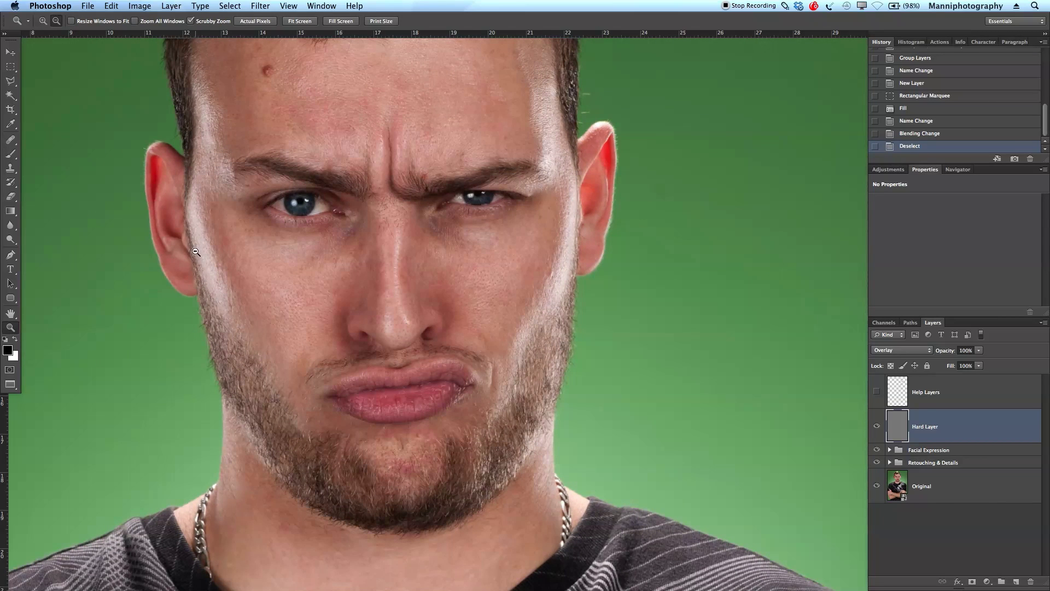
pyautogui.press('b')
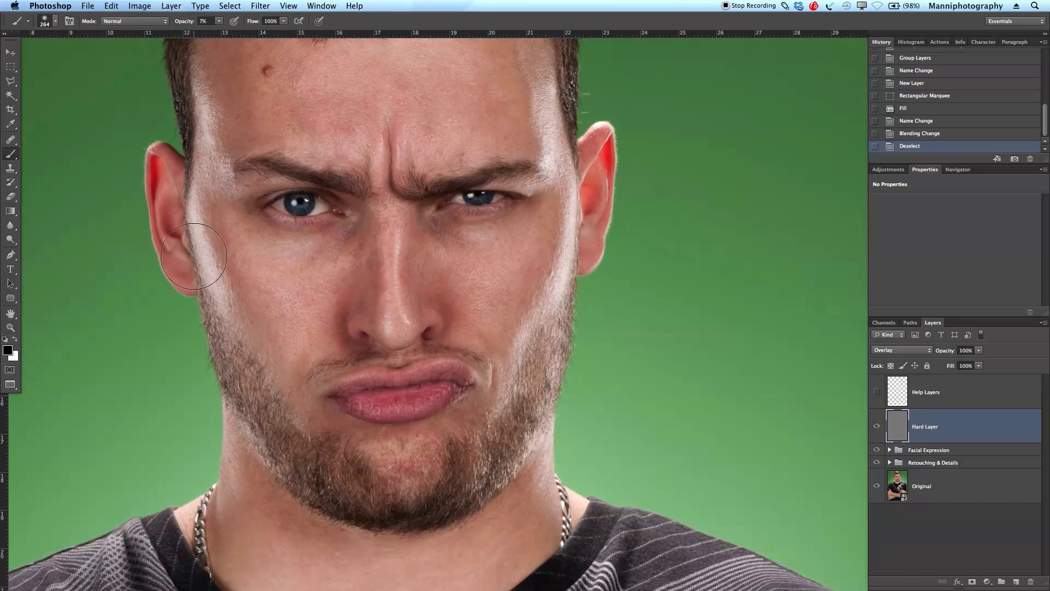
pyautogui.press('[')
pyautogui.press('[')
pyautogui.press('[')
pyautogui.press('[')
pyautogui.press('[')
pyautogui.press('[')
pyautogui.press('[')
pyautogui.press('[')
pyautogui.press('[')
pyautogui.press('[')
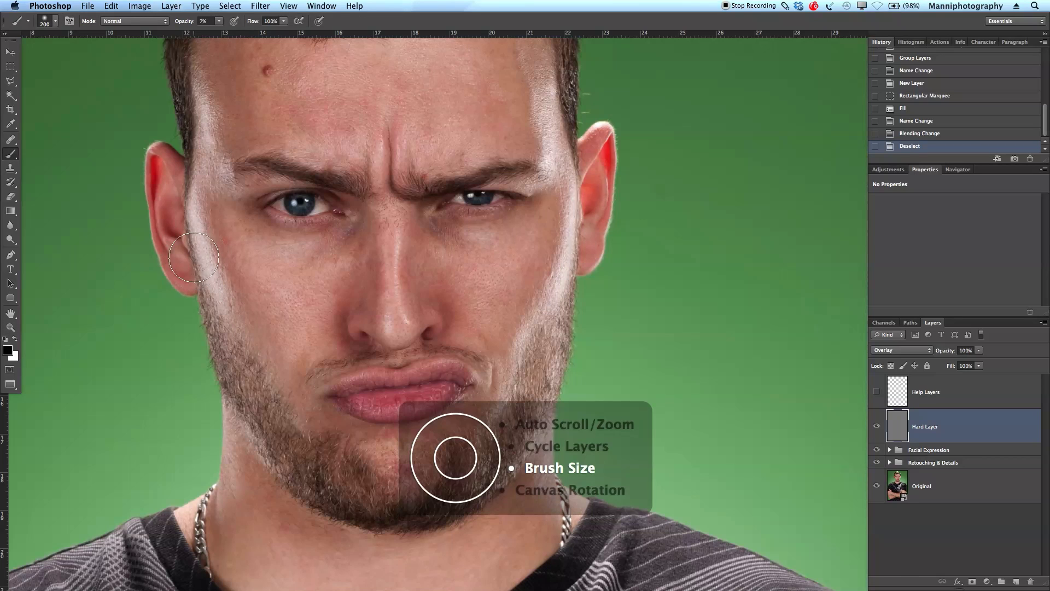
pyautogui.press('[')
pyautogui.press('[')
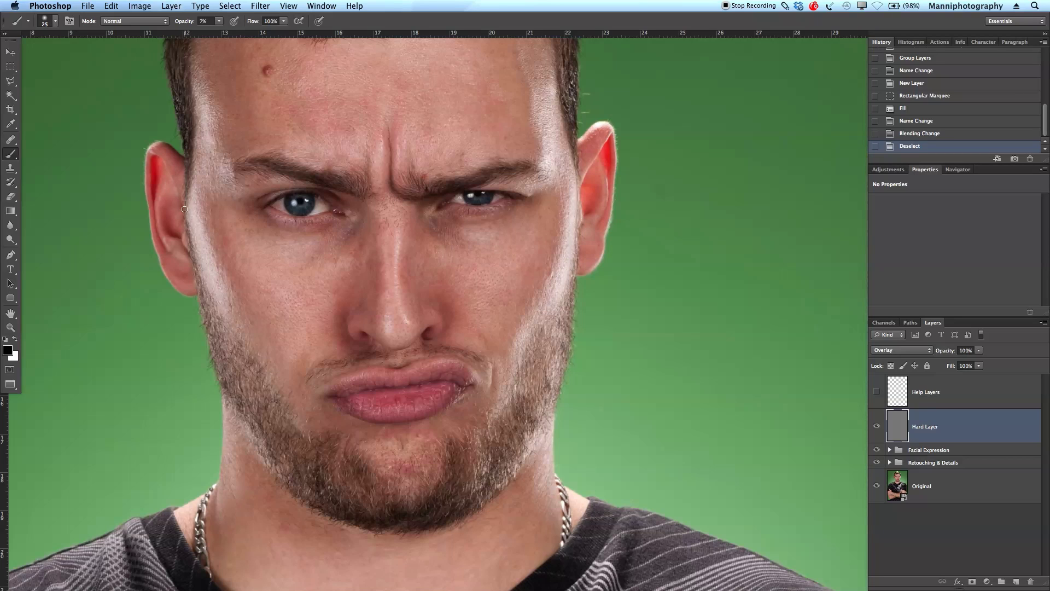
pyautogui.moveTo(208, 318); pyautogui.dragTo(221, 359)
pyautogui.press(']')
pyautogui.press(']')
pyautogui.press(']')
pyautogui.press(']')
pyautogui.press(']')
pyautogui.press(']')
pyautogui.press(']')
pyautogui.press(']')
pyautogui.moveTo(206, 299); pyautogui.dragTo(238, 391)
pyautogui.press(']')
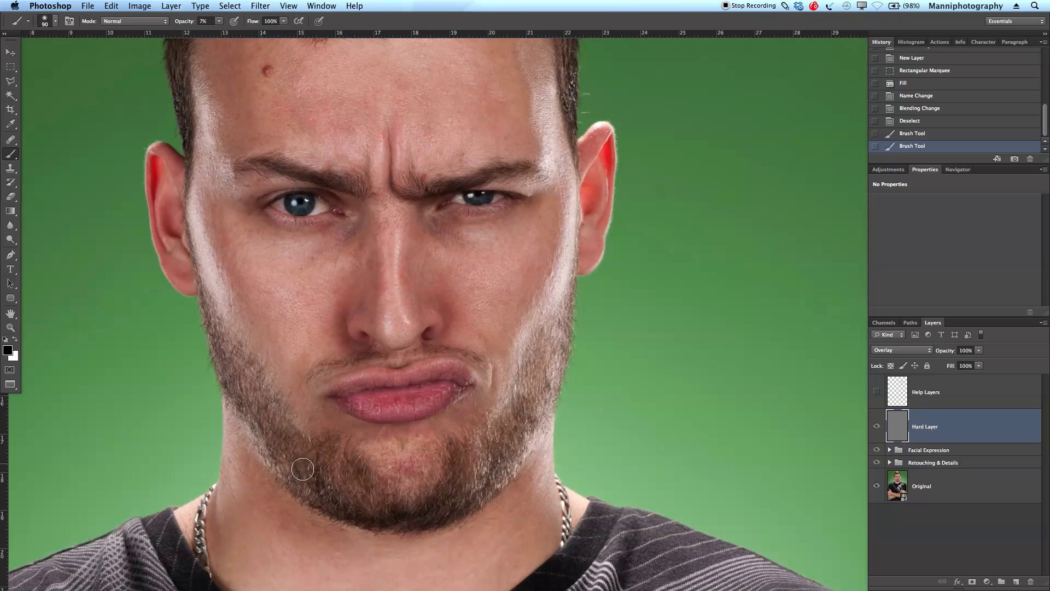
# Darken the image-right jawline, the chin and the beard on Hard Layer with soft black strokes.
pyautogui.moveTo(531, 416); pyautogui.dragTo(563, 276)
pyautogui.press('[')
pyautogui.press('[')
pyautogui.press('[')
pyautogui.press('[')
pyautogui.press('[')
pyautogui.moveTo(551, 392)
pyautogui.mouseDown()
pyautogui.moveTo(563, 334)
pyautogui.moveTo(513, 440)
pyautogui.moveTo(469, 487)
pyautogui.moveTo(401, 490)
pyautogui.mouseUp()
pyautogui.moveTo(340, 448); pyautogui.dragTo(375, 523)
pyautogui.press('[')
pyautogui.moveTo(240, 340); pyautogui.dragTo(368, 462)
# Darken the fine shadows around the nose and the eyebrows with a black brush of 10 to 40 px.
pyautogui.press('[')
pyautogui.press('[')
pyautogui.press('[')
pyautogui.press('[')
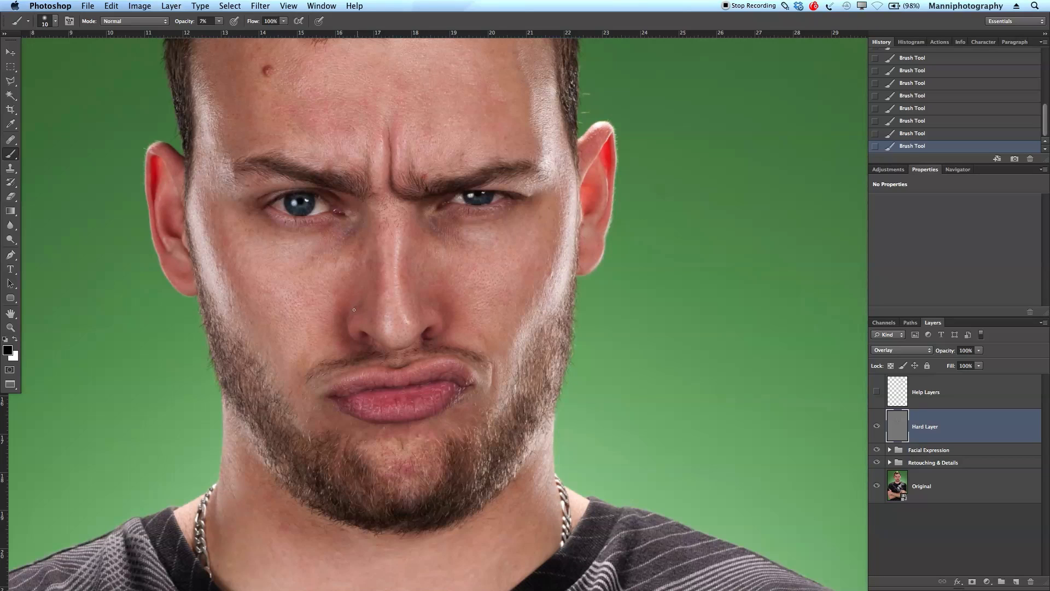
pyautogui.press(']')
pyautogui.press(']')
pyautogui.press(']')
pyautogui.press(']')
pyautogui.press(']')
pyautogui.press(']')
pyautogui.press(']')
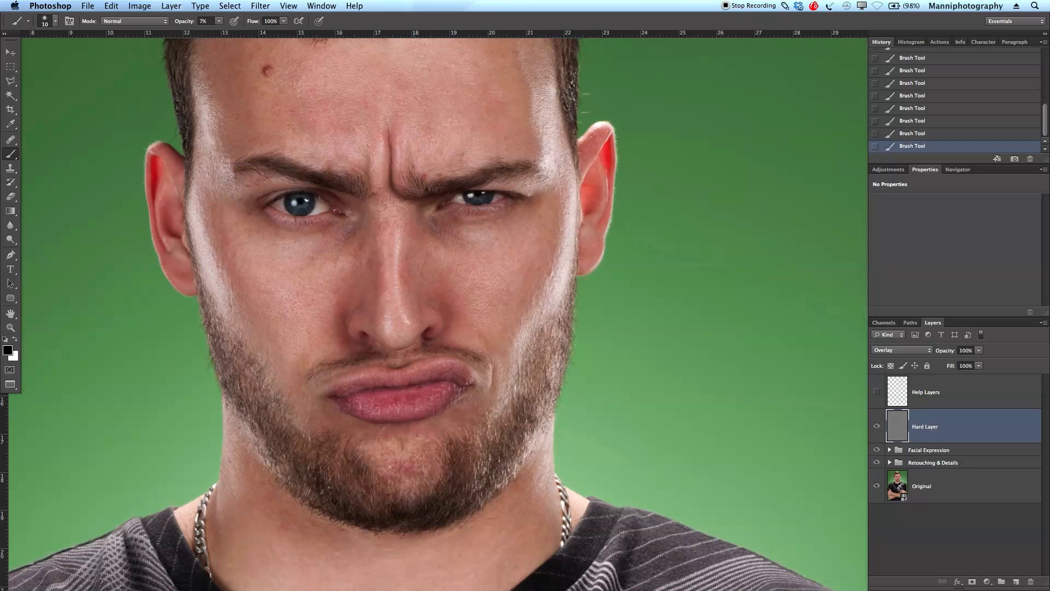
pyautogui.press(']')
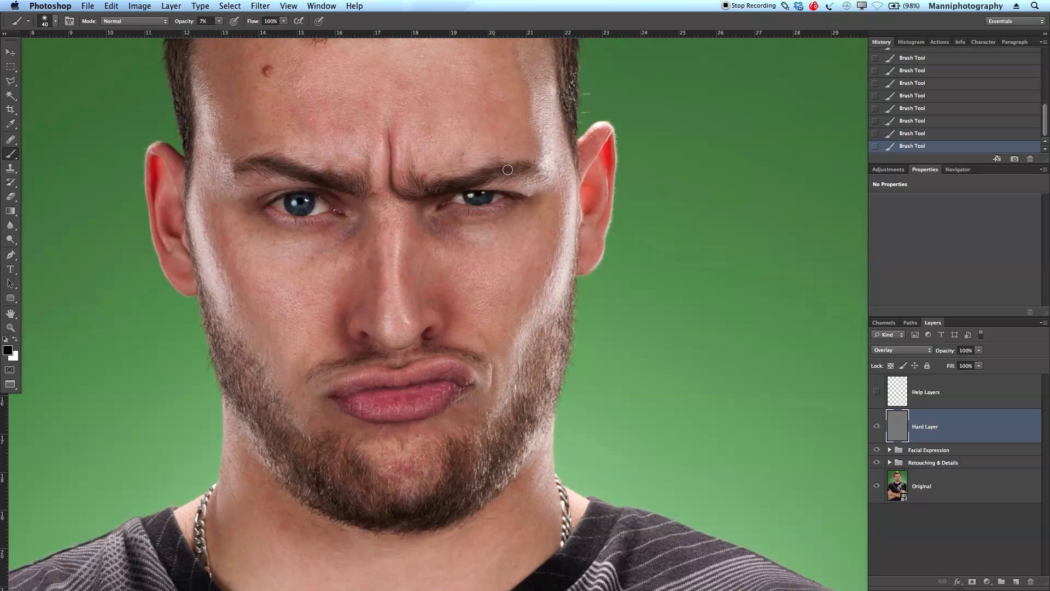
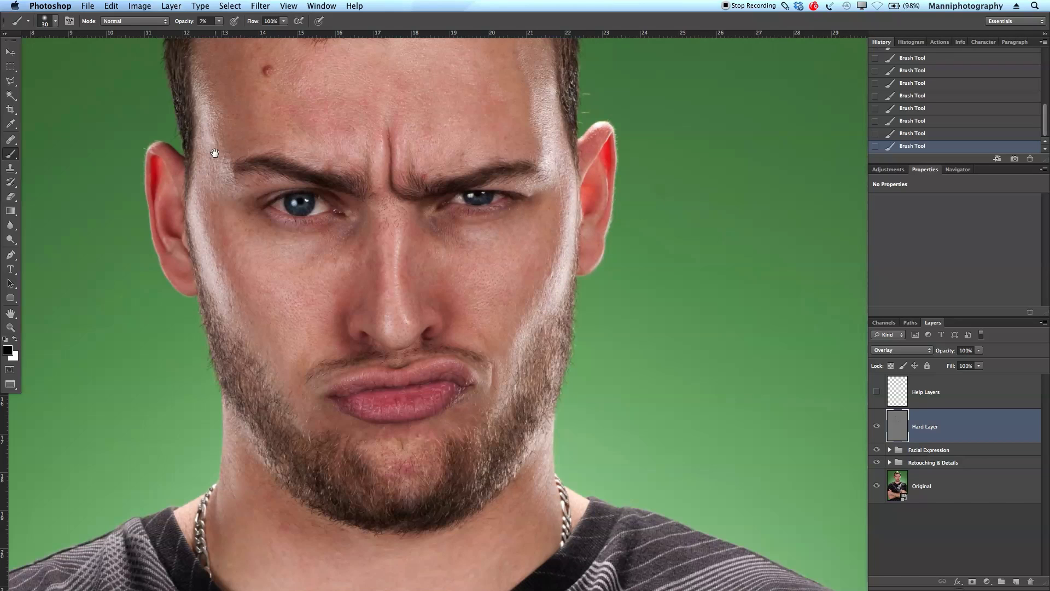
# Darken the shadows in the hair and along the hairline with a black brush of 30 to 70 px.
pyautogui.moveTo(260, 117); pyautogui.dragTo(232, 344)
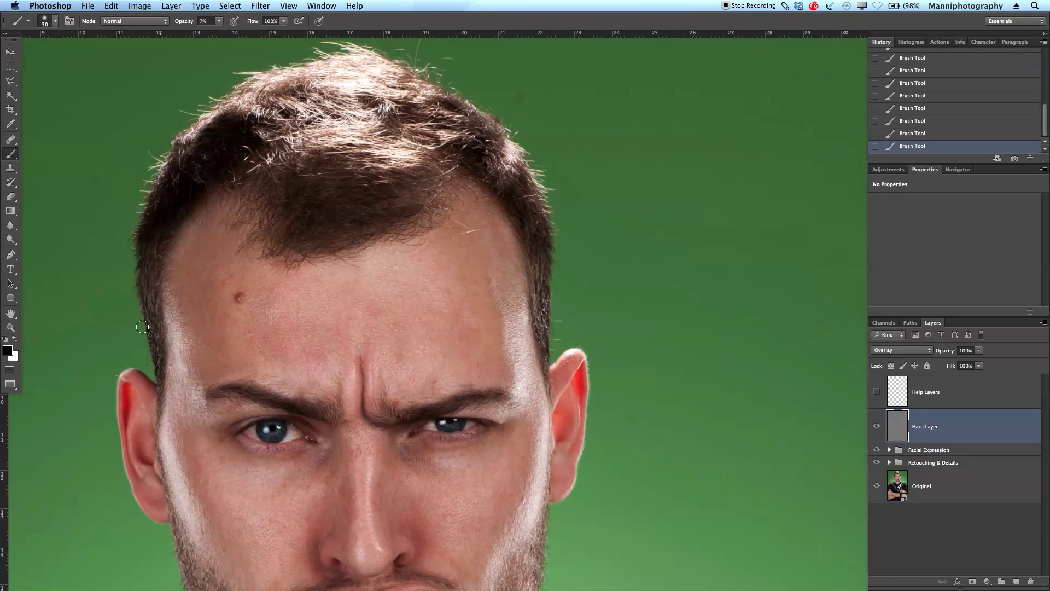
pyautogui.press(']')
pyautogui.press(']')
pyautogui.press(']')
pyautogui.press(']')
pyautogui.press(']')
pyautogui.press('[')
pyautogui.press('[')
pyautogui.press('[')
pyautogui.press('[')
pyautogui.press('[')
pyautogui.press(']')
pyautogui.press(']')
pyautogui.press(']')
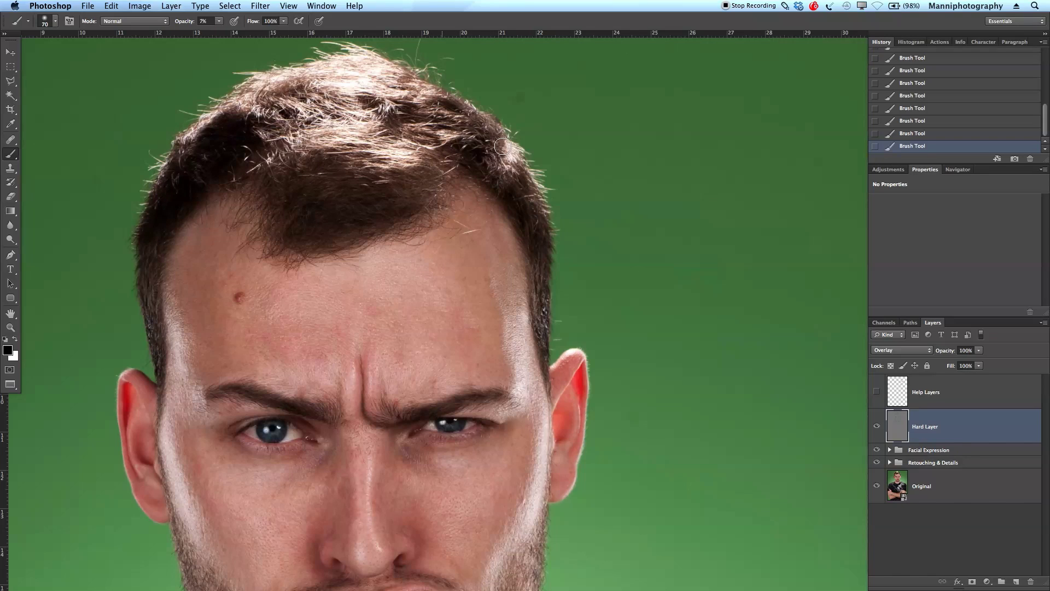
# Switch the foreground colour to white and brighten the hair highlights with a brush of 50 to 125 px.
pyautogui.moveTo(452, 253); pyautogui.dragTo(461, 232)
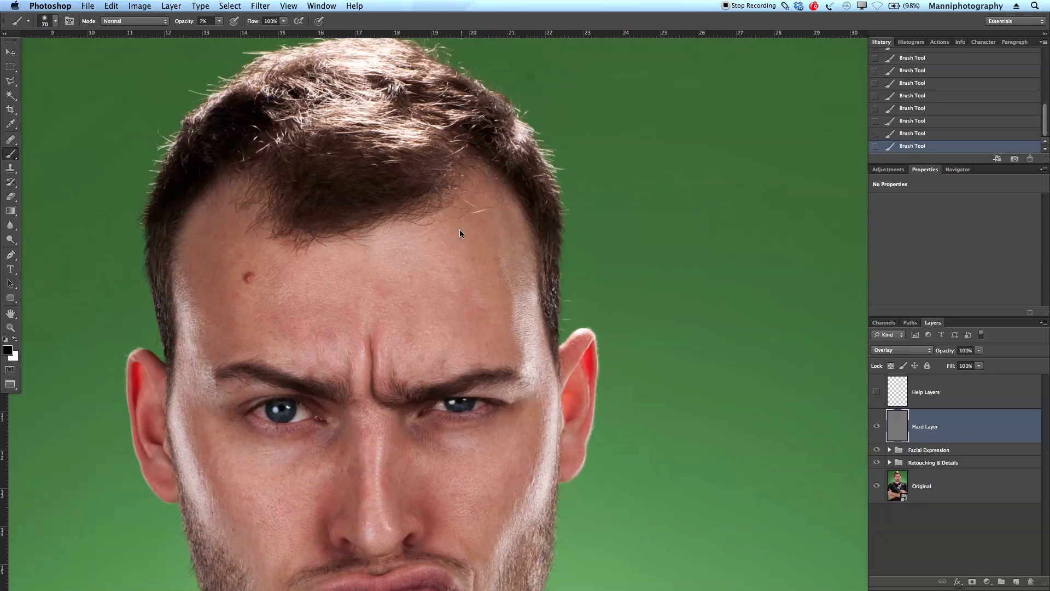
pyautogui.click(14, 339)
pyautogui.moveTo(338, 140)
pyautogui.mouseDown()
pyautogui.moveTo(334, 193)
pyautogui.moveTo(299, 194)
pyautogui.moveTo(396, 181)
pyautogui.moveTo(402, 165)
pyautogui.moveTo(327, 132)
pyautogui.mouseUp()
pyautogui.press(']')
pyautogui.press(']')
pyautogui.press(']')
pyautogui.press(']')
pyautogui.press(']')
pyautogui.press('[')
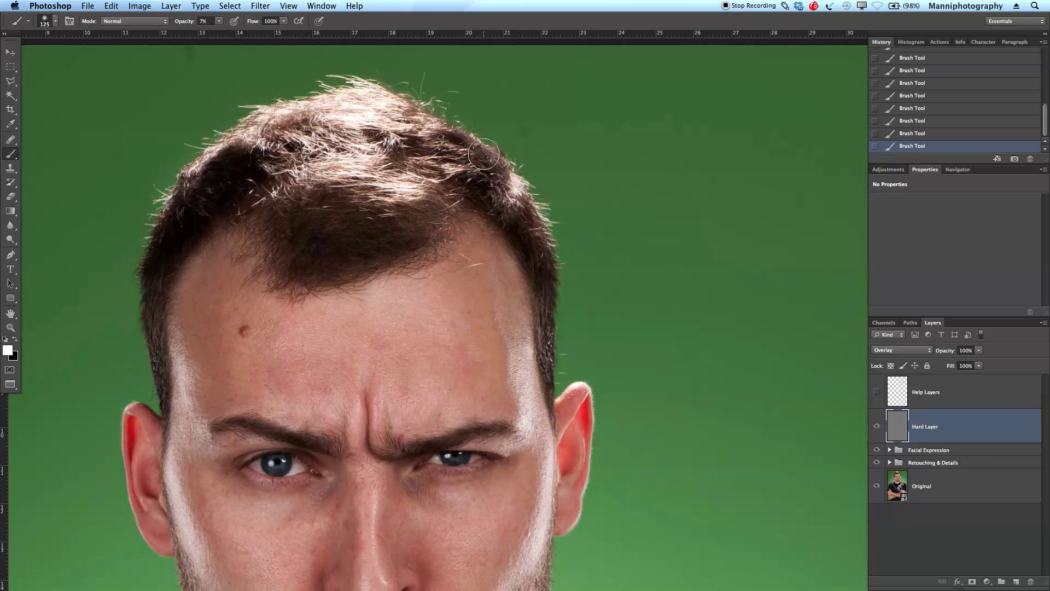
pyautogui.press('[')
pyautogui.press('[')
pyautogui.press('[')
pyautogui.press('[')
pyautogui.press('[')
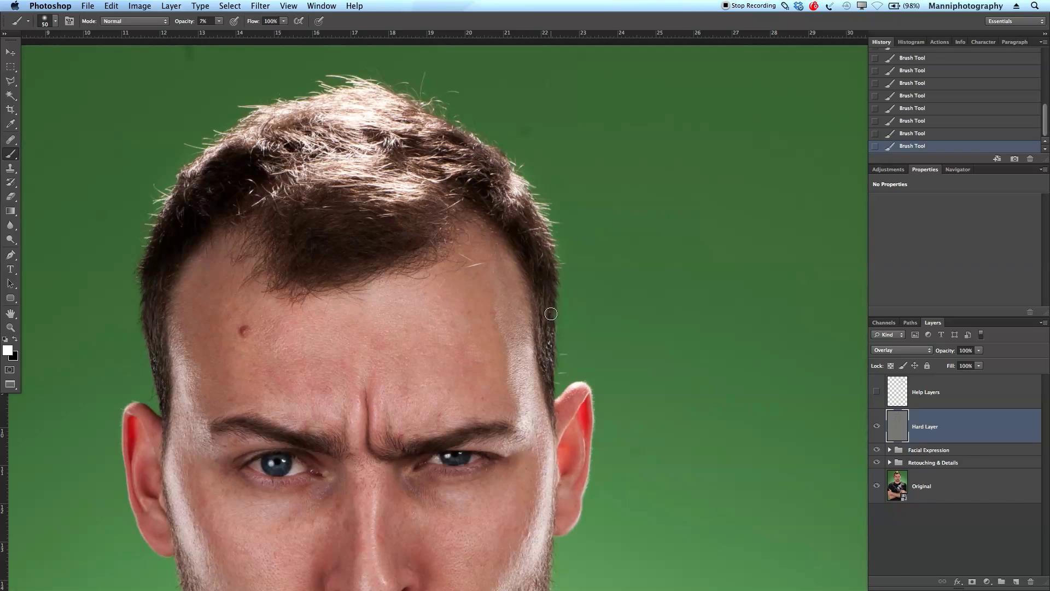
# Brighten the highlights on the nose bridge and cheeks with a white brush of about 80 px.
pyautogui.moveTo(403, 377); pyautogui.dragTo(382, 206)
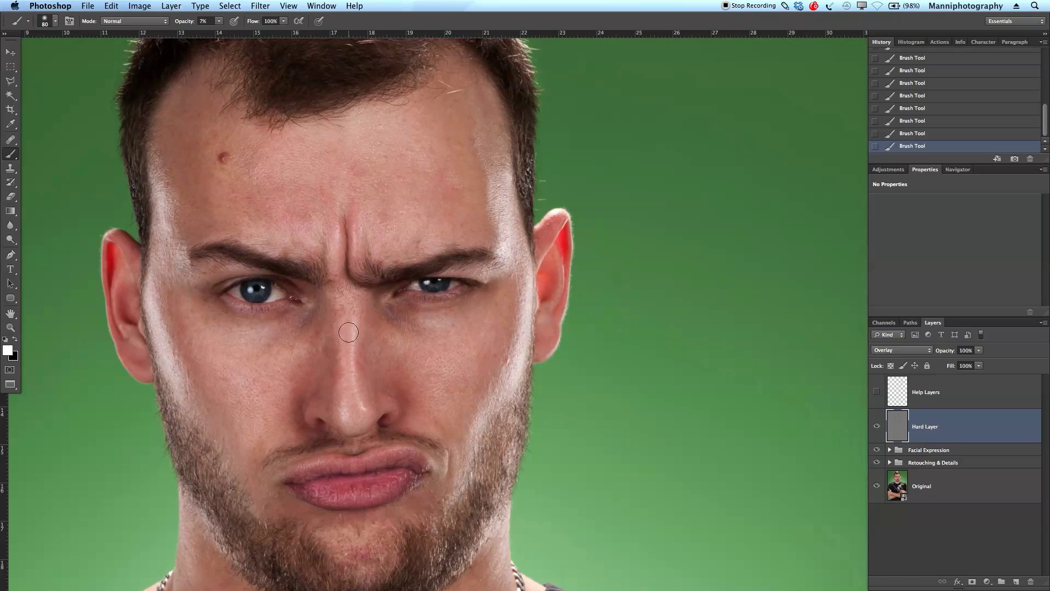
pyautogui.press(']')
pyautogui.press(']')
pyautogui.press(']')
pyautogui.press(']')
pyautogui.press('[')
pyautogui.press('[')
pyautogui.press('[')
pyautogui.press('[')
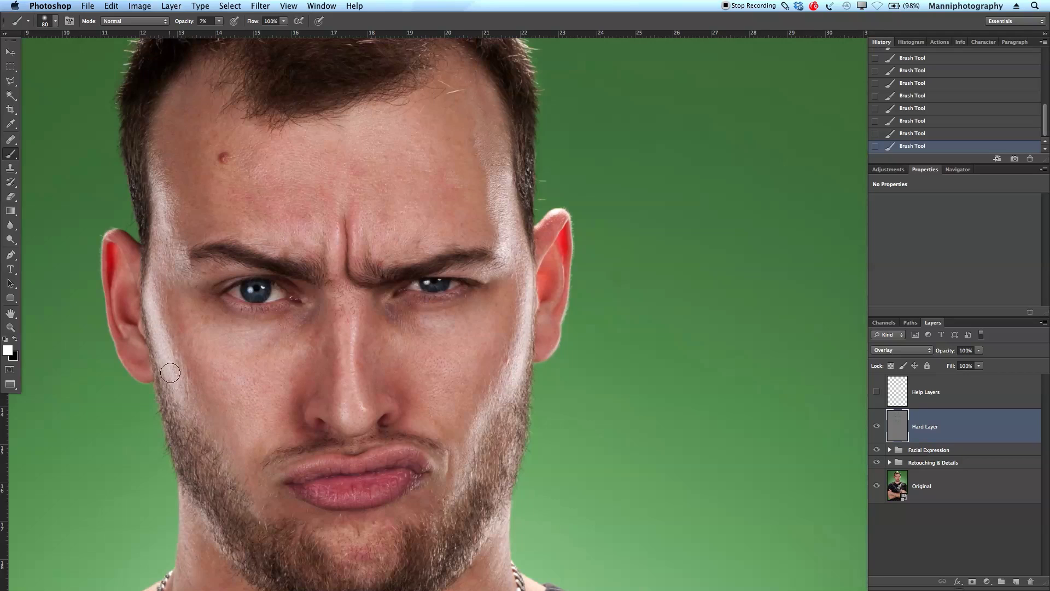
pyautogui.press(']')
pyautogui.press(']')
pyautogui.press('[')
pyautogui.press('[')
pyautogui.press('[')
pyautogui.press('[')
# Brighten the highlights on the lips and nose with a small white brush of about 40 px.
pyautogui.scroll(-5, 503, 399)
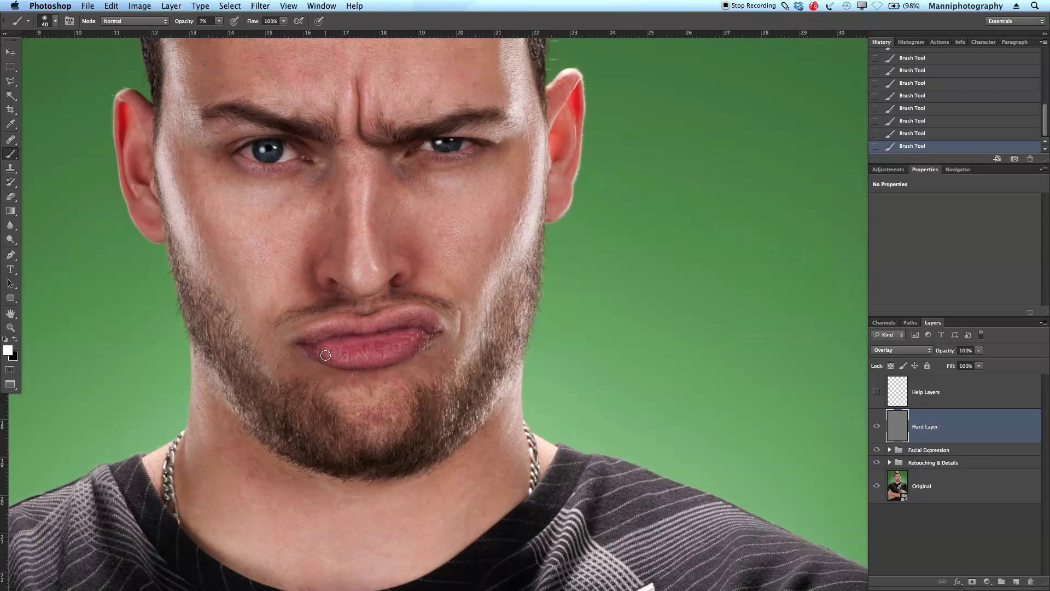
pyautogui.press(']')
pyautogui.click(355, 264)
# Brighten the mouth and chin area with a broad 700 px white brush.
pyautogui.moveTo(400, 384); pyautogui.dragTo(401, 319)
pyautogui.press(']')
pyautogui.press(']')
pyautogui.press(']')
pyautogui.press(']')
pyautogui.press(']')
pyautogui.press(']')
pyautogui.press(']')
pyautogui.press(']')
pyautogui.press(']')
pyautogui.press(']')
pyautogui.press(']')
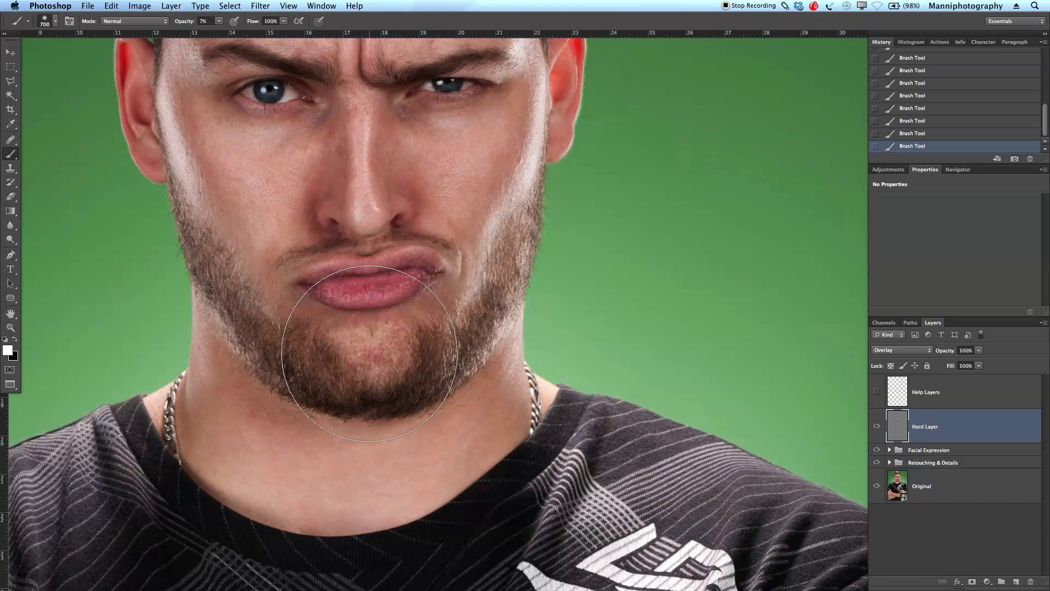
# Brighten the highlights in the beard and around the frown lines with a small white brush of about 60 px.
pyautogui.press('[')
pyautogui.press('[')
pyautogui.press('[')
pyautogui.press('[')
pyautogui.press('[')
pyautogui.press('[')
pyautogui.press('[')
pyautogui.press('[')
pyautogui.press('[')
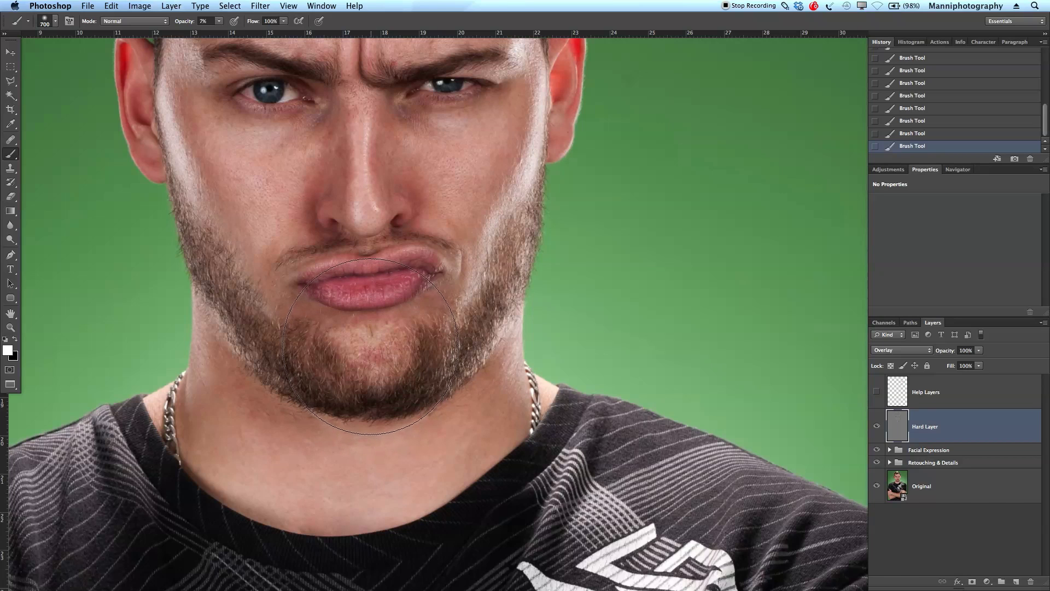
pyautogui.press('[')
pyautogui.press('[')
pyautogui.press('[')
pyautogui.press('[')
pyautogui.press('[')
pyautogui.press('[')
pyautogui.press('[')
pyautogui.moveTo(454, 87); pyautogui.dragTo(456, 267)
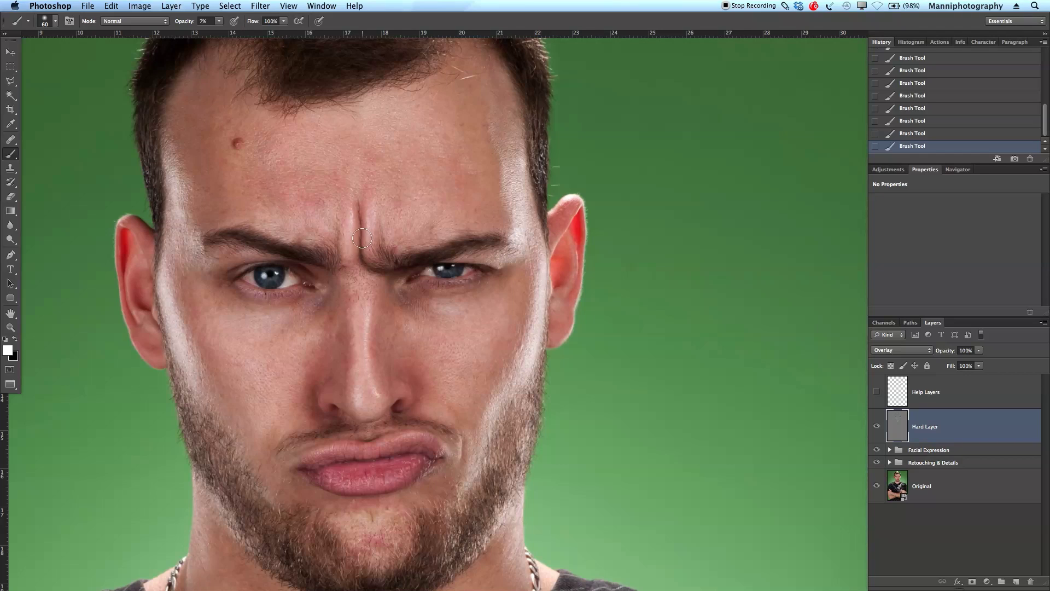
# Brighten the forehead and brow area with a broad 400 px white brush.
pyautogui.press(']')
pyautogui.press(']')
pyautogui.press(']')
pyautogui.press(']')
pyautogui.press(']')
pyautogui.press(']')
pyautogui.press(']')
pyautogui.press(']')
pyautogui.press(']')
pyautogui.press(']')
pyautogui.press(']')
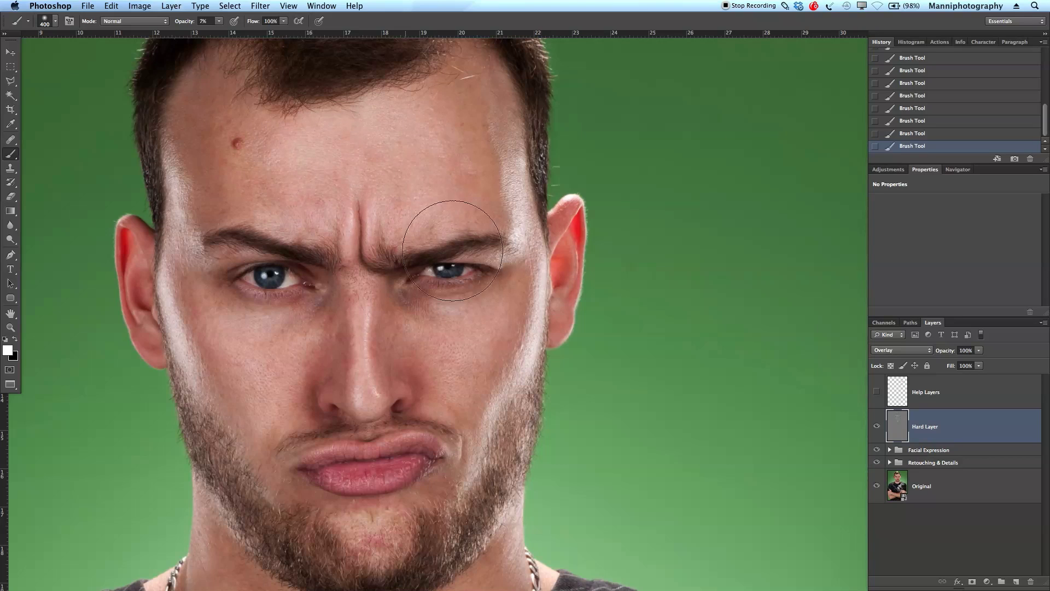
# Brighten the highlights on the hands and forearms with a white brush of about 200 px.
pyautogui.press('z')
pyautogui.moveTo(503, 374)
pyautogui.mouseDown()
pyautogui.moveTo(474, 409)
pyautogui.moveTo(471, 284)
pyautogui.mouseUp()
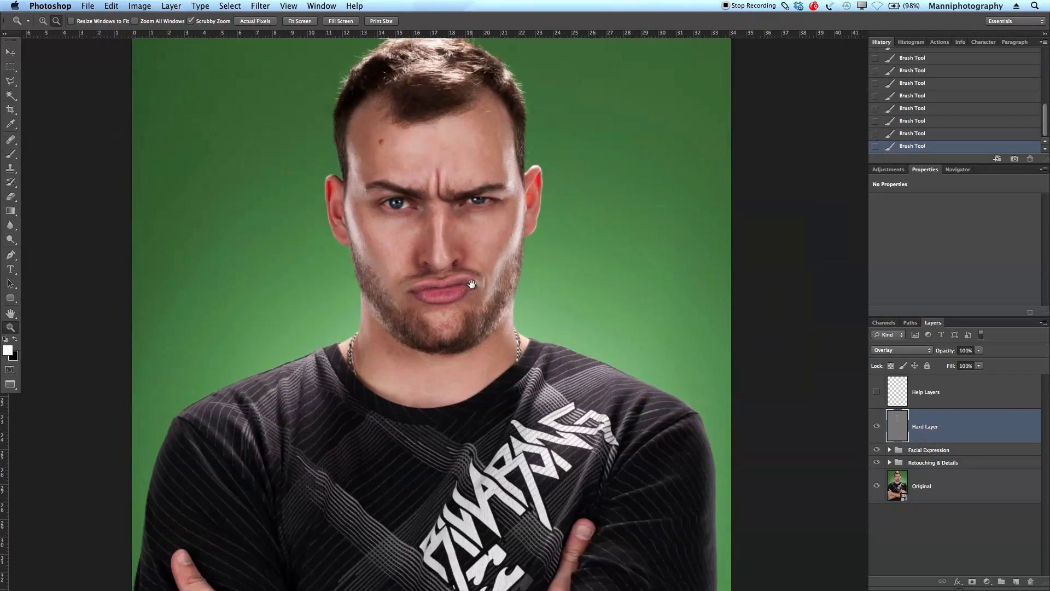
pyautogui.press('b')
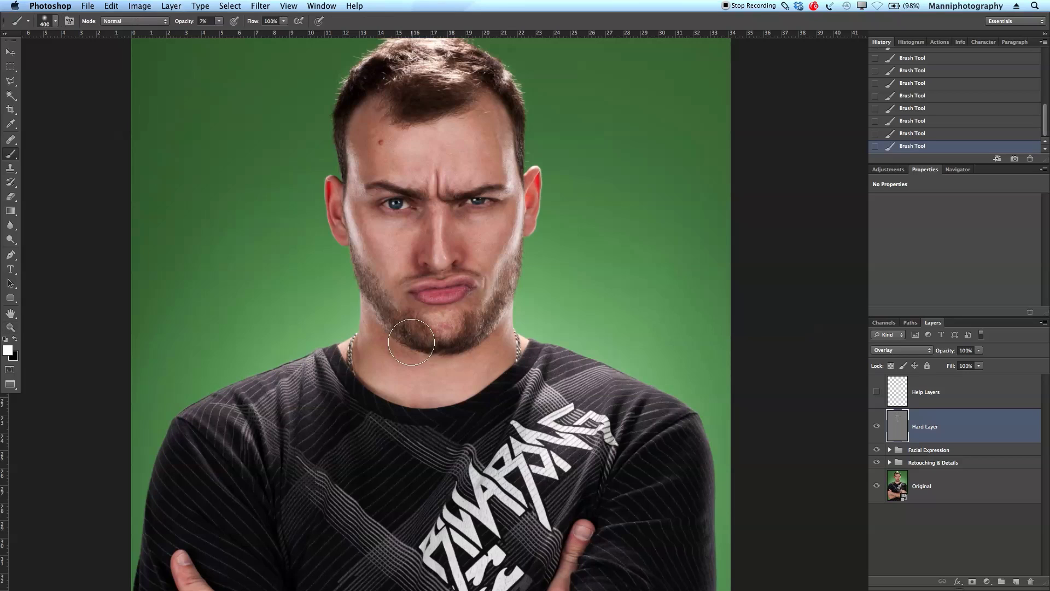
pyautogui.press('[')
pyautogui.moveTo(497, 368); pyautogui.dragTo(488, 130)
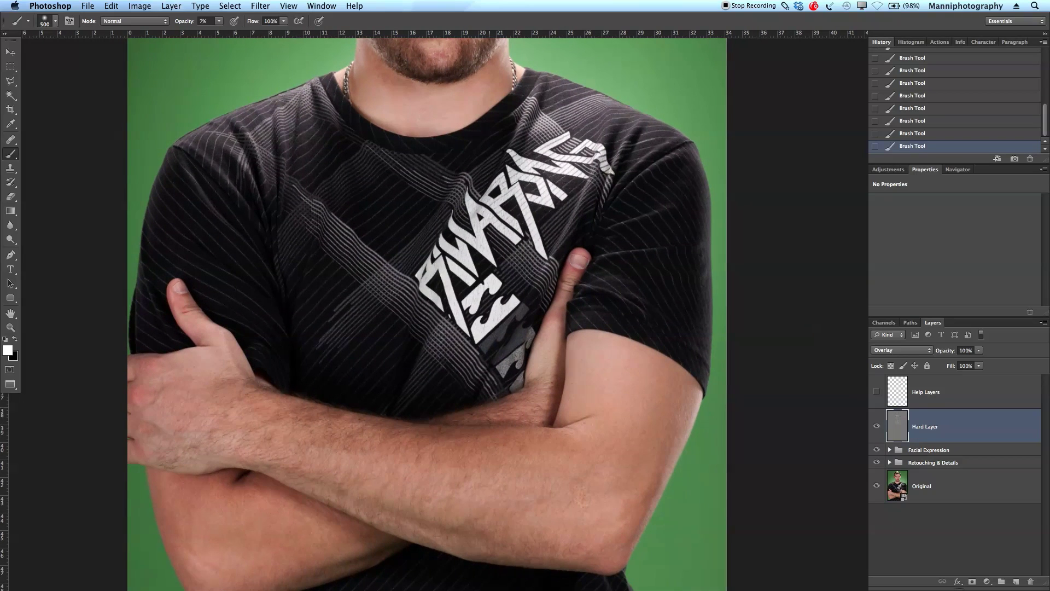
pyautogui.press('[')
pyautogui.press('[')
pyautogui.press(']')
pyautogui.press(']')
pyautogui.press(']')
pyautogui.press(']')
pyautogui.press('[')
pyautogui.press('[')
pyautogui.press('[')
pyautogui.press('[')
pyautogui.press('[')
pyautogui.press('[')
pyautogui.press(']')
pyautogui.press(']')
pyautogui.press(']')
pyautogui.press(']')
pyautogui.press(']')
pyautogui.press(']')
pyautogui.press(']')
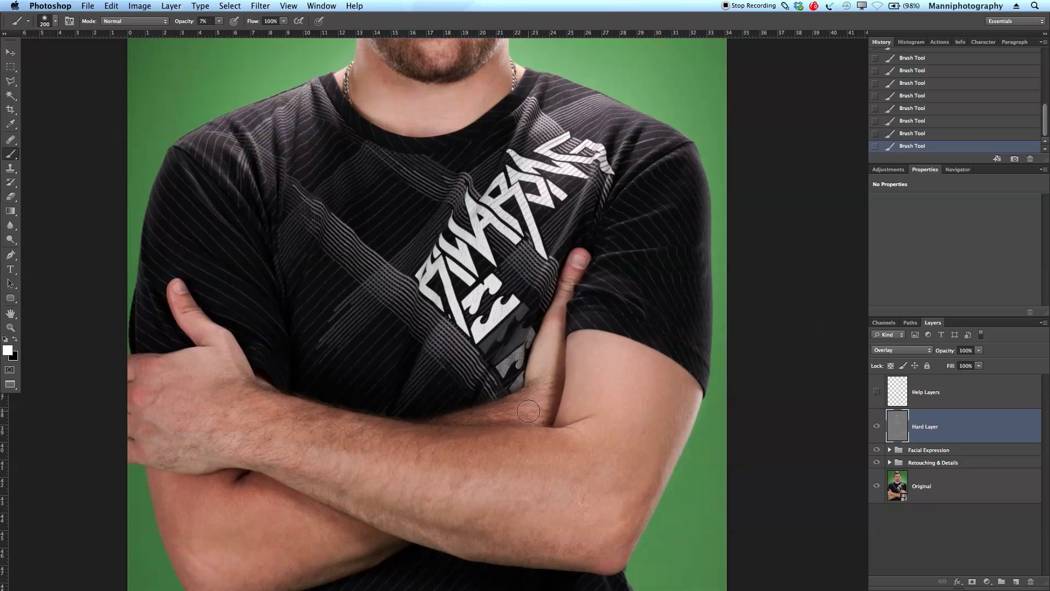
# Brighten the larger areas of the crossed arms with a broad 600 px white brush.
pyautogui.press(']')
pyautogui.press(']')
pyautogui.press(']')
pyautogui.press(']')
pyautogui.press(']')
pyautogui.moveTo(333, 505); pyautogui.dragTo(382, 345)
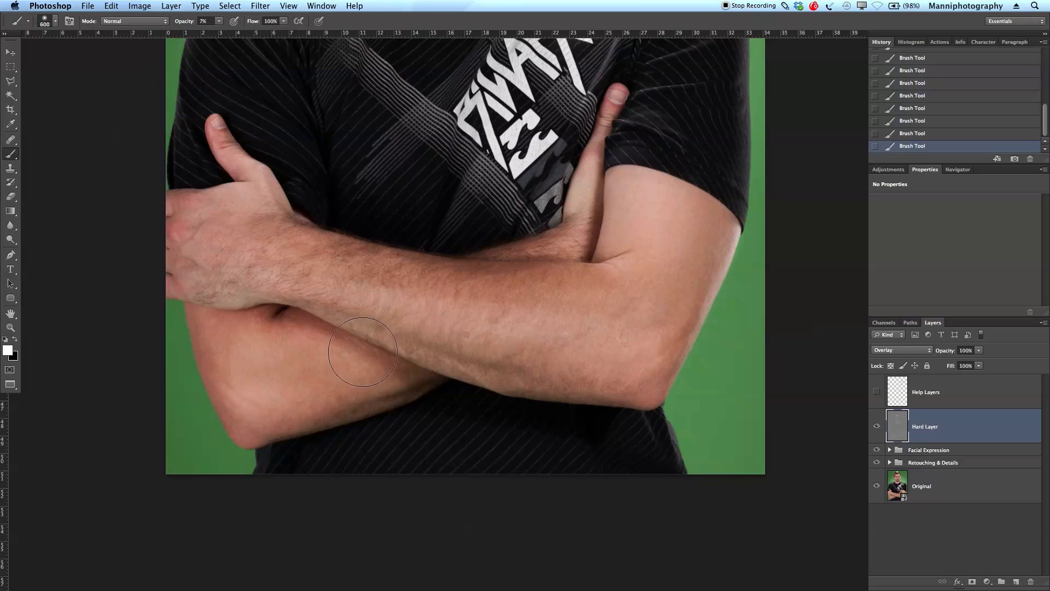
# Switch the foreground colour to black and darken the shadows along the crossed arms with a brush of about 100 px.
pyautogui.press('[')
pyautogui.press('[')
pyautogui.press('[')
pyautogui.press('[')
pyautogui.press('[')
pyautogui.press('[')
pyautogui.press('[')
pyautogui.press('[')
pyautogui.press('[')
pyautogui.press('x')
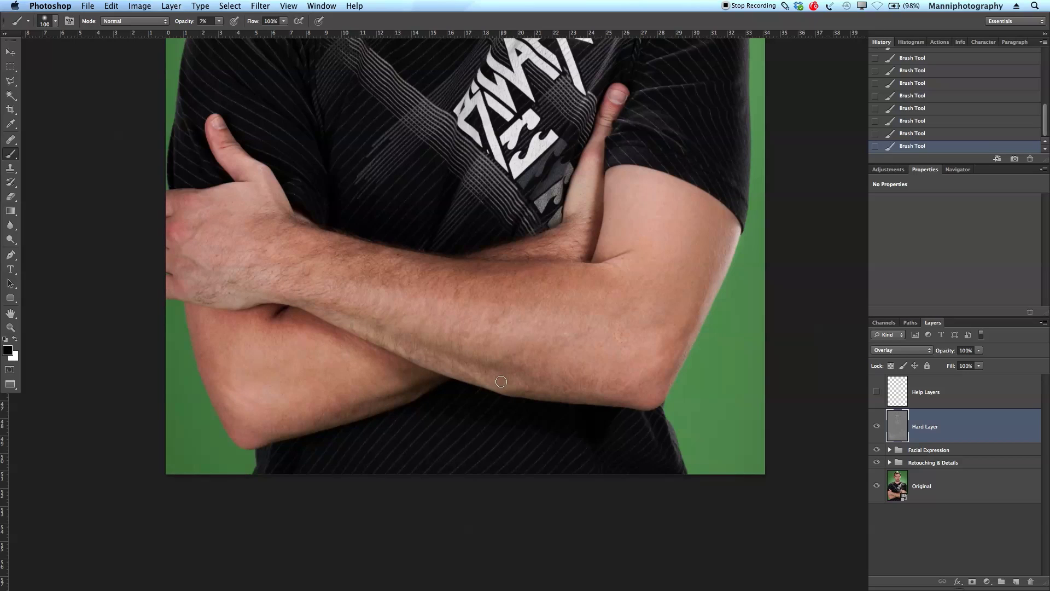
pyautogui.press(']')
pyautogui.press(']')
pyautogui.press(']')
pyautogui.press('[')
pyautogui.press('[')
pyautogui.press('[')
pyautogui.press('[')
pyautogui.press('[')
pyautogui.press(']')
pyautogui.press(']')
pyautogui.press(']')
pyautogui.press(']')
pyautogui.press(']')
pyautogui.press(']')
pyautogui.press(']')
pyautogui.press('[')
pyautogui.press('[')
pyautogui.press('[')
pyautogui.press('[')
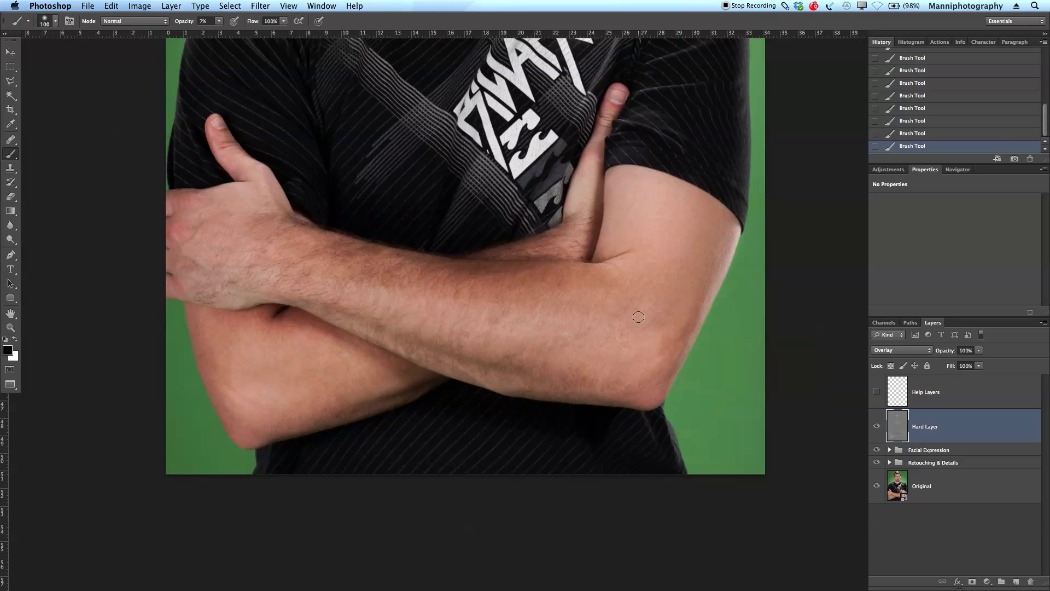
# Darken the broader shadow areas of the arms with a 700 px black brush.
pyautogui.press(']')
pyautogui.press(']')
pyautogui.press(']')
pyautogui.press(']')
pyautogui.press(']')
pyautogui.press(']')
pyautogui.press(']')
pyautogui.press(']')
pyautogui.press(']')
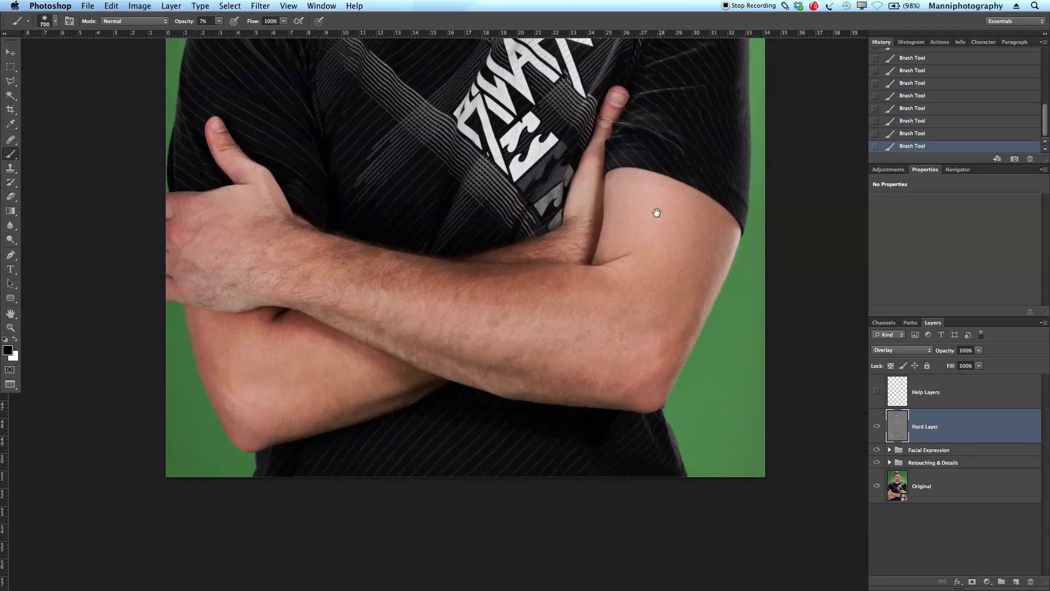
# Compare the whole portrait with and without the Hard Layer.
pyautogui.moveTo(656, 213); pyautogui.dragTo(614, 346)
pyautogui.scroll(1, 405, 250)
pyautogui.moveTo(405, 251); pyautogui.dragTo(373, 377)
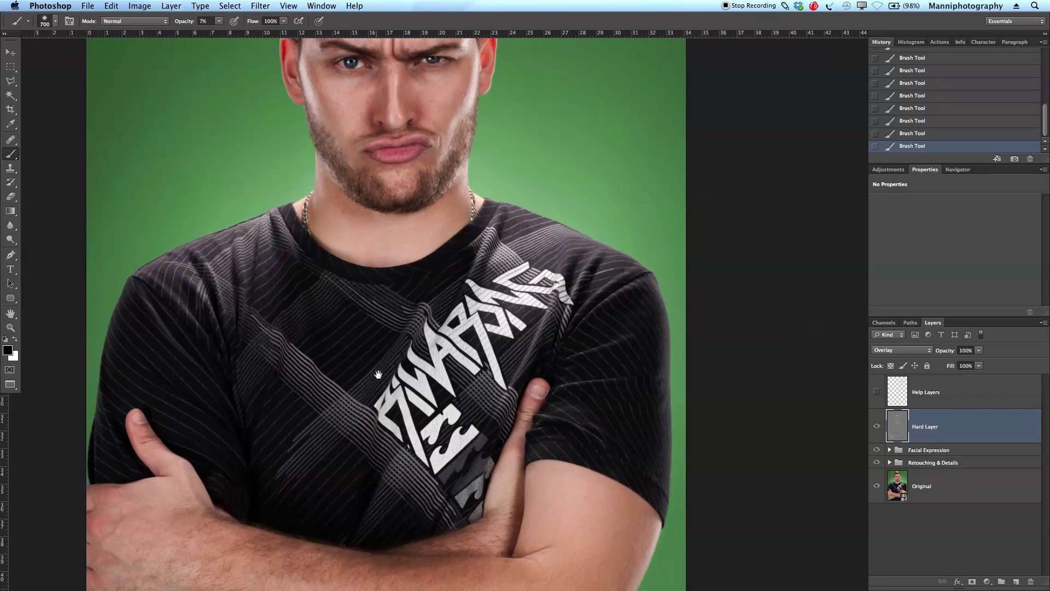
pyautogui.press('z')
pyautogui.keyDown('alt'); pyautogui.click(449, 352); pyautogui.keyUp('alt')
pyautogui.moveTo(434, 353)
pyautogui.mouseDown()
pyautogui.moveTo(421, 353)
pyautogui.moveTo(440, 337)
pyautogui.mouseUp()
pyautogui.moveTo(638, 366); pyautogui.dragTo(589, 357)
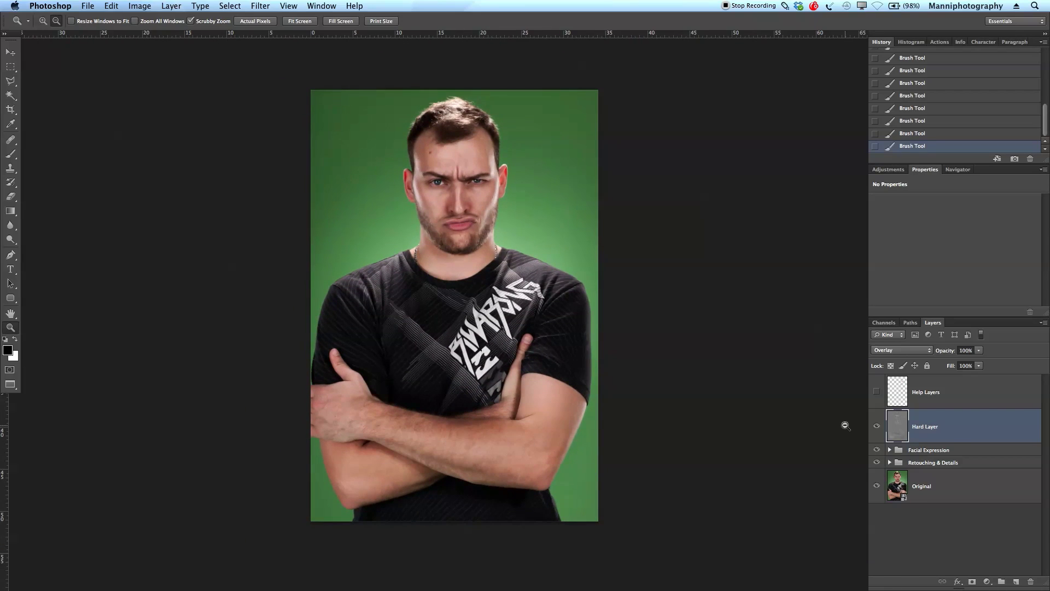
pyautogui.click(877, 426)
pyautogui.click(876, 426)
pyautogui.click(876, 426)
pyautogui.click(877, 427)
pyautogui.click(877, 427)
pyautogui.click(878, 426)
pyautogui.click(878, 427)
pyautogui.click(878, 427)
# Set the Hard Layer's opacity to 40% and compare the portrait with and without the layer.
pyautogui.click(967, 351)
pyautogui.write('40')
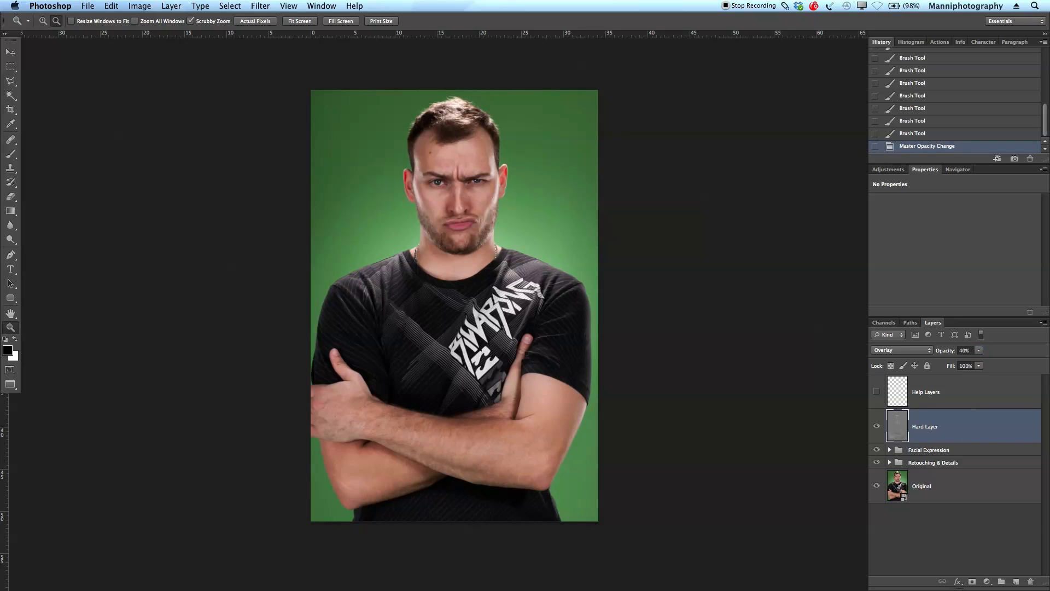
pyautogui.click(877, 427)
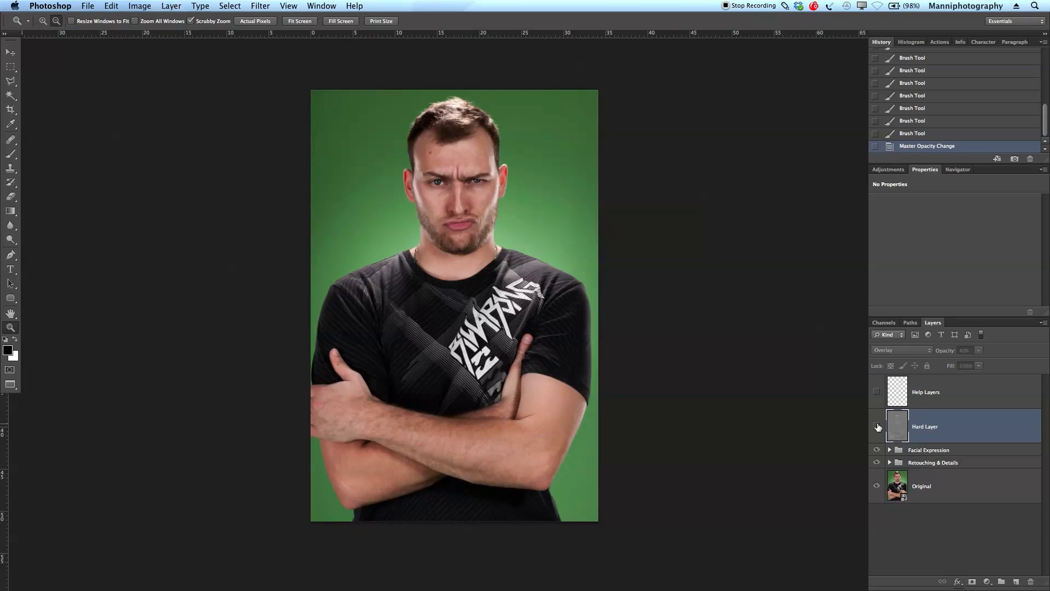
pyautogui.click(877, 427)
pyautogui.click(878, 427)
pyautogui.click(877, 427)
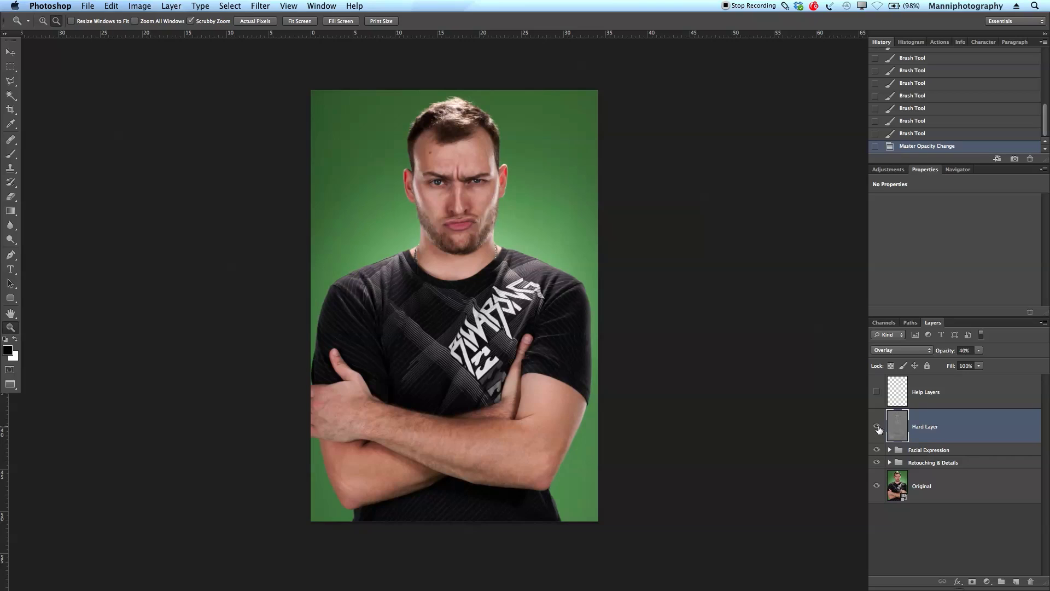
pyautogui.click(877, 427)
pyautogui.click(877, 428)
pyautogui.click(877, 427)
pyautogui.click(877, 428)
pyautogui.click(877, 427)
pyautogui.click(876, 428)
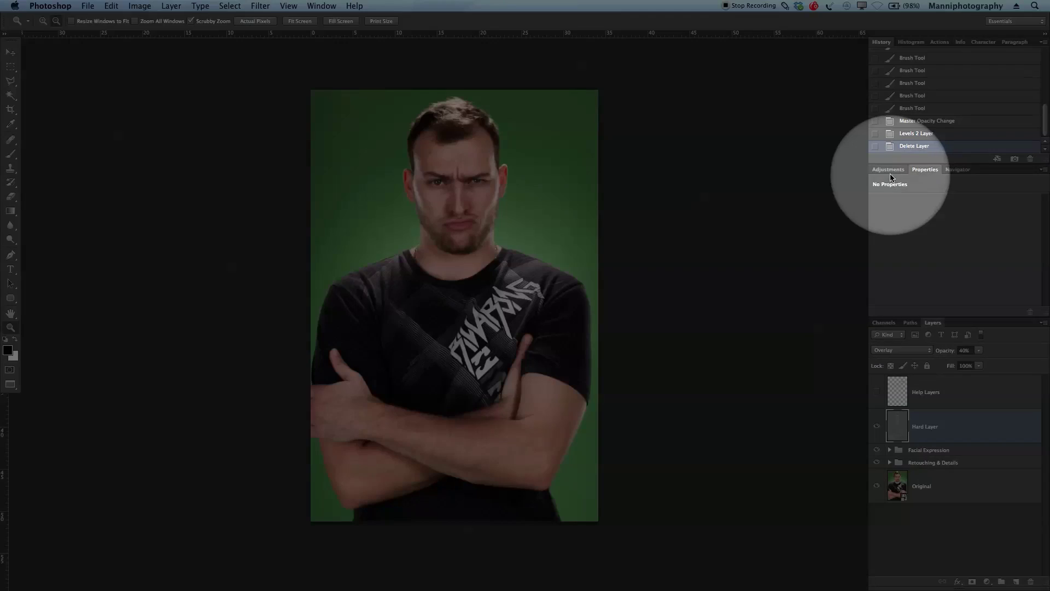
# Add a Hue/Saturation adjustment layer above the Hard Layer and set the Reds saturation to -8.
pyautogui.click(888, 170)
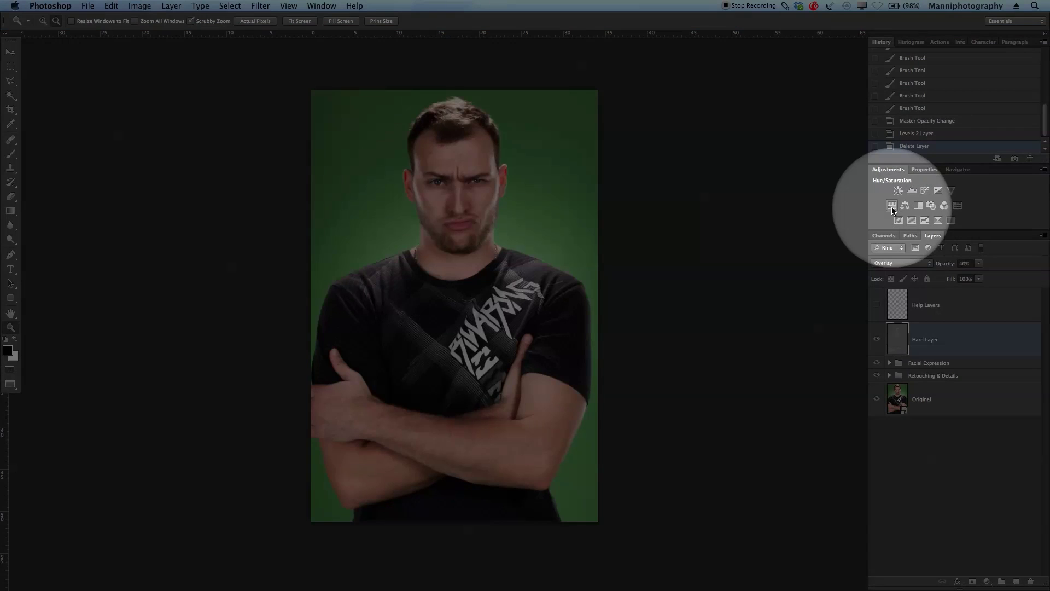
pyautogui.click(892, 207)
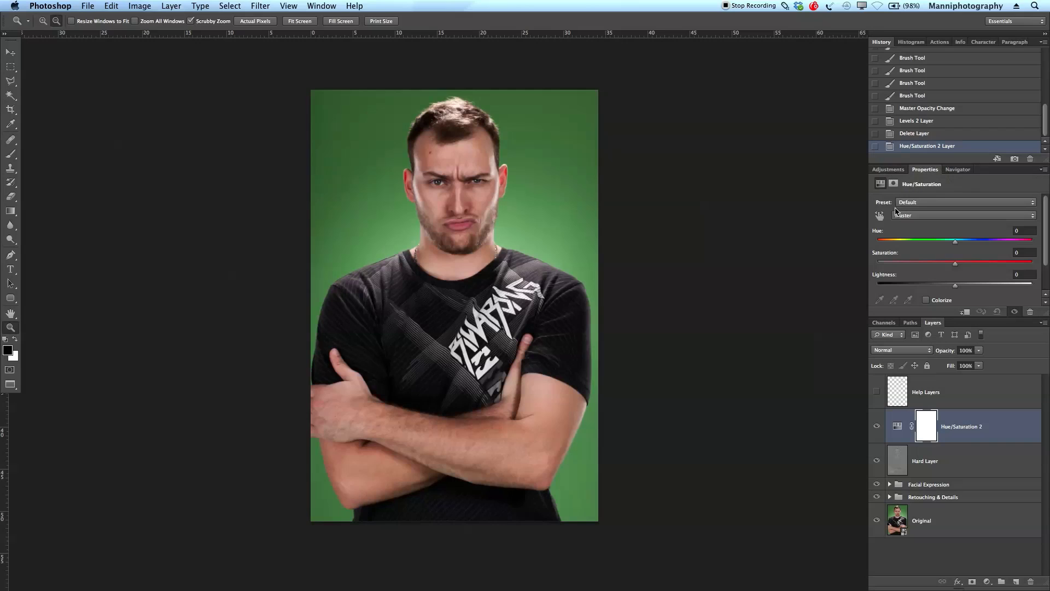
pyautogui.click(909, 216)
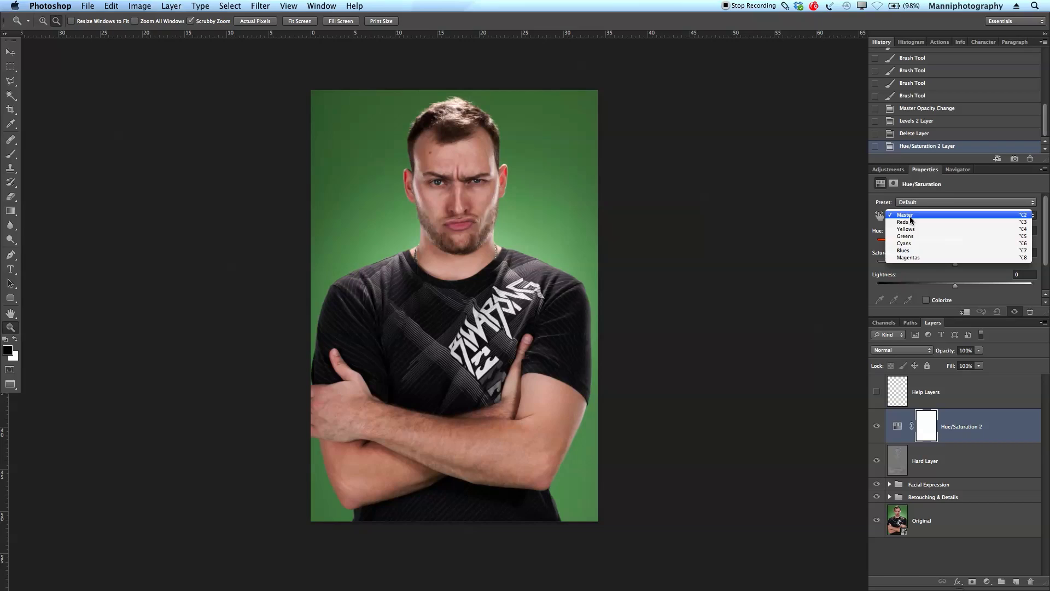
pyautogui.click(903, 225)
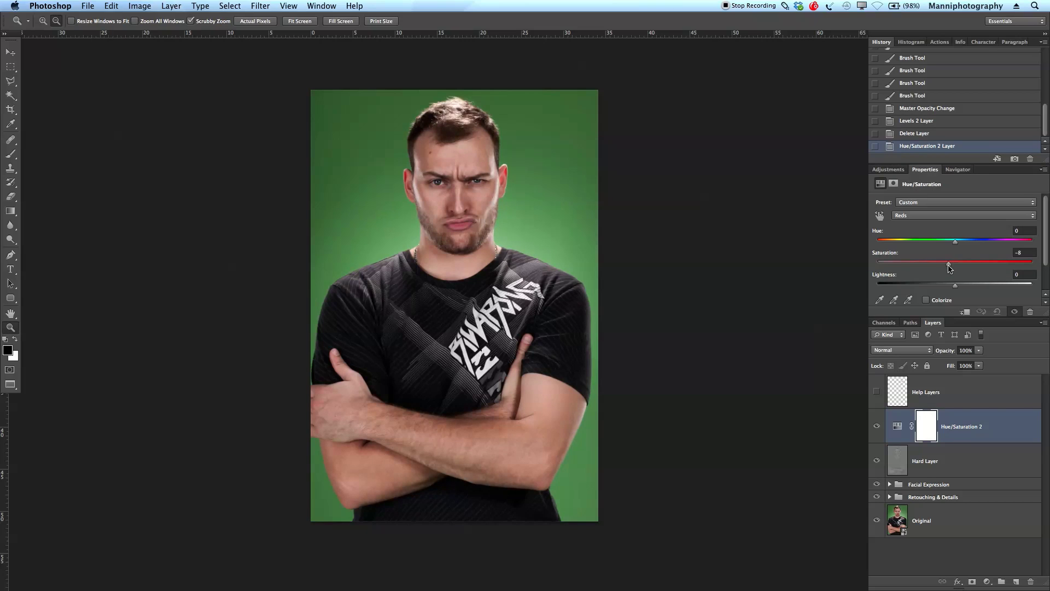
pyautogui.moveTo(949, 268); pyautogui.dragTo(949, 269)
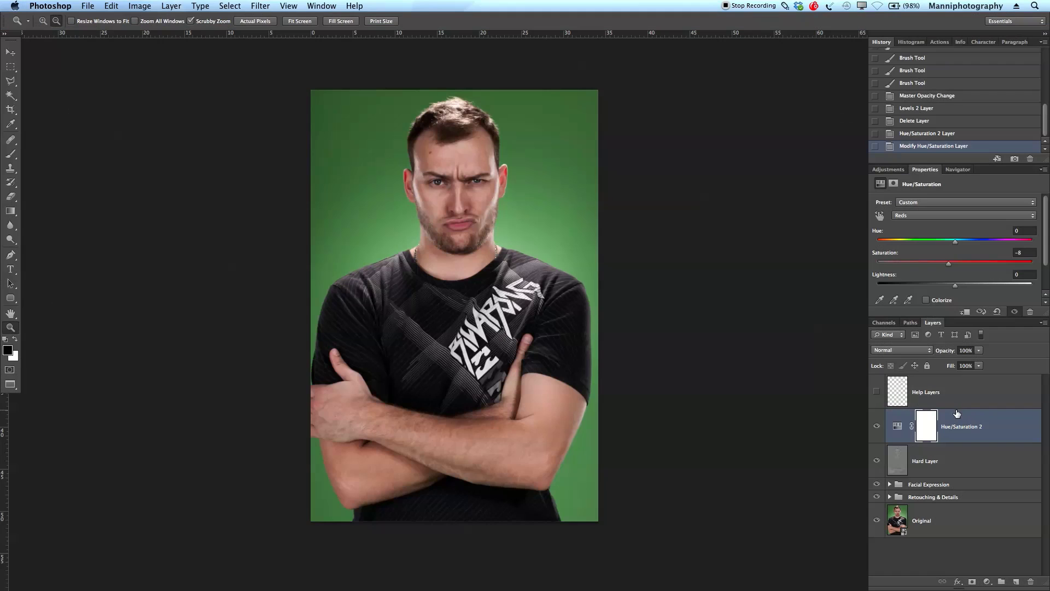
# Group the Hue/Saturation layer with the Hard Layer and name the group "Dodge & Burn".
pyautogui.keyDown('shift'); pyautogui.click(986, 462); pyautogui.keyUp('shift')
pyautogui.press('super+g')
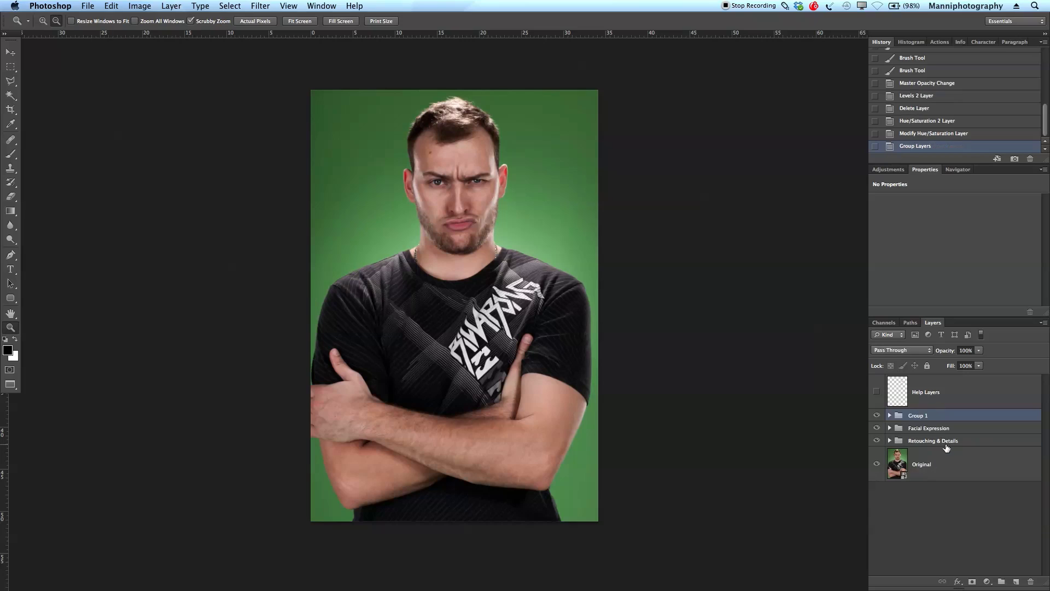
pyautogui.doubleClick(921, 416)
pyautogui.write('Dodge & Burn')
pyautogui.press('Return')
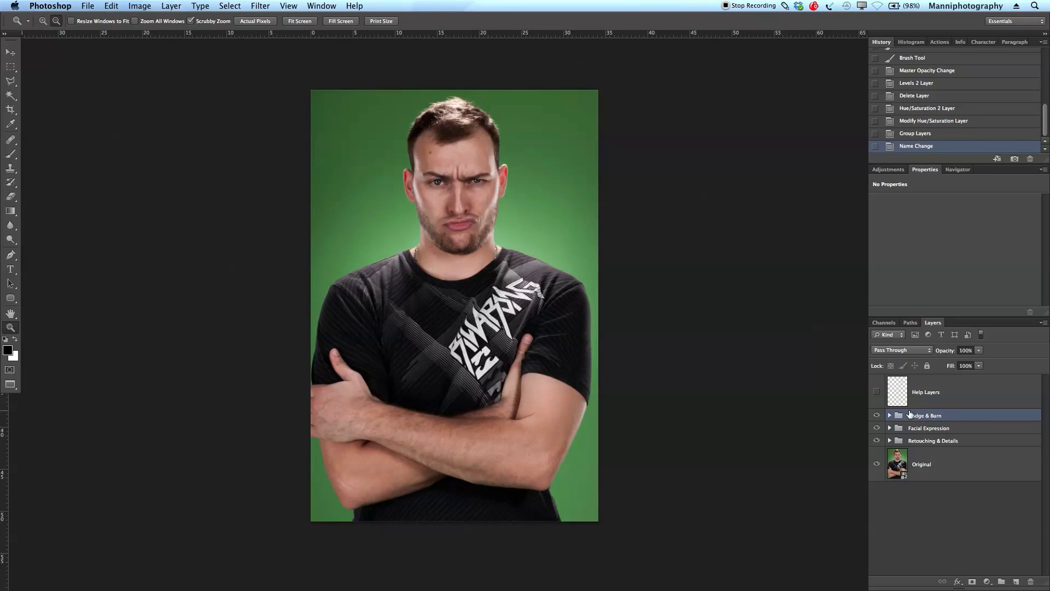
pyautogui.moveTo(910, 414); pyautogui.dragTo(908, 408)
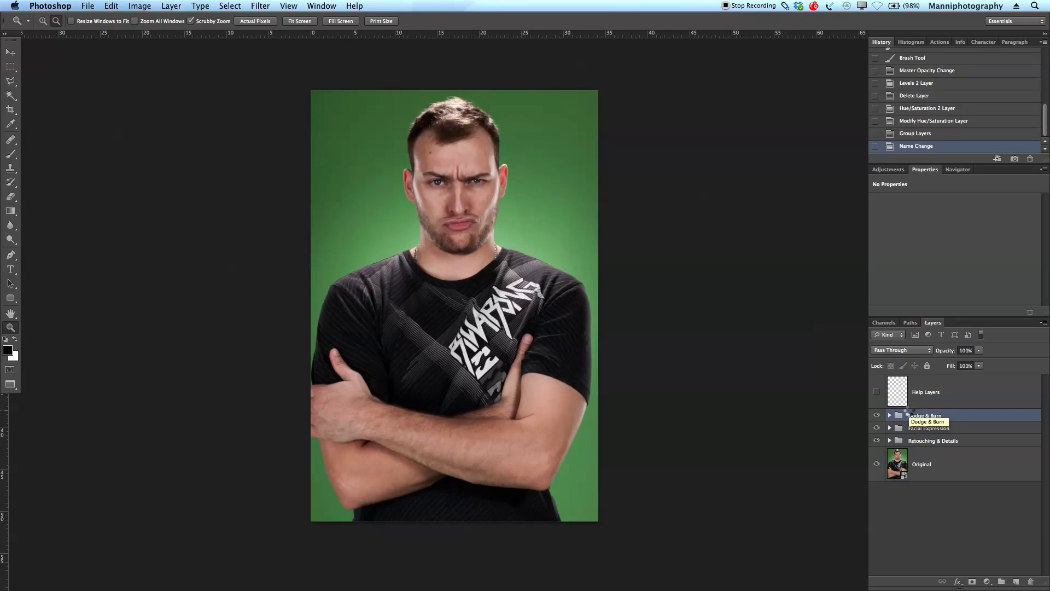
# Stamp all visible layers into a new layer above the Dodge & Burn group and name it "Look".
pyautogui.moveTo(924, 587)
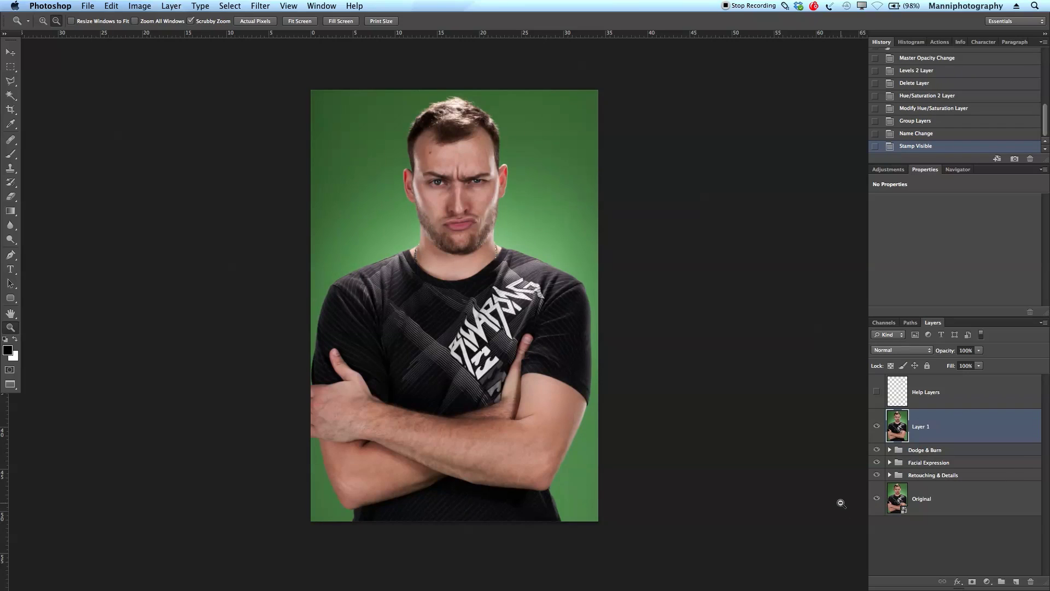
pyautogui.doubleClick(921, 427)
pyautogui.press('BackSpace')
pyautogui.write('Look')
pyautogui.press('Return')
# Open the Color Efex Pro 4 filter on the Look layer and choose its Ink filter.
pyautogui.click(289, 5)
pyautogui.moveTo(269, 5)
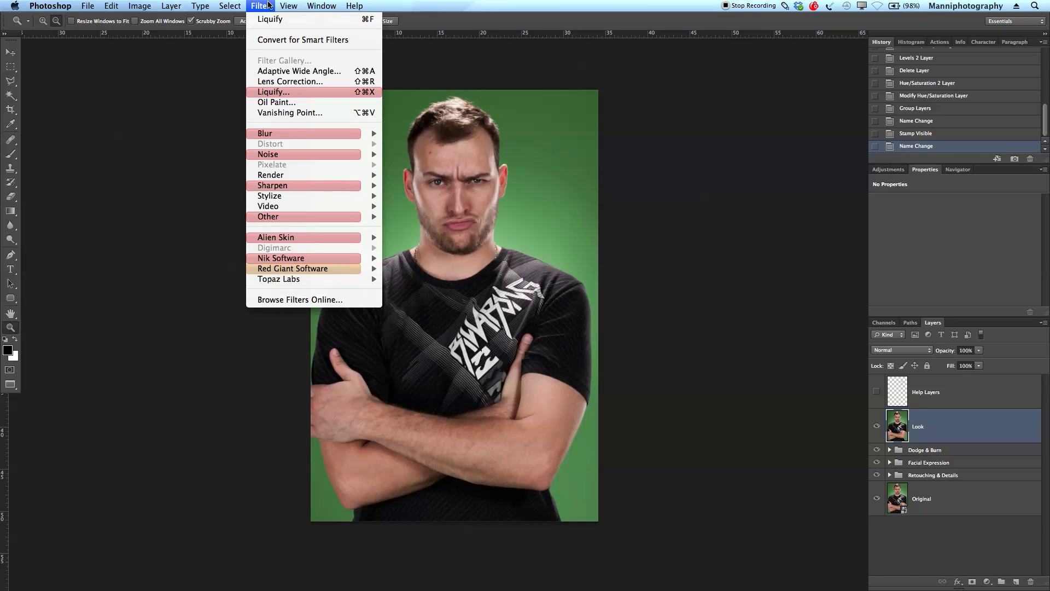
pyautogui.moveTo(282, 260)
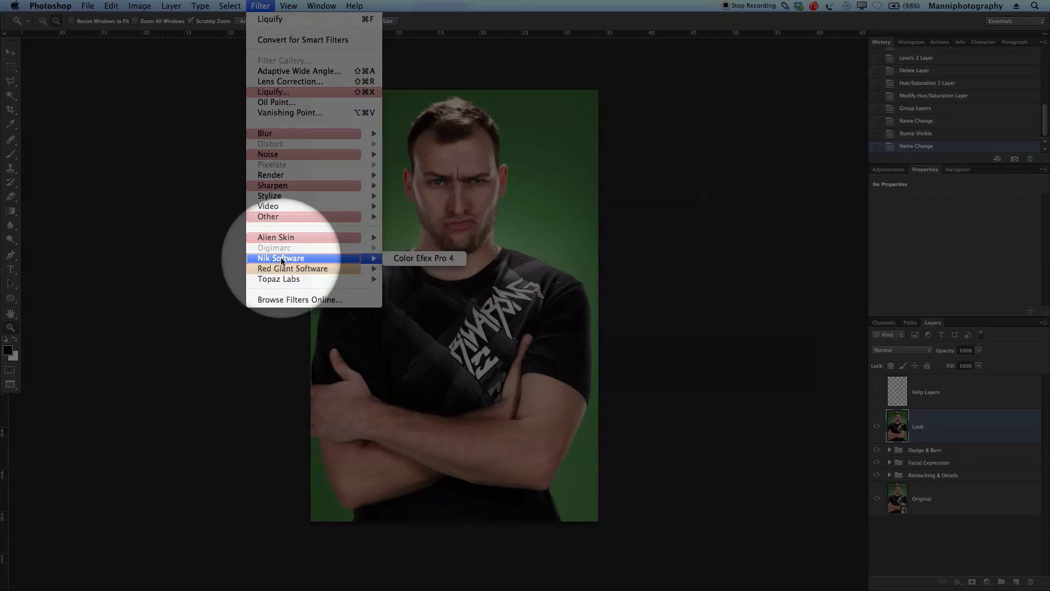
pyautogui.click(398, 259)
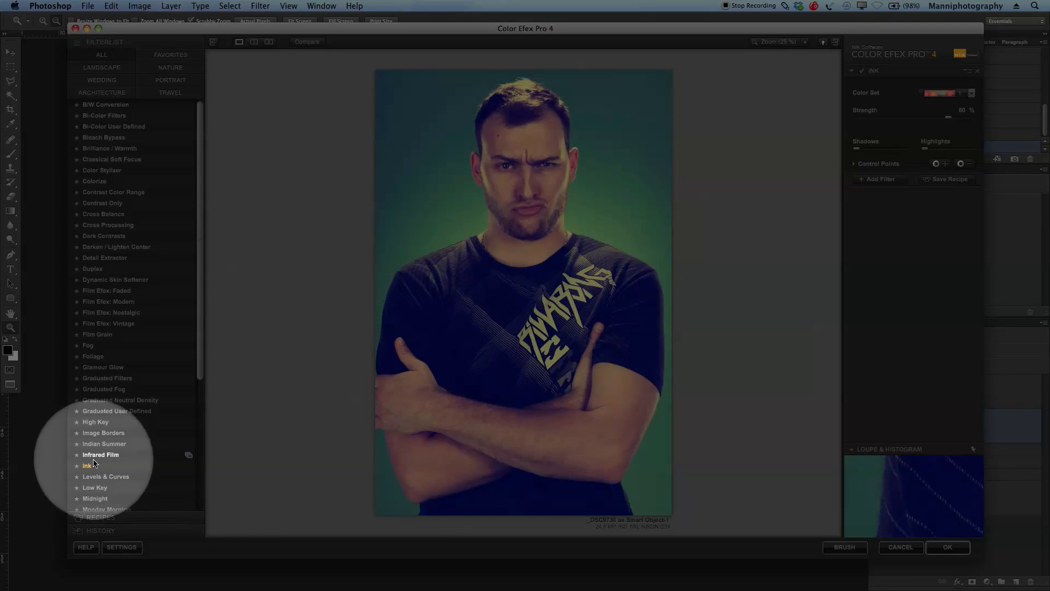
pyautogui.click(88, 465)
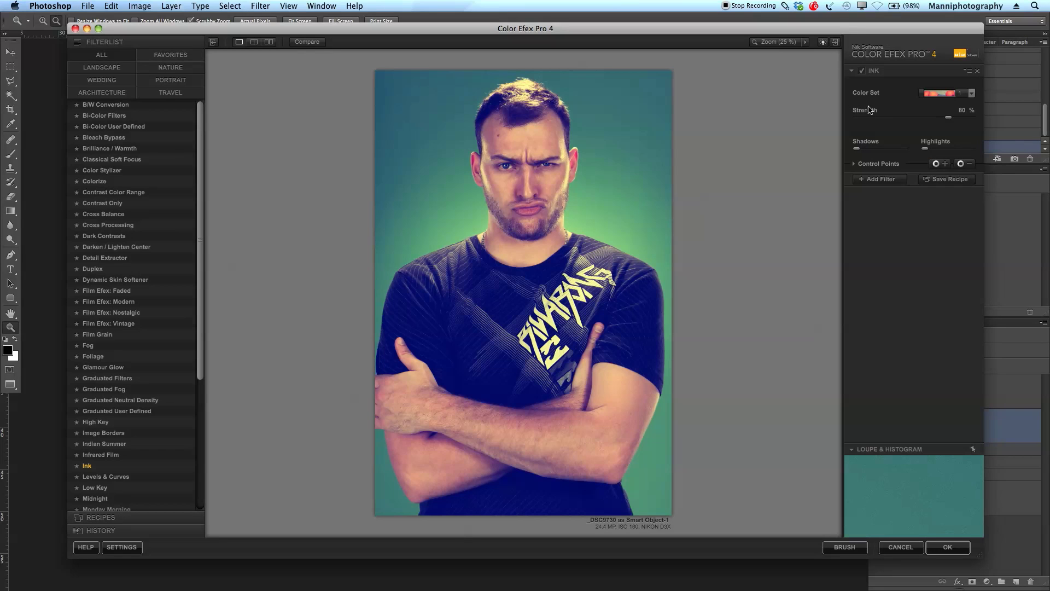
# Set the Ink filter to 15% strength with colour set 1, comparing the original and filtered portrait side by side.
pyautogui.click(870, 117)
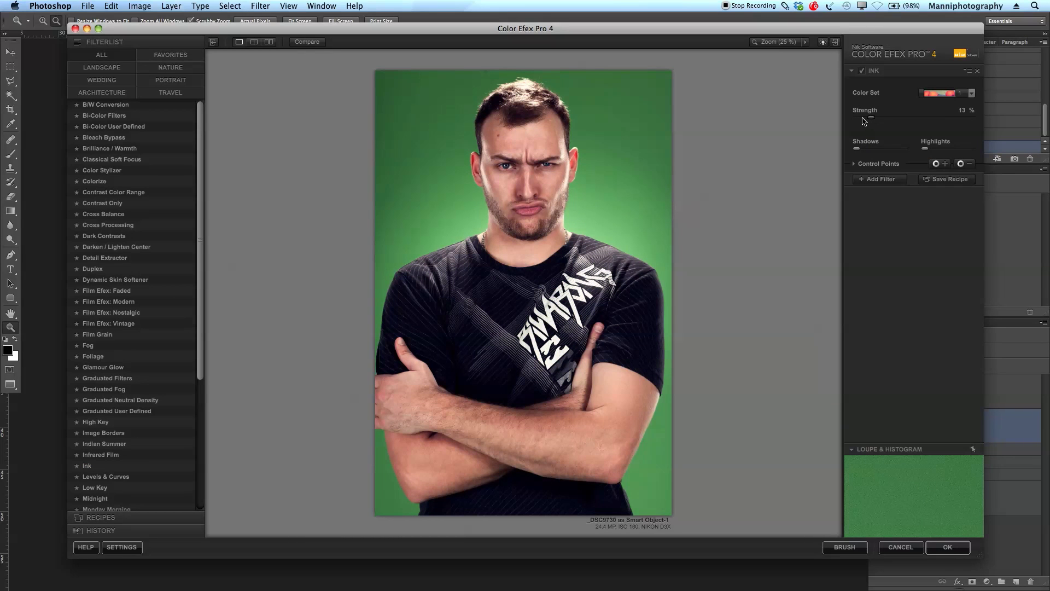
pyautogui.moveTo(869, 117); pyautogui.dragTo(865, 118)
pyautogui.click(255, 42)
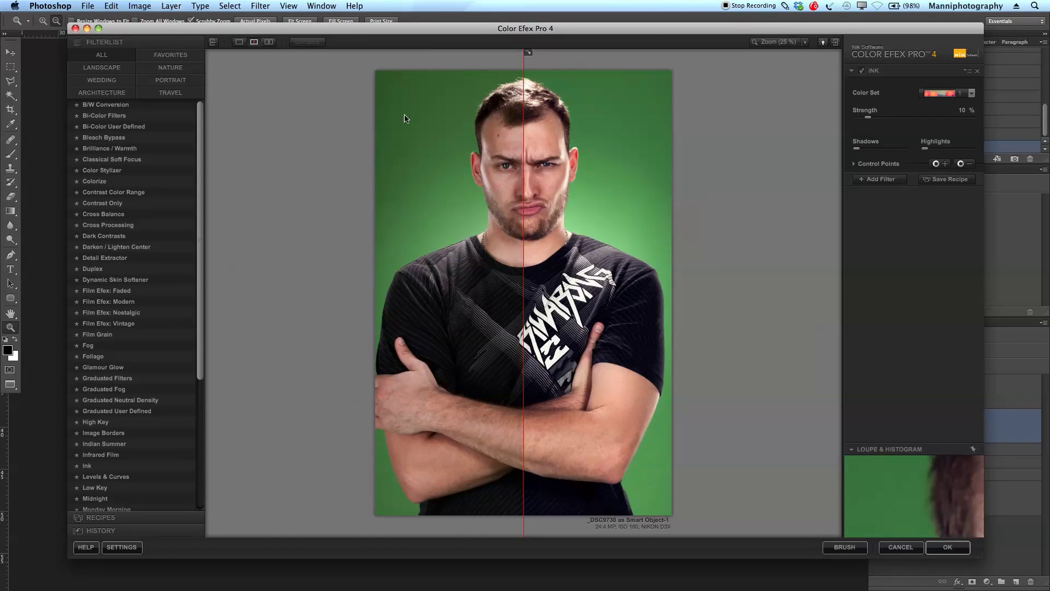
pyautogui.click(269, 42)
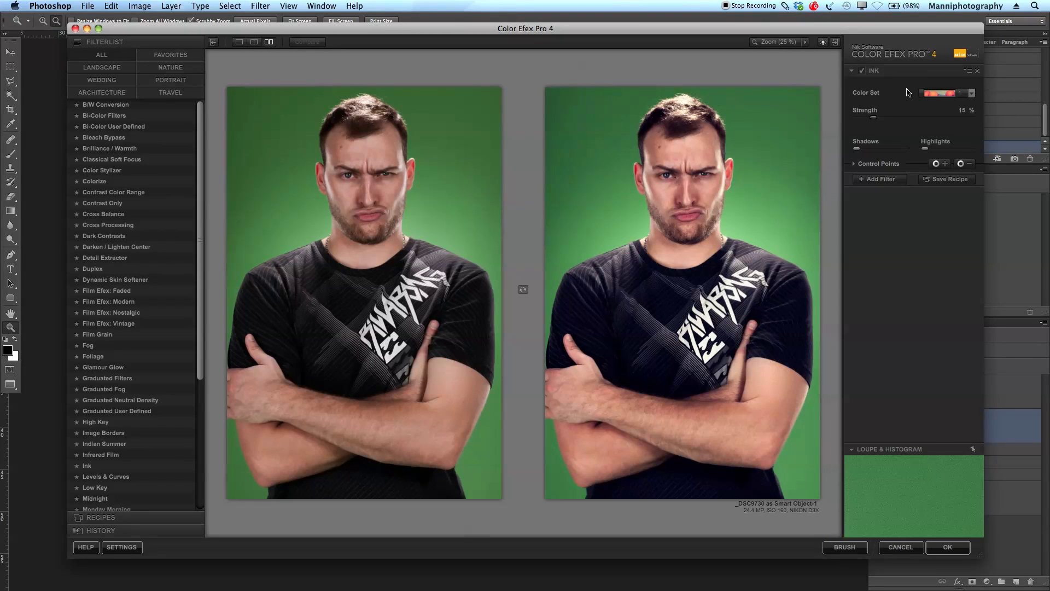
pyautogui.click(971, 92)
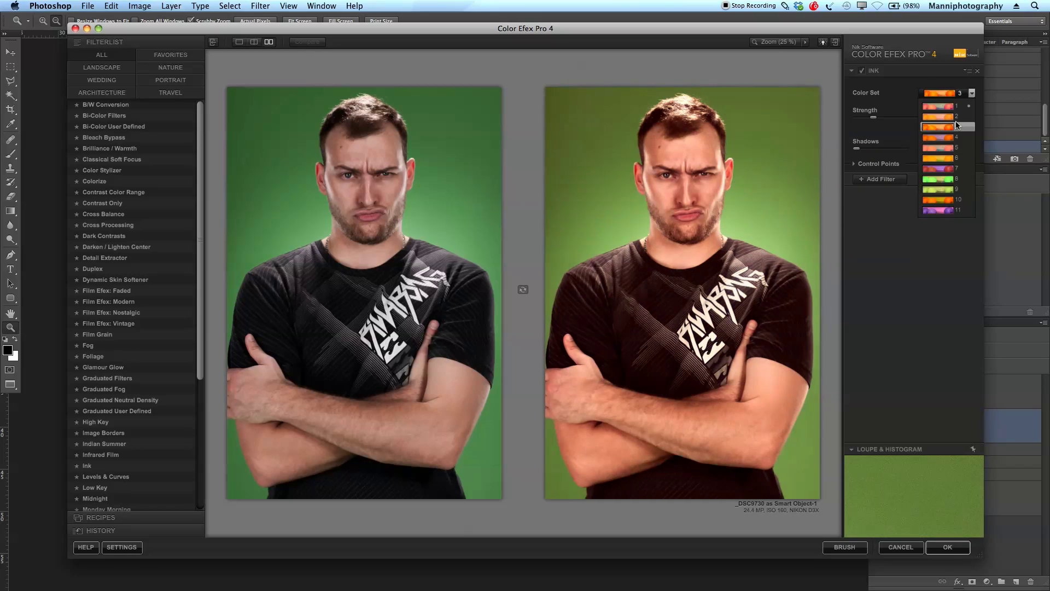
pyautogui.click(933, 106)
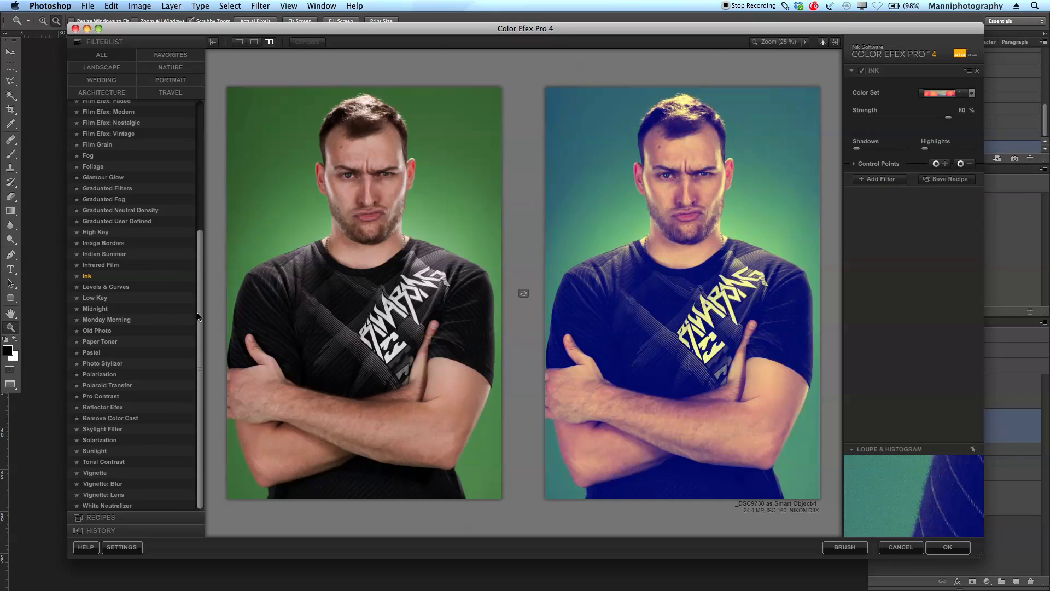
# Switch the Color Efex filter to Cross Processing with method B02 and reduce its strength to 19%.
pyautogui.moveTo(199, 314); pyautogui.dragTo(199, 169)
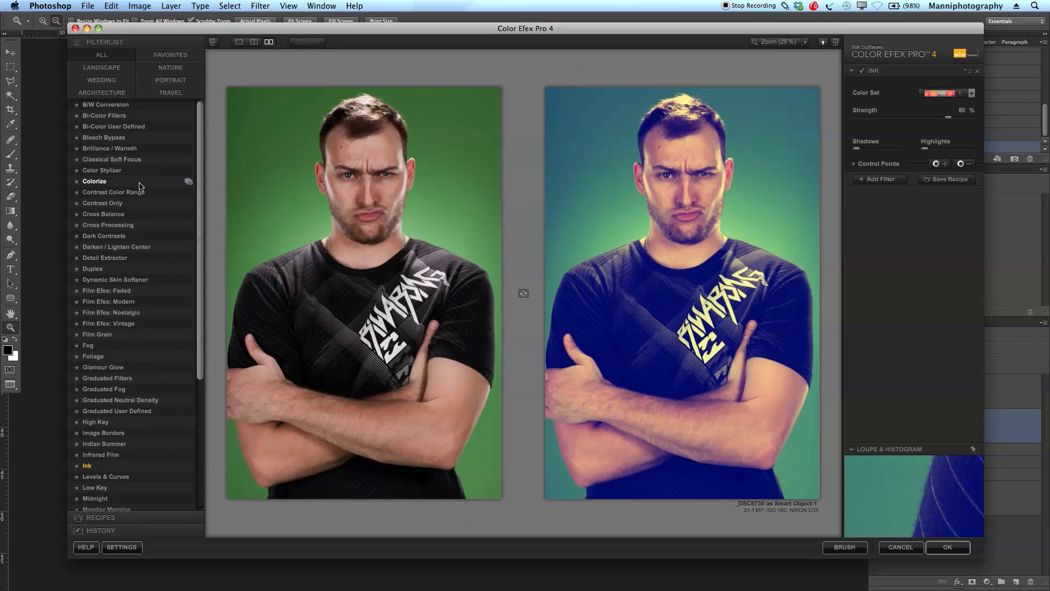
pyautogui.click(130, 227)
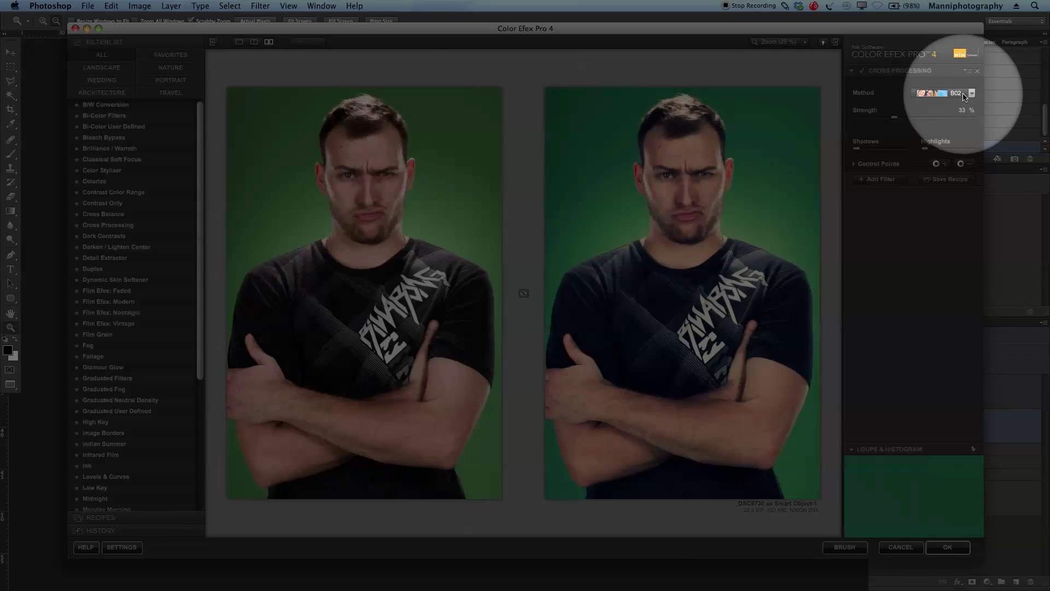
pyautogui.click(968, 94)
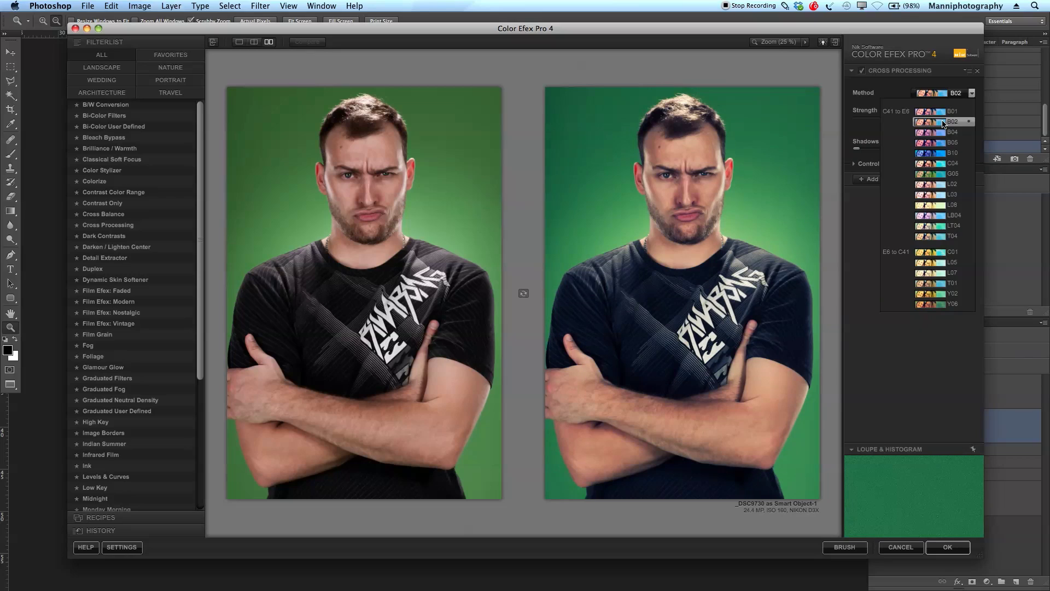
pyautogui.click(941, 123)
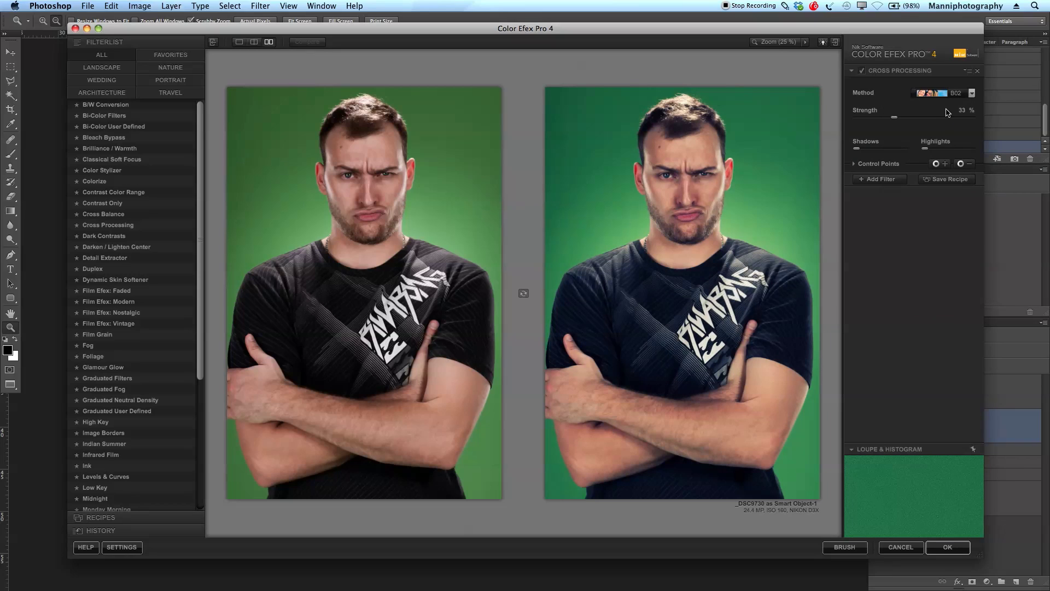
pyautogui.moveTo(894, 118); pyautogui.dragTo(903, 122)
pyautogui.moveTo(879, 117); pyautogui.dragTo(864, 154)
pyautogui.click(868, 148)
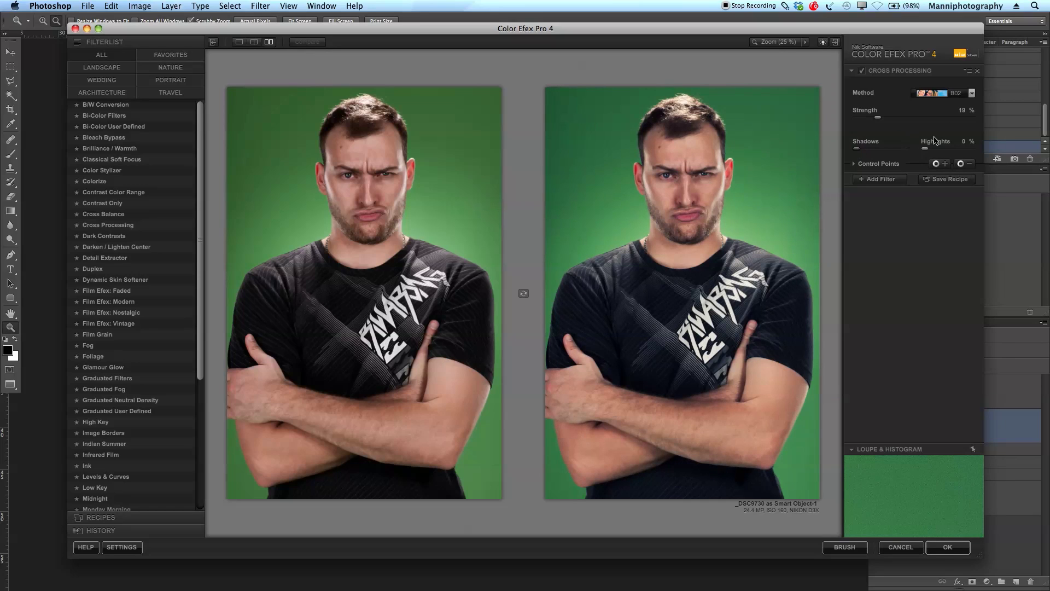
# Apply Cross Processing with method C04 at 25% strength, and compare the portrait with and without the resulting layer.
pyautogui.click(960, 93)
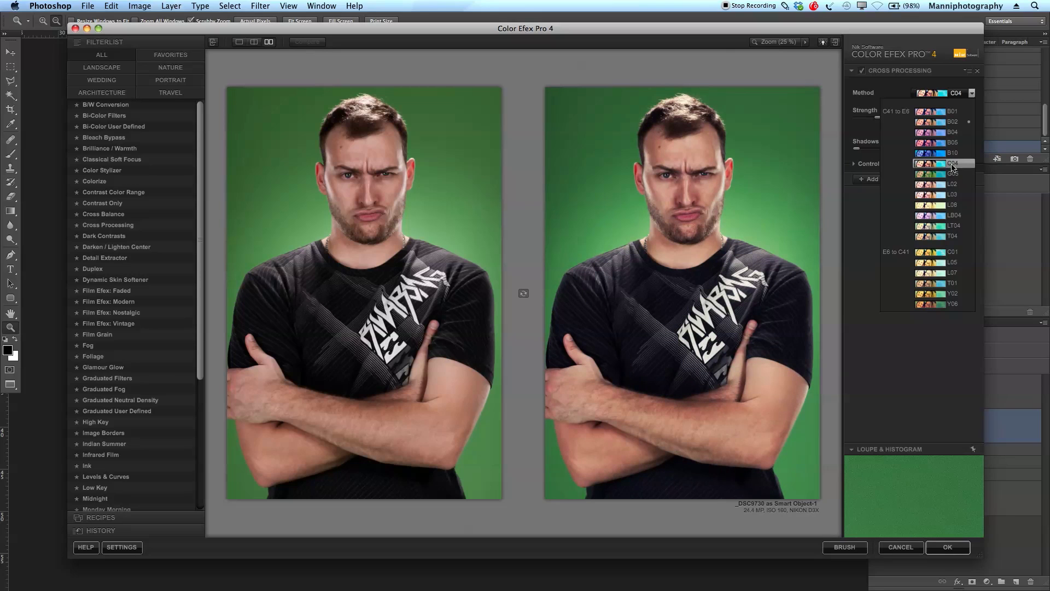
pyautogui.click(952, 164)
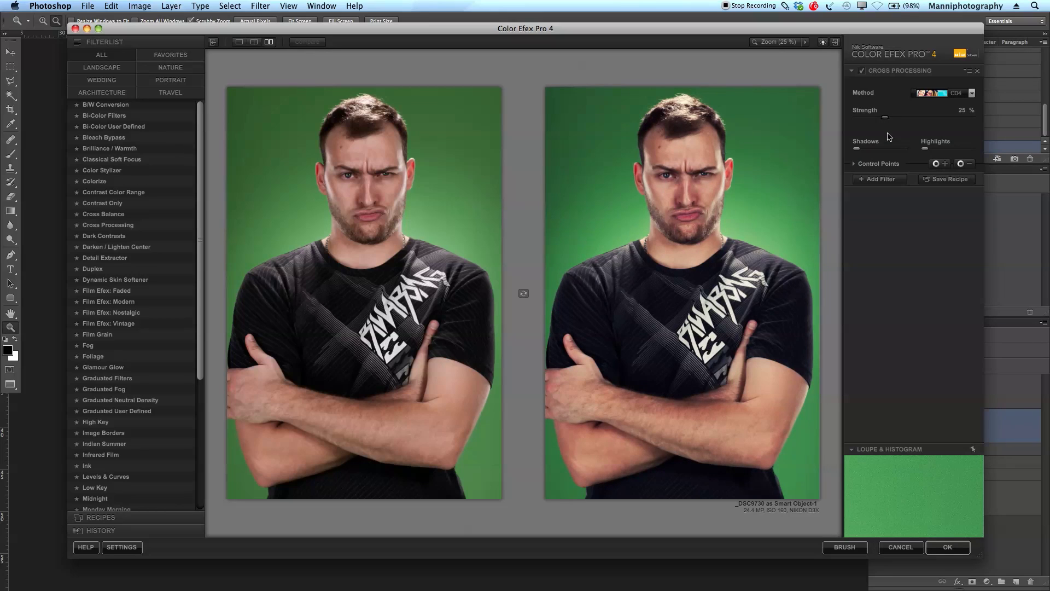
pyautogui.moveTo(857, 149); pyautogui.dragTo(867, 150)
pyautogui.moveTo(924, 149)
pyautogui.mouseDown()
pyautogui.moveTo(955, 153)
pyautogui.moveTo(920, 155)
pyautogui.mouseUp()
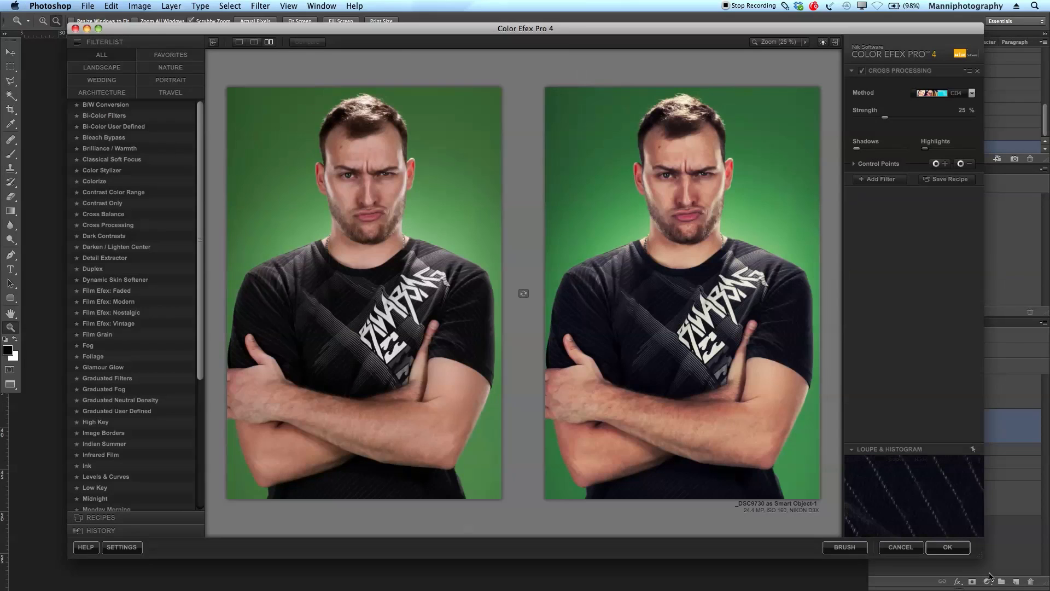
pyautogui.click(949, 547)
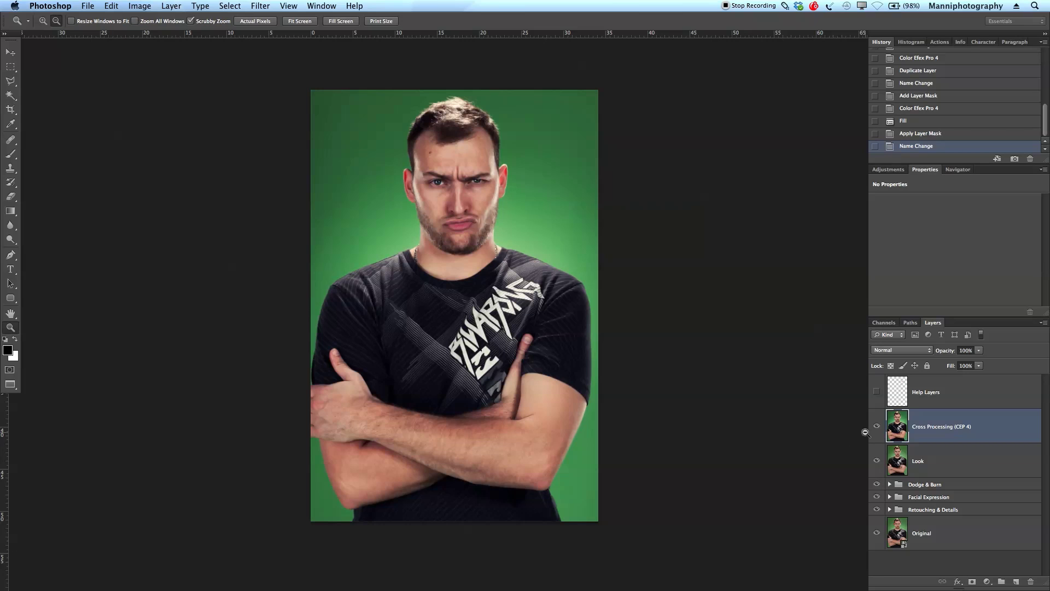
pyautogui.click(877, 427)
pyautogui.click(877, 427)
pyautogui.click(876, 427)
pyautogui.click(877, 427)
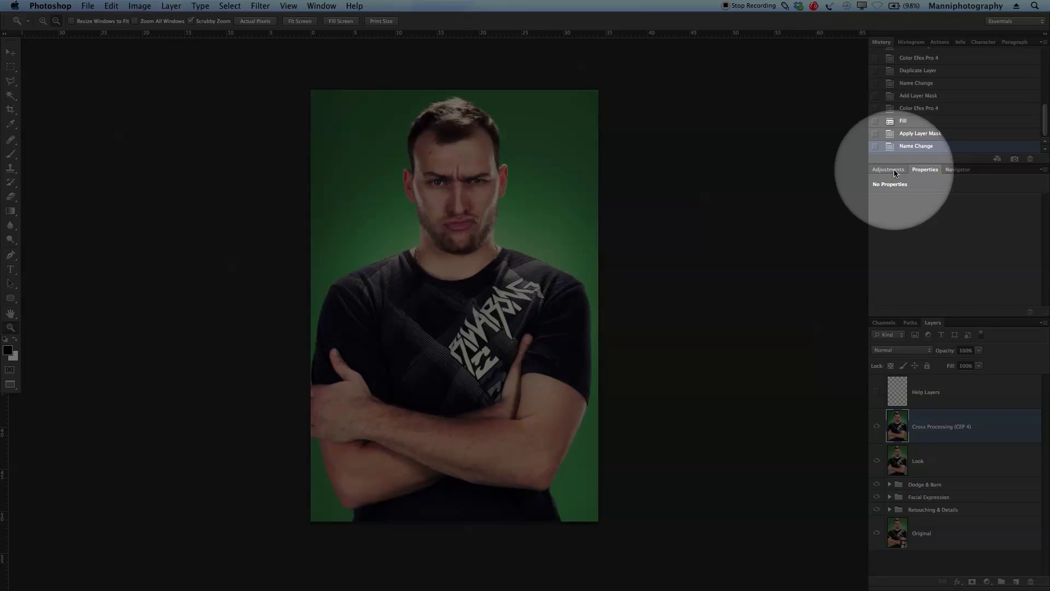
# Add a Hue/Saturation adjustment layer above the Cross Processing layer and set the Reds saturation to -10.
pyautogui.click(896, 173)
pyautogui.click(897, 208)
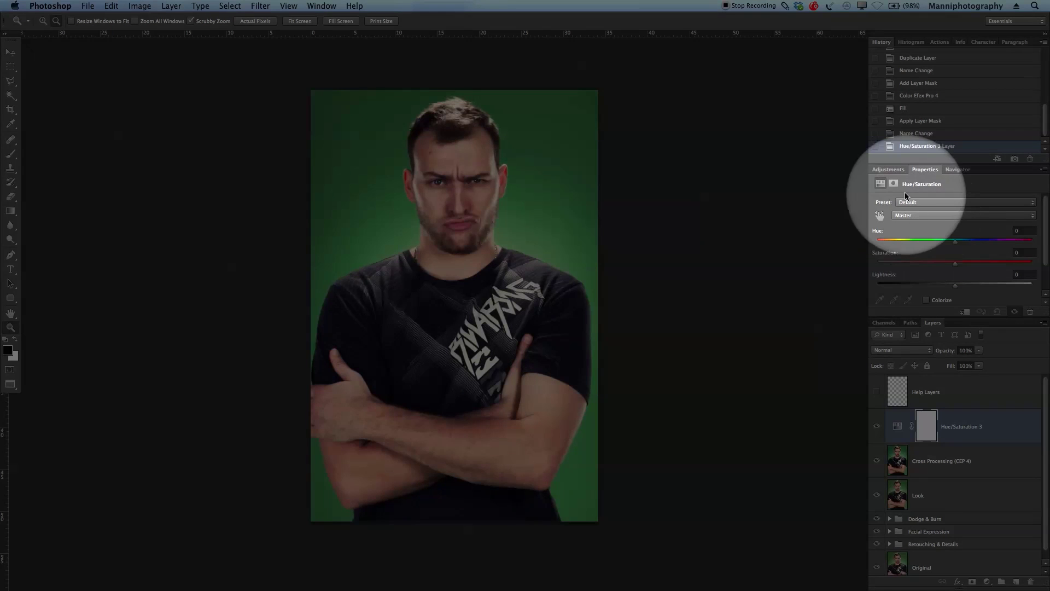
pyautogui.click(917, 215)
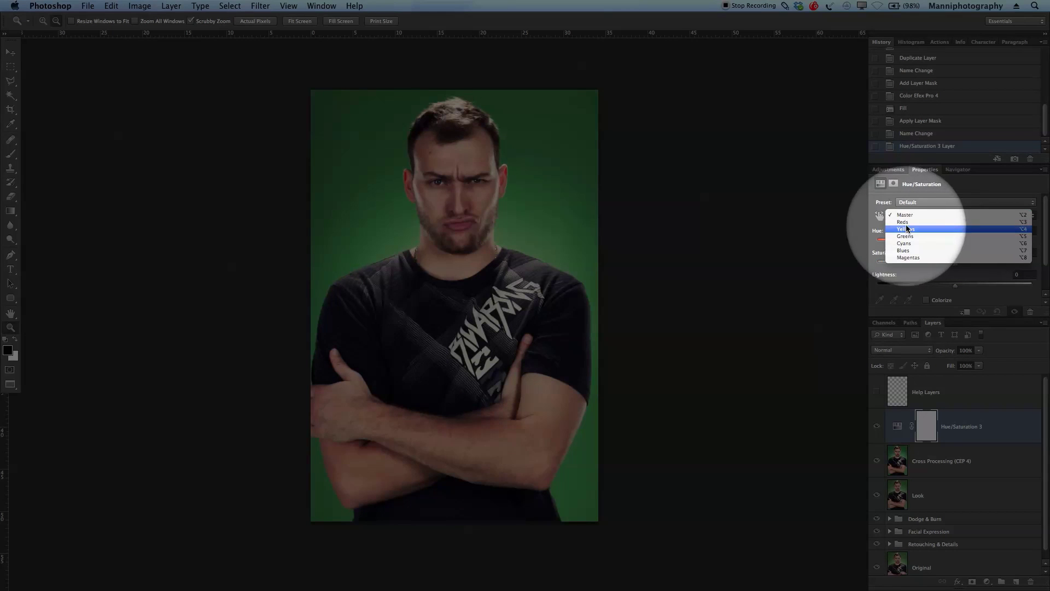
pyautogui.click(918, 221)
pyautogui.moveTo(954, 266); pyautogui.dragTo(952, 267)
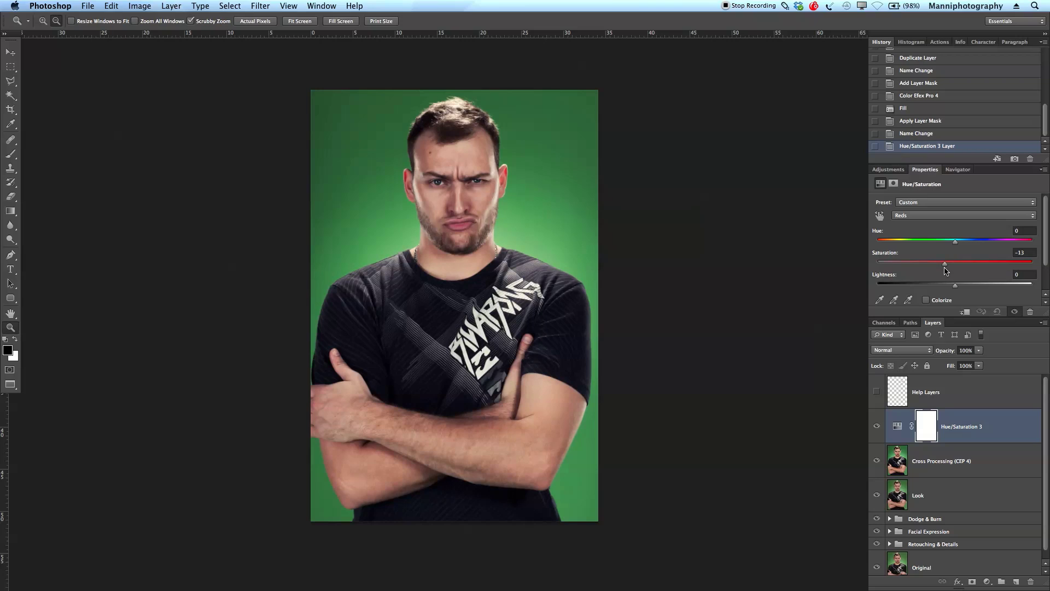
pyautogui.moveTo(948, 270); pyautogui.dragTo(947, 268)
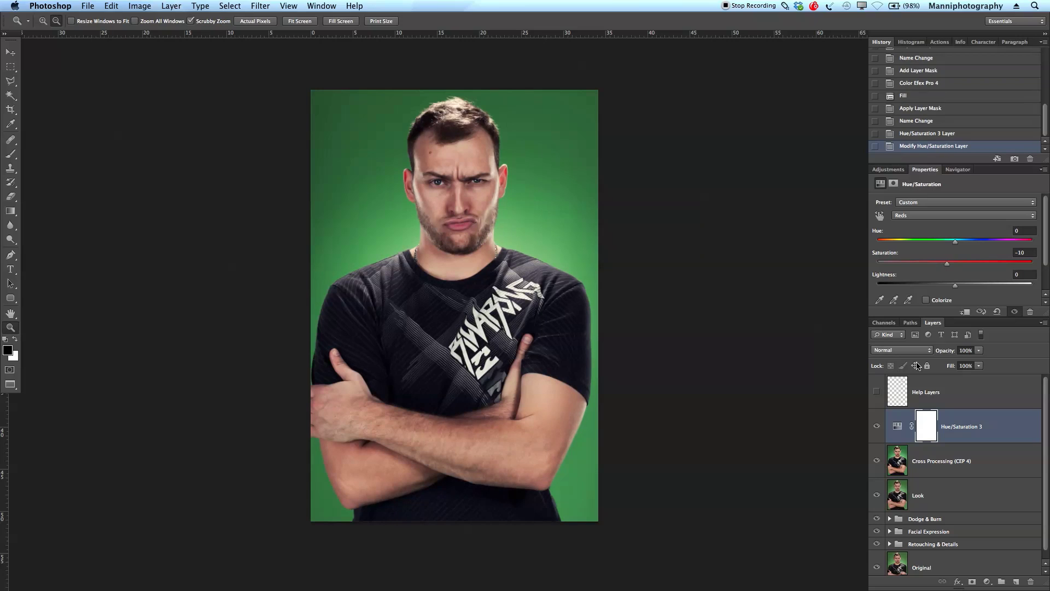
# Compare the portrait with and without the red desaturation, examining the skin tones on the face up close.
pyautogui.click(877, 427)
pyautogui.click(877, 427)
pyautogui.click(878, 427)
pyautogui.click(877, 427)
pyautogui.moveTo(440, 189); pyautogui.dragTo(505, 191)
pyautogui.moveTo(559, 372); pyautogui.dragTo(497, 387)
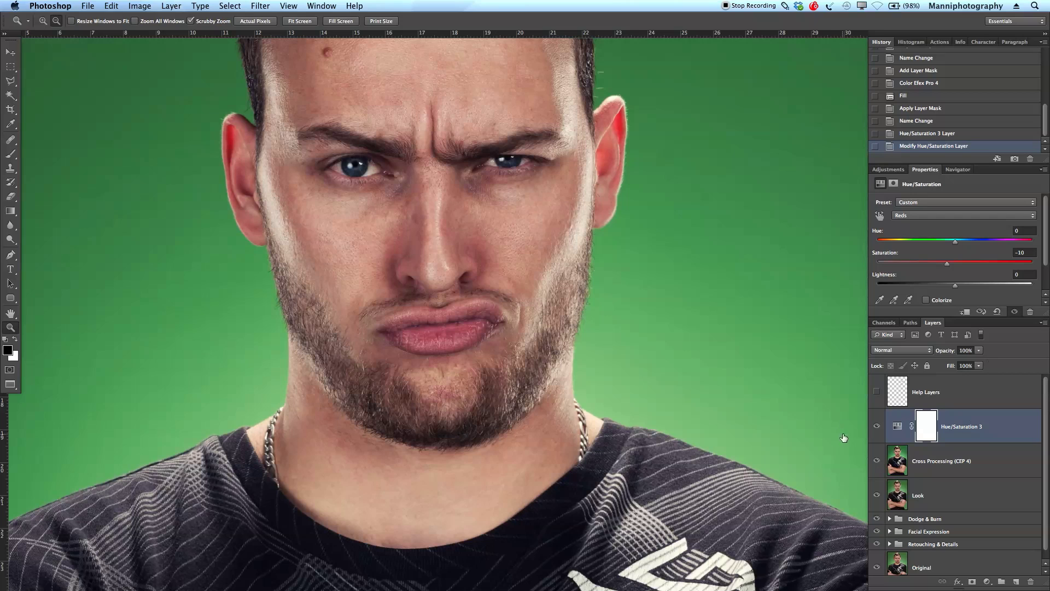
pyautogui.click(877, 429)
pyautogui.click(878, 429)
pyautogui.doubleClick(886, 432)
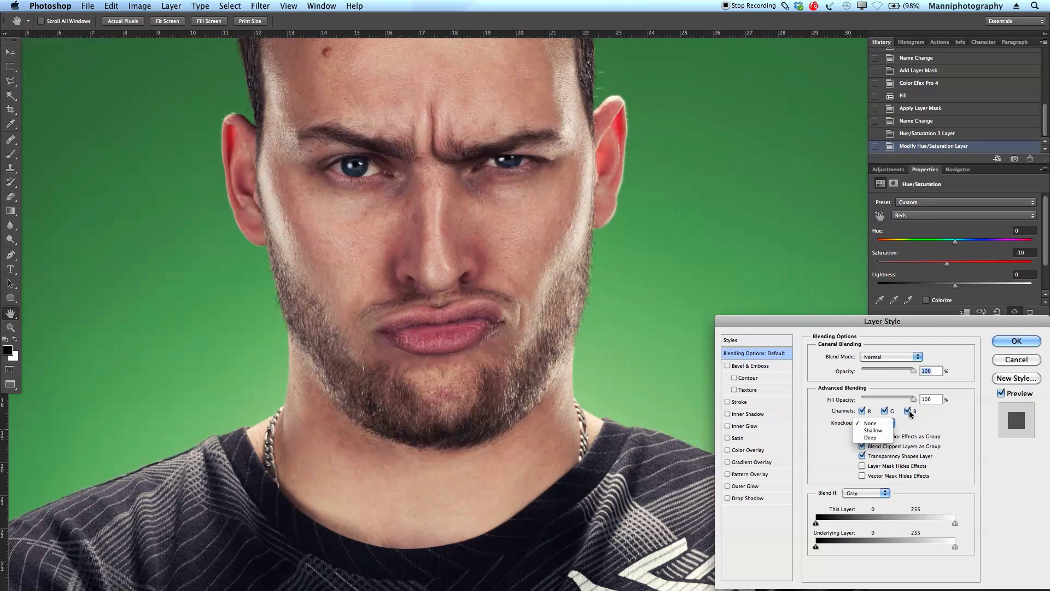
pyautogui.click(1022, 359)
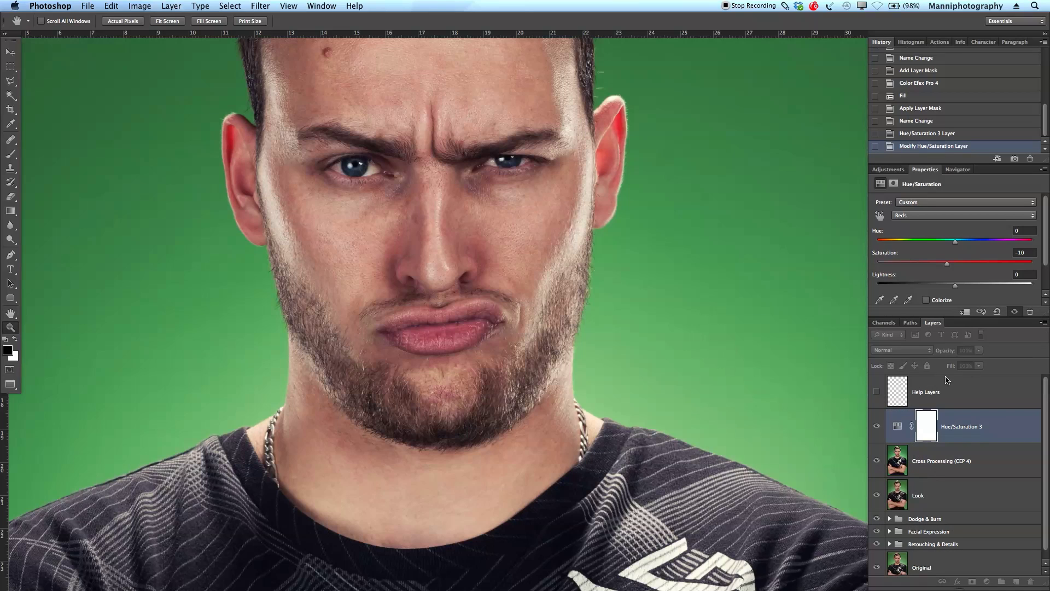
pyautogui.click(879, 427)
pyautogui.click(879, 427)
pyautogui.click(879, 428)
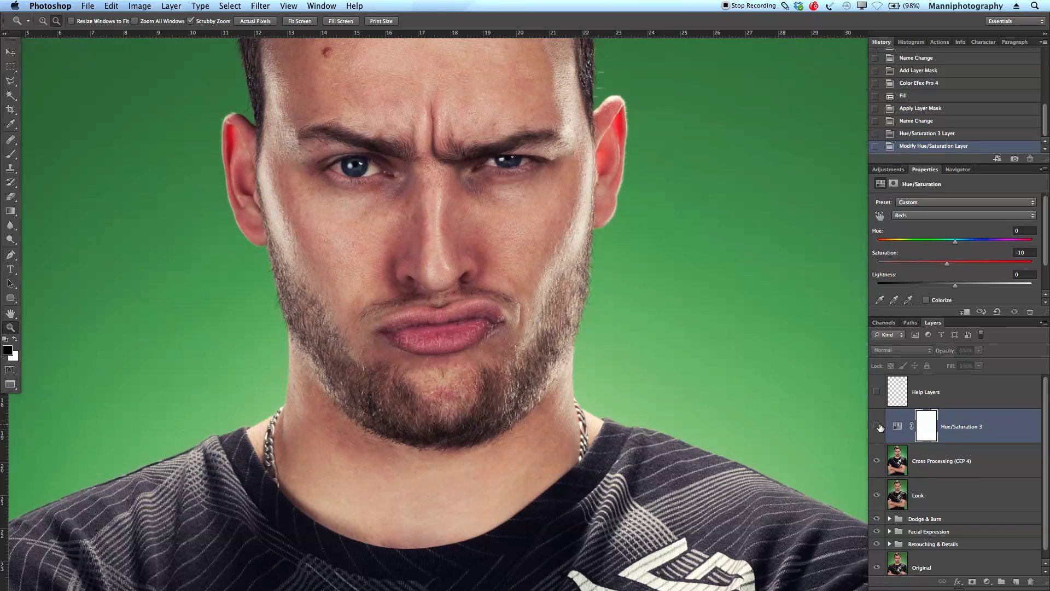
pyautogui.click(878, 426)
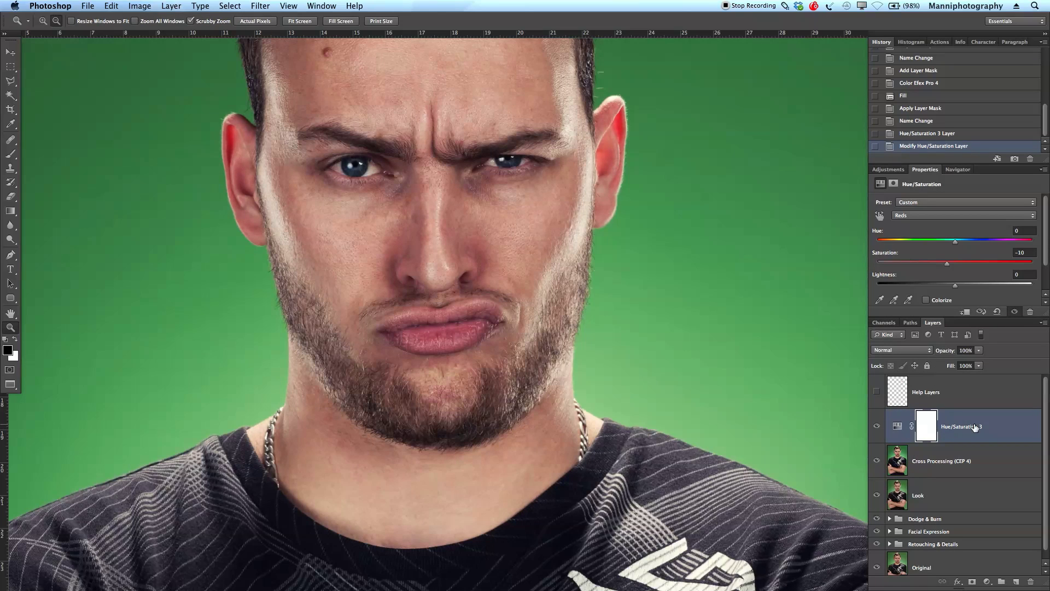
# Add a Selective Color adjustment layer and set Cyan to -2% for the Neutrals.
pyautogui.click(888, 170)
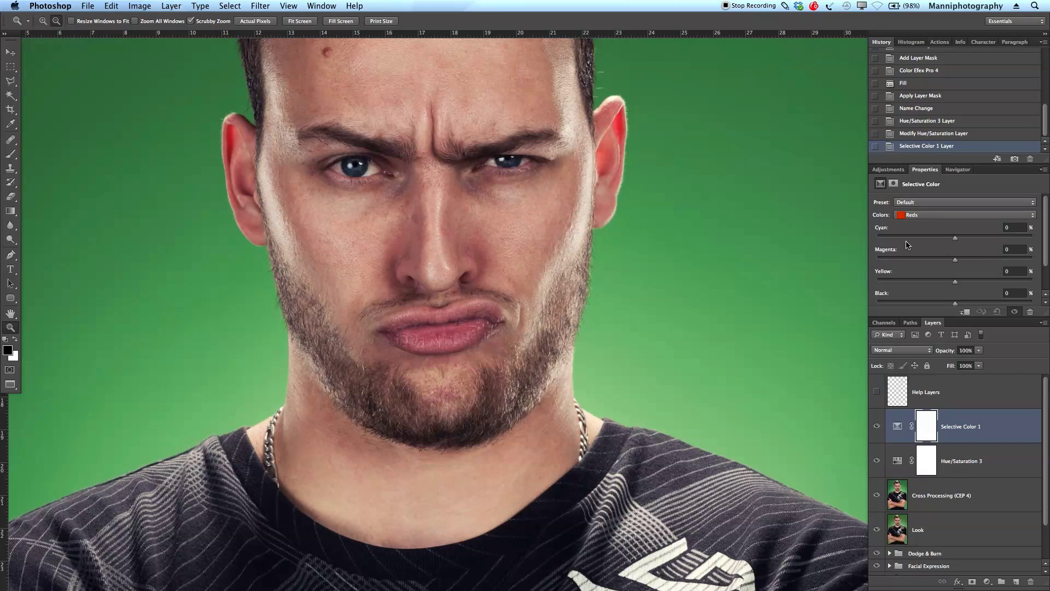
pyautogui.press('super+0')
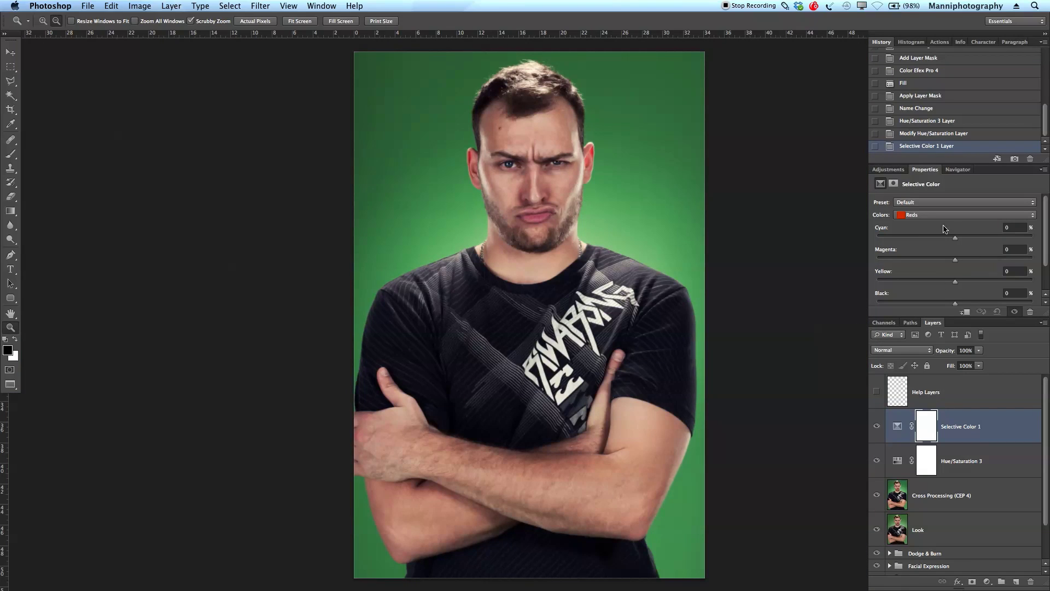
pyautogui.click(925, 214)
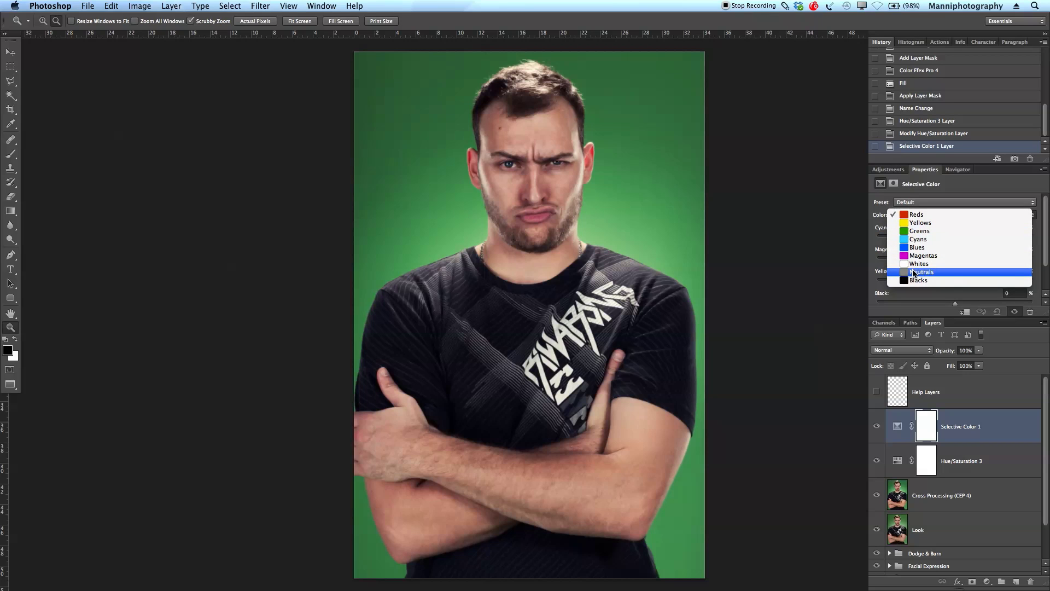
pyautogui.click(928, 266)
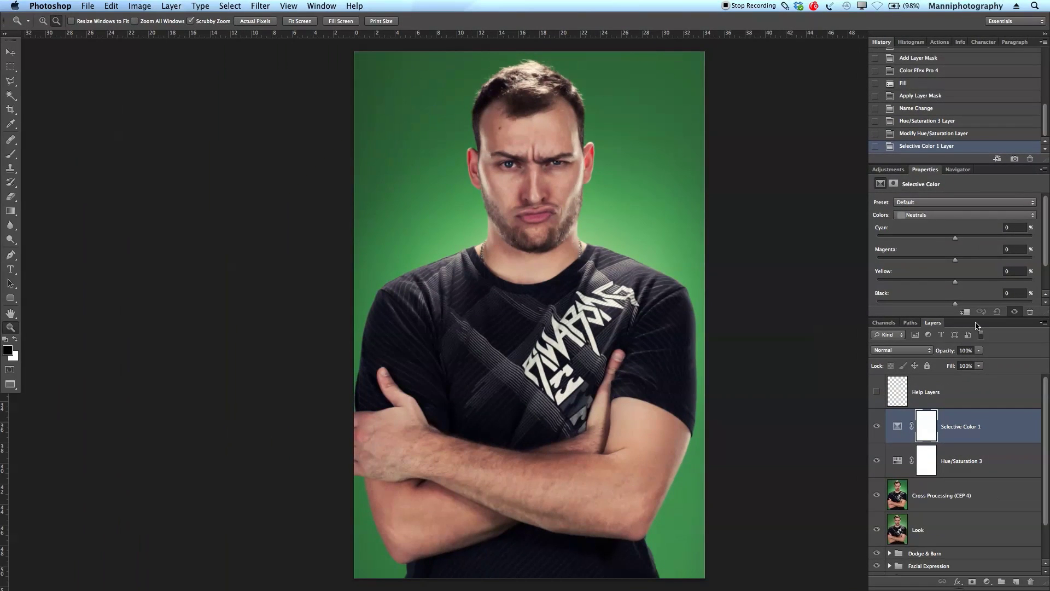
pyautogui.moveTo(979, 317); pyautogui.dragTo(980, 334)
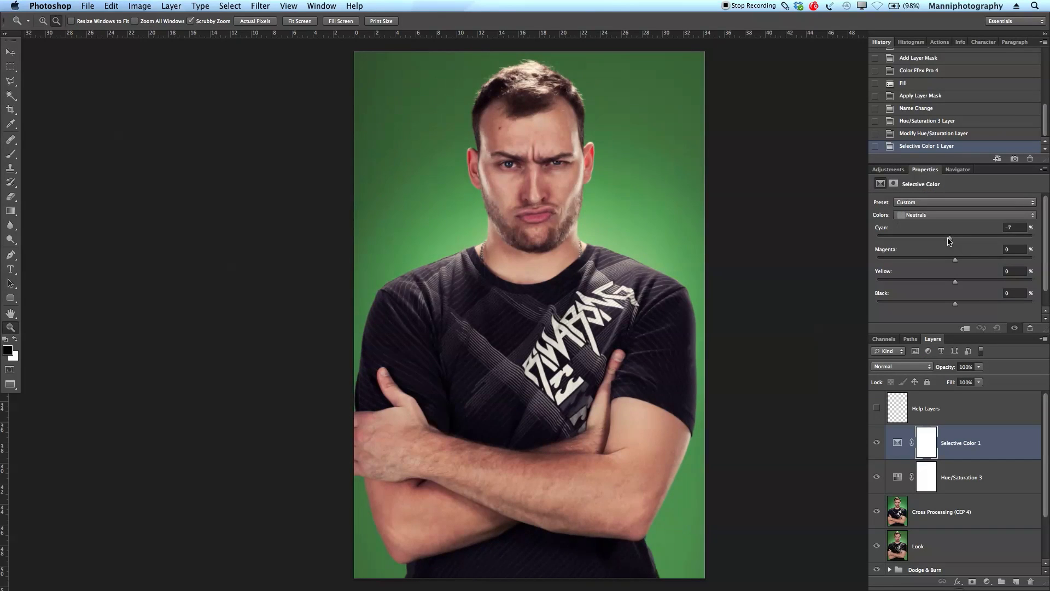
pyautogui.moveTo(953, 238); pyautogui.dragTo(960, 241)
pyautogui.moveTo(954, 239); pyautogui.dragTo(953, 239)
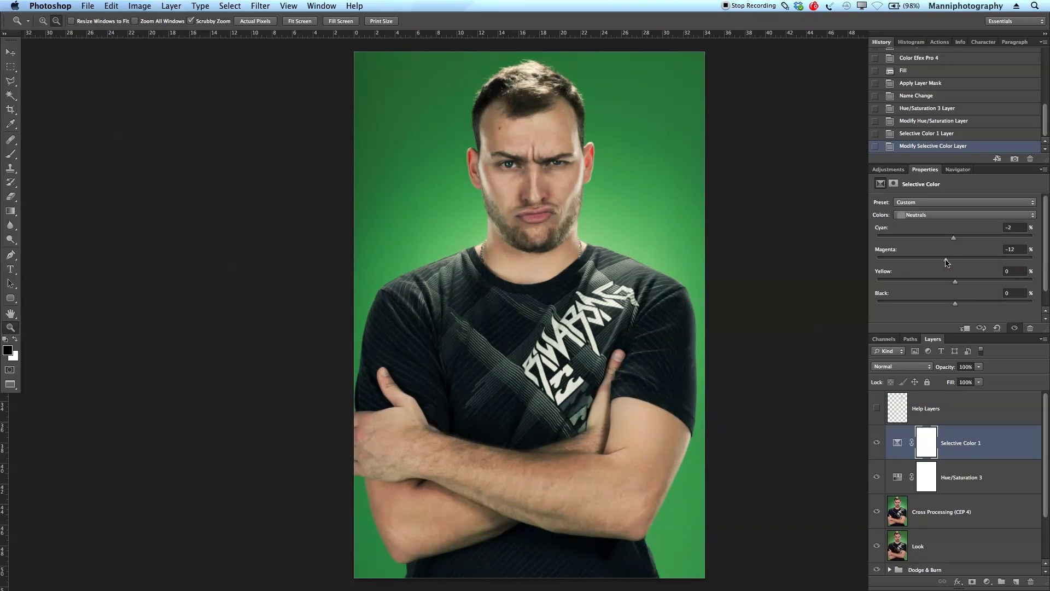
# Try magenta, yellow and black shifts on the Neutrals of the Selective Color layer and return them to 0%.
pyautogui.moveTo(942, 262); pyautogui.dragTo(949, 263)
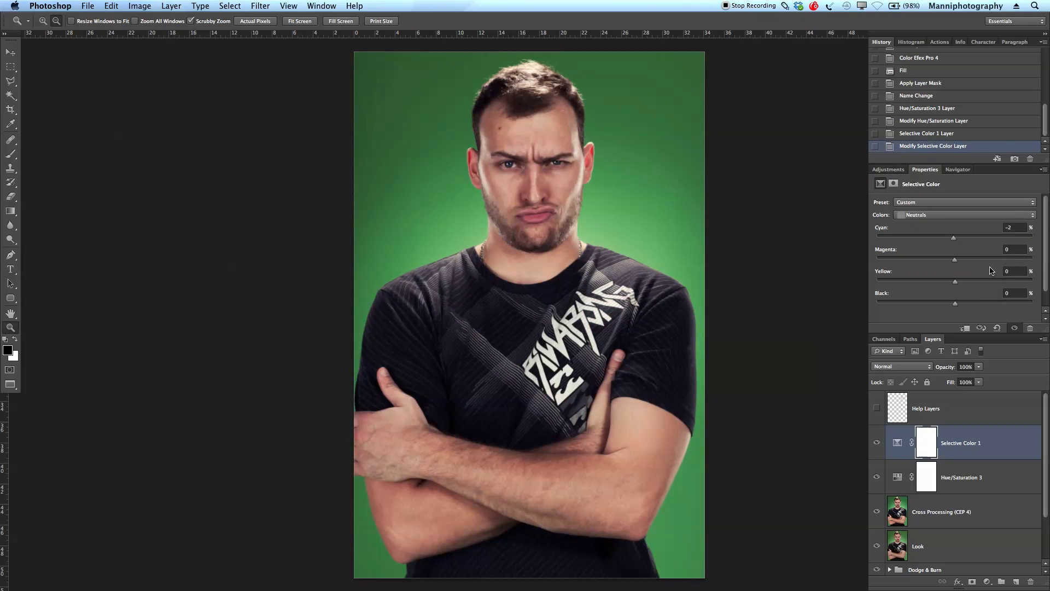
pyautogui.moveTo(955, 282); pyautogui.dragTo(960, 285)
pyautogui.click(1005, 271)
pyautogui.moveTo(956, 307); pyautogui.dragTo(962, 308)
pyautogui.moveTo(956, 305); pyautogui.dragTo(954, 305)
# Add a Solid Color fill layer in Color mode above the Selective Color layer, using gray 888888 sampled from the portrait's background.
pyautogui.click(1002, 452)
pyautogui.click(145, 5)
pyautogui.moveTo(171, 7)
pyautogui.moveTo(197, 105)
pyautogui.click(352, 102)
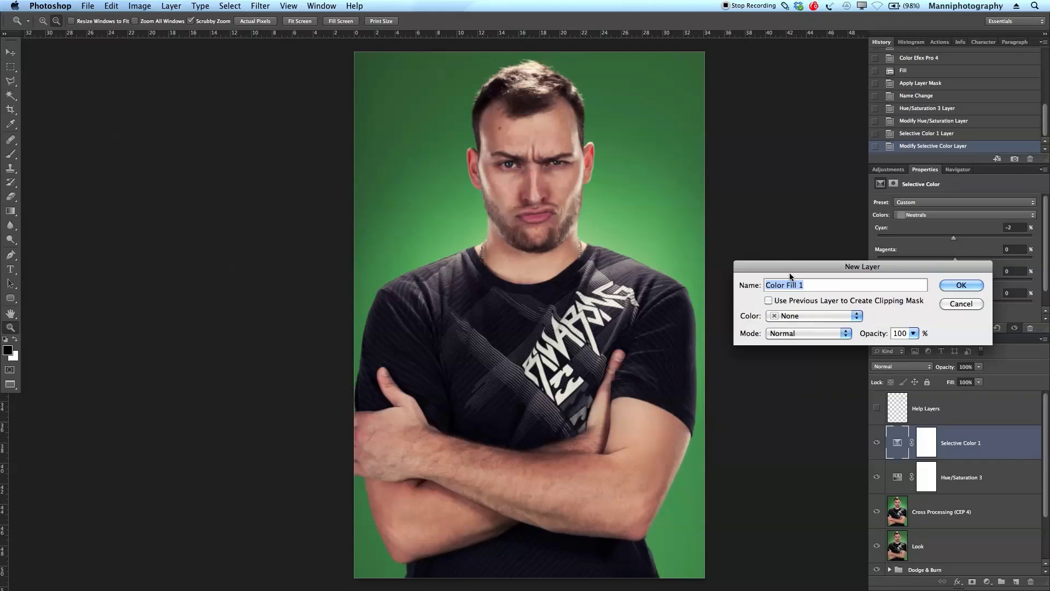
pyautogui.click(810, 313)
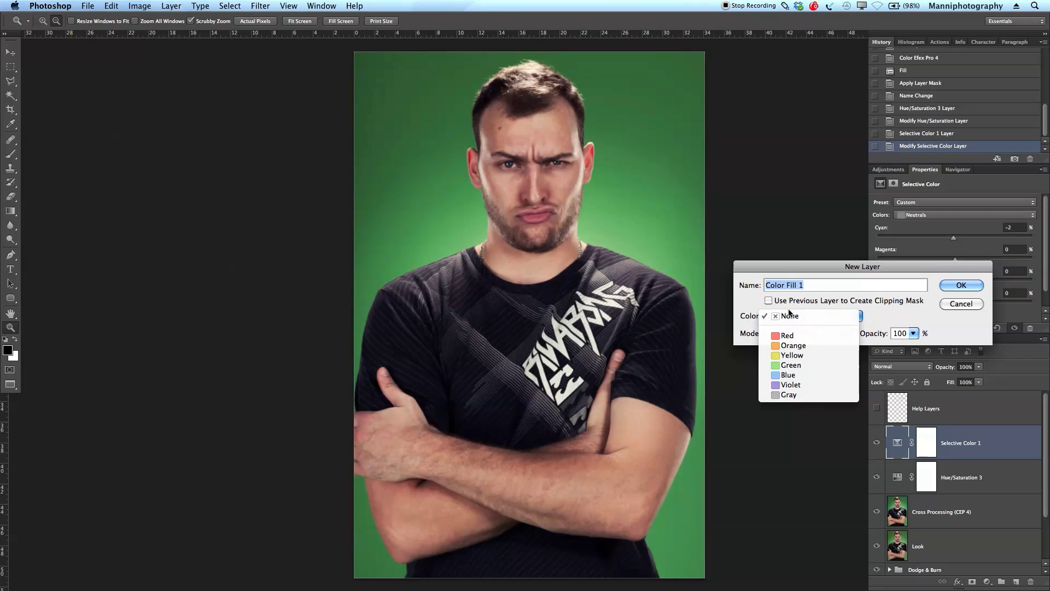
pyautogui.click(794, 315)
pyautogui.click(807, 333)
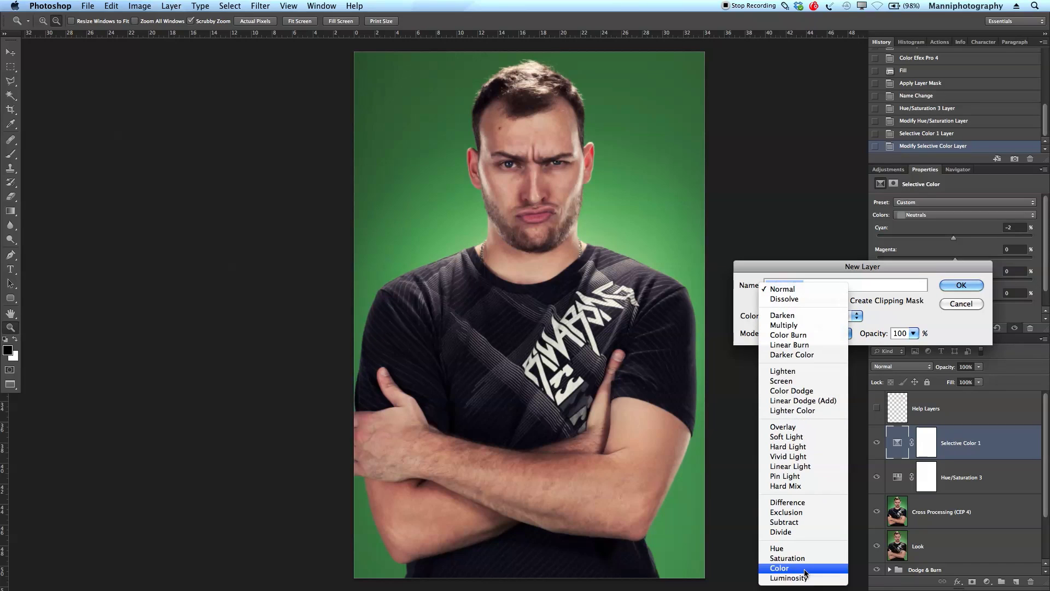
pyautogui.click(805, 572)
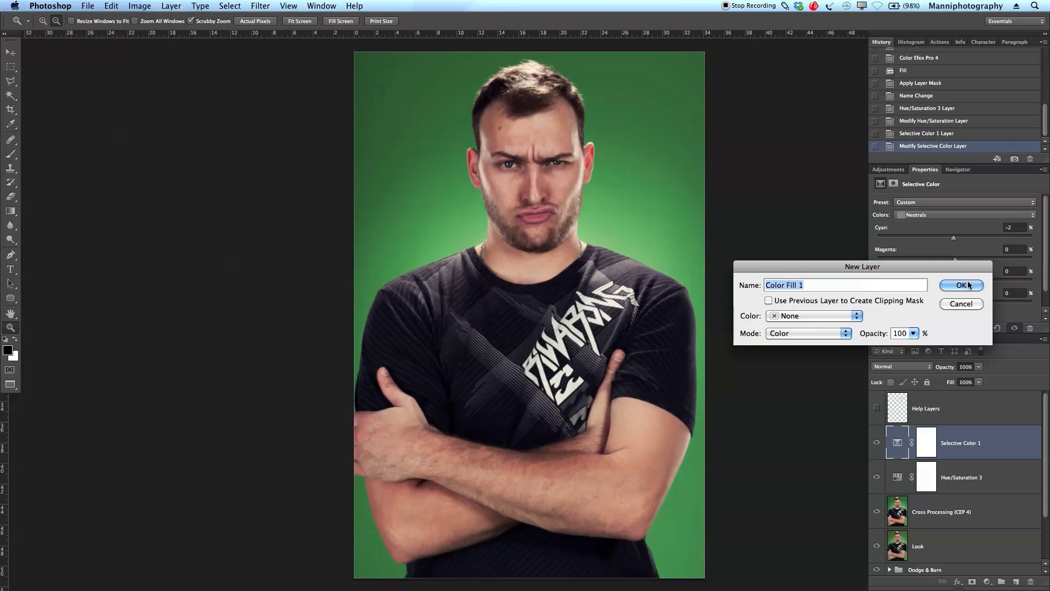
pyautogui.click(968, 284)
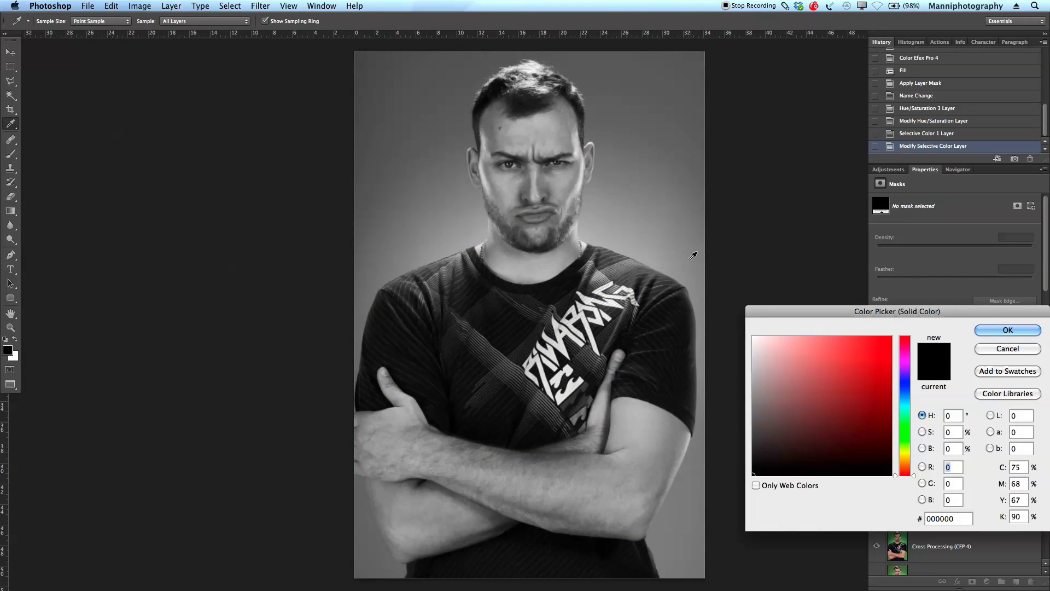
pyautogui.click(692, 256)
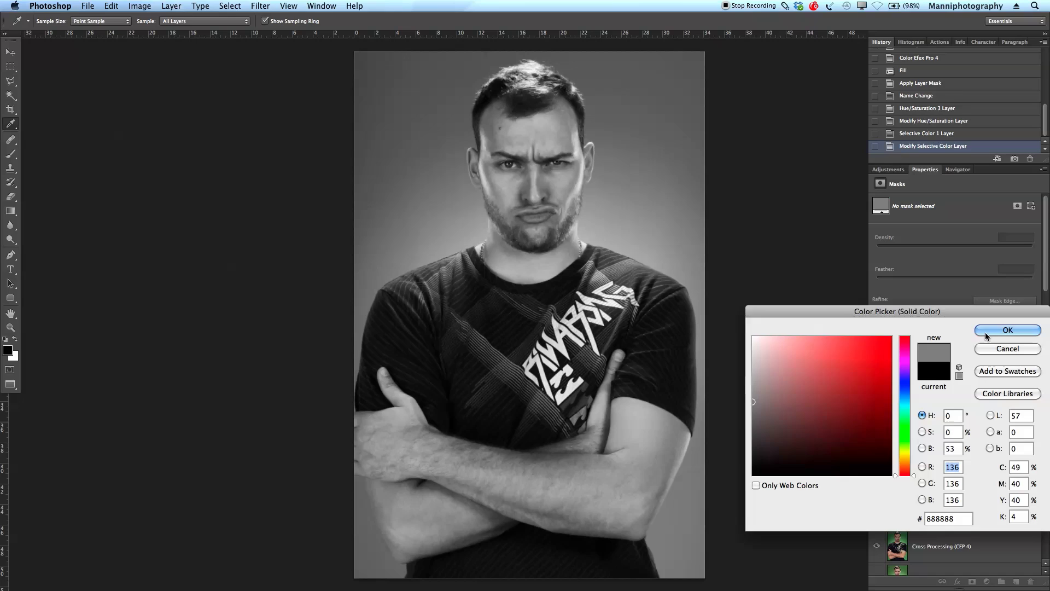
pyautogui.click(985, 332)
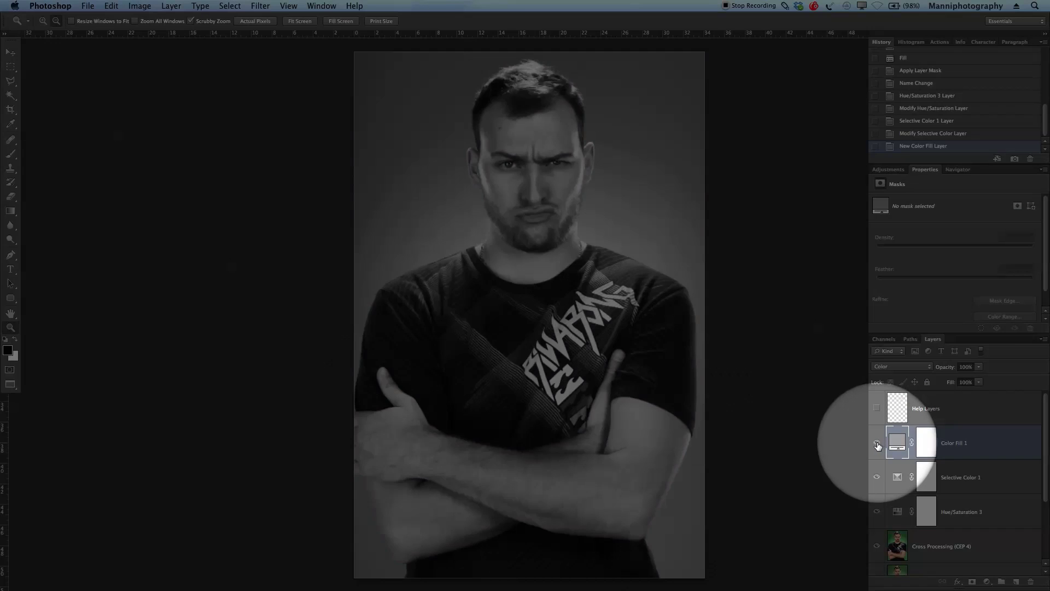
# Change the Color Fill 1 layer's color to green 6b9a5d, sampled from the portrait's background with the fill layer hidden.
pyautogui.click(877, 446)
pyautogui.doubleClick(897, 438)
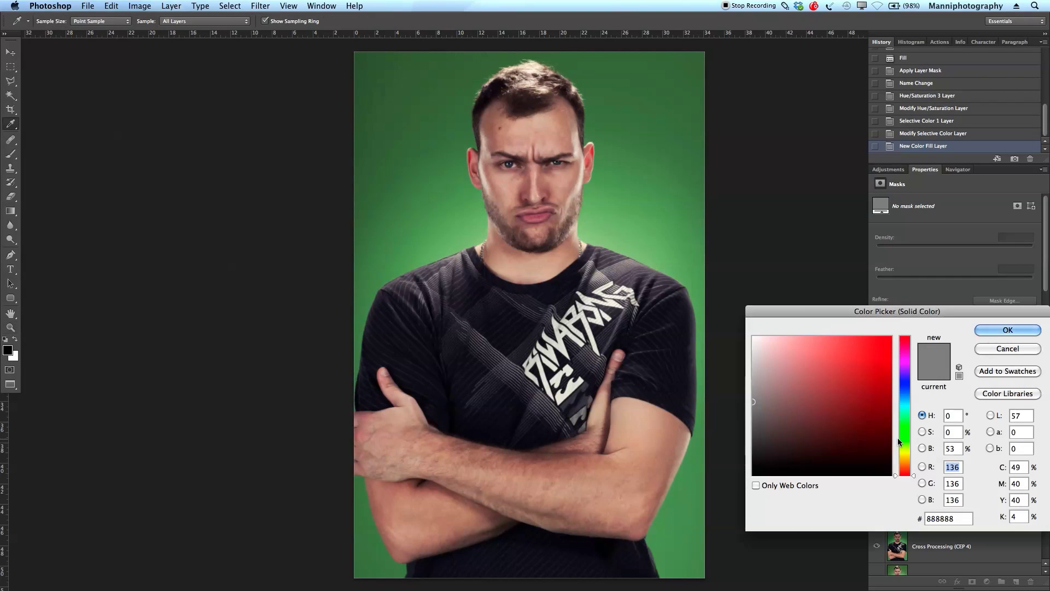
pyautogui.click(898, 439)
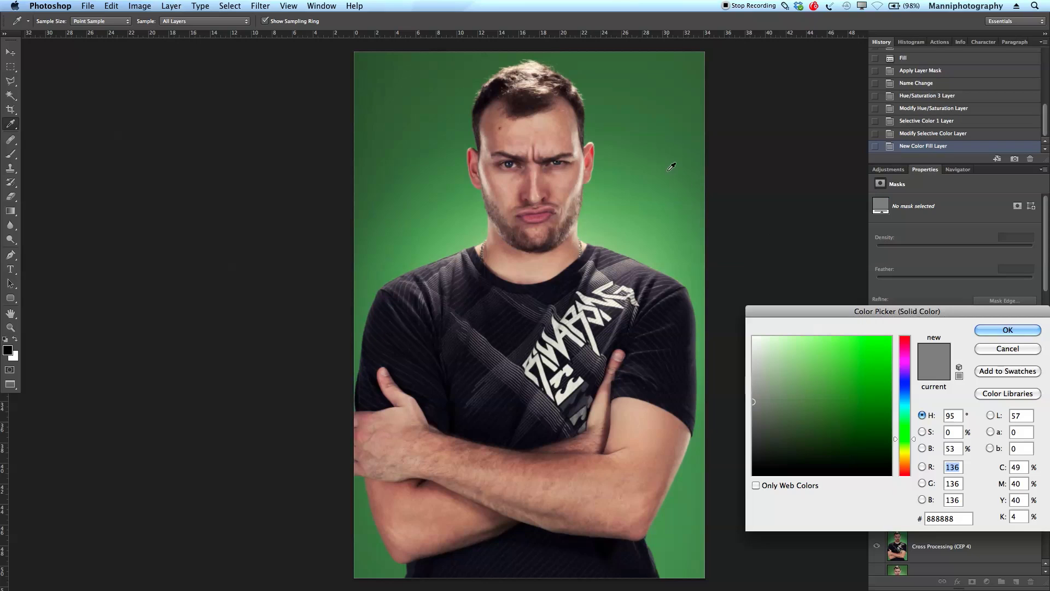
pyautogui.click(677, 214)
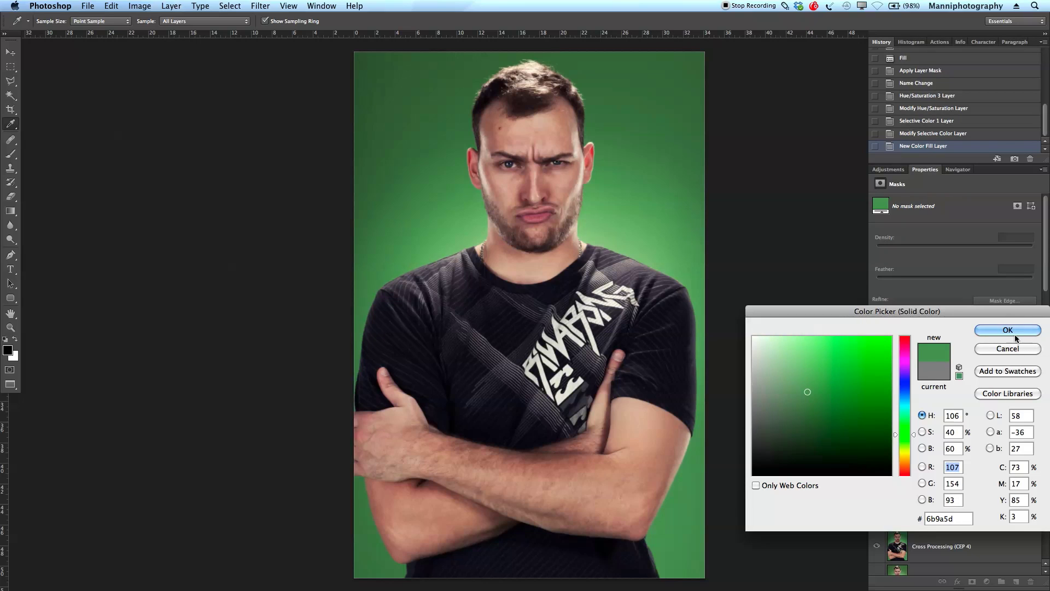
pyautogui.click(1015, 336)
pyautogui.click(877, 443)
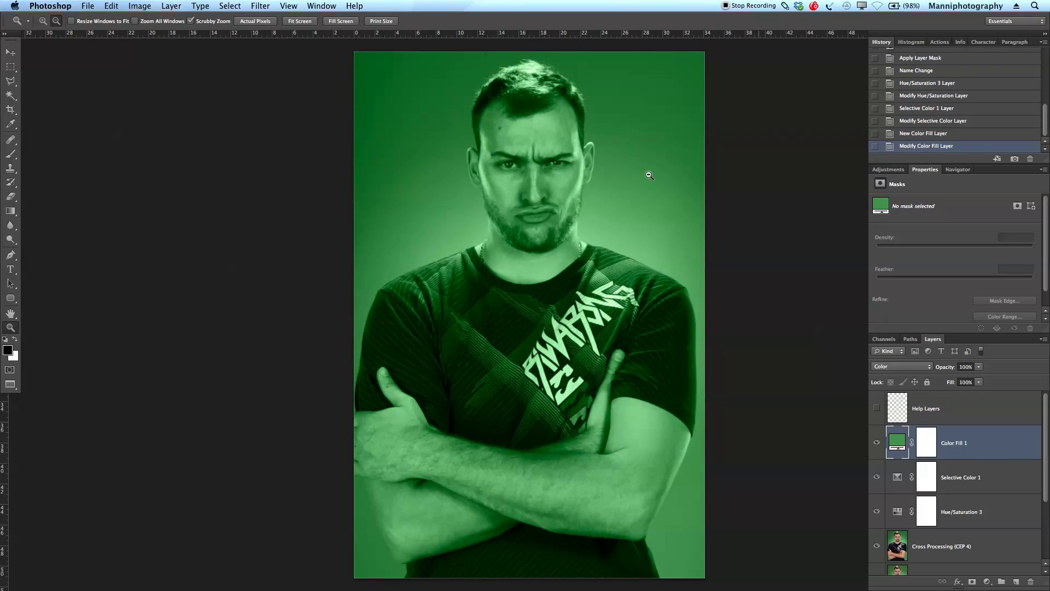
# Reduce the green Color Fill 1 layer's opacity to 3%, comparing the portrait with and without the tint.
pyautogui.moveTo(948, 371); pyautogui.dragTo(899, 381)
pyautogui.click(877, 442)
pyautogui.click(877, 443)
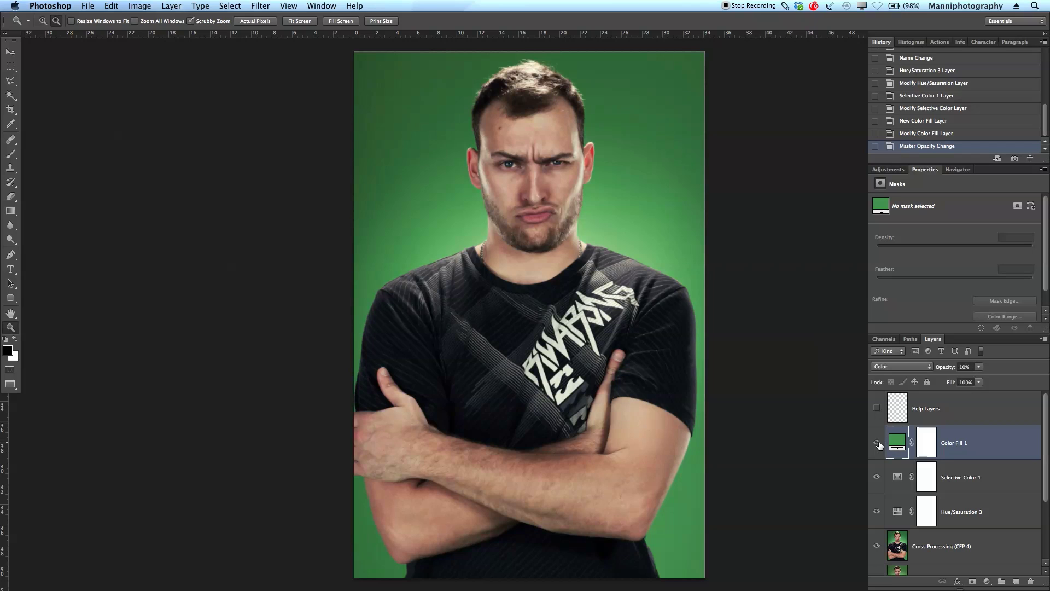
pyautogui.click(877, 443)
pyautogui.moveTo(950, 370); pyautogui.dragTo(945, 371)
pyautogui.click(878, 444)
pyautogui.click(877, 444)
pyautogui.click(878, 444)
pyautogui.click(878, 444)
pyautogui.moveTo(950, 371); pyautogui.dragTo(948, 372)
pyautogui.click(878, 442)
pyautogui.click(878, 442)
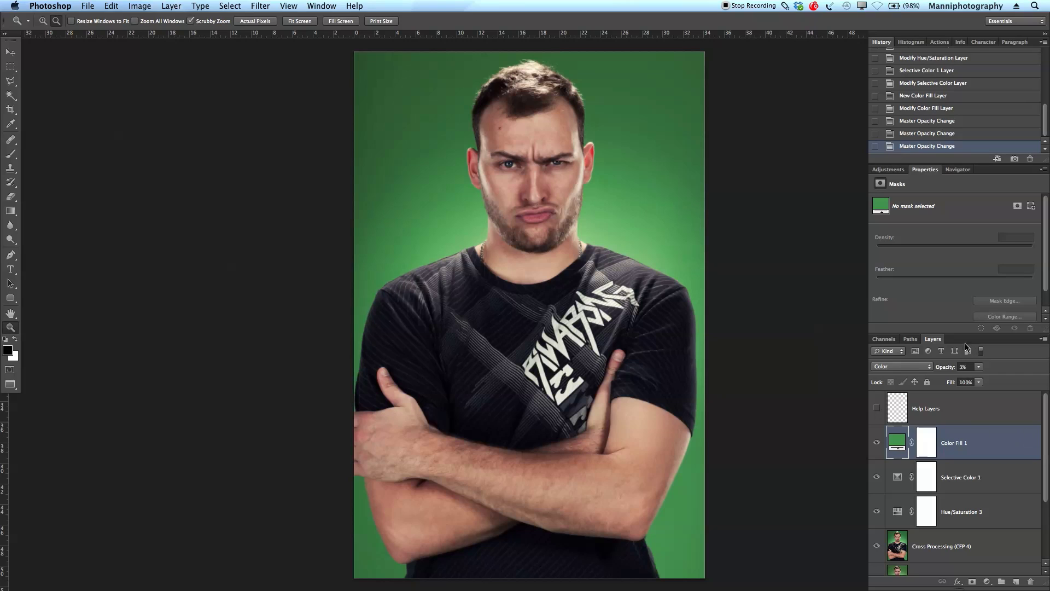
# Group the color look layers from Look up to Color Fill 1 and name the group Look.
pyautogui.moveTo(965, 335); pyautogui.dragTo(965, 273)
pyautogui.keyDown('super'); pyautogui.click(970, 512); pyautogui.keyUp('super')
pyautogui.keyDown('super'); pyautogui.click(973, 482); pyautogui.keyUp('super')
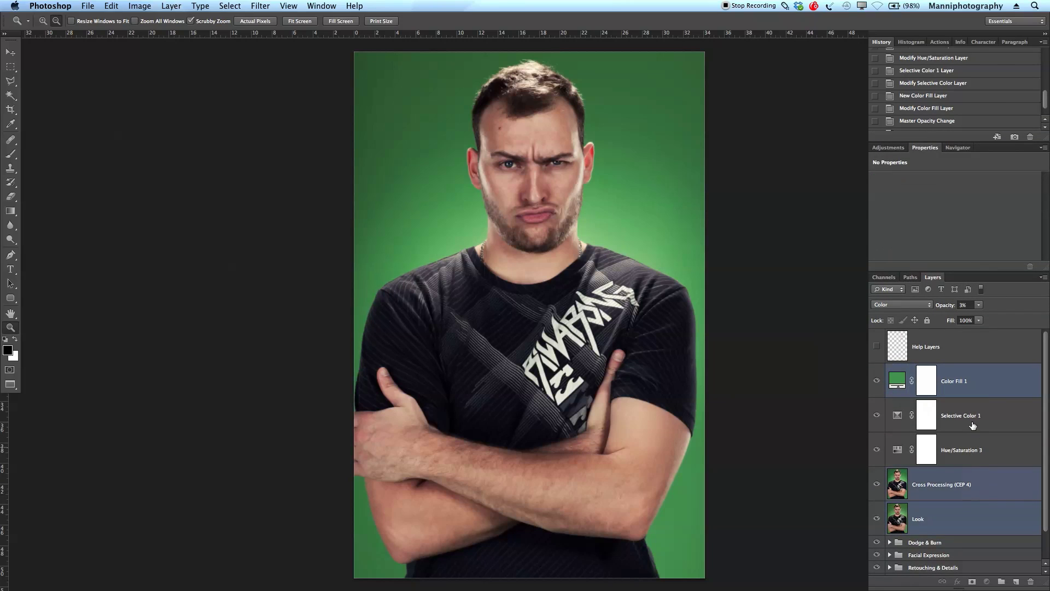
pyautogui.keyDown('shift'); pyautogui.click(972, 422); pyautogui.keyUp('shift')
pyautogui.press('super+g')
pyautogui.doubleClick(919, 370)
pyautogui.write('Loo')
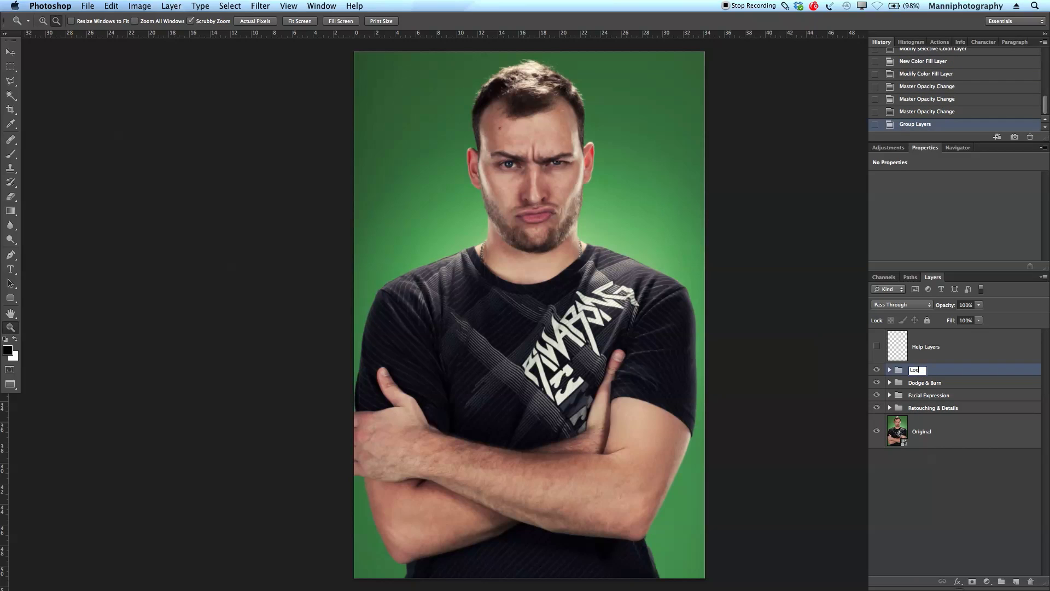
pyautogui.press('Return')
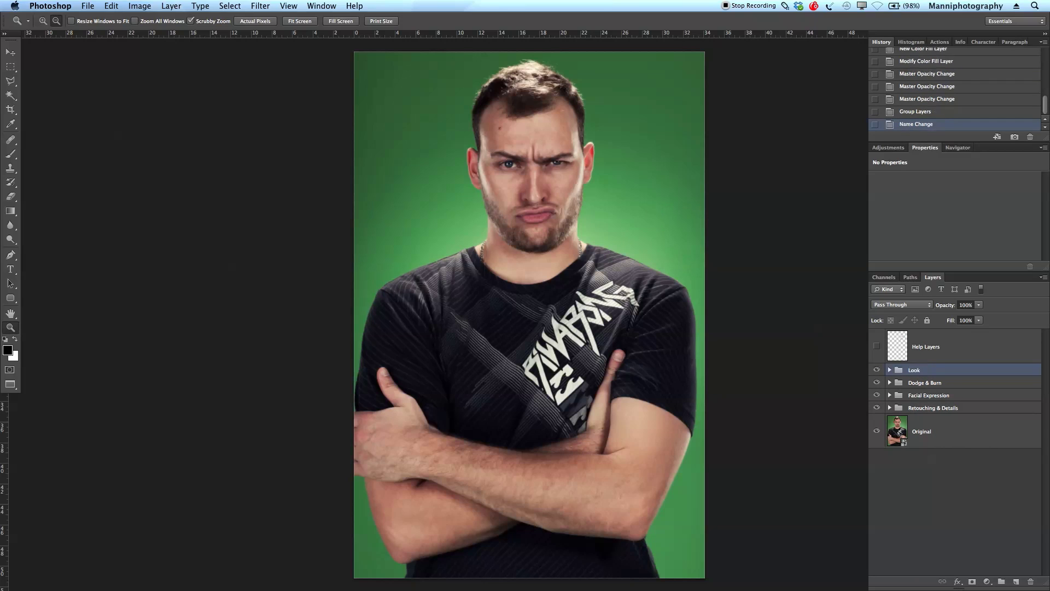
# Stamp all visible layers into a new layer above Color Fill 1 inside the Look group.
pyautogui.click(889, 369)
pyautogui.click(1023, 398)
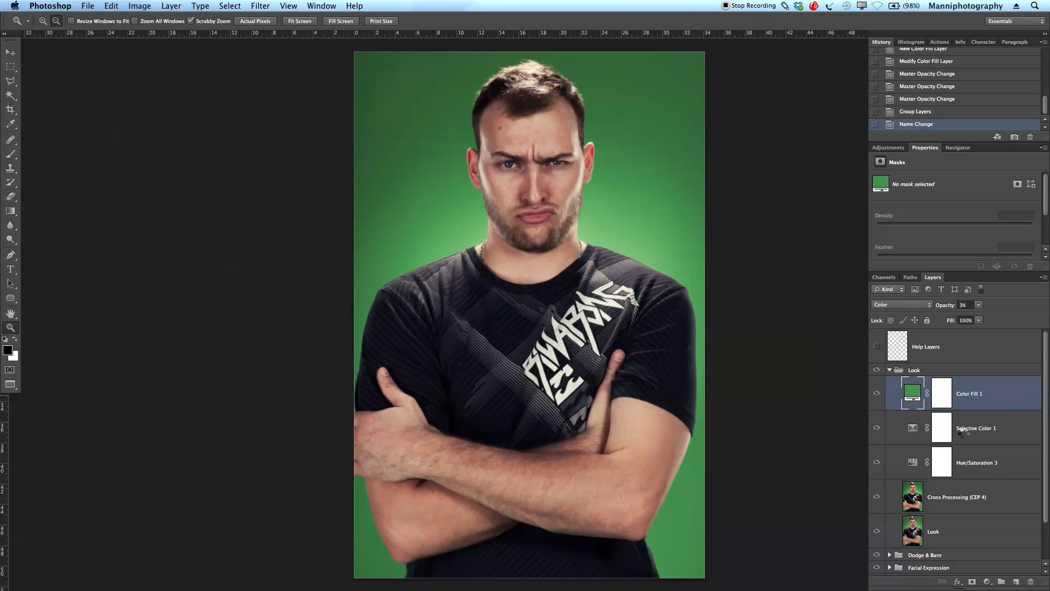
pyautogui.press('super+alt+shift+e')
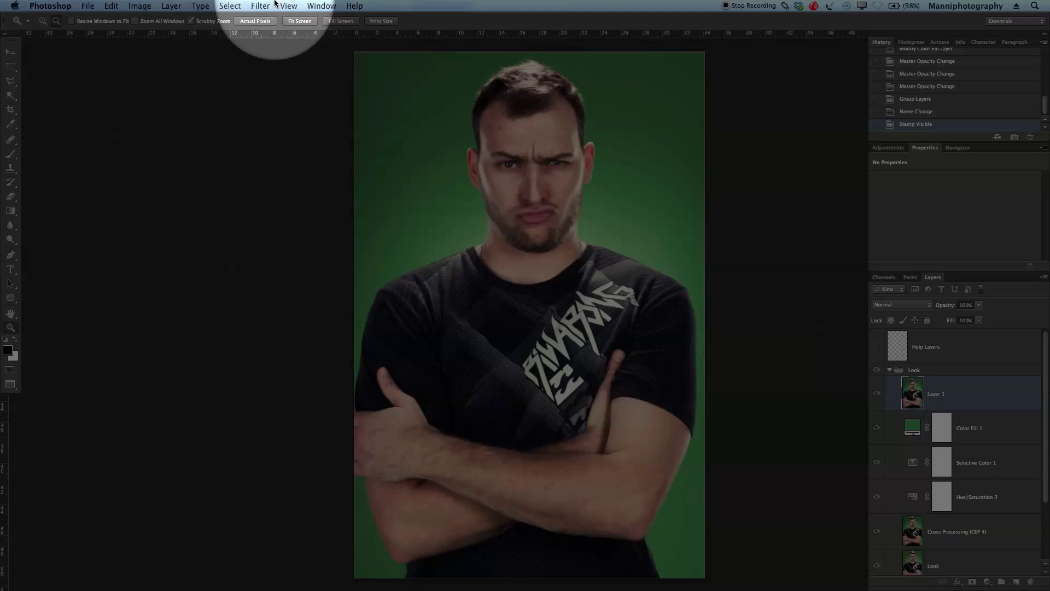
# Apply the Color Efex Pro 4 Ink filter to the stamped layer at 3% strength with Highlights protection slightly raised.
pyautogui.click(261, 6)
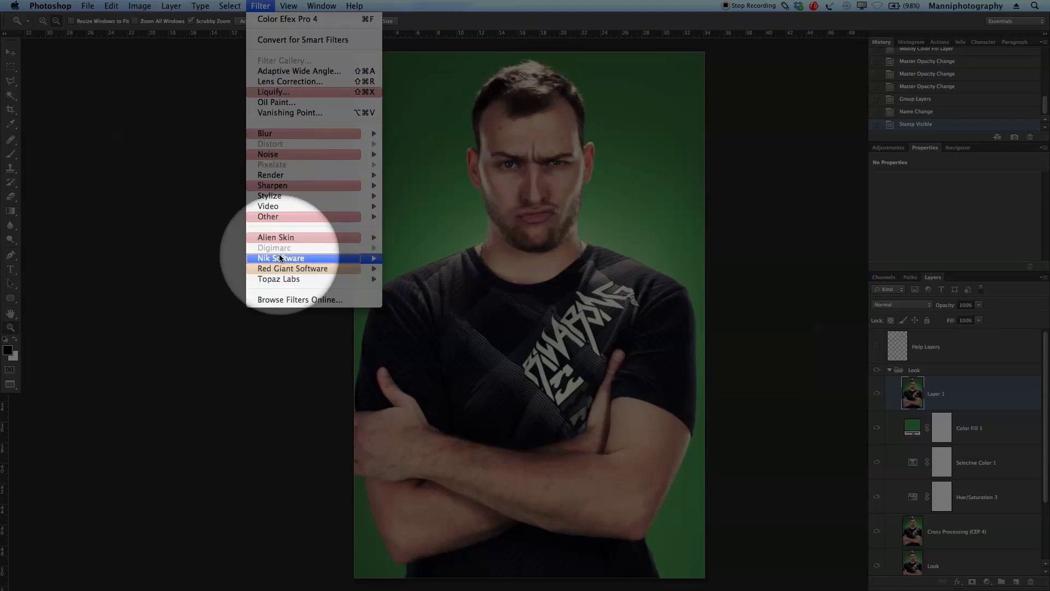
pyautogui.moveTo(280, 257)
pyautogui.click(432, 257)
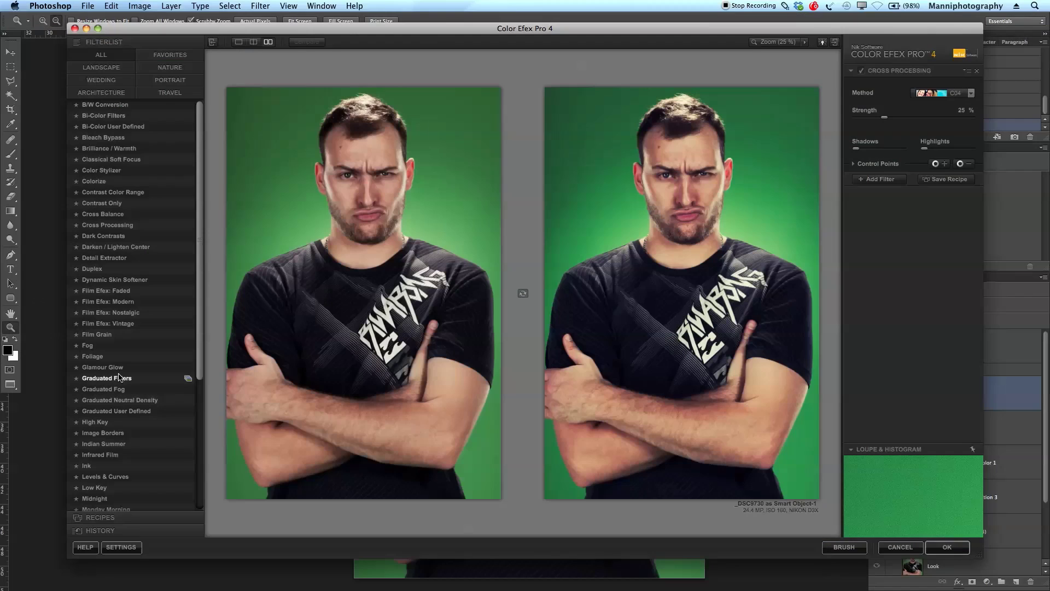
pyautogui.click(101, 468)
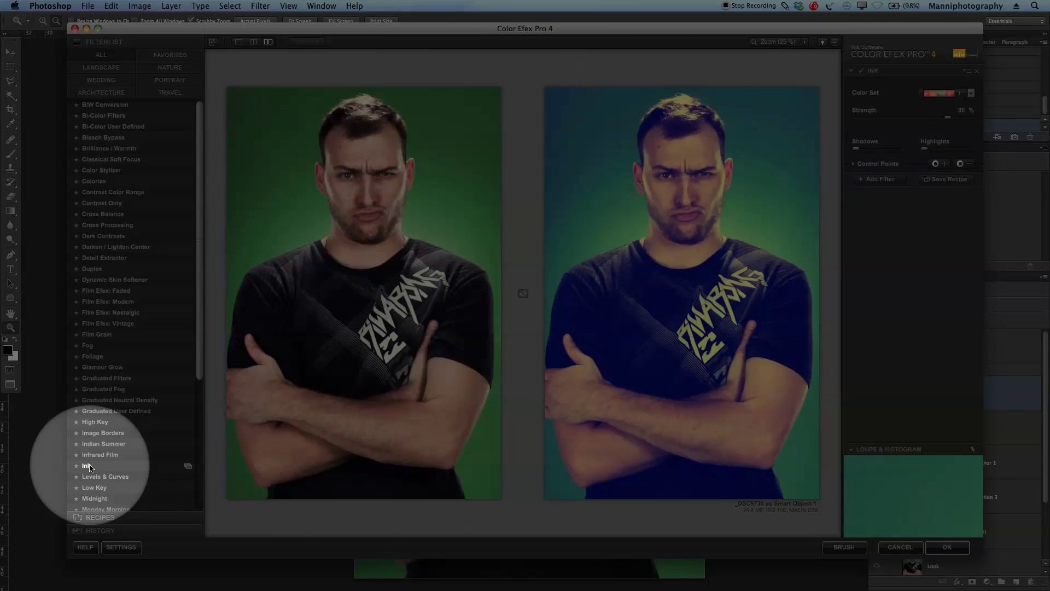
pyautogui.moveTo(947, 117); pyautogui.dragTo(872, 120)
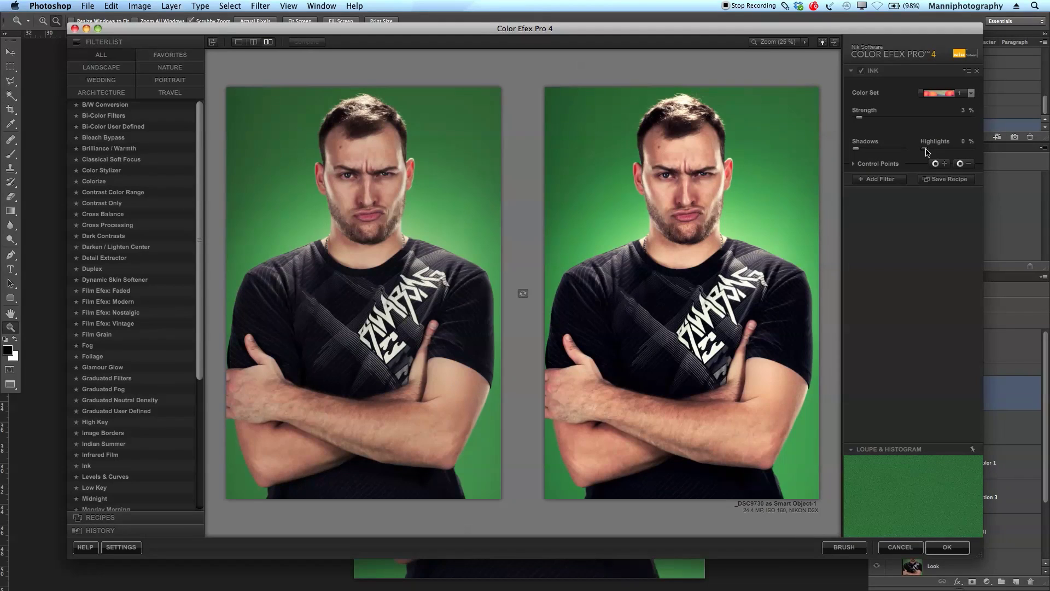
pyautogui.moveTo(926, 149); pyautogui.dragTo(932, 150)
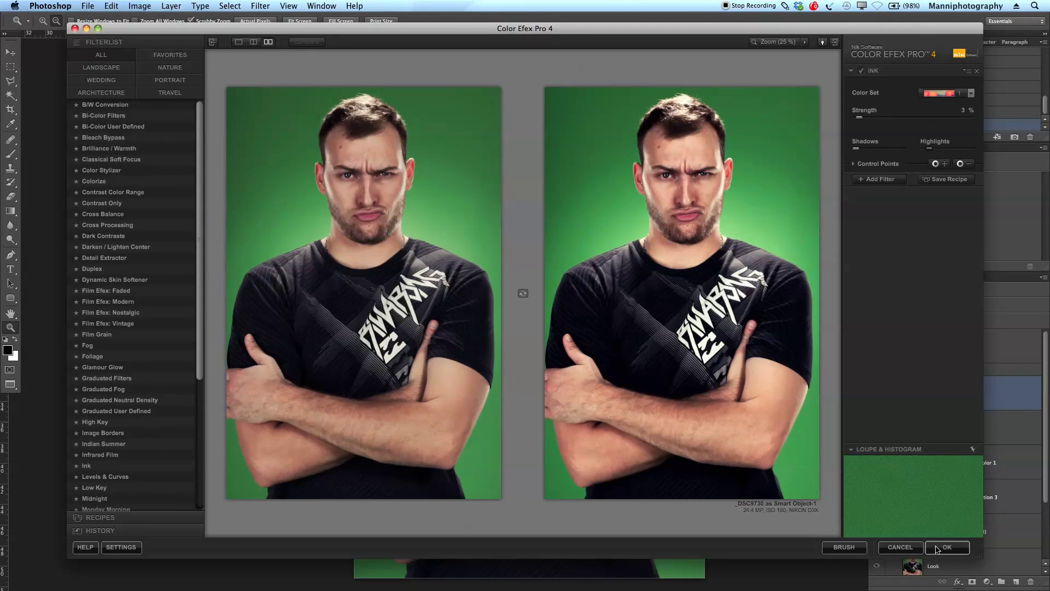
pyautogui.click(946, 546)
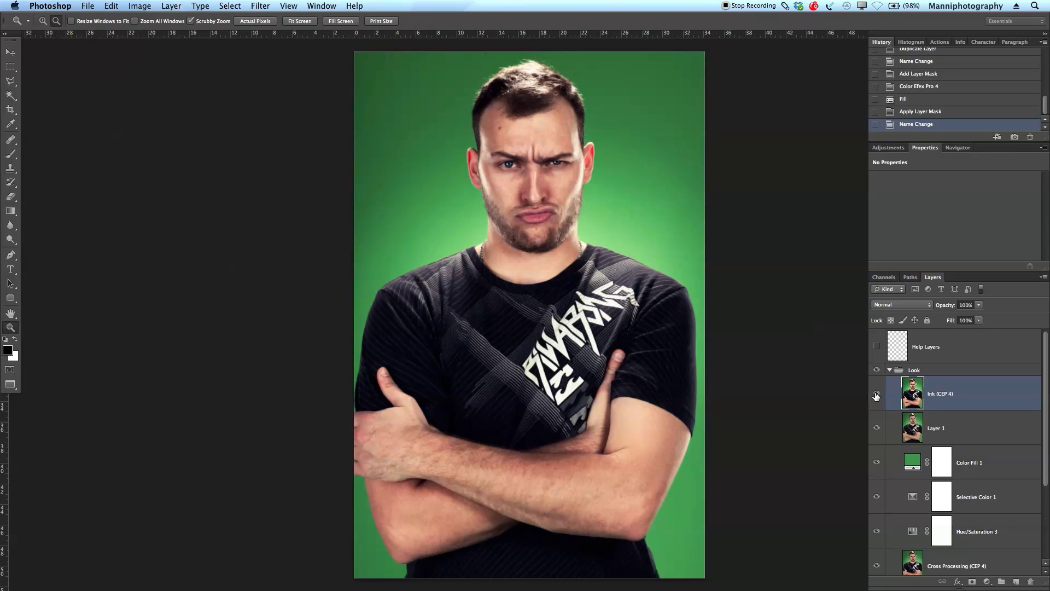
# Compare the portrait with and without the Ink (CEP 4) layer.
pyautogui.click(877, 395)
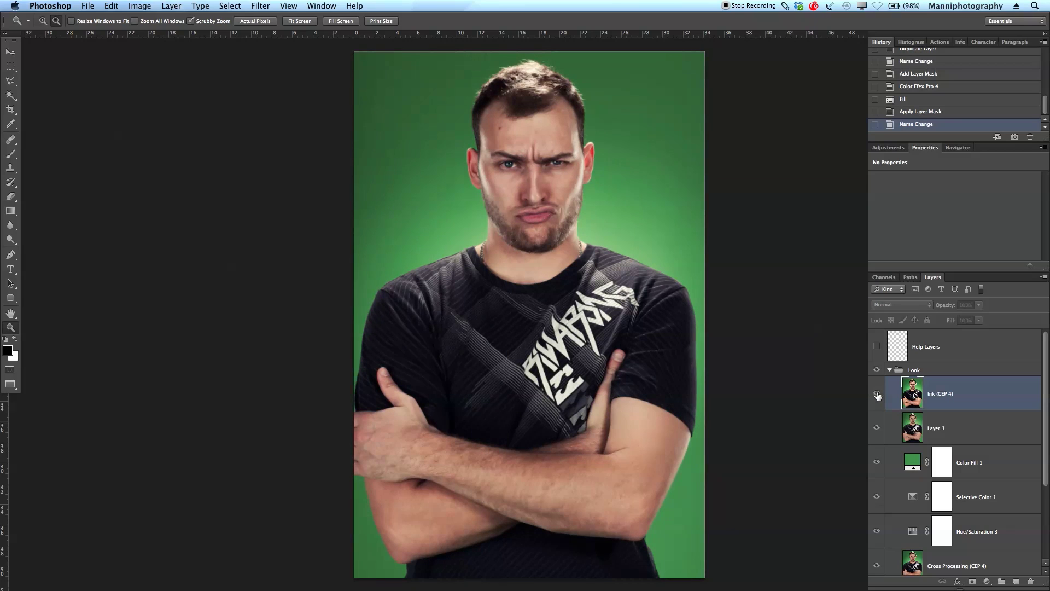
pyautogui.click(877, 395)
pyautogui.click(877, 395)
pyautogui.click(877, 396)
pyautogui.click(876, 395)
pyautogui.click(877, 395)
pyautogui.click(877, 395)
pyautogui.click(877, 395)
pyautogui.click(876, 395)
pyautogui.click(877, 395)
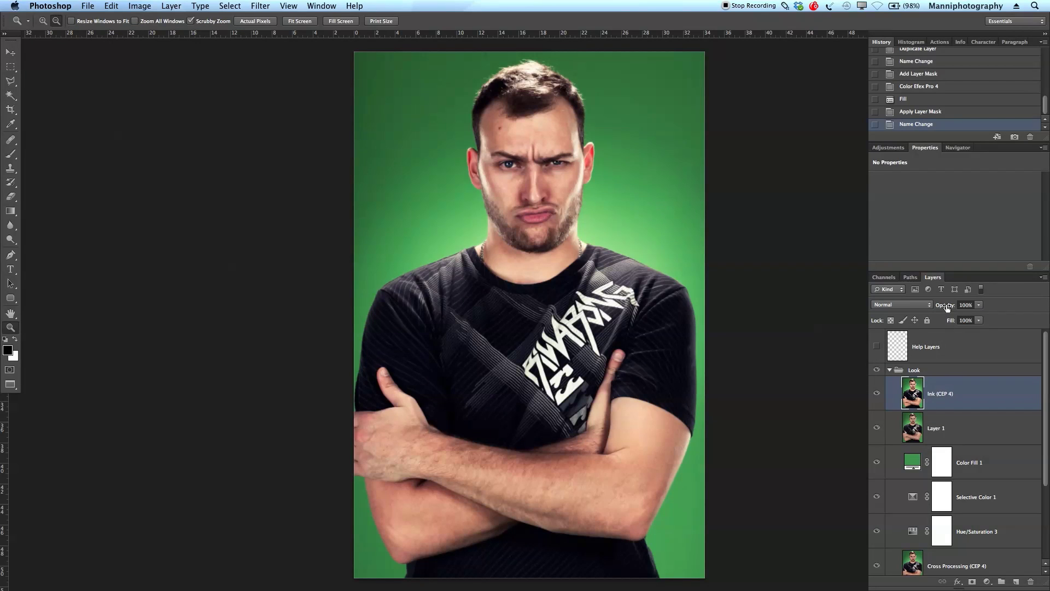
# Lower the Ink (CEP 4) layer's opacity to 70% and check the portrait with and without it.
pyautogui.moveTo(947, 308); pyautogui.dragTo(931, 308)
pyautogui.click(876, 394)
pyautogui.click(876, 394)
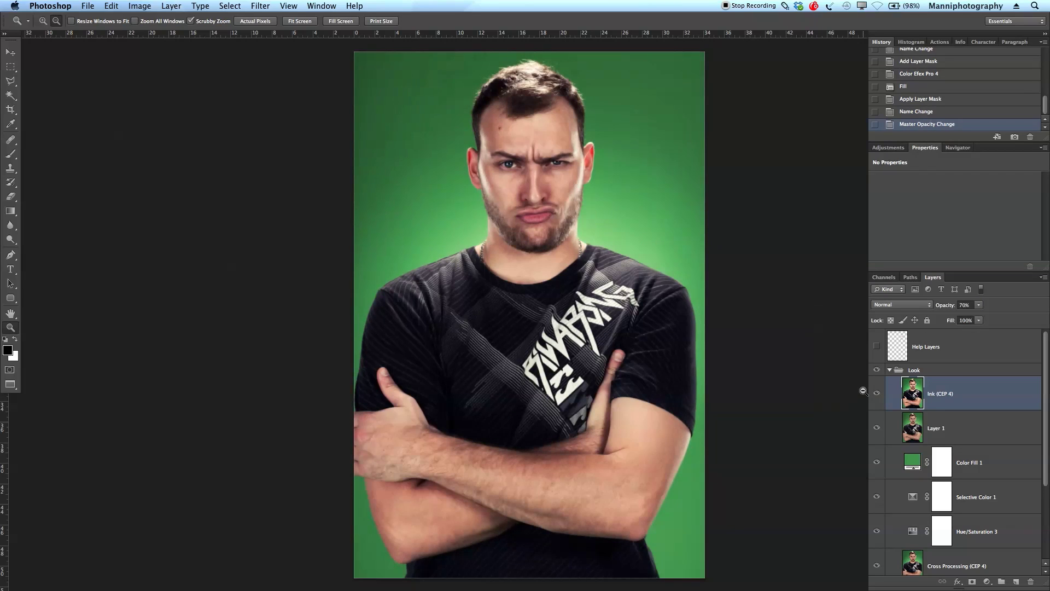
pyautogui.click(885, 394)
# Collapse the Look group and stamp all visible layers into a new layer above it named Final.
pyautogui.click(890, 370)
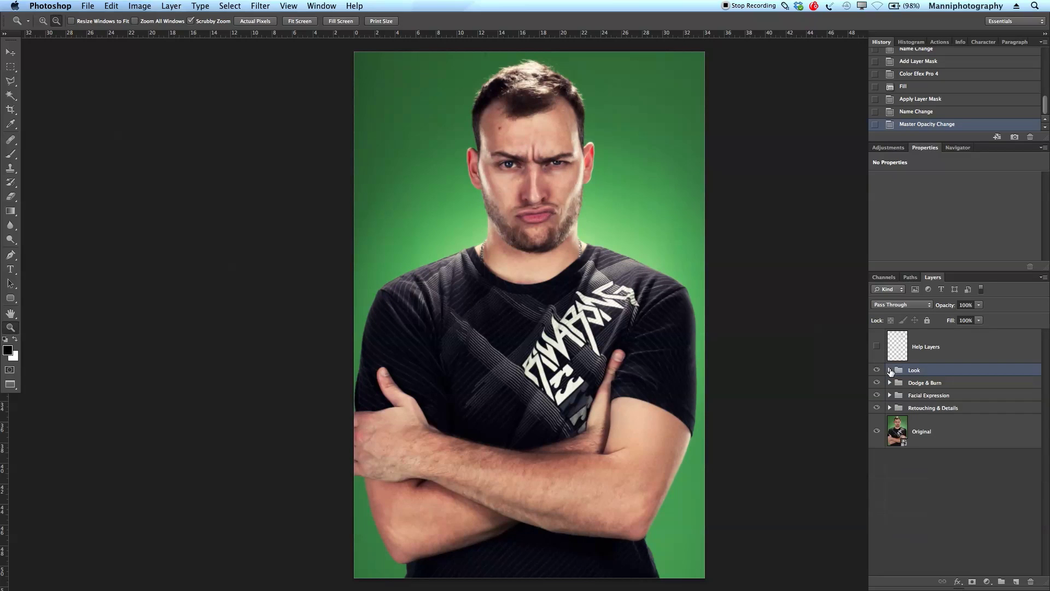
pyautogui.moveTo(907, 373); pyautogui.dragTo(920, 360)
pyautogui.press('super+alt+shift+e')
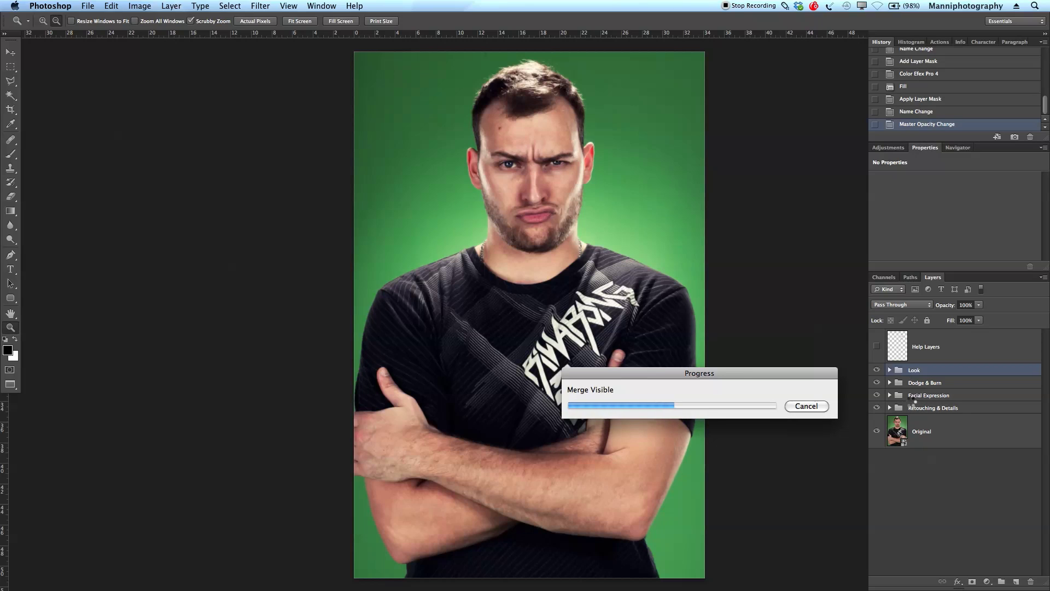
pyautogui.doubleClick(923, 381)
pyautogui.write('Final')
pyautogui.press('Return')
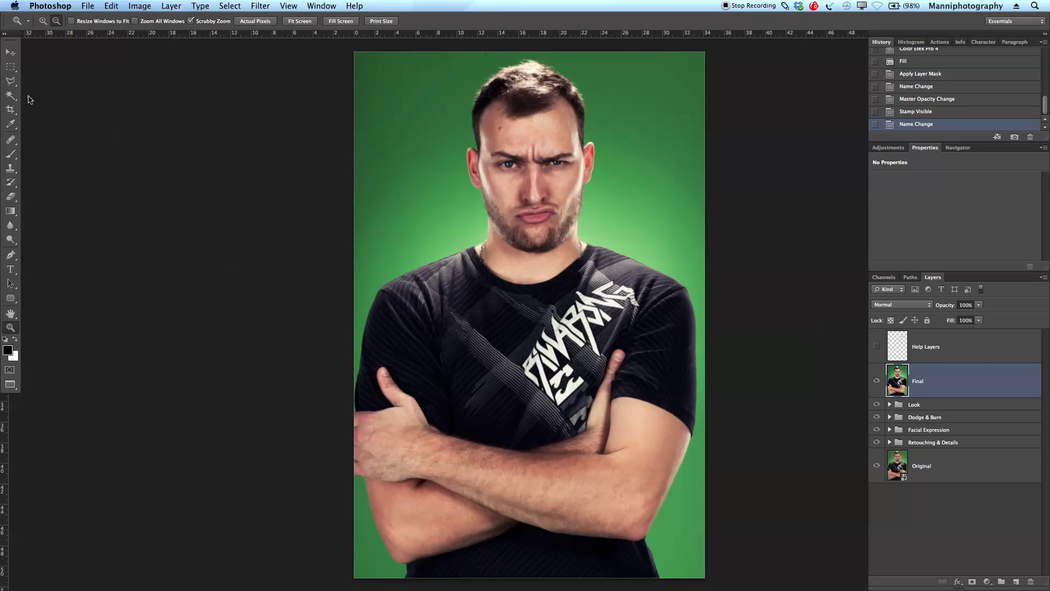
pyautogui.click(11, 110)
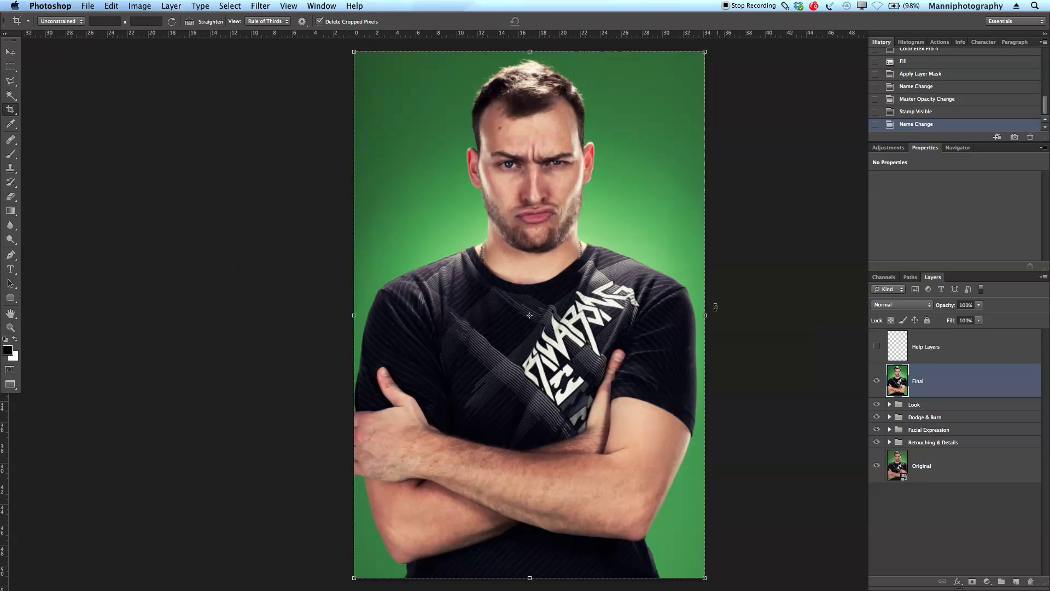
pyautogui.moveTo(704, 316); pyautogui.dragTo(696, 315)
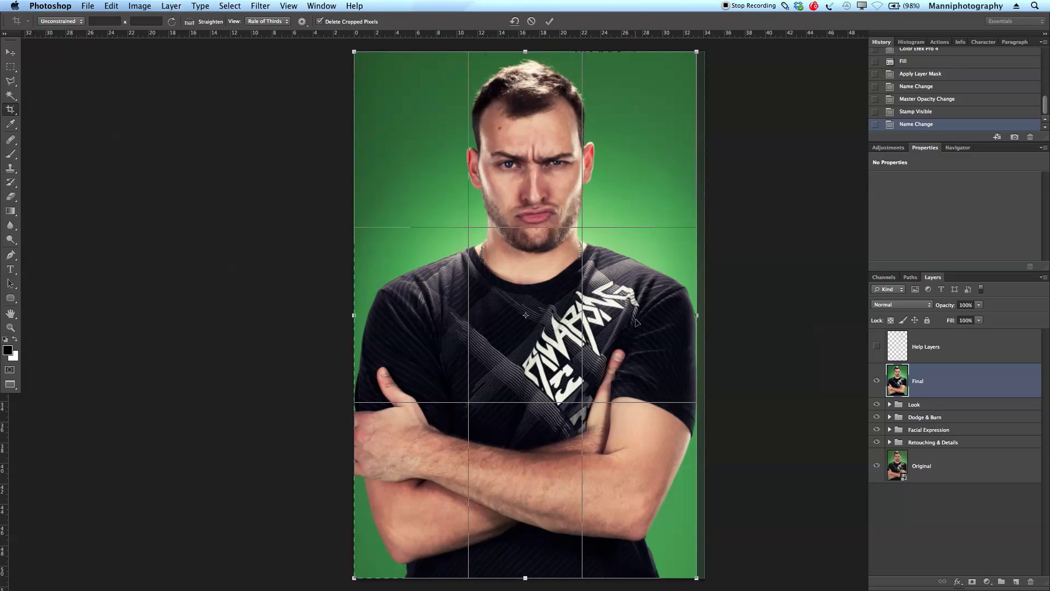
pyautogui.press('Escape')
pyautogui.press('v')
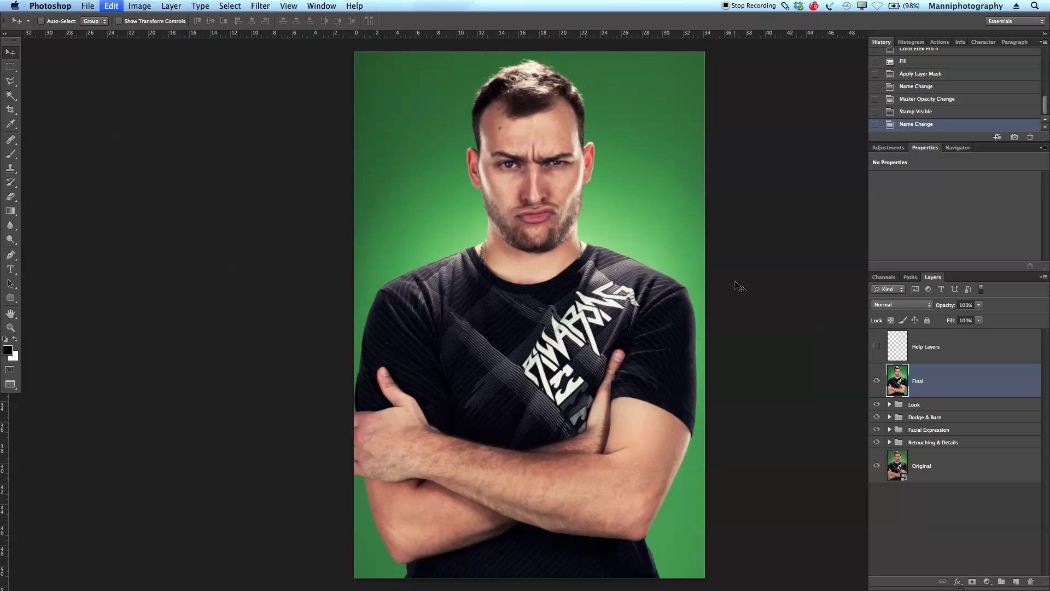
pyautogui.press('super+t')
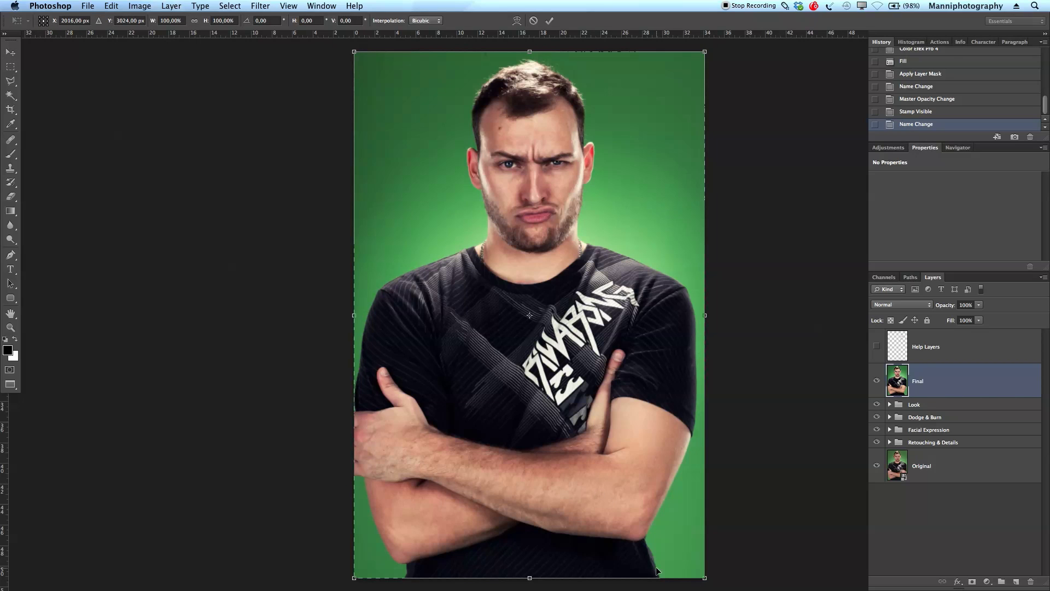
pyautogui.moveTo(705, 577); pyautogui.dragTo(708, 576)
pyautogui.press('Escape')
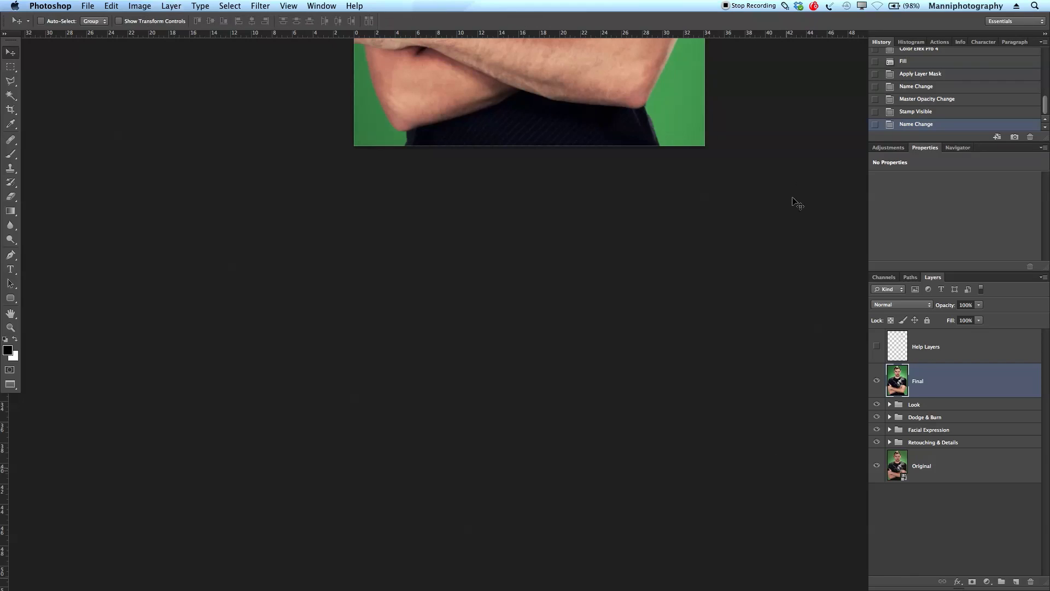
# Scale the Final layer up to about 102% with Free Transform, keeping its upper-left corner anchored.
pyautogui.click(950, 147)
pyautogui.moveTo(961, 268); pyautogui.dragTo(946, 268)
pyautogui.moveTo(734, 258); pyautogui.dragTo(664, 322)
pyautogui.moveTo(946, 267); pyautogui.dragTo(951, 267)
pyautogui.moveTo(642, 319); pyautogui.dragTo(678, 352)
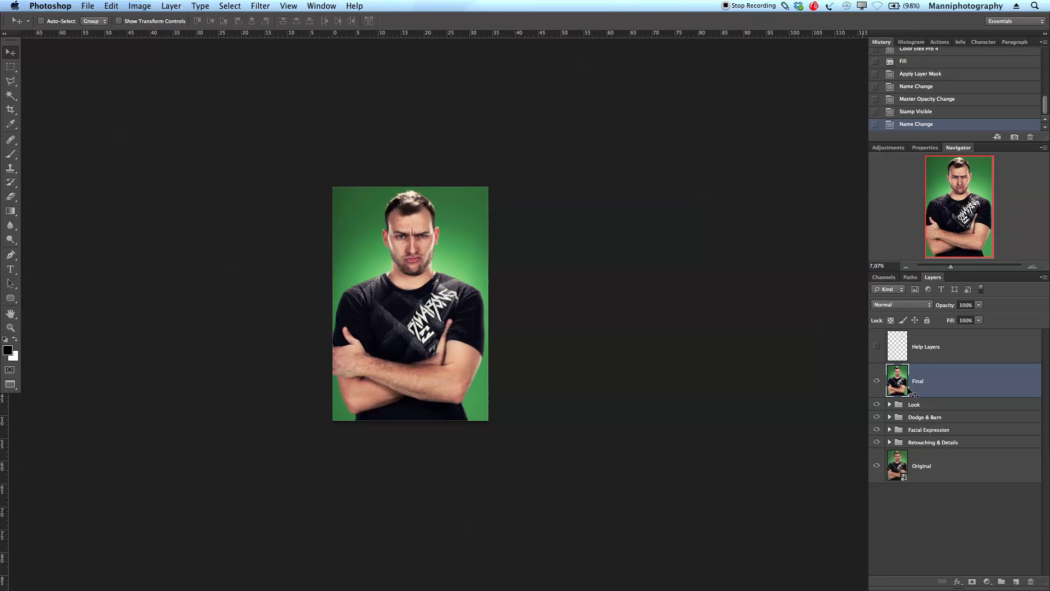
pyautogui.press('super+t')
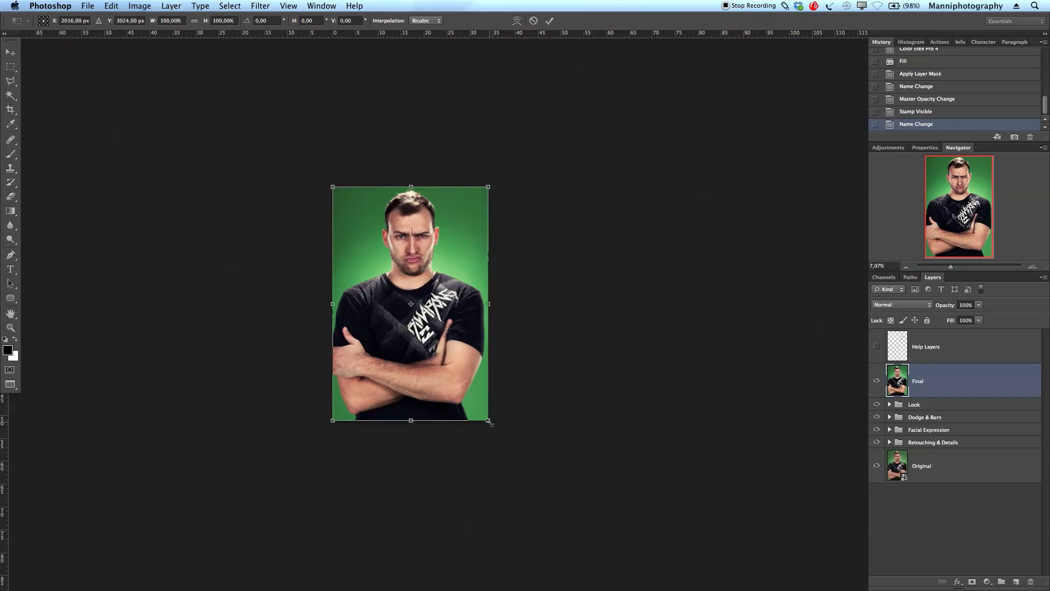
pyautogui.moveTo(489, 420); pyautogui.dragTo(492, 424)
pyautogui.moveTo(403, 328); pyautogui.dragTo(355, 310)
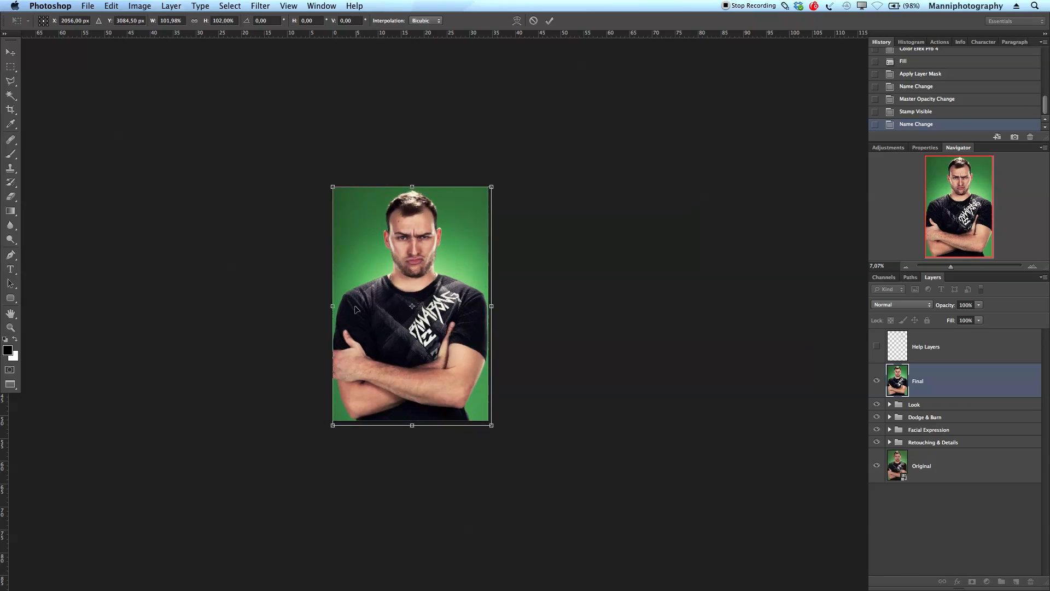
pyautogui.moveTo(491, 424); pyautogui.dragTo(491, 424)
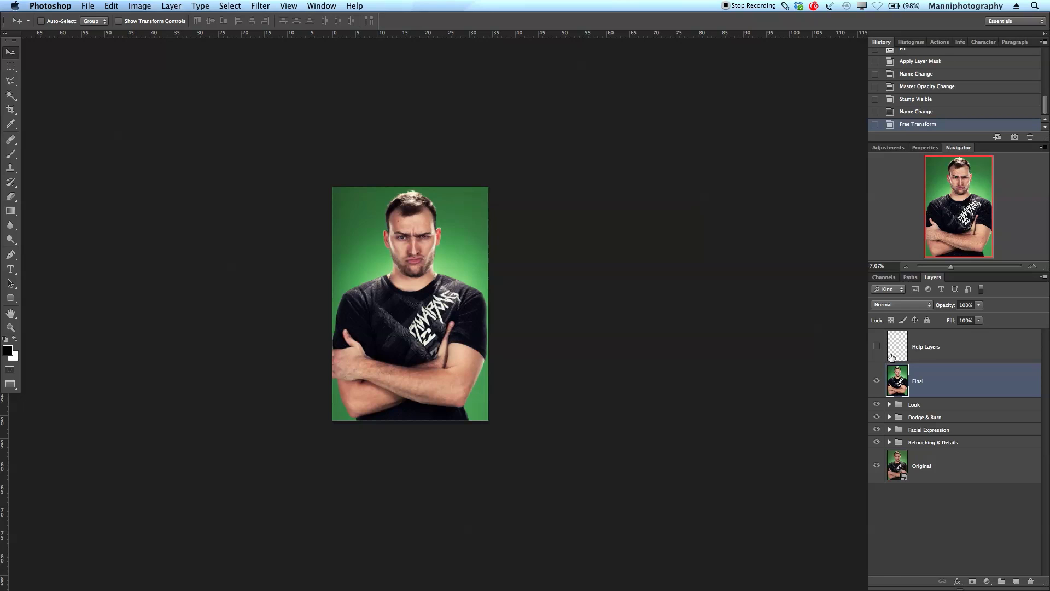
# Hide the Look, Dodge & Burn, Facial Expression and Retouching & Details groups and compare the Final layer with the Original.
pyautogui.press('z')
pyautogui.moveTo(459, 329); pyautogui.dragTo(542, 357)
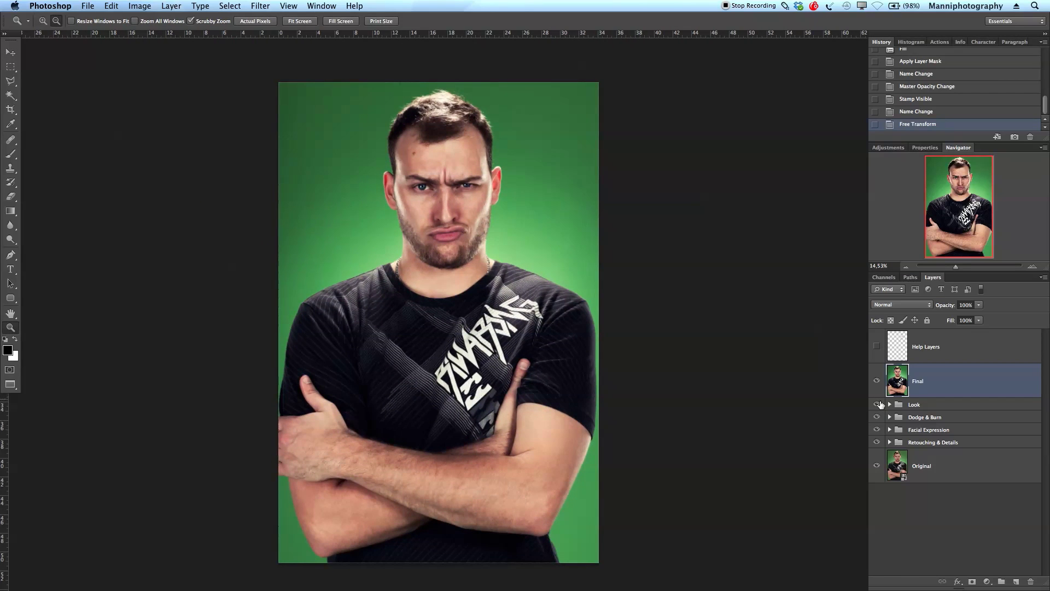
pyautogui.click(878, 381)
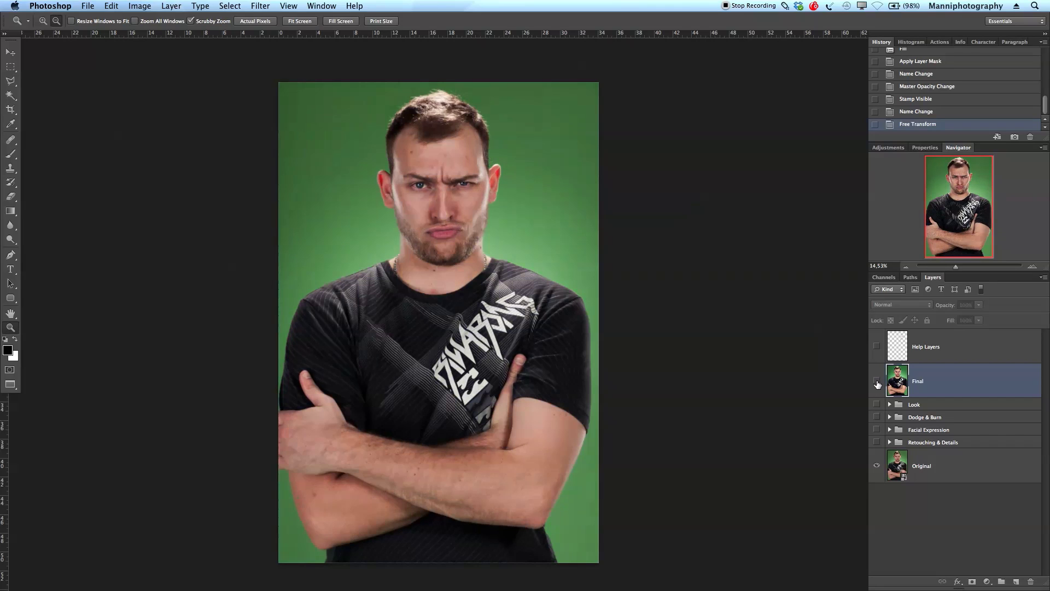
pyautogui.click(877, 382)
pyautogui.click(877, 382)
pyautogui.click(877, 382)
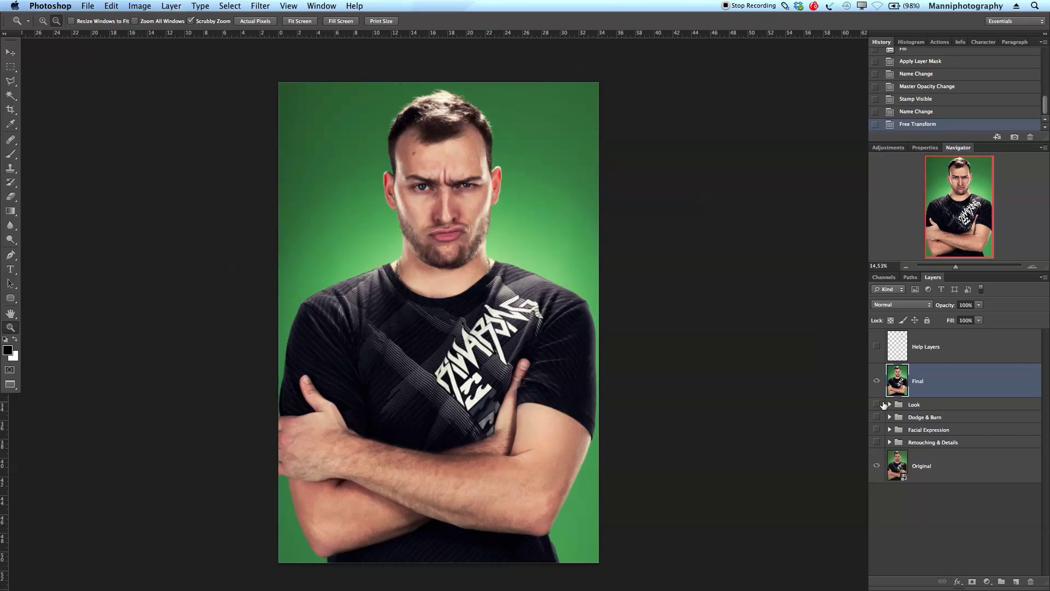
# Examine the retouched face in the Final layer up close, from the beard and mouth to the eyes and forehead.
pyautogui.moveTo(439, 213); pyautogui.dragTo(504, 228)
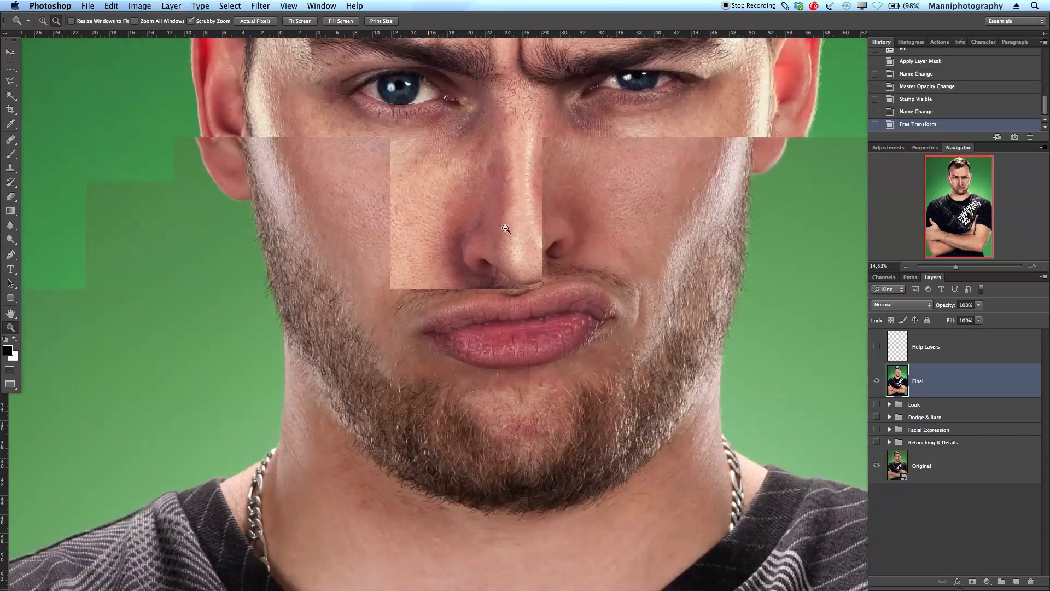
pyautogui.moveTo(614, 235); pyautogui.dragTo(506, 306)
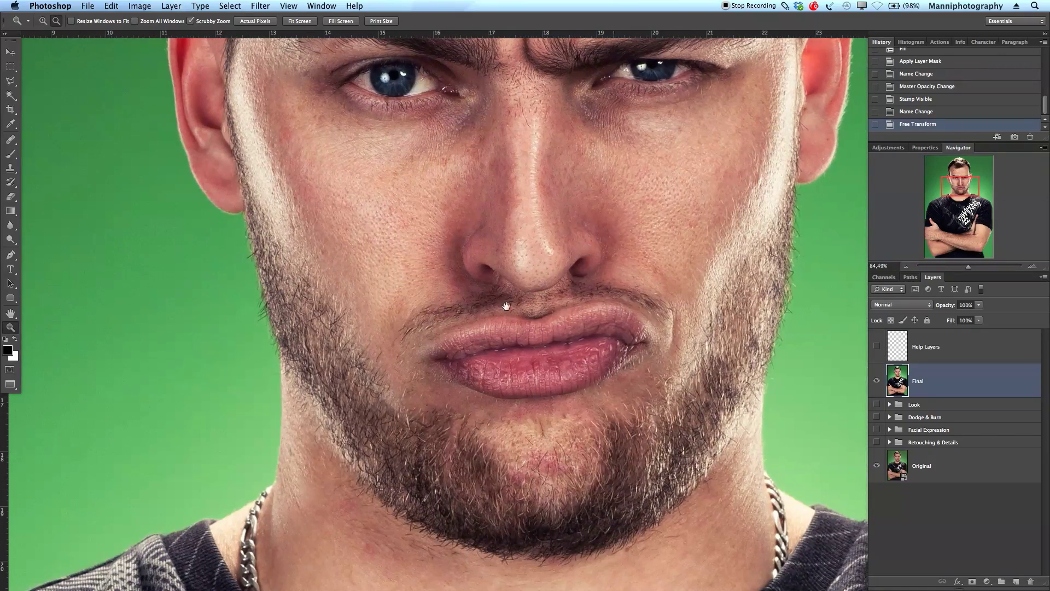
pyautogui.scroll(5, 506, 306)
pyautogui.hscroll(5, 506, 306)
pyautogui.scroll(10, 507, 331)
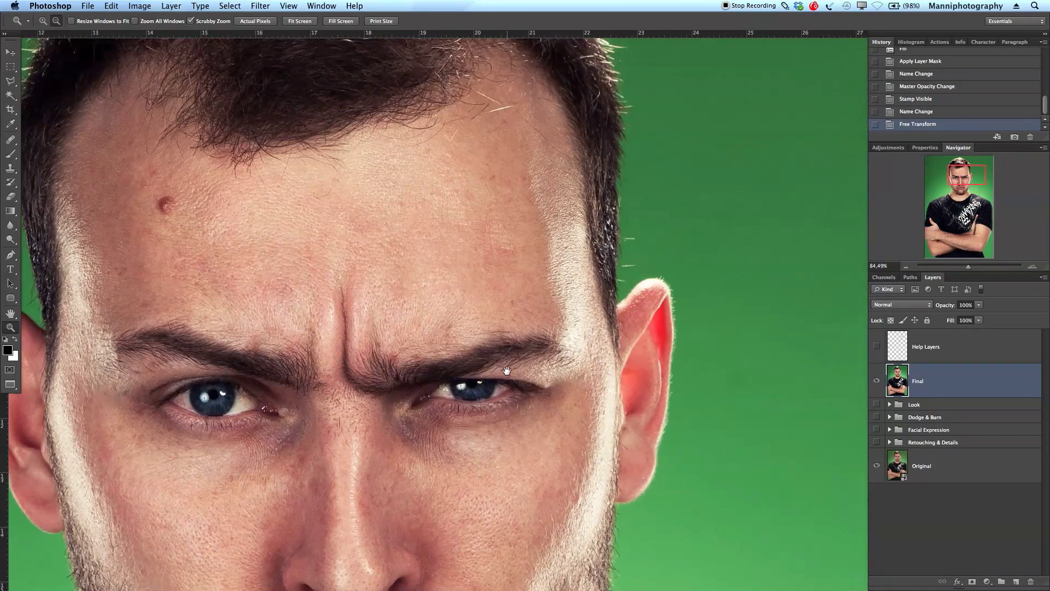
pyautogui.scroll(-5, 507, 371)
# Compare the full portrait with and without the Final layer, leaving the layer visible.
pyautogui.moveTo(511, 418); pyautogui.dragTo(577, 365)
pyautogui.moveTo(968, 267); pyautogui.dragTo(955, 268)
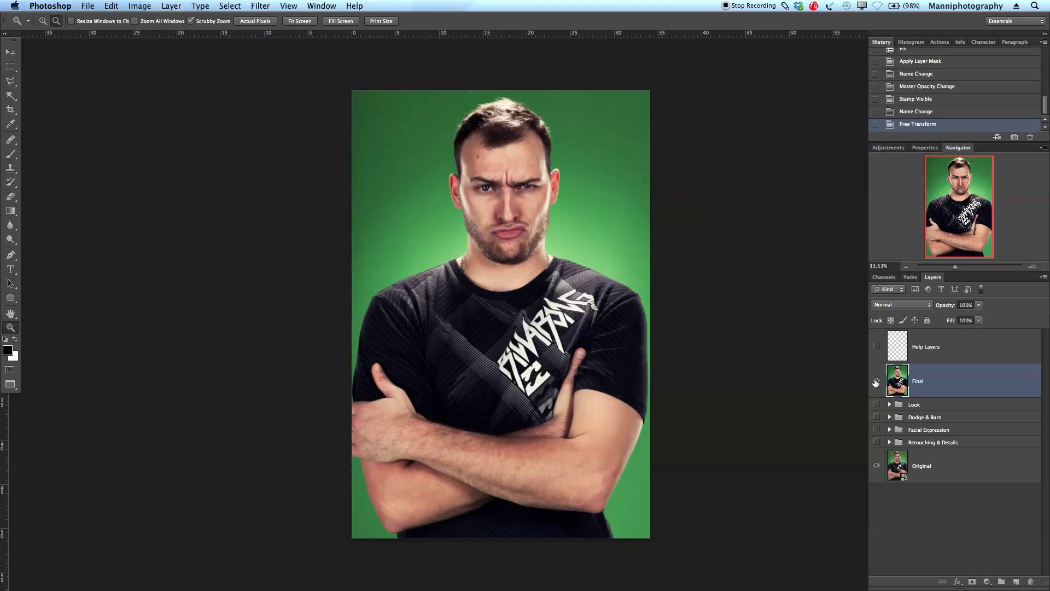
pyautogui.click(877, 381)
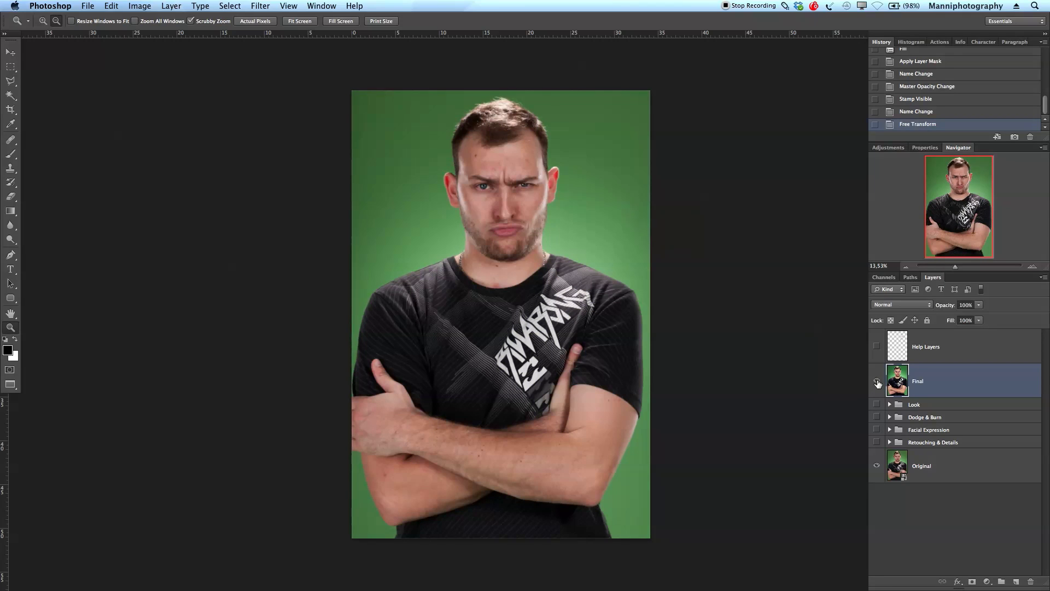
pyautogui.click(877, 381)
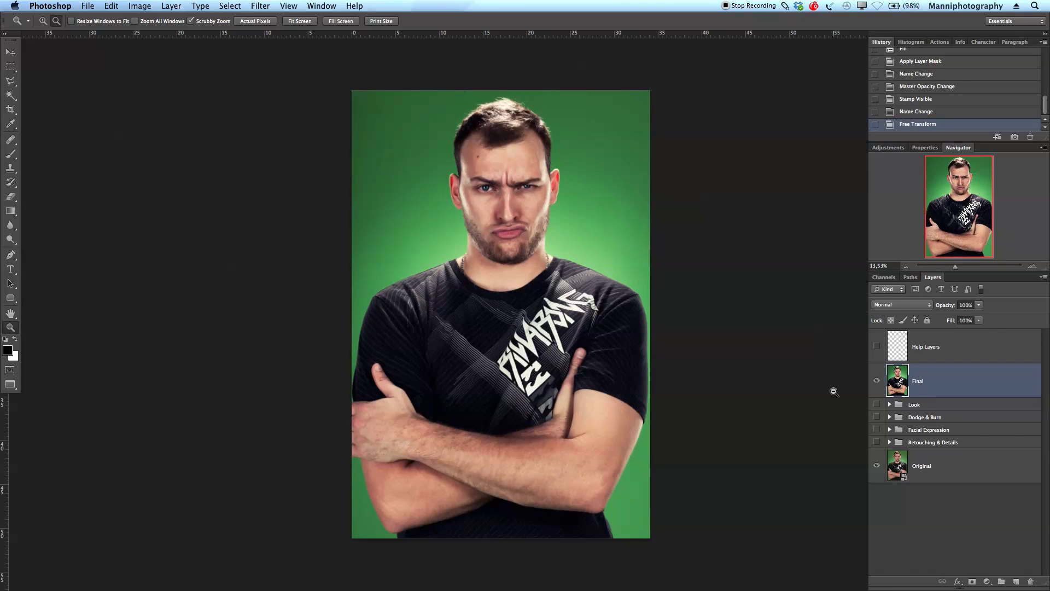